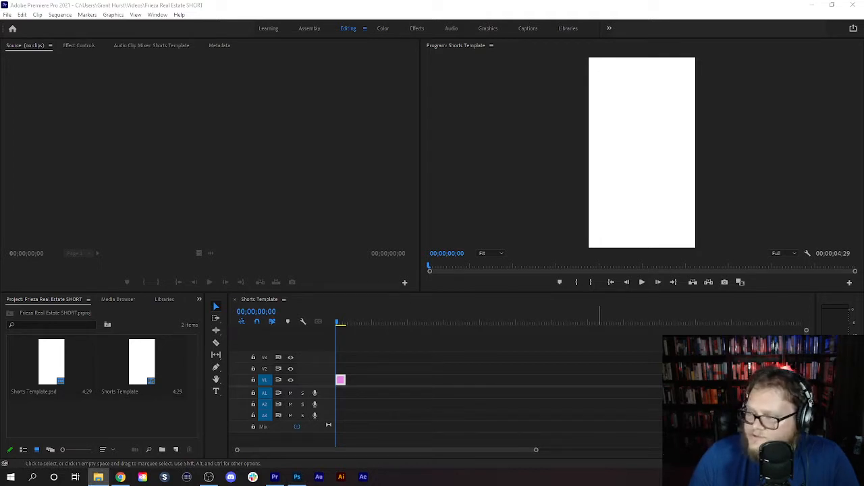
- Open the Photoshop home screen and maximize its window
{"action": "left_click_drag", "start_coordinate": [98, 476], "coordinate": [57, 418]}
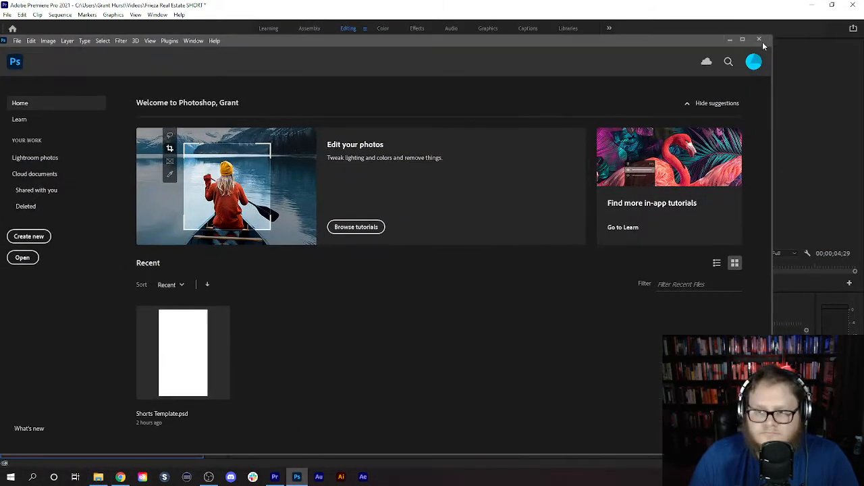
{"action": "left_click", "coordinate": [741, 39]}
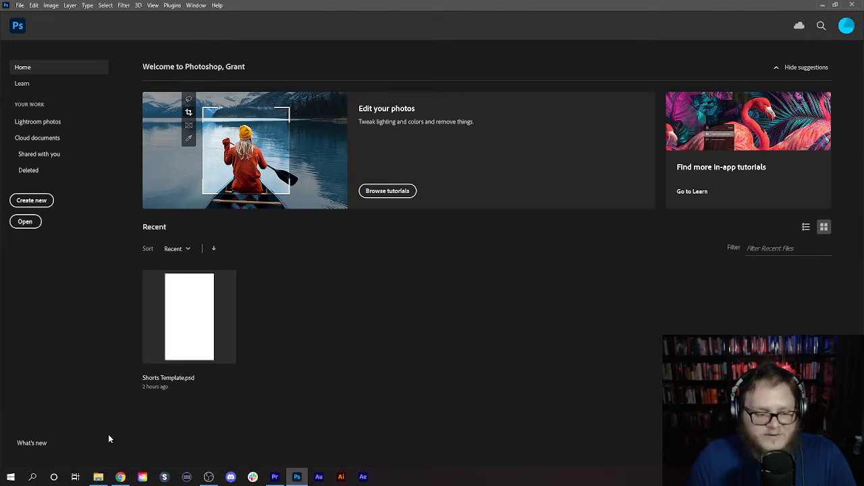
- Import Frieza Real Estate.wav into the Premiere Pro project and open it in the Source monitor
{"action": "left_click", "coordinate": [99, 478]}
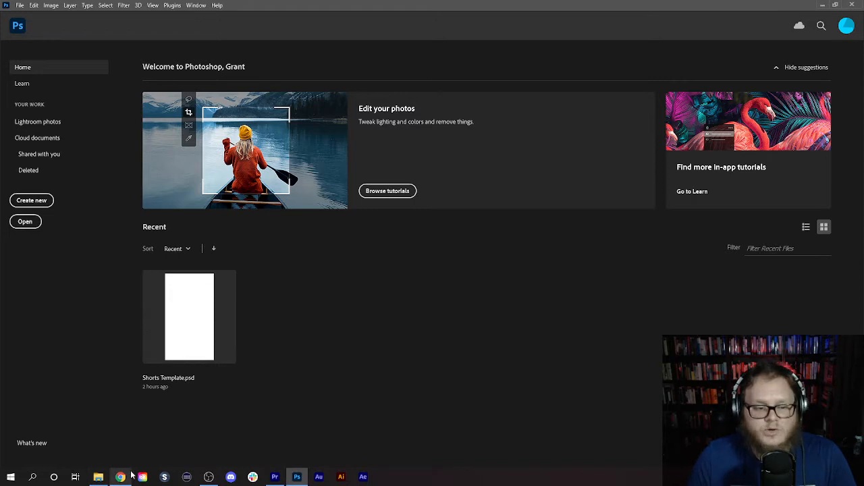
{"action": "left_click", "coordinate": [275, 477]}
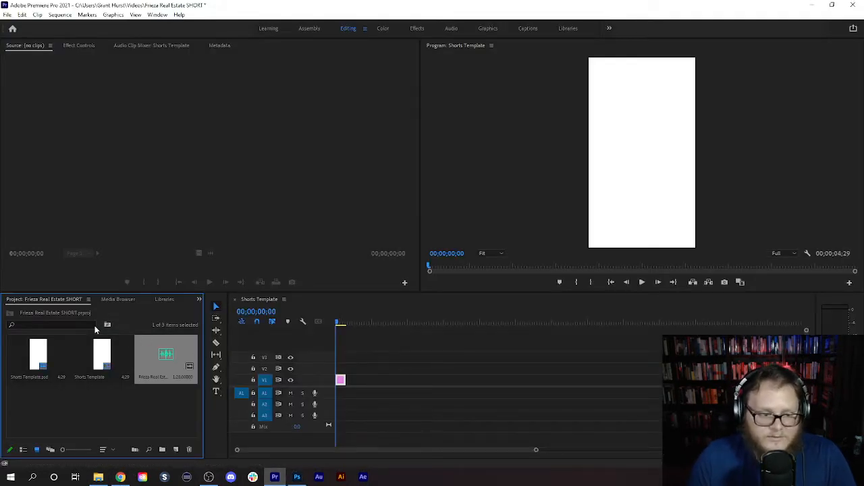
{"action": "double_click", "coordinate": [168, 353]}
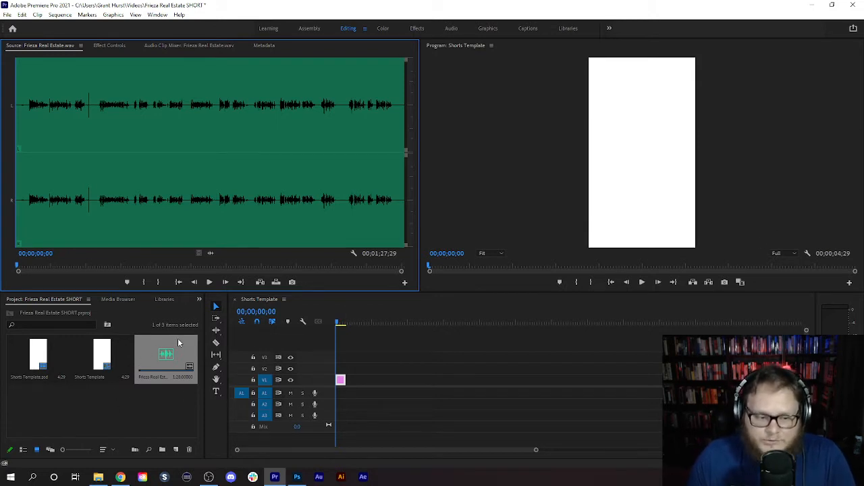
- Place Frieza Real Estate.wav on track A1 at the sequence start and delete the Shorts Template.psd clip from V1
{"action": "left_click_drag", "start_coordinate": [177, 338], "coordinate": [343, 400]}
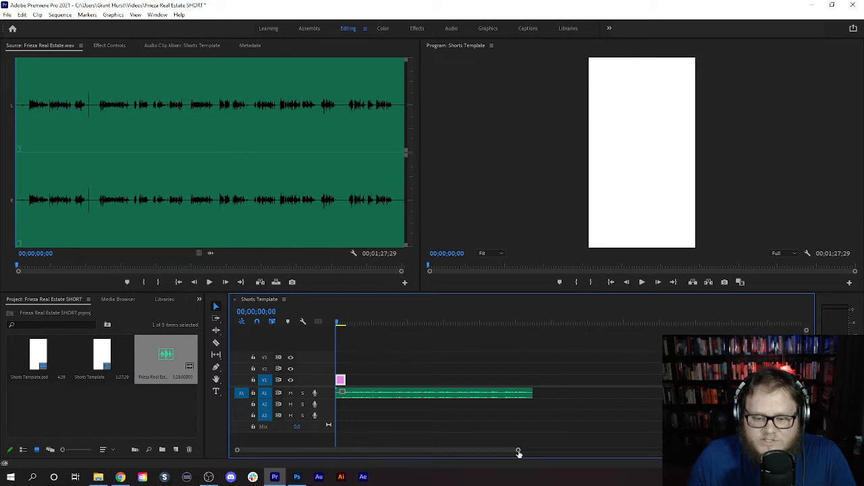
{"action": "left_click_drag", "start_coordinate": [519, 452], "coordinate": [297, 451]}
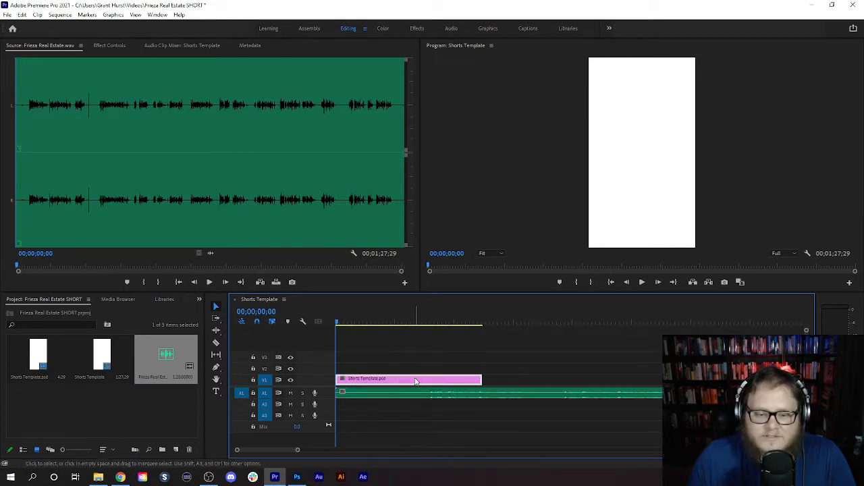
{"action": "key", "text": "Delete"}
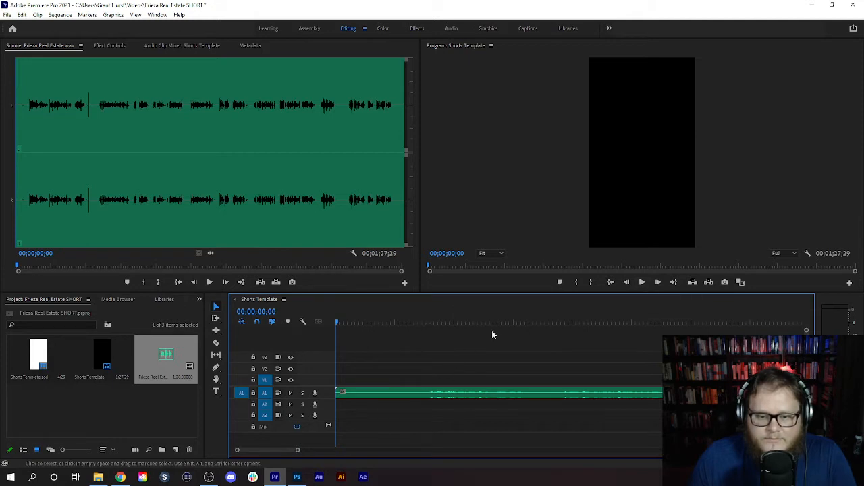
- Enlarge audio track A1 and extract the opening silence of the narration, from the sequence start to 00;00;02;27
{"action": "left_click", "coordinate": [641, 282]}
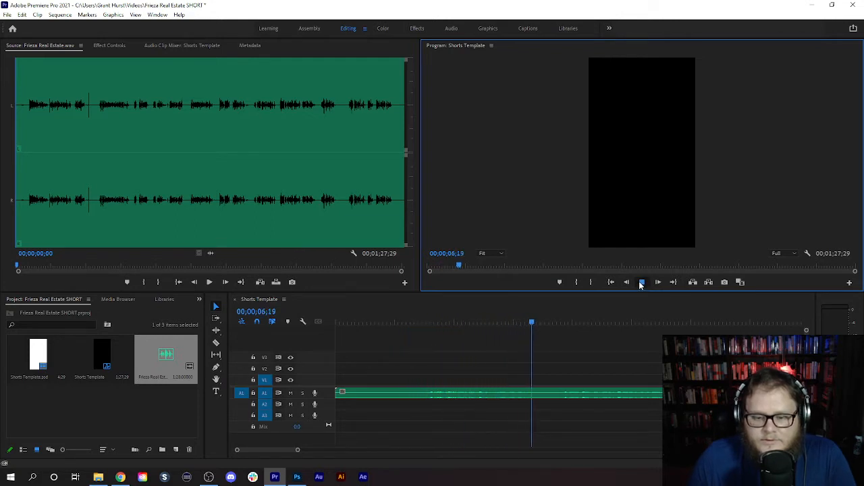
{"action": "key", "text": "space"}
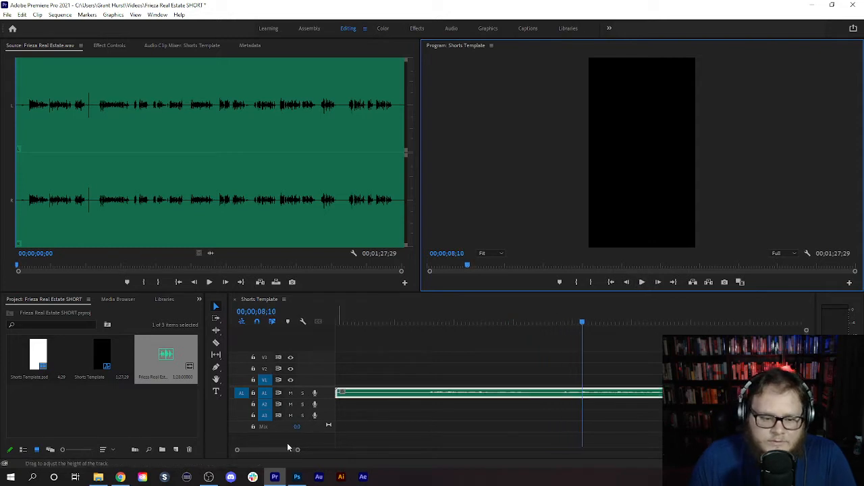
{"action": "left_click_drag", "start_coordinate": [266, 418], "coordinate": [266, 439]}
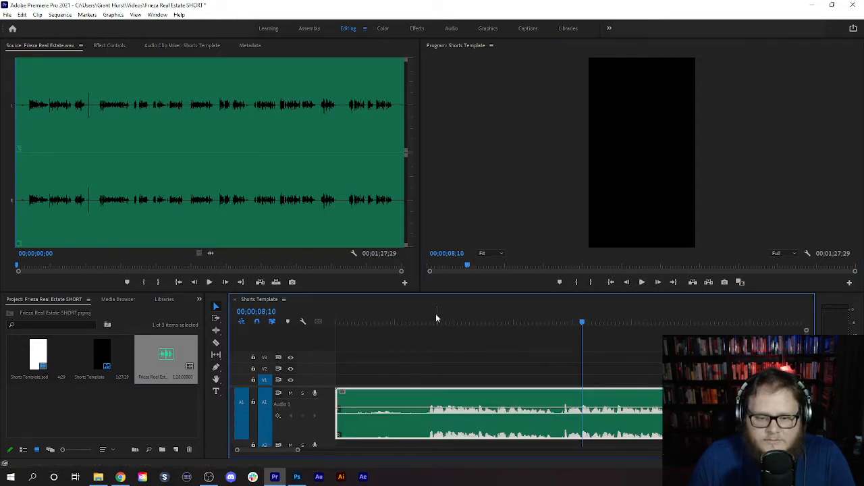
{"action": "mouse_move", "coordinate": [433, 321]}
{"action": "left_mouse_down"}
{"action": "mouse_move", "coordinate": [393, 321]}
{"action": "mouse_move", "coordinate": [422, 324]}
{"action": "left_mouse_up"}
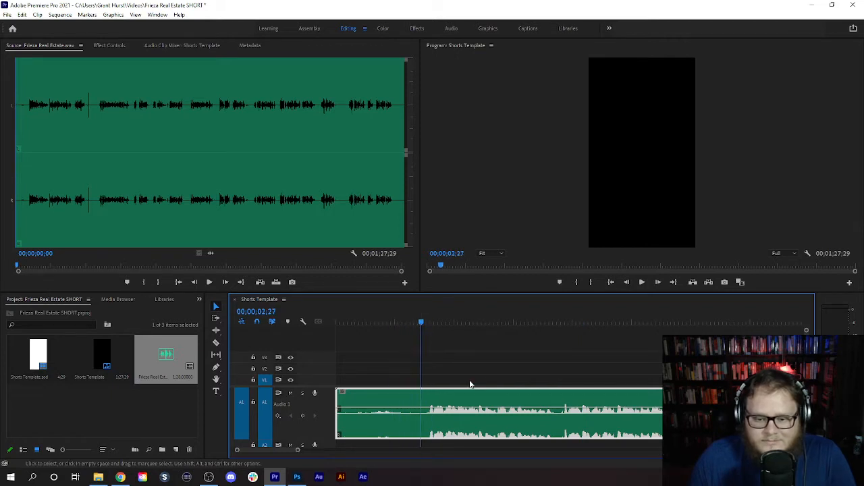
{"action": "left_click", "coordinate": [590, 281]}
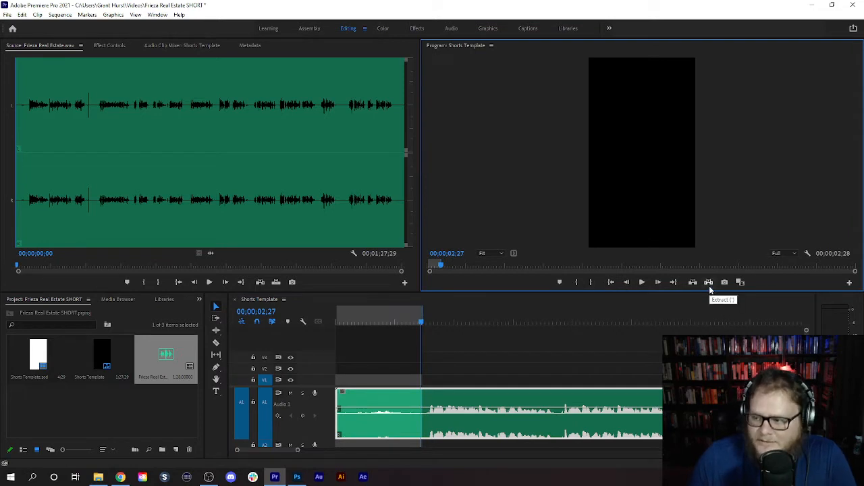
{"action": "left_click", "coordinate": [708, 286]}
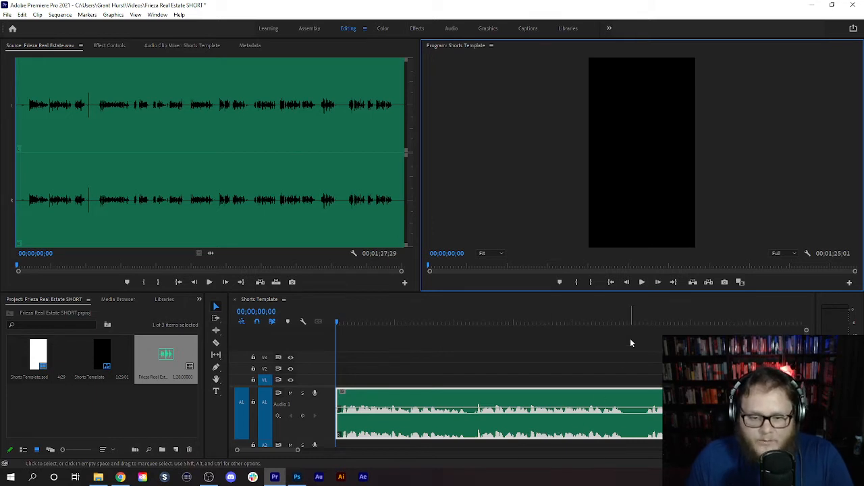
- Play the narration from the start and extract the section between 00;00;09;26 and 00;00;16;03
{"action": "left_click", "coordinate": [640, 284]}
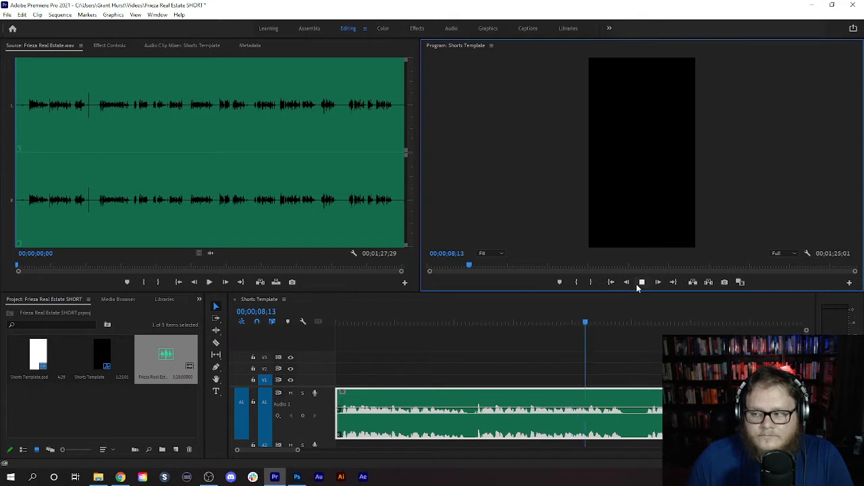
{"action": "left_click", "coordinate": [636, 284]}
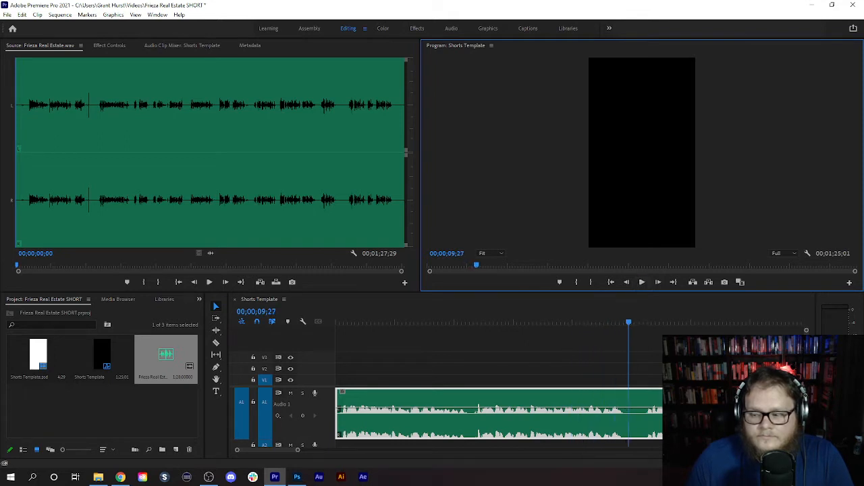
{"action": "key", "text": "alt+Tab"}
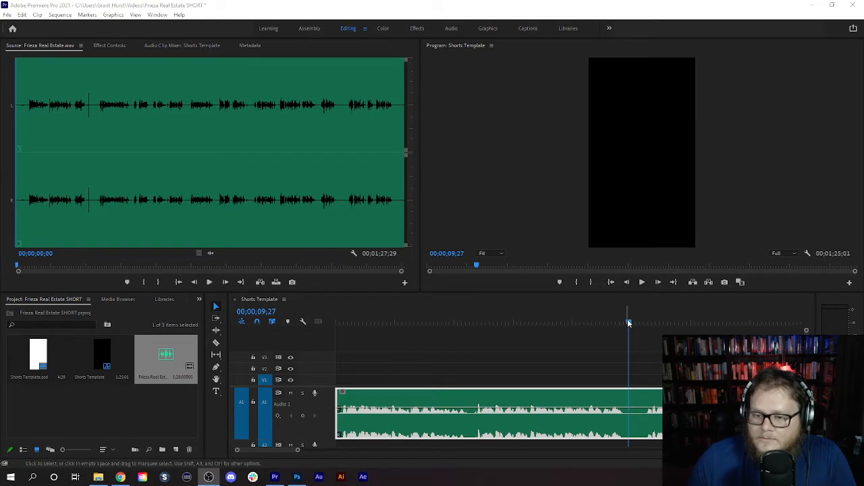
{"action": "left_click_drag", "start_coordinate": [628, 323], "coordinate": [303, 324]}
{"action": "left_click", "coordinate": [642, 282]}
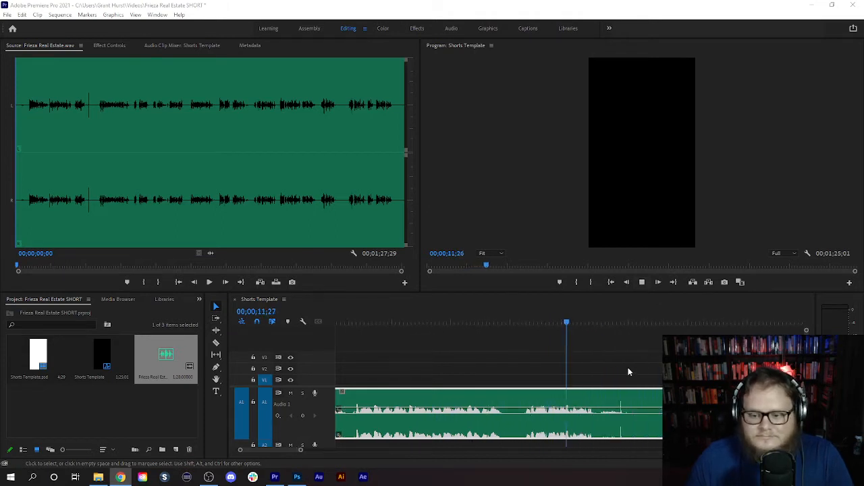
{"action": "key", "text": "space"}
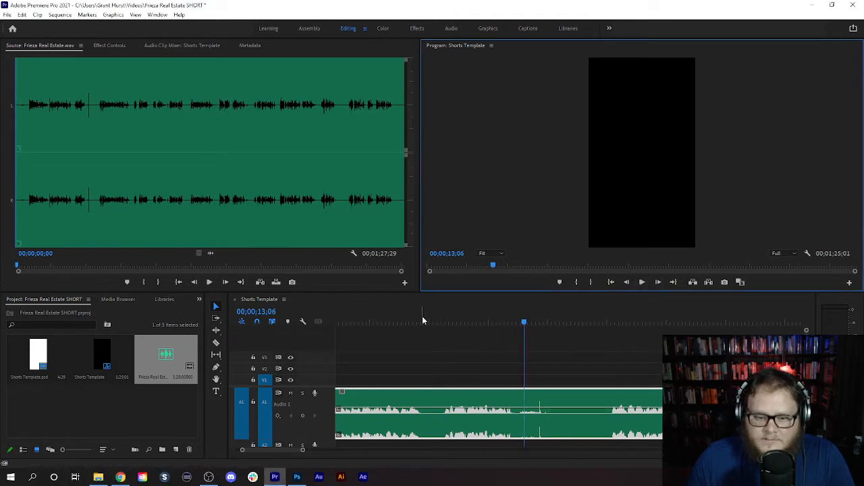
{"action": "left_click", "coordinate": [425, 322]}
{"action": "left_click", "coordinate": [577, 282]}
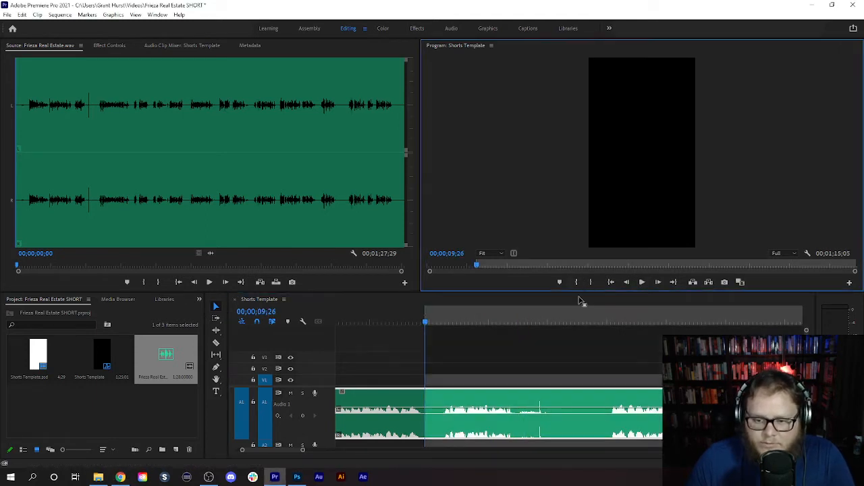
{"action": "left_click", "coordinate": [606, 322]}
{"action": "left_click_drag", "start_coordinate": [610, 322], "coordinate": [612, 323]}
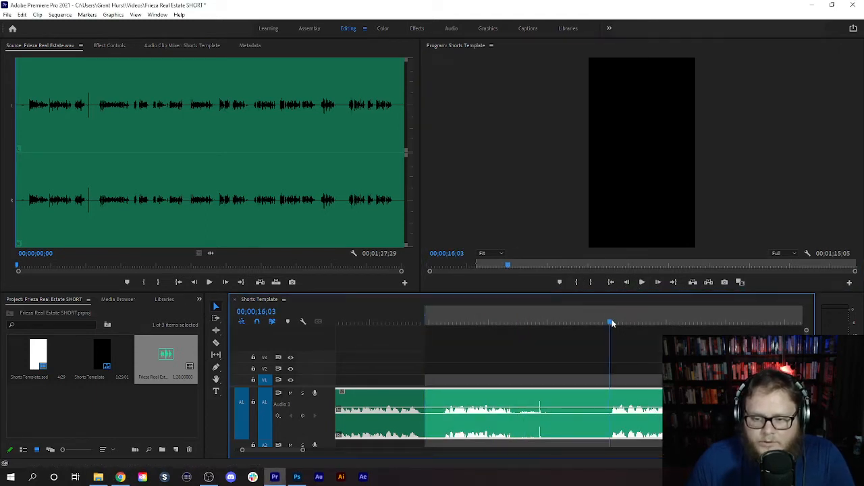
{"action": "left_click", "coordinate": [592, 282]}
{"action": "left_click", "coordinate": [709, 282]}
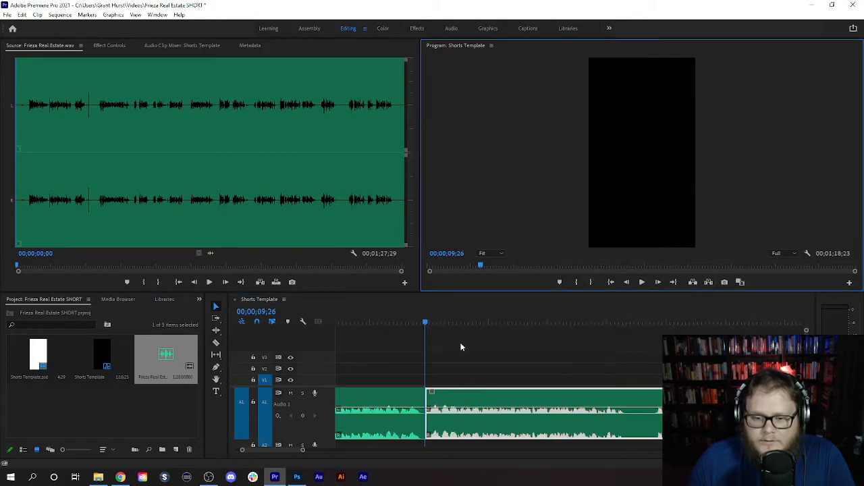
- Play the narration across the cut at 00;00;09;26 and mark an in point at 00;00;16;20
{"action": "left_click", "coordinate": [390, 323]}
{"action": "left_click", "coordinate": [642, 283]}
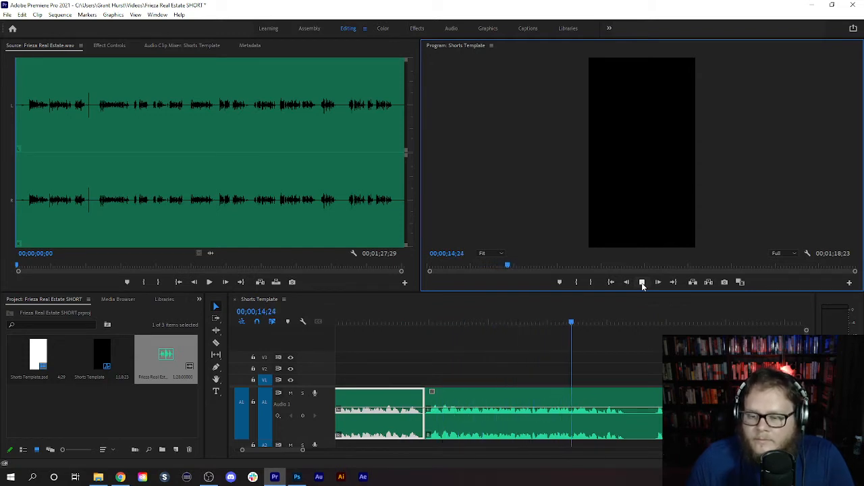
{"action": "left_click", "coordinate": [643, 284]}
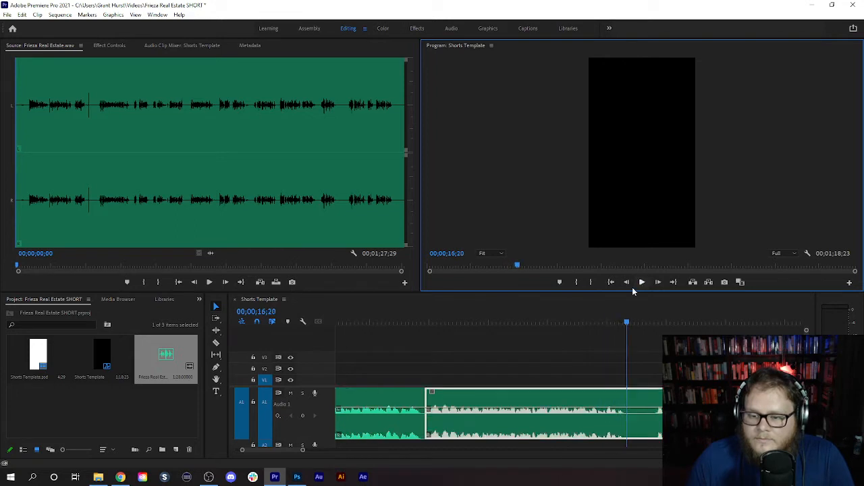
{"action": "left_click", "coordinate": [575, 282]}
{"action": "scroll", "coordinate": [638, 347], "scroll_direction": "down", "scroll_amount": 3}
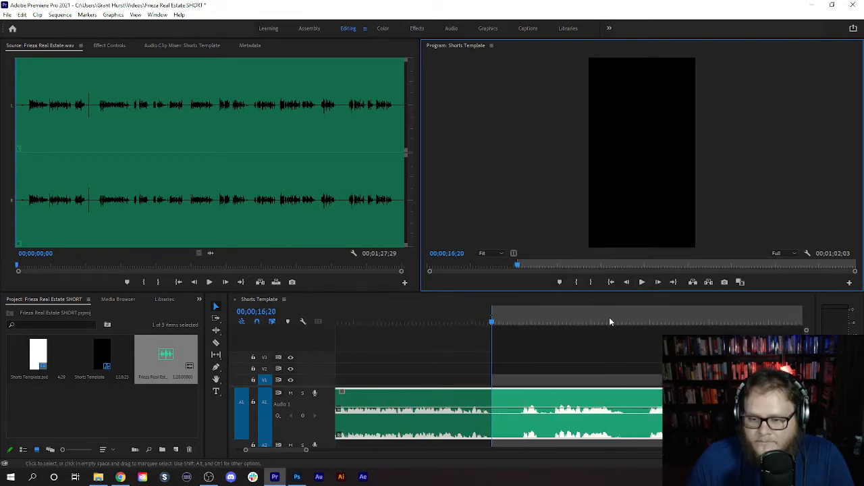
- Play on through the narration, mark an out point at about 00;00;30;12 and extract the marked range
{"action": "left_click", "coordinate": [642, 282]}
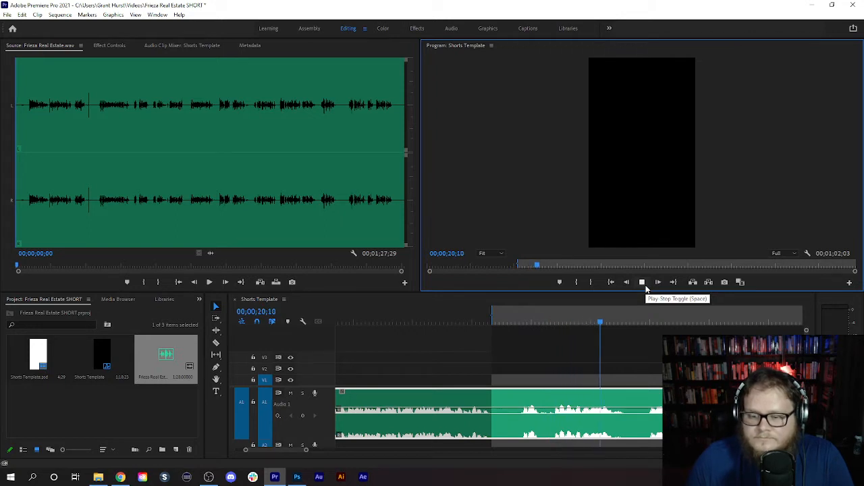
{"action": "scroll", "coordinate": [601, 409], "scroll_direction": "down", "scroll_amount": 3}
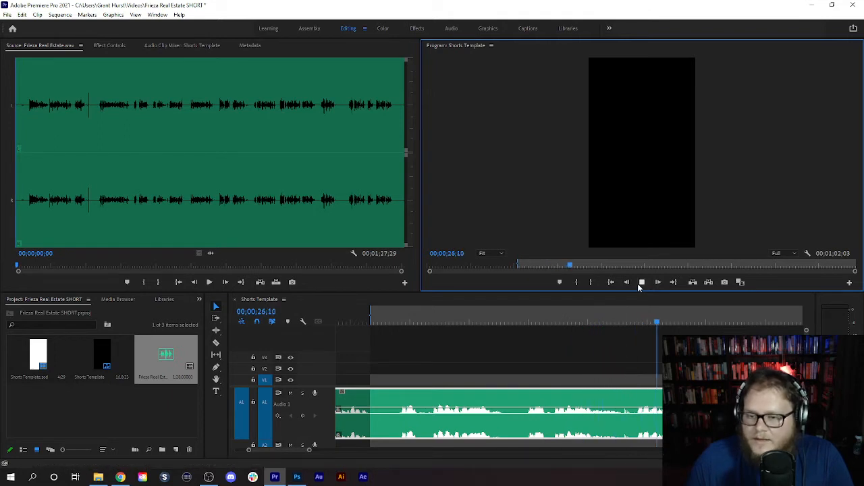
{"action": "scroll", "coordinate": [609, 353], "scroll_direction": "down", "scroll_amount": 1}
{"action": "scroll", "coordinate": [608, 348], "scroll_direction": "down", "scroll_amount": 2}
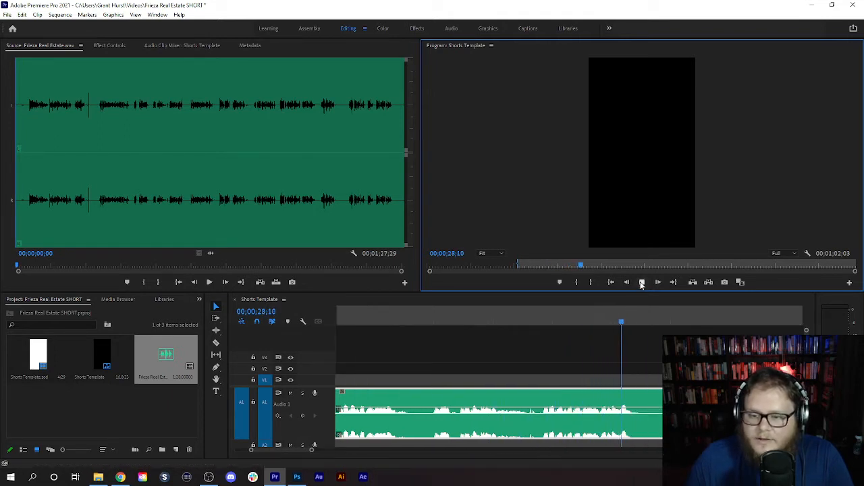
{"action": "scroll", "coordinate": [595, 361], "scroll_direction": "down", "scroll_amount": 2}
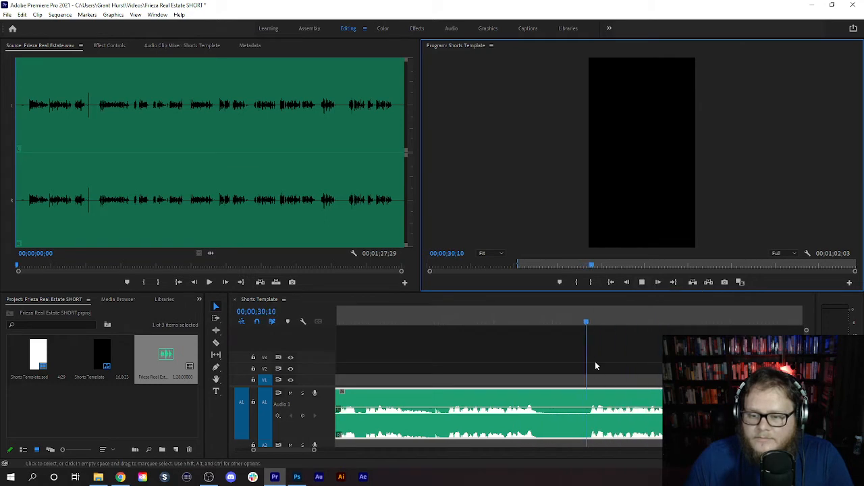
{"action": "left_click", "coordinate": [641, 285]}
{"action": "left_click_drag", "start_coordinate": [581, 314], "coordinate": [590, 312]}
{"action": "left_click", "coordinate": [591, 282]}
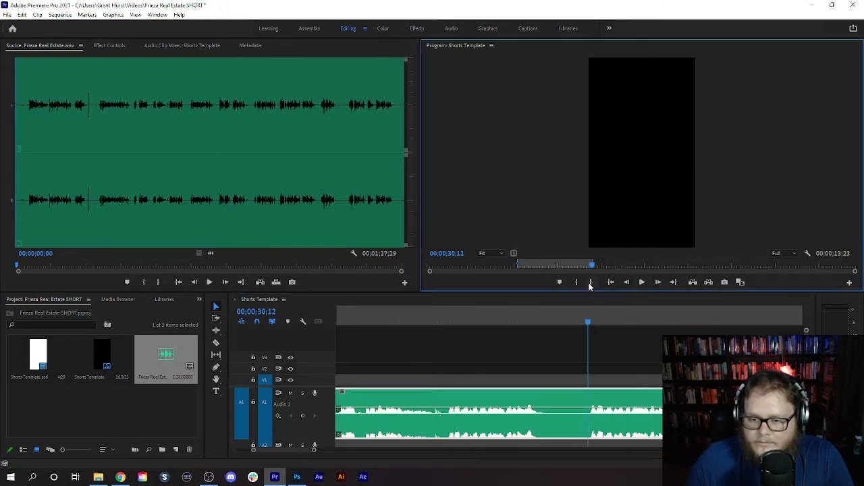
{"action": "left_click", "coordinate": [591, 310]}
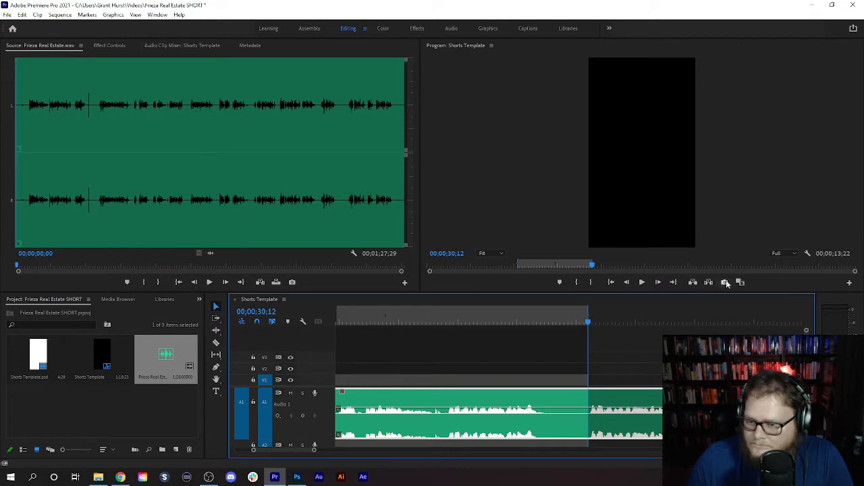
{"action": "left_click", "coordinate": [709, 282]}
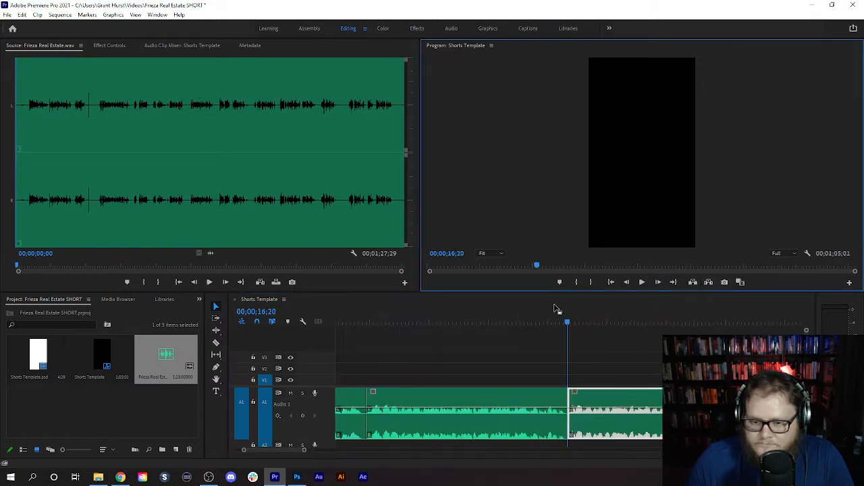
- Play the narration across the cut at 00;00;16;20 and mark an in point at 00;00;21;24
{"action": "left_click", "coordinate": [533, 308]}
{"action": "left_click", "coordinate": [641, 283]}
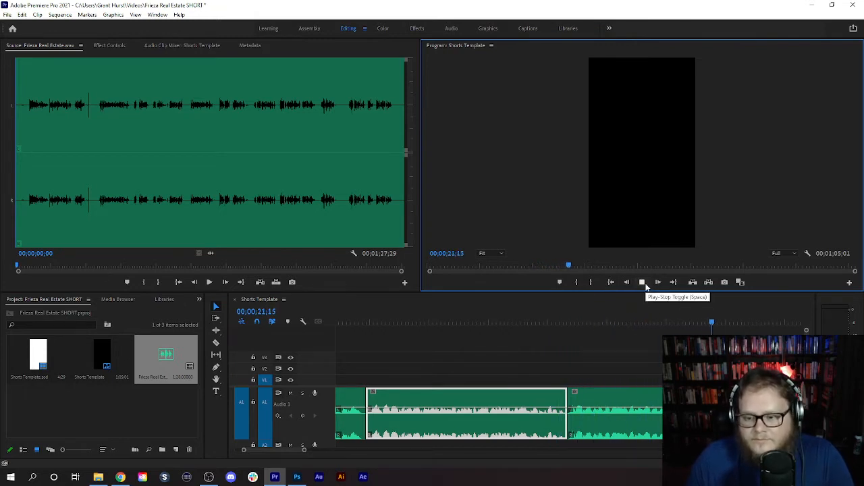
{"action": "left_click", "coordinate": [644, 283]}
{"action": "left_click", "coordinate": [573, 282]}
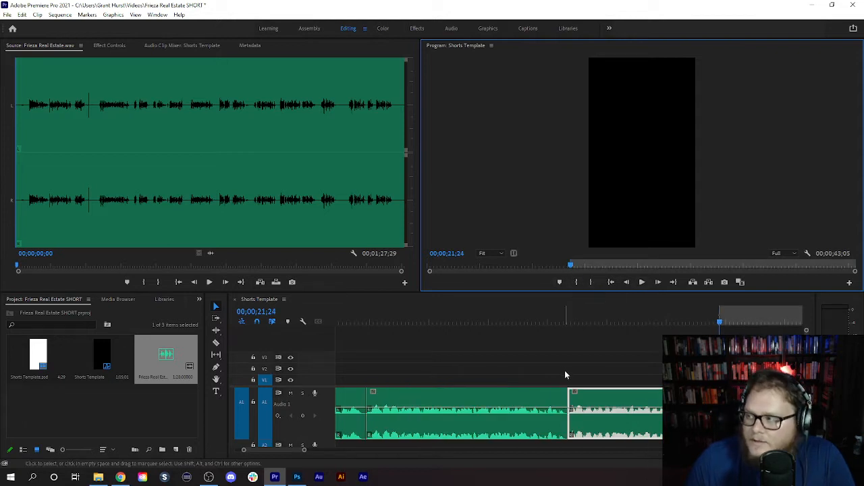
- Mark an out point at 00;00;23;06, just before the next phrase starts
{"action": "scroll", "coordinate": [565, 370], "scroll_direction": "down", "scroll_amount": 2}
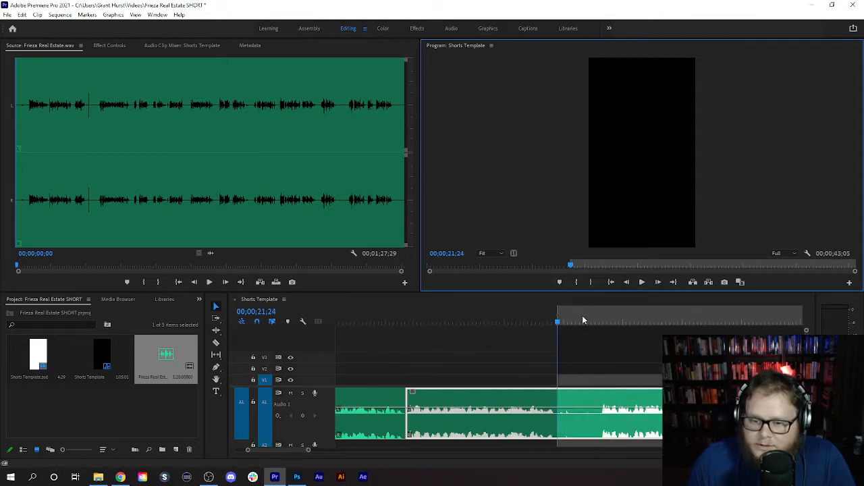
{"action": "left_click_drag", "start_coordinate": [582, 322], "coordinate": [600, 320]}
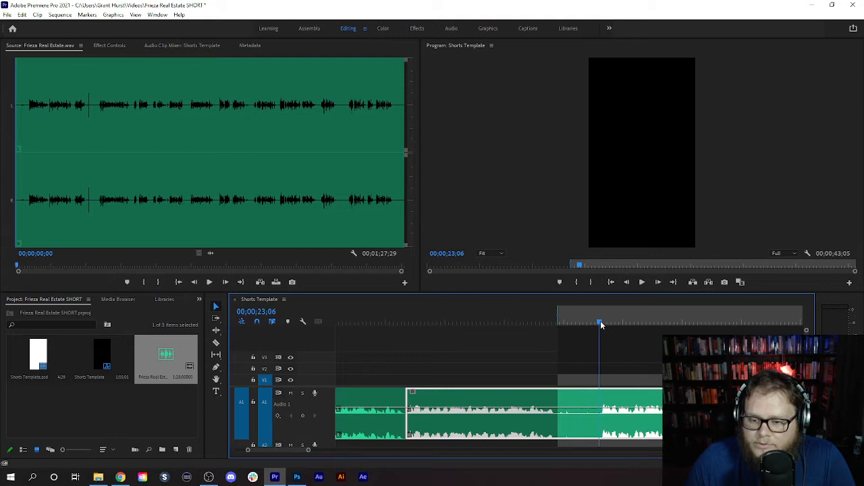
{"action": "left_click", "coordinate": [591, 281]}
- Play on through the narration, move the out point to 00;00;31;20 and extract the marked range
{"action": "left_click", "coordinate": [639, 284]}
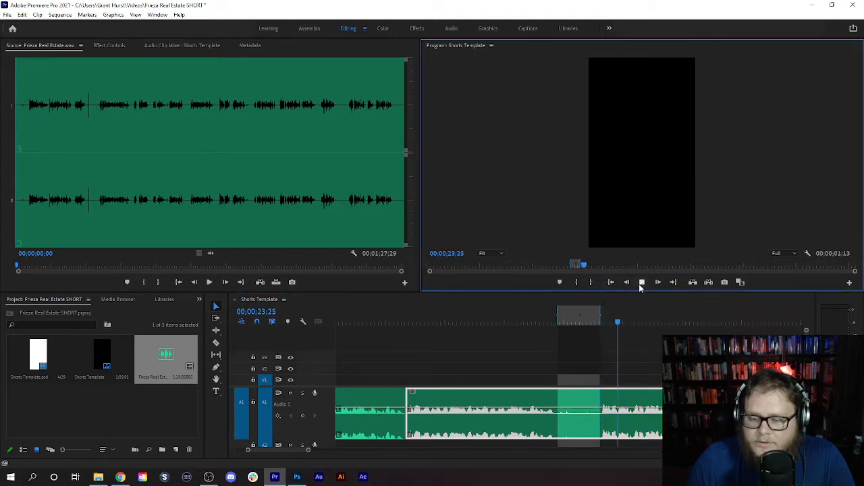
{"action": "scroll", "coordinate": [498, 329], "scroll_direction": "down", "scroll_amount": 2}
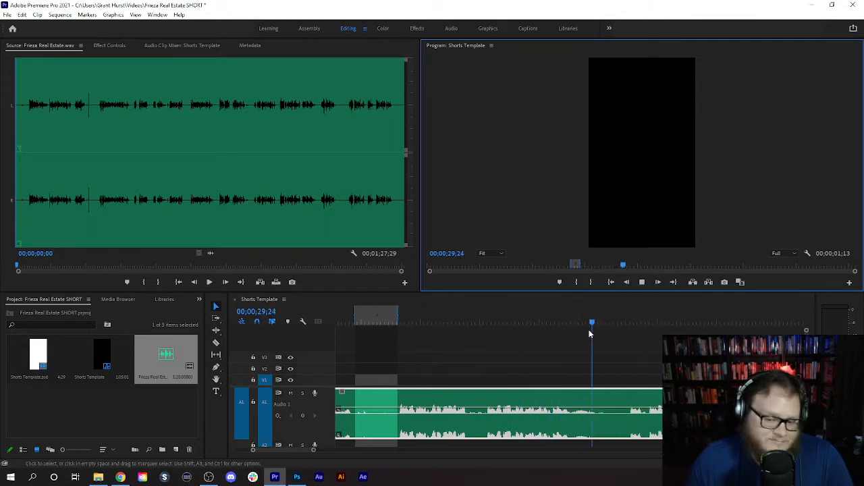
{"action": "left_click", "coordinate": [642, 282]}
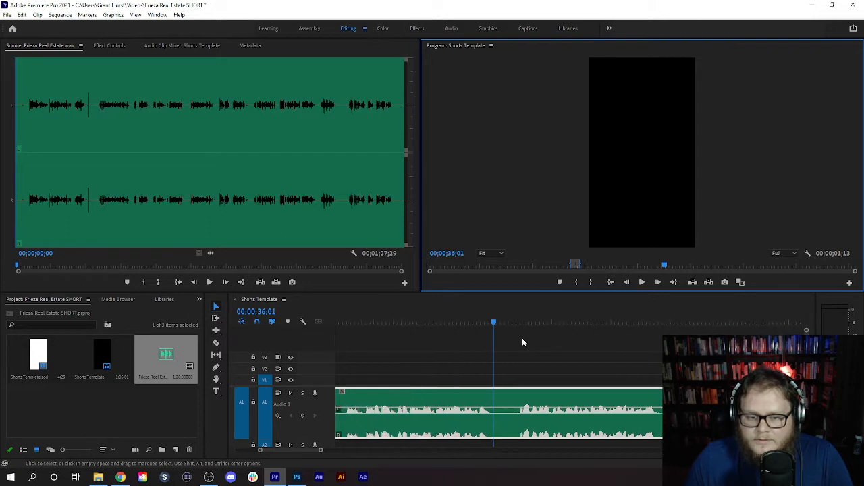
{"action": "left_click", "coordinate": [522, 320]}
{"action": "mouse_move", "coordinate": [522, 317]}
{"action": "left_mouse_down"}
{"action": "mouse_move", "coordinate": [535, 316]}
{"action": "mouse_move", "coordinate": [500, 322]}
{"action": "left_mouse_up"}
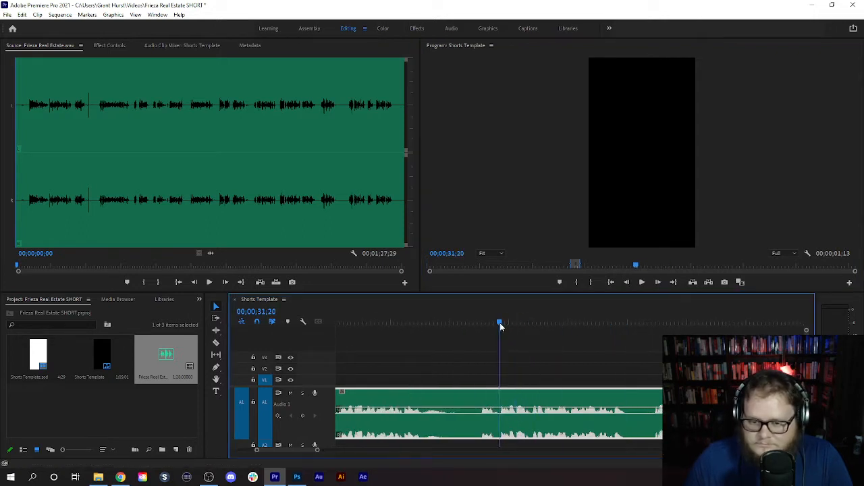
{"action": "left_click", "coordinate": [592, 282]}
{"action": "scroll", "coordinate": [567, 331], "scroll_direction": "up", "scroll_amount": 3}
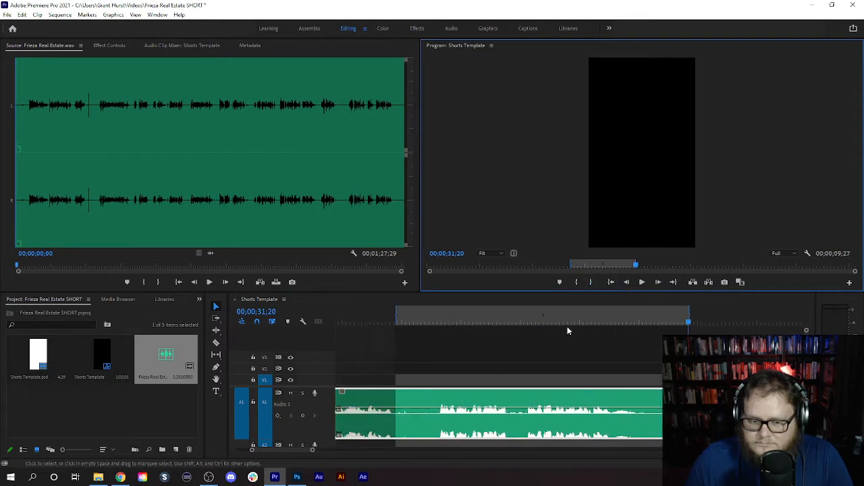
{"action": "left_click", "coordinate": [709, 283]}
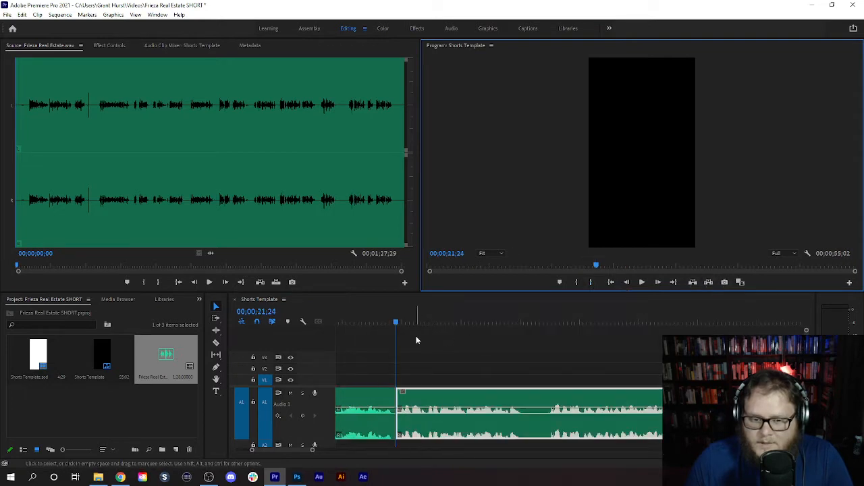
- Play the narration across the cut at 00;00;21;24 and extract the silence between 00;00;26;02 and 00;00;26;27
{"action": "left_click", "coordinate": [426, 321]}
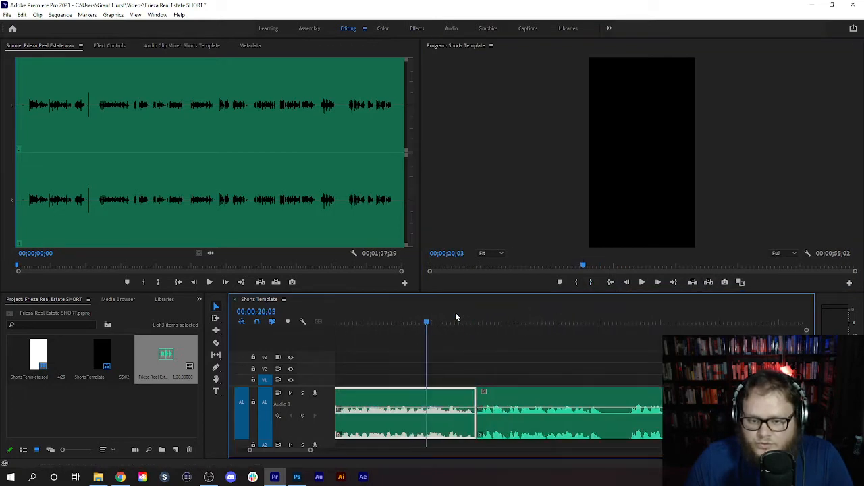
{"action": "left_click", "coordinate": [642, 282]}
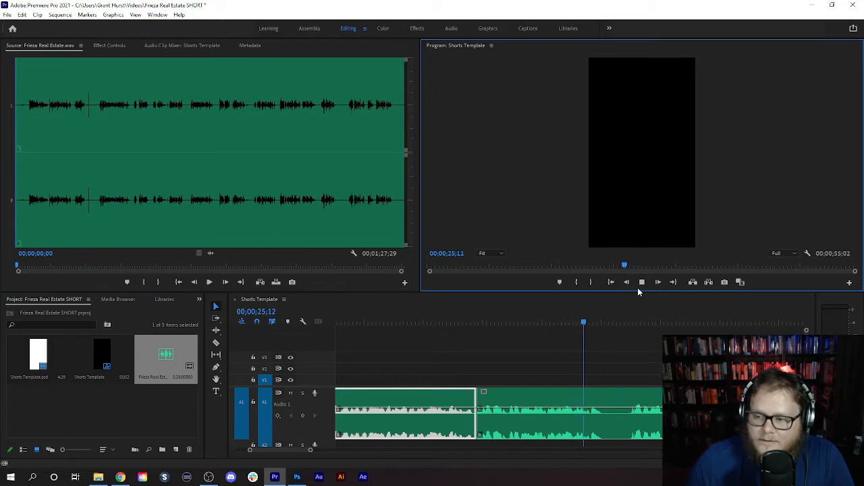
{"action": "left_click", "coordinate": [642, 283]}
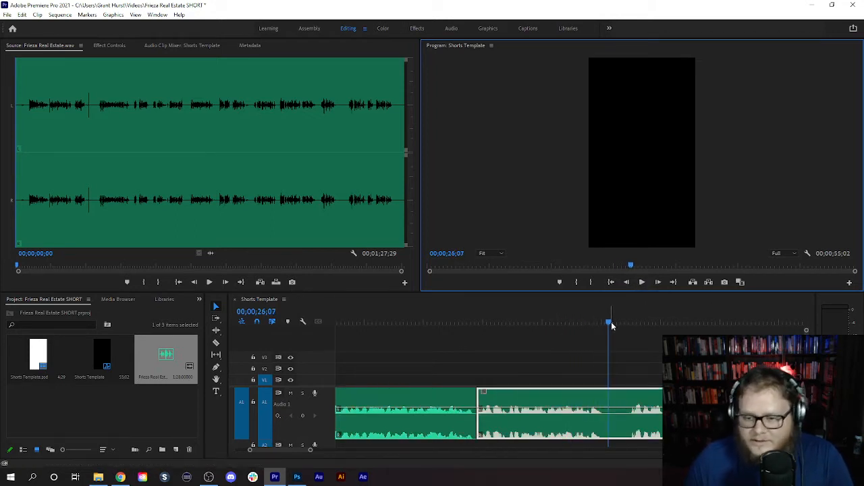
{"action": "left_click_drag", "start_coordinate": [611, 322], "coordinate": [556, 316]}
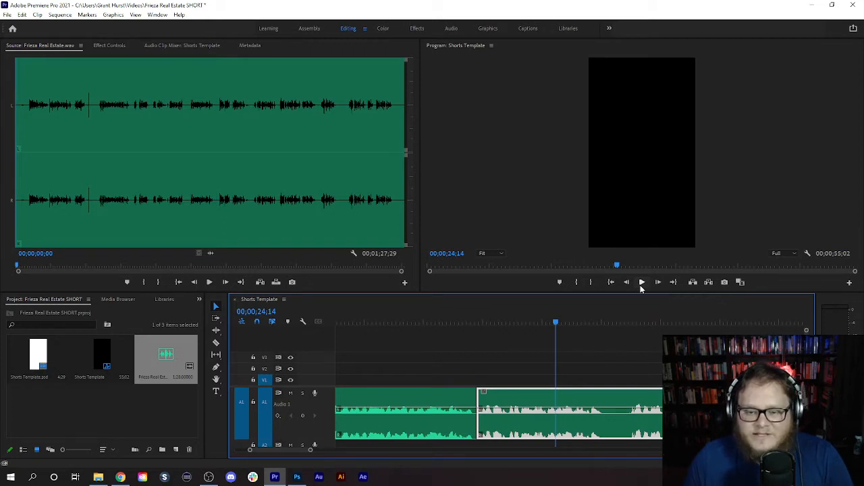
{"action": "left_click_drag", "start_coordinate": [600, 322], "coordinate": [605, 322]}
{"action": "left_click", "coordinate": [575, 284]}
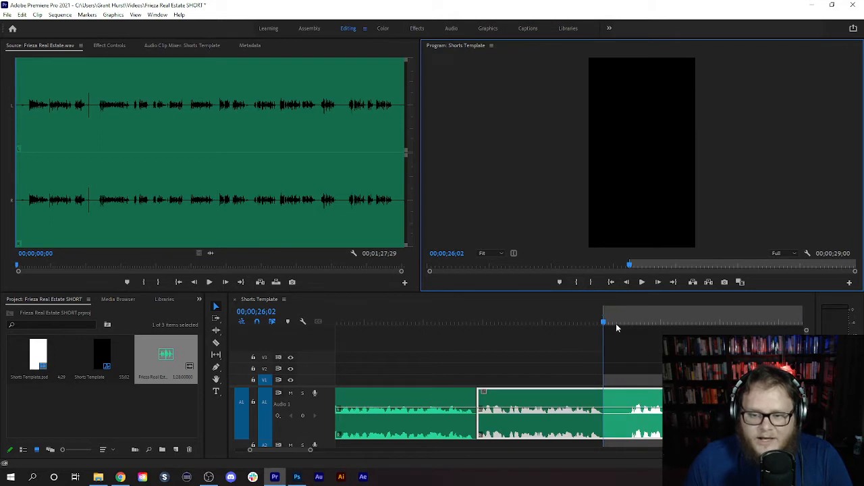
{"action": "left_click_drag", "start_coordinate": [627, 320], "coordinate": [628, 309]}
{"action": "left_click", "coordinate": [589, 283]}
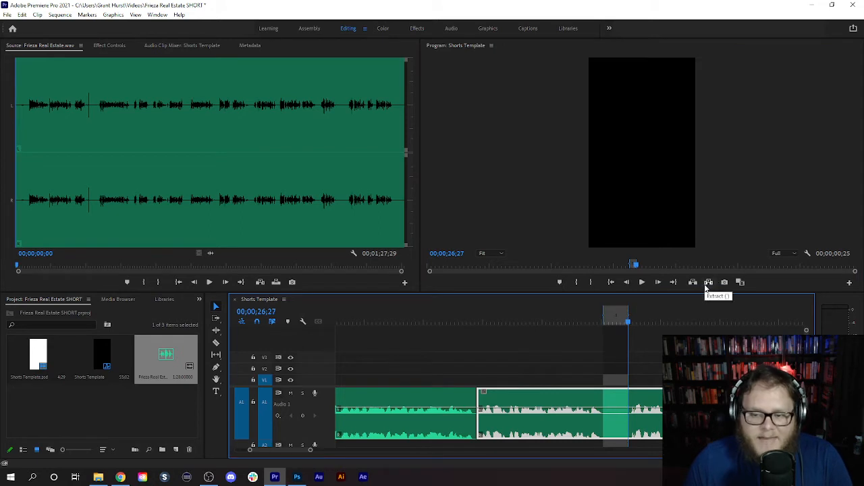
{"action": "left_click", "coordinate": [709, 283]}
- Play the narration from 00;00;24;17 across the cut at 00;00;26;02 and on to about 00;00;34;06
{"action": "left_click", "coordinate": [564, 320]}
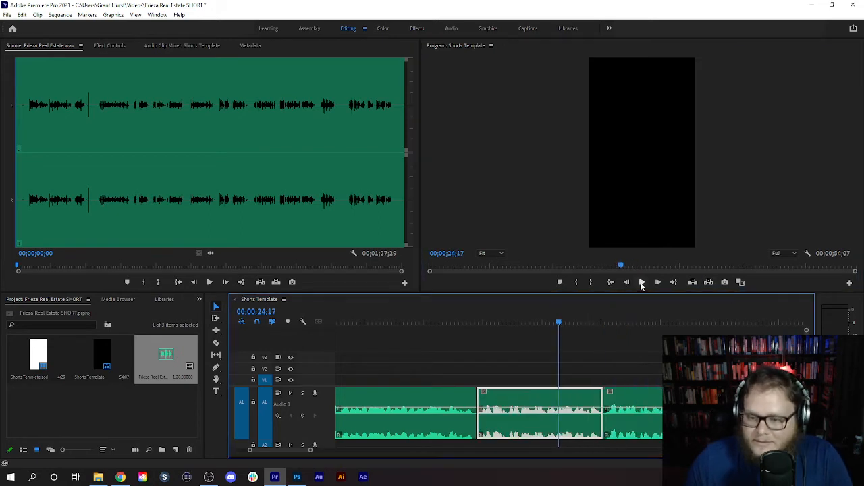
{"action": "left_click", "coordinate": [641, 282]}
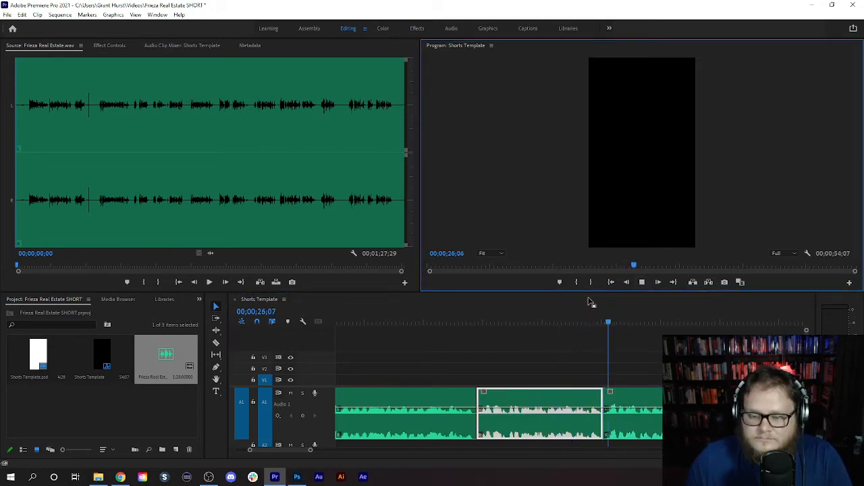
{"action": "scroll", "coordinate": [528, 327], "scroll_direction": "down", "scroll_amount": 3}
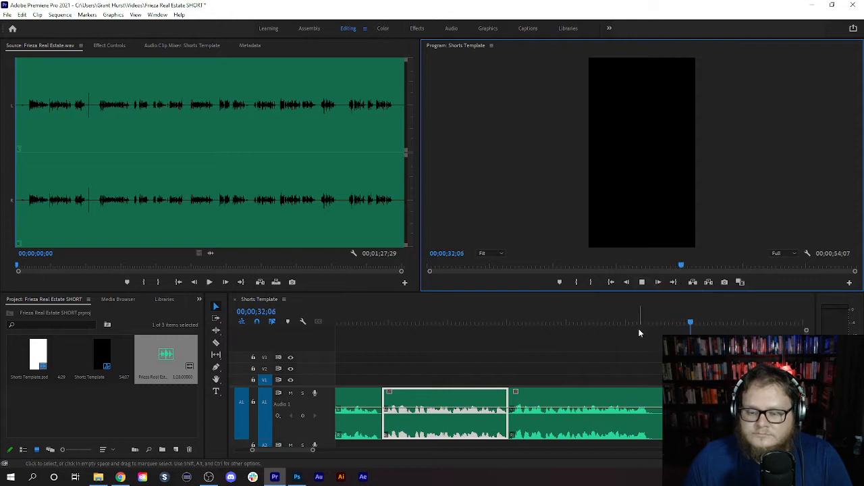
{"action": "scroll", "coordinate": [637, 330], "scroll_direction": "down", "scroll_amount": 3}
{"action": "scroll", "coordinate": [636, 328], "scroll_direction": "down", "scroll_amount": 2}
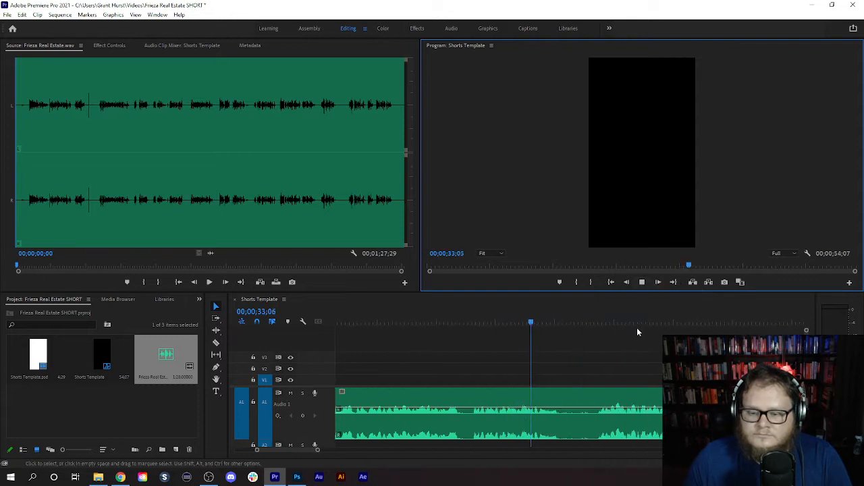
{"action": "left_click", "coordinate": [642, 283]}
- Extract the short pause in the narration between 00;00;30;24 and 00;00;31;06
{"action": "left_click", "coordinate": [461, 320]}
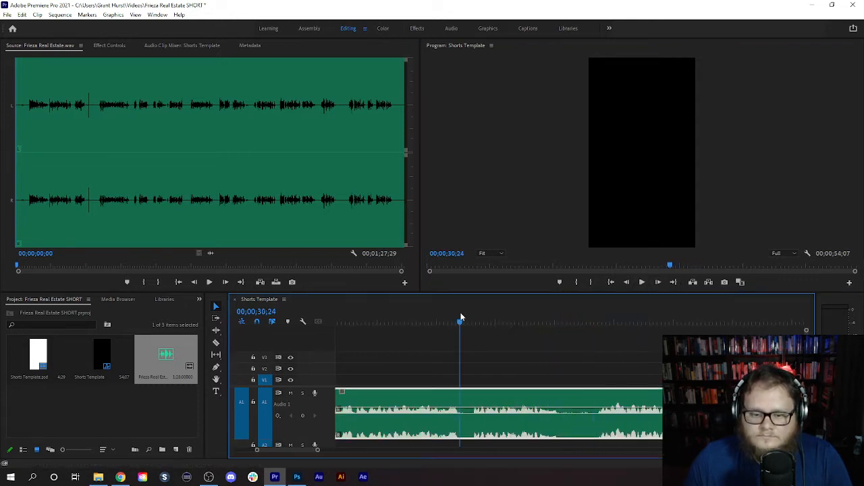
{"action": "left_click", "coordinate": [579, 283]}
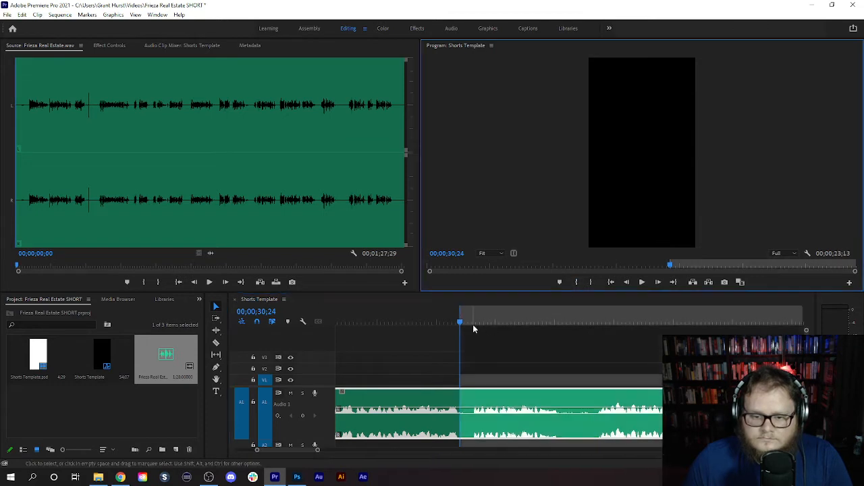
{"action": "left_click", "coordinate": [473, 322]}
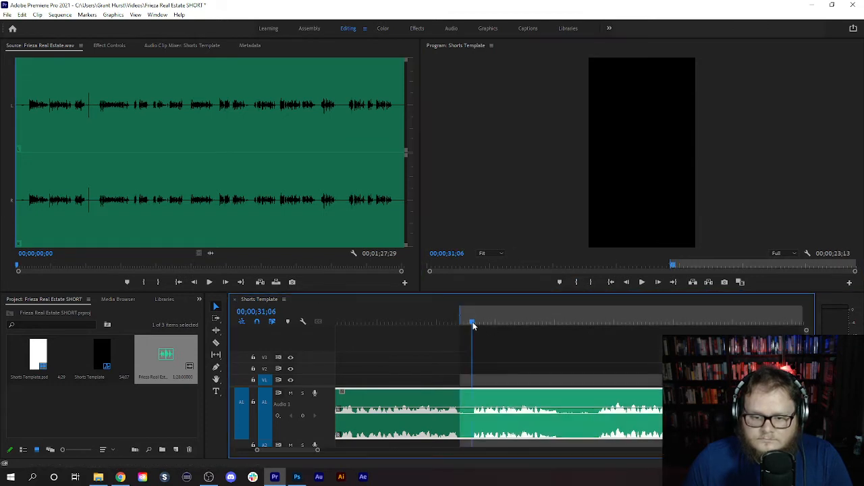
{"action": "left_click", "coordinate": [591, 282]}
{"action": "left_click", "coordinate": [709, 282]}
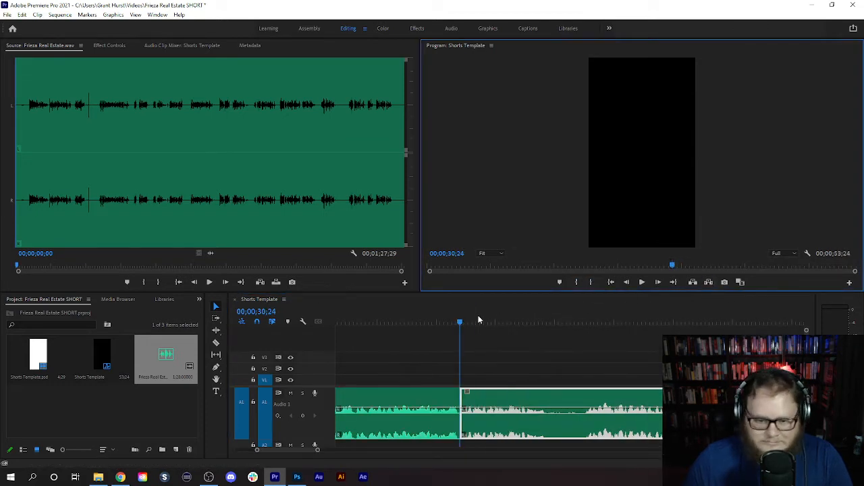
- Play the narration across the cut at 00;00;30;24 and mark an in point at 00;00;33;21, where the phrase ends
{"action": "left_click", "coordinate": [443, 322]}
{"action": "left_click", "coordinate": [641, 282]}
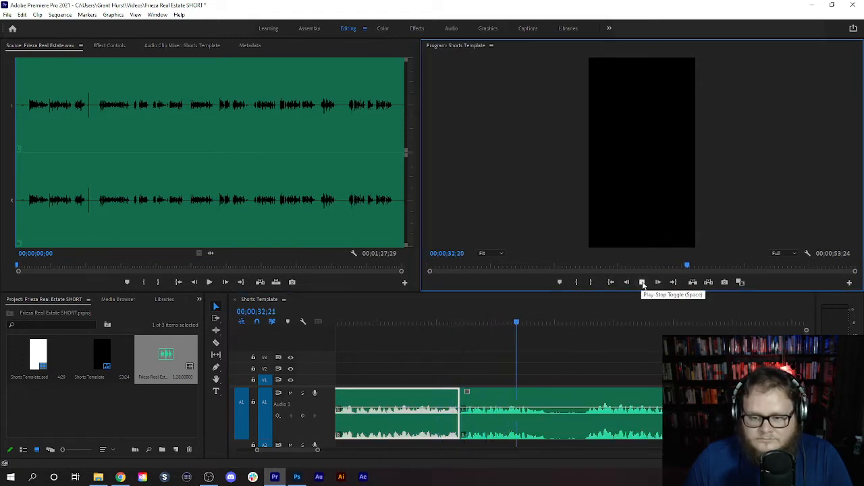
{"action": "left_click", "coordinate": [642, 283]}
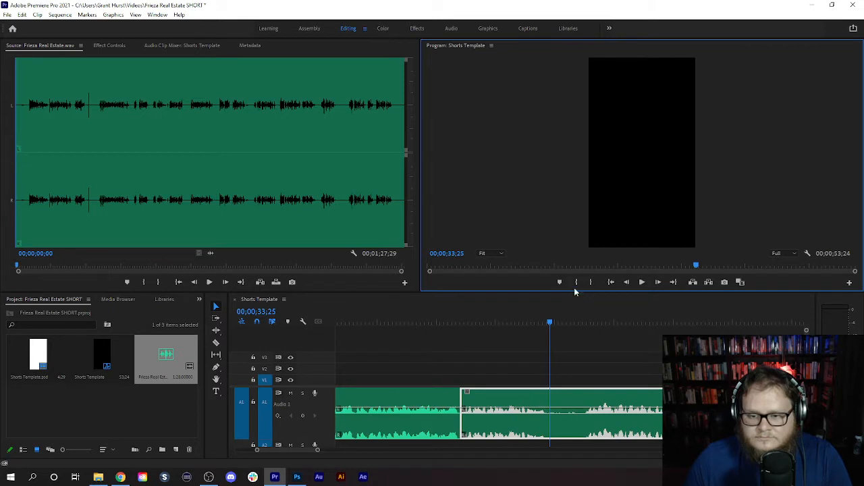
{"action": "left_click", "coordinate": [576, 283]}
{"action": "left_click_drag", "start_coordinate": [547, 322], "coordinate": [510, 334]}
{"action": "left_click", "coordinate": [642, 283]}
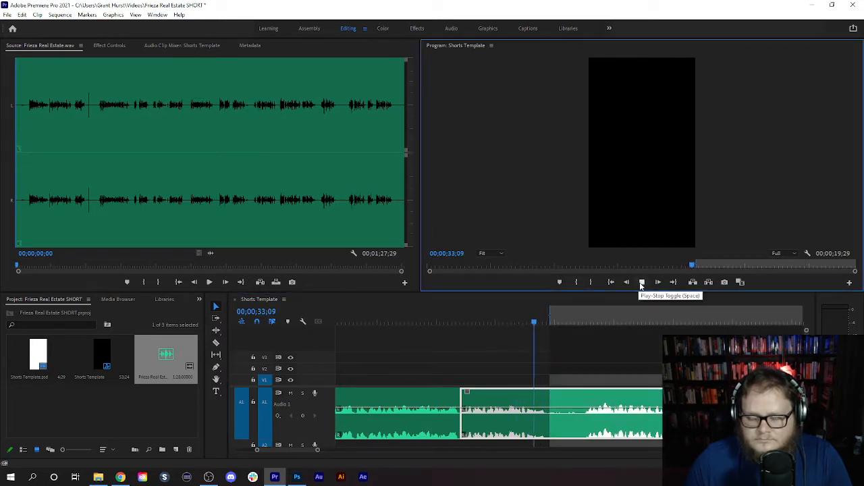
{"action": "left_click", "coordinate": [642, 284]}
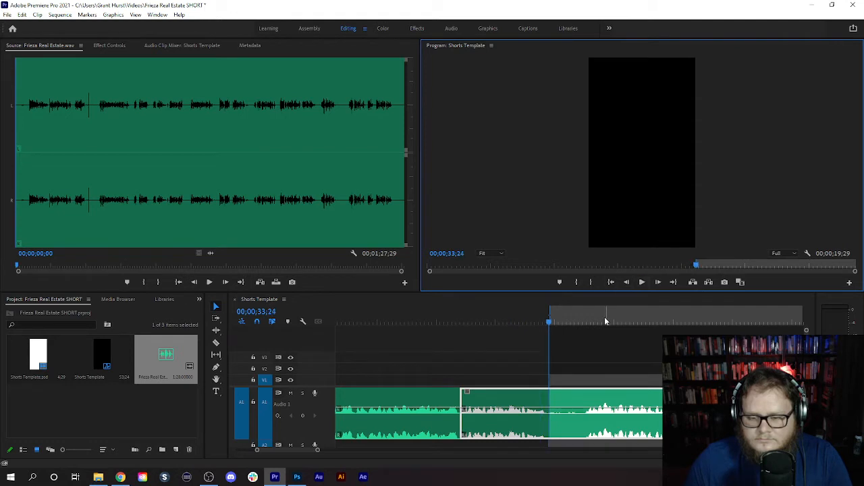
{"action": "left_click", "coordinate": [544, 322]}
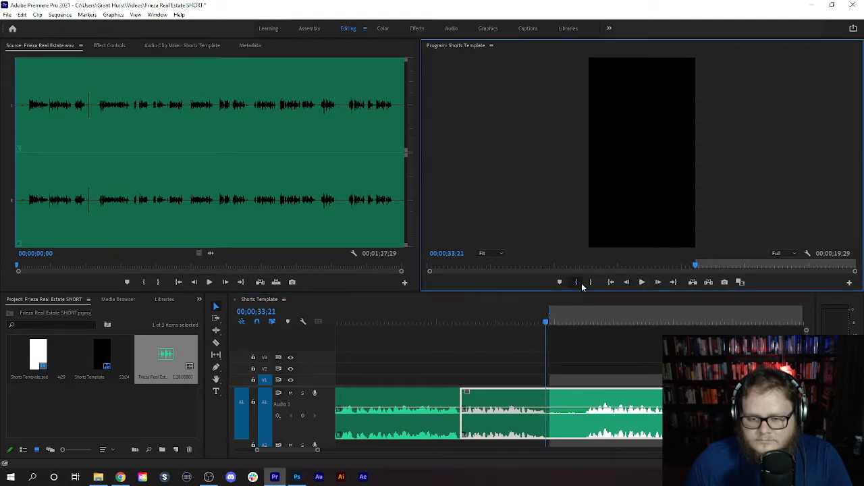
- Listen to the following takes from 00;00;35;04 to about 00;00;46;21
{"action": "left_click", "coordinate": [596, 316]}
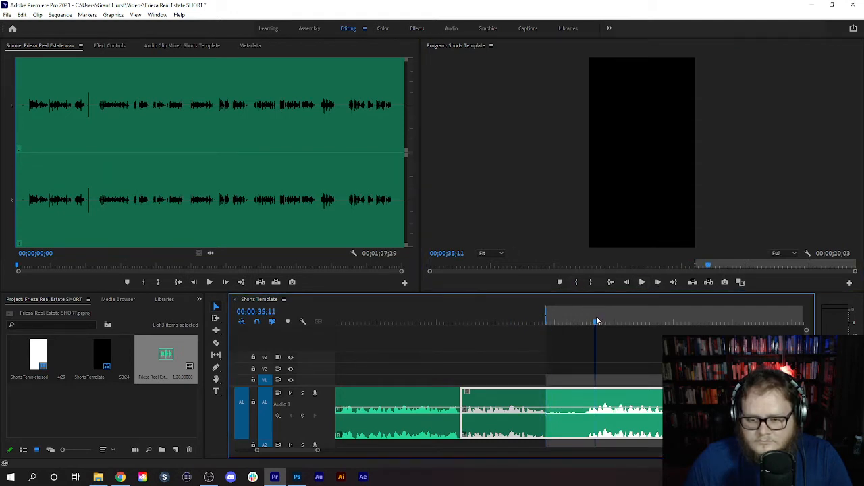
{"action": "left_click", "coordinate": [641, 282]}
{"action": "scroll", "coordinate": [611, 338], "scroll_direction": "down", "scroll_amount": 8}
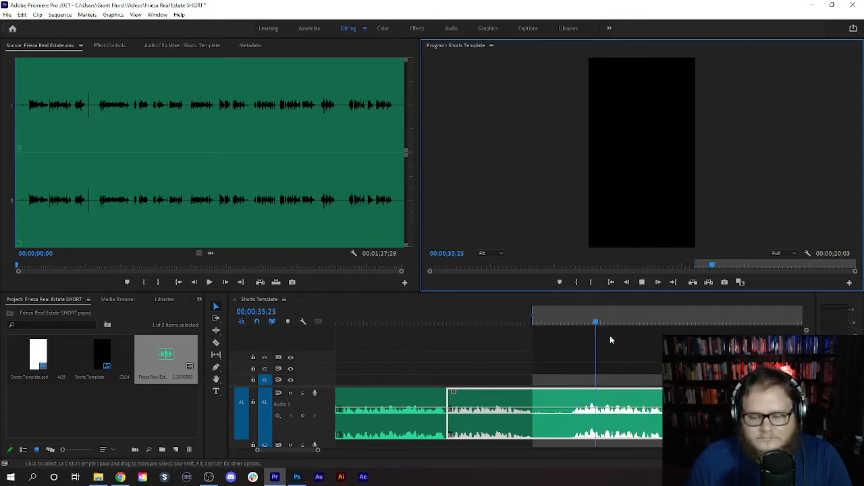
{"action": "left_click", "coordinate": [642, 283]}
{"action": "scroll", "coordinate": [642, 376], "scroll_direction": "down", "scroll_amount": 8}
{"action": "left_click_drag", "start_coordinate": [641, 320], "coordinate": [652, 319]}
{"action": "left_click", "coordinate": [643, 282]}
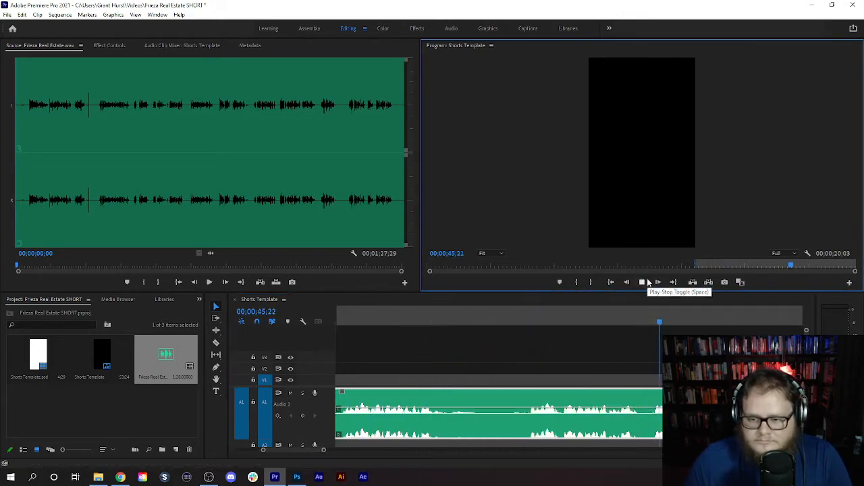
- Replay the take that starts after the long pause and mark an out point at 00;00;41;09
{"action": "left_click", "coordinate": [553, 316]}
{"action": "left_click", "coordinate": [642, 282]}
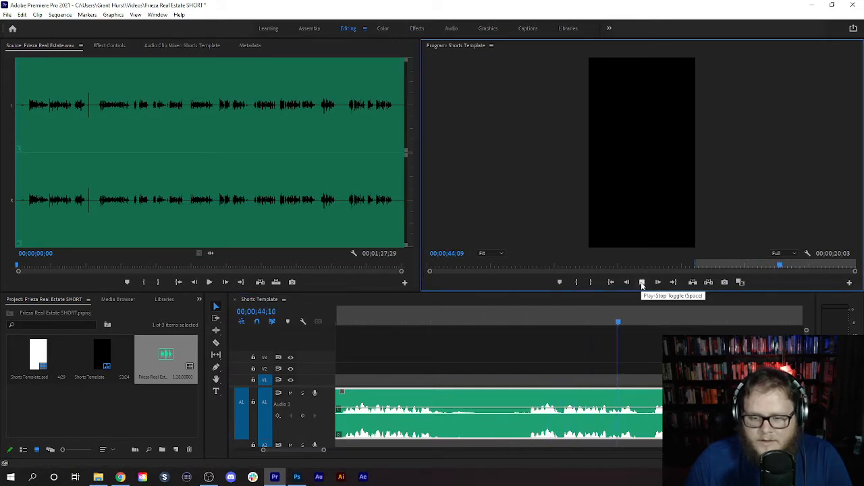
{"action": "left_click", "coordinate": [642, 282]}
{"action": "left_click", "coordinate": [531, 314]}
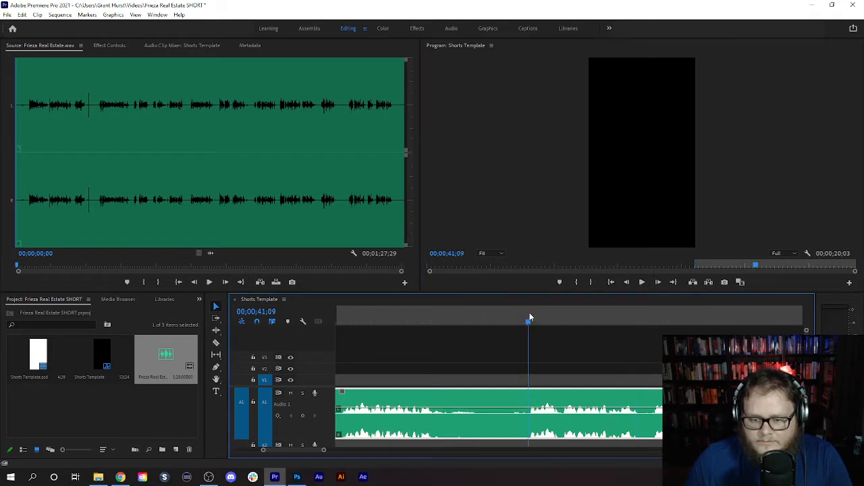
{"action": "left_click", "coordinate": [593, 283]}
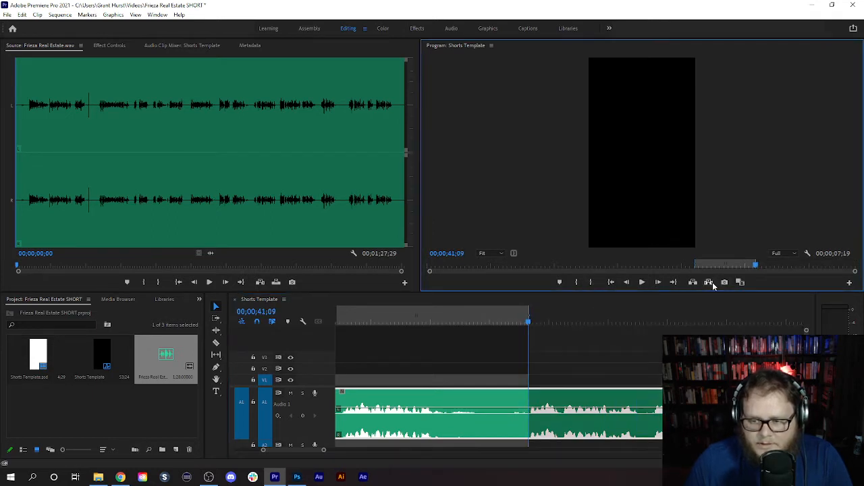
- Extract the marked range from 00;00;33;21 to 00;00;41;09 and play the narration across the resulting cut from 00;00;32;18
{"action": "left_click", "coordinate": [708, 282]}
{"action": "left_click", "coordinate": [603, 322]}
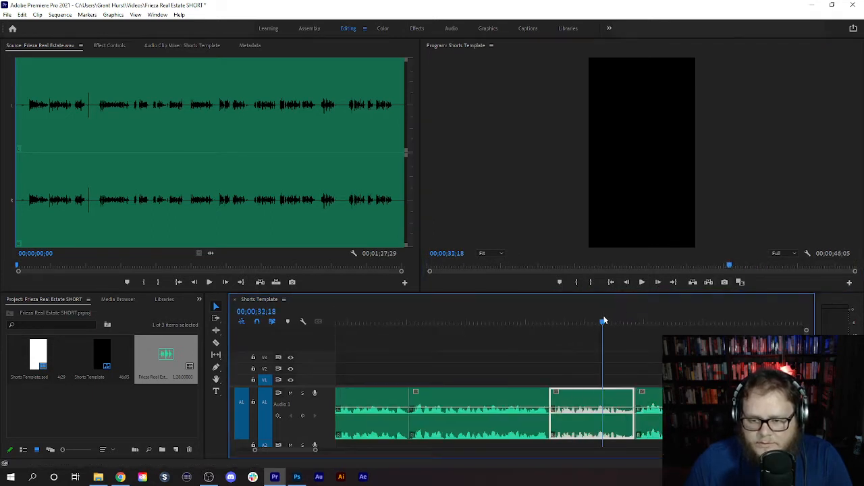
{"action": "left_click", "coordinate": [642, 284]}
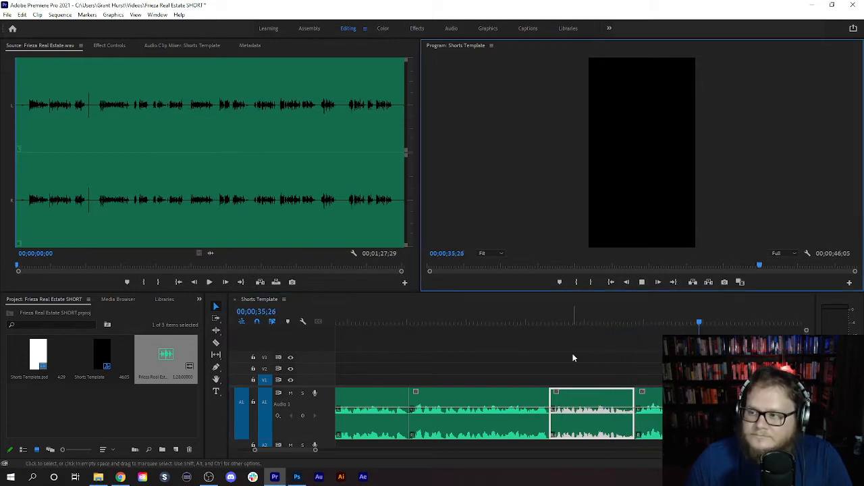
{"action": "left_click", "coordinate": [641, 282]}
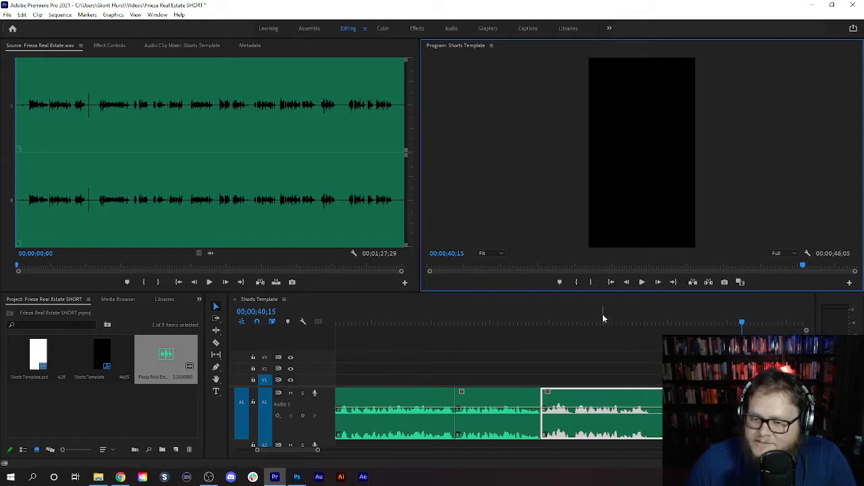
- Replay the take after the cut and mark an in point at 00;00;37;13, where its phrase ends
{"action": "left_click_drag", "start_coordinate": [599, 320], "coordinate": [567, 323]}
{"action": "left_click", "coordinate": [642, 282]}
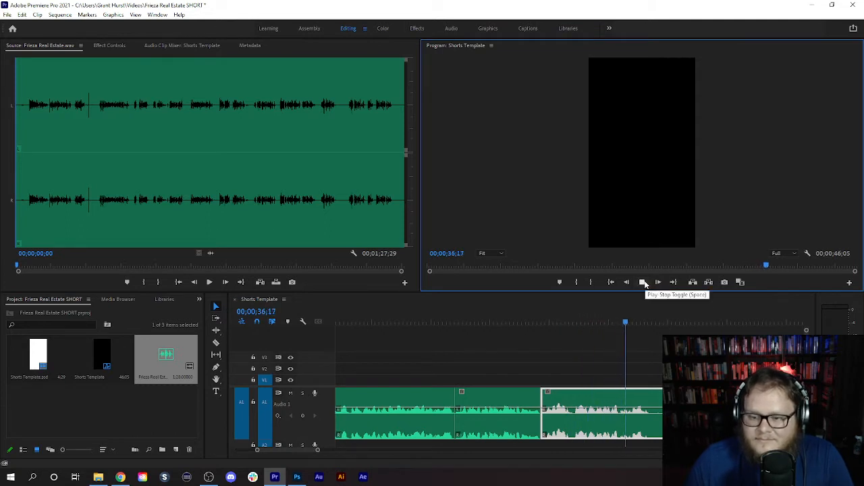
{"action": "left_click", "coordinate": [640, 283]}
{"action": "left_click", "coordinate": [576, 282]}
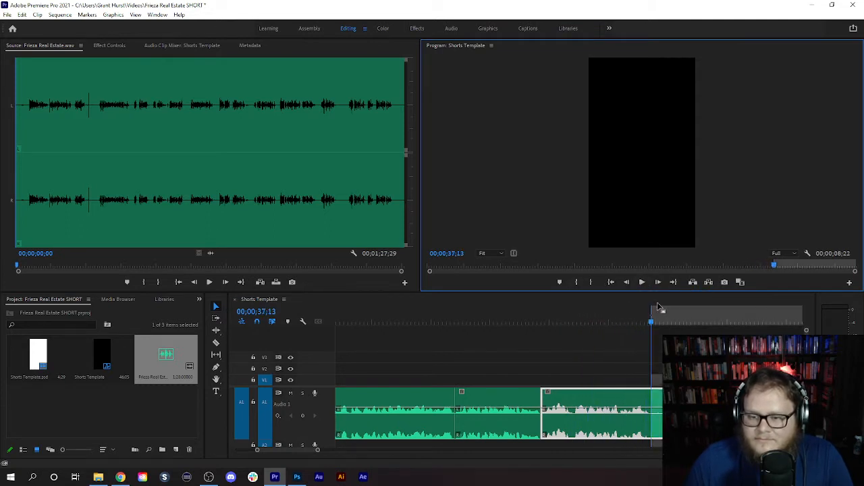
- Listen to the remaining takes, mark an out point at 00;00;39;21, and extract the unwanted take between the marks
{"action": "left_click", "coordinate": [634, 282]}
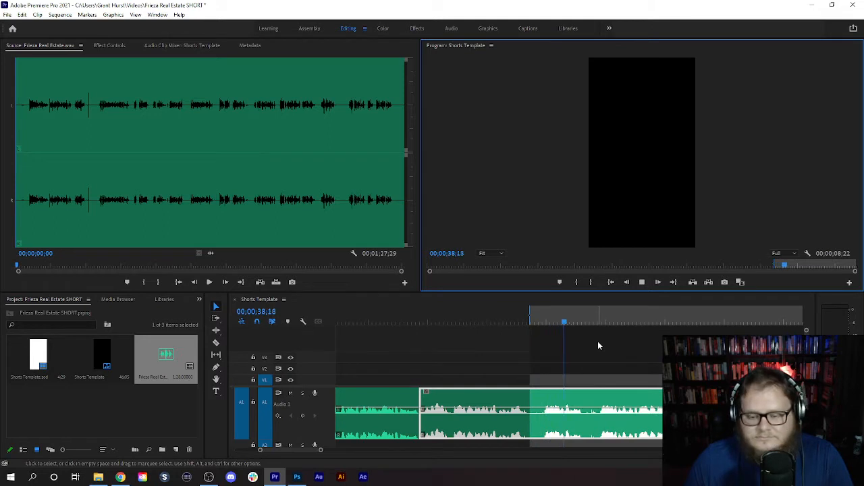
{"action": "left_click", "coordinate": [642, 283]}
{"action": "left_click", "coordinate": [478, 317]}
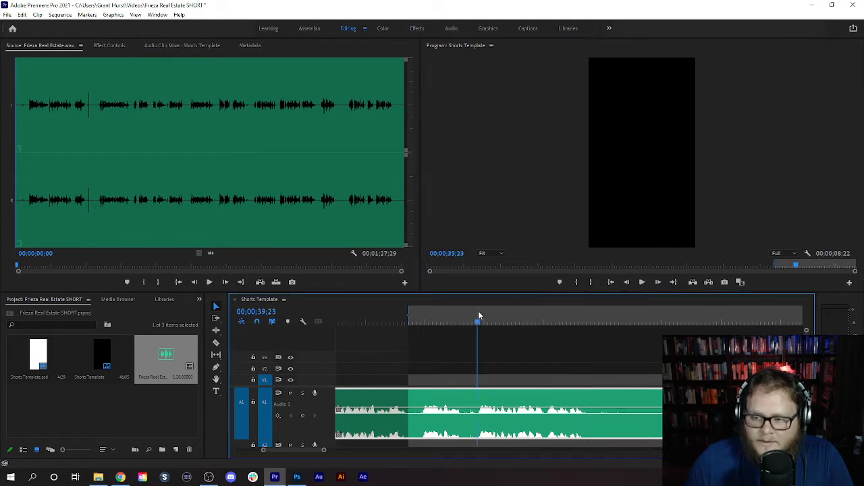
{"action": "key", "text": "Left"}
{"action": "key", "text": "Left"}
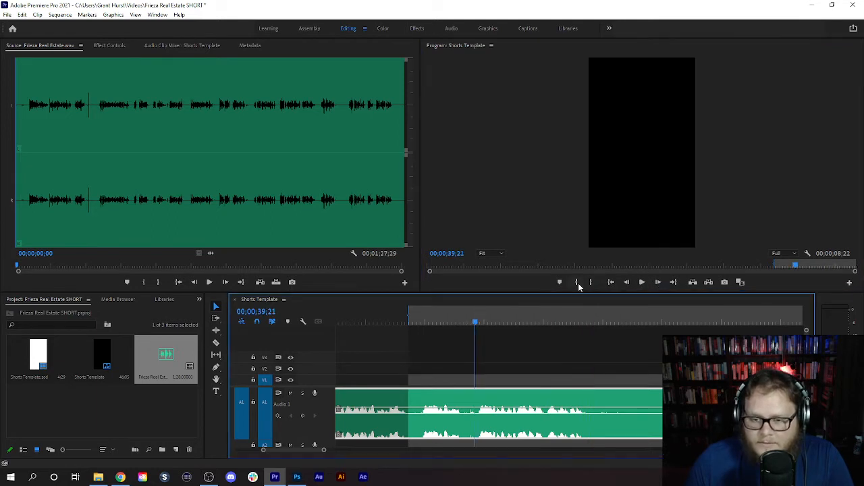
{"action": "left_click", "coordinate": [591, 282]}
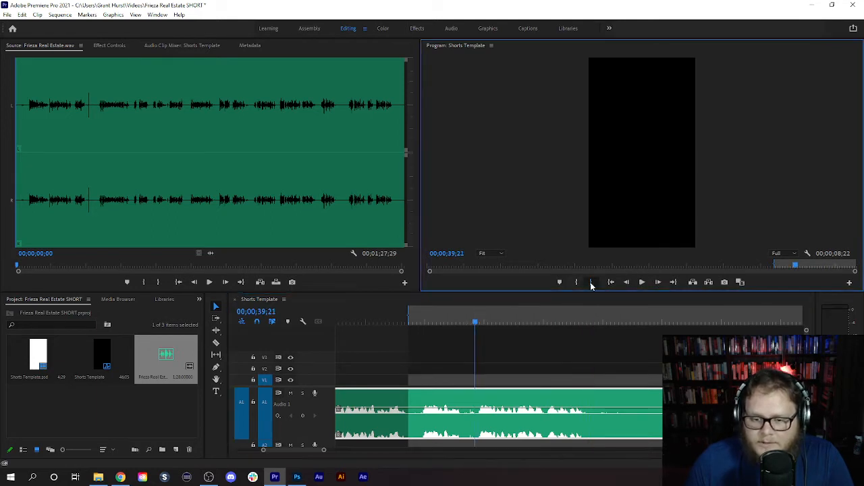
{"action": "left_click", "coordinate": [708, 282]}
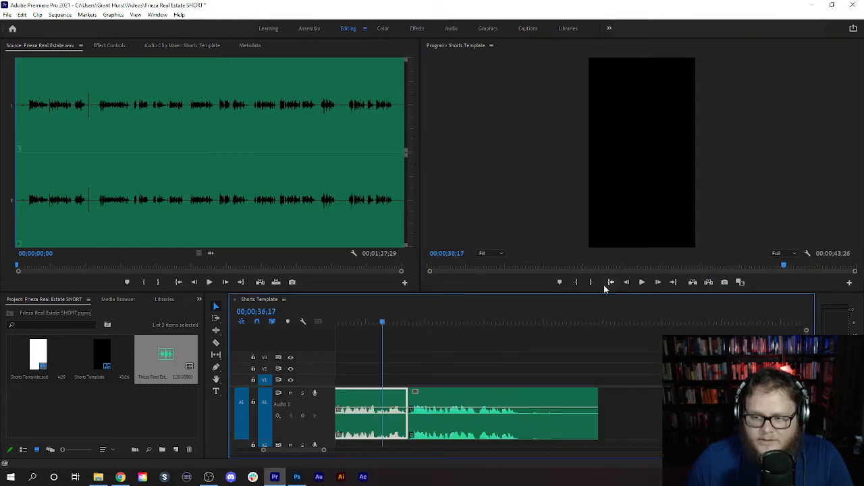
- Play the final phrase to its end, mark an in point at 00;00;41;09, and extract the trailing silence
{"action": "left_click", "coordinate": [642, 282]}
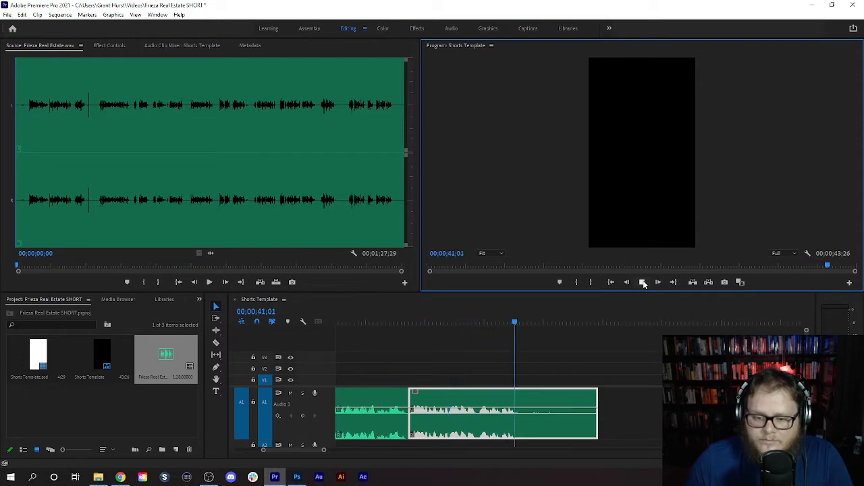
{"action": "left_click", "coordinate": [642, 282]}
{"action": "left_click", "coordinate": [575, 282]}
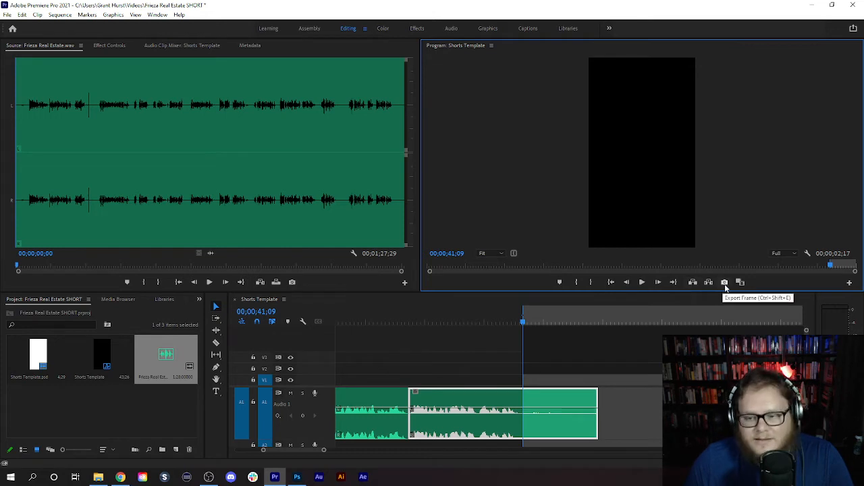
{"action": "left_click", "coordinate": [707, 282]}
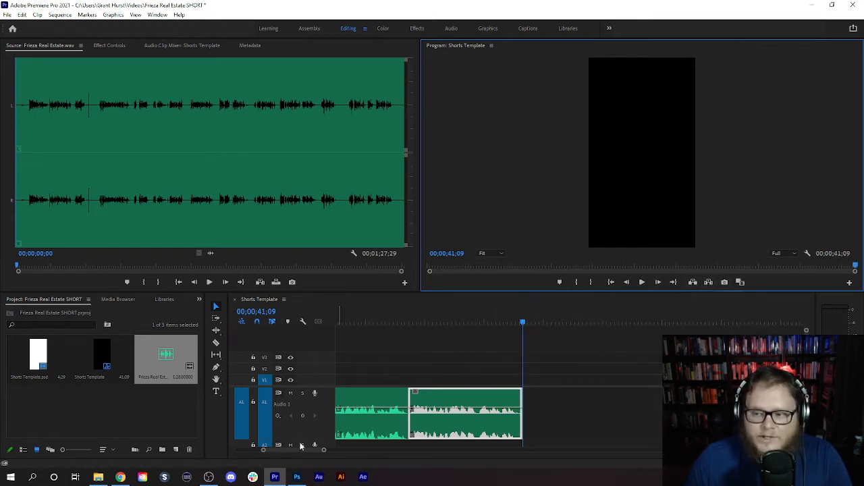
- Zoom the timeline out to show the whole voice-over and return the playhead to 00;00;00;00
{"action": "left_click_drag", "start_coordinate": [308, 449], "coordinate": [199, 471]}
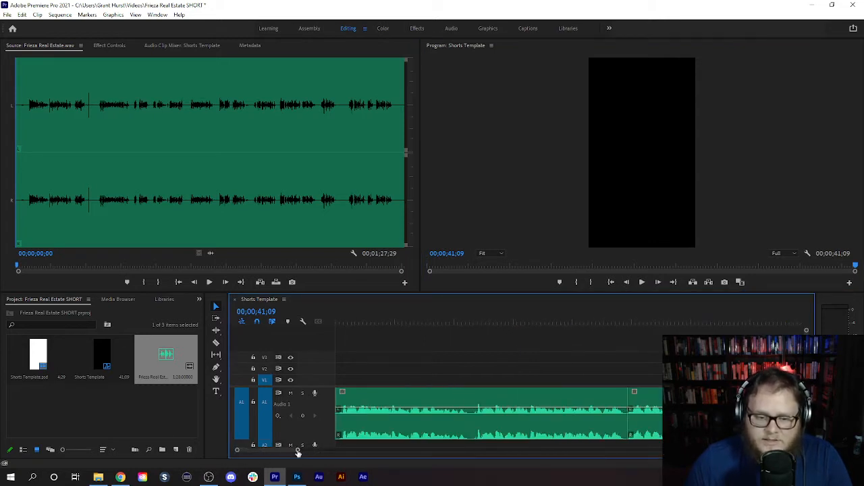
{"action": "mouse_move", "coordinate": [298, 452]}
{"action": "left_mouse_down"}
{"action": "mouse_move", "coordinate": [396, 453]}
{"action": "mouse_move", "coordinate": [298, 457]}
{"action": "left_mouse_up"}
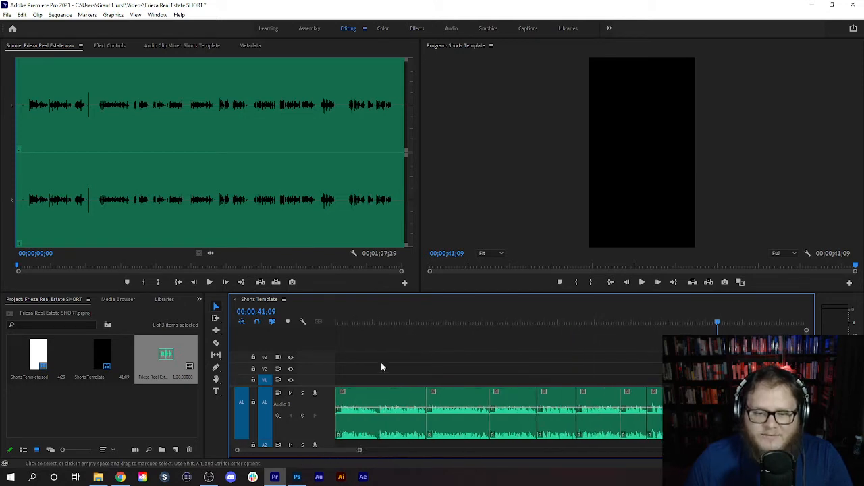
{"action": "left_click_drag", "start_coordinate": [365, 317], "coordinate": [308, 308]}
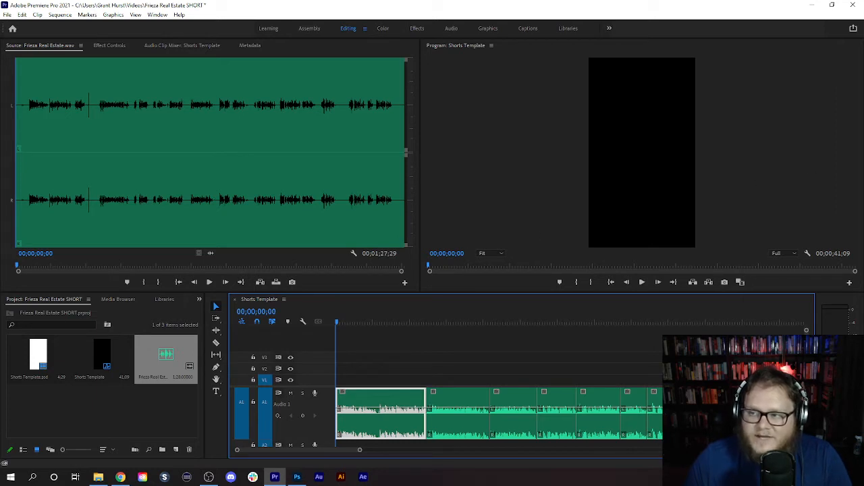
- Switch to SnapDownloader, load the copied YouTube link, download "Nostalgic Footage | Japan 80s HD | Part. II" as 1080p MP4, and minimize the window
{"action": "key", "text": "alt+Tab"}
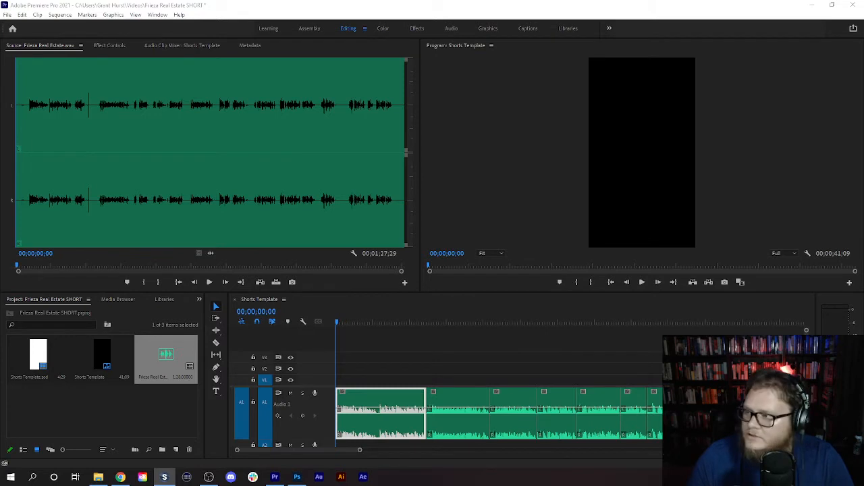
{"action": "left_click_drag", "start_coordinate": [863, 77], "coordinate": [514, 75]}
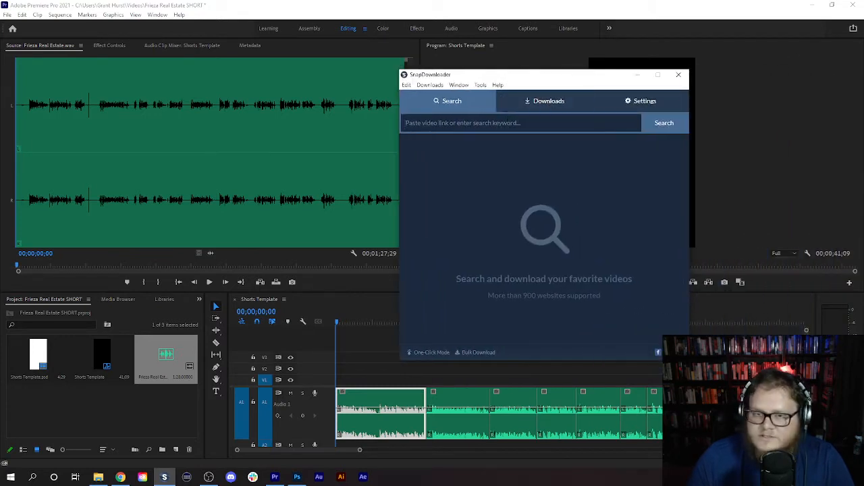
{"action": "type", "text": "https://www.youtube.com/watch?v=ZZXpzQNrmjA"}
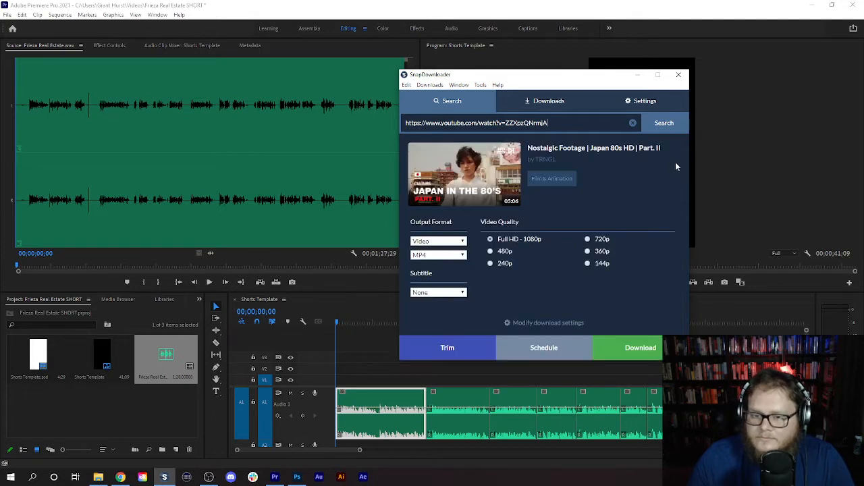
{"action": "left_click", "coordinate": [629, 349]}
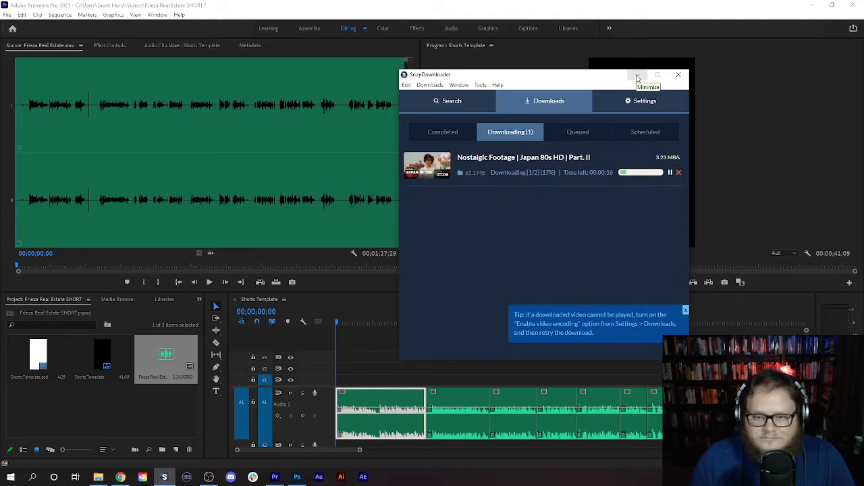
{"action": "left_click", "coordinate": [637, 76]}
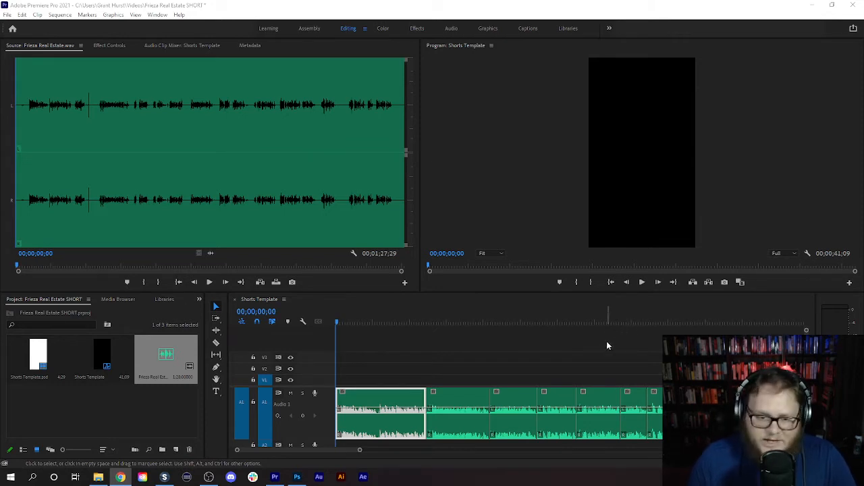
- Play the opening narration, import the downloaded Nostalgic Footage MP4 into the project, and open it in the Source monitor
{"action": "left_click", "coordinate": [639, 282]}
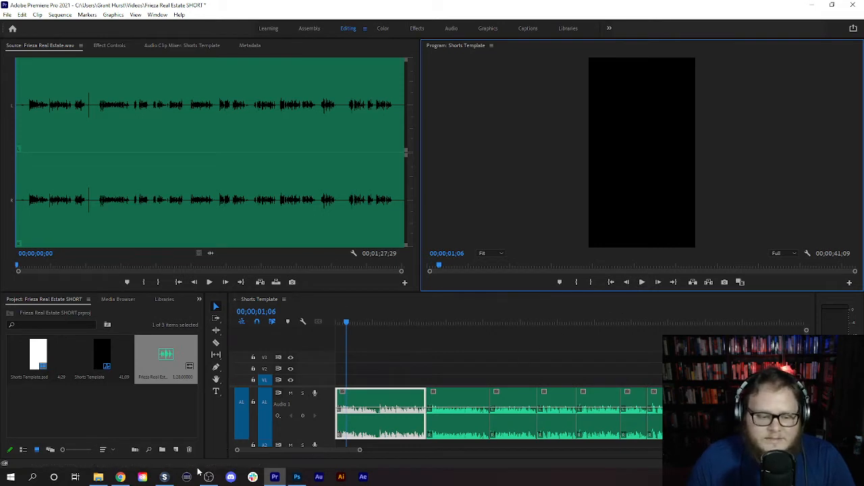
{"action": "left_click", "coordinate": [98, 476]}
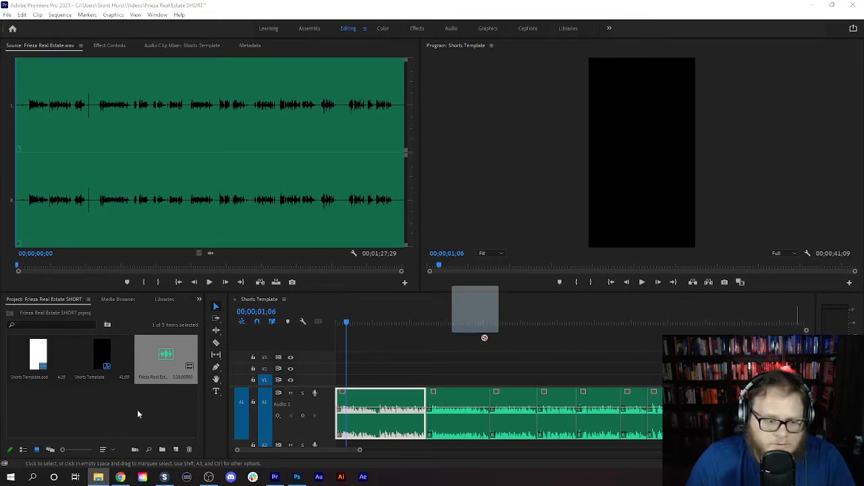
{"action": "left_click_drag", "start_coordinate": [475, 309], "coordinate": [43, 418]}
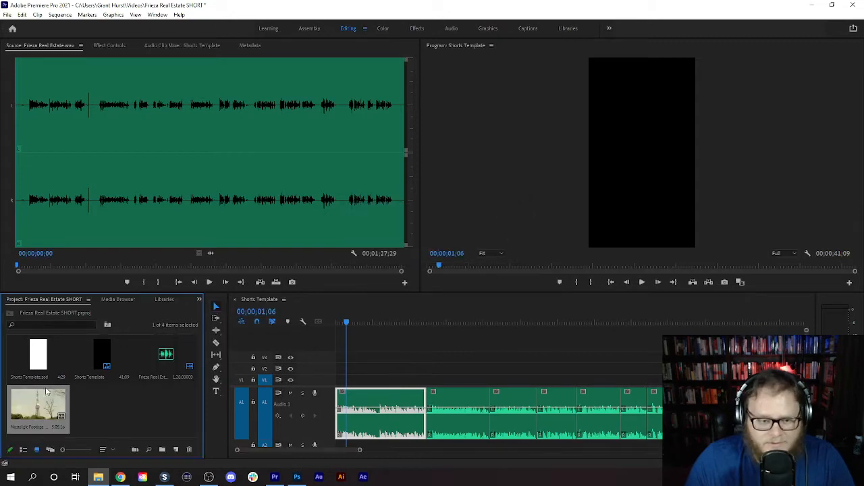
{"action": "double_click", "coordinate": [33, 404]}
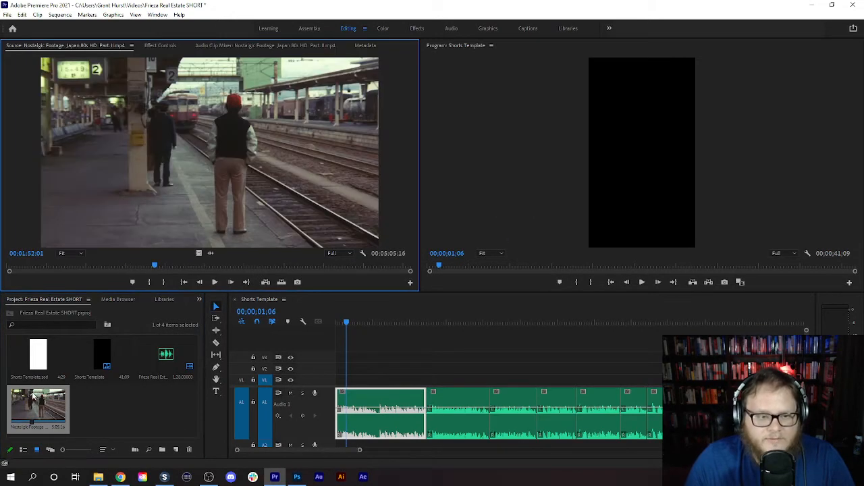
- Scrub the source footage to the sunset factory shot at 00:03:08:22 and play into the neon night street shot
{"action": "left_click_drag", "start_coordinate": [154, 268], "coordinate": [255, 267]}
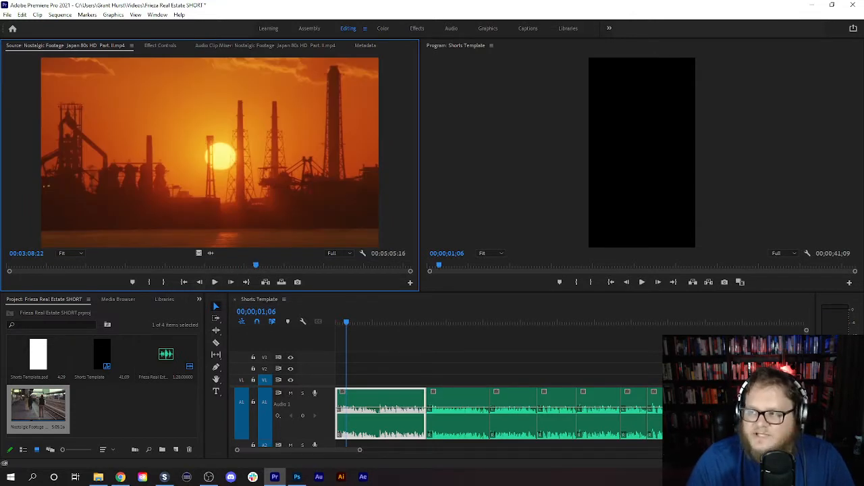
{"action": "key", "text": "alt+Tab"}
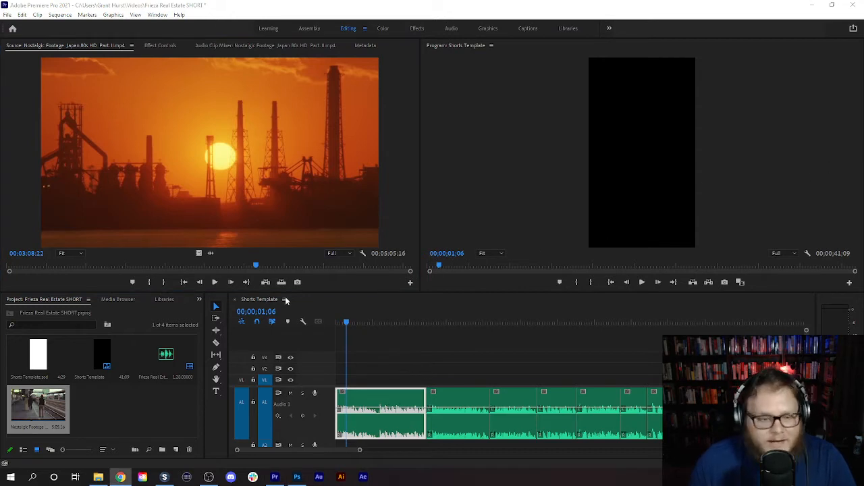
{"action": "left_click", "coordinate": [213, 284]}
{"action": "left_click", "coordinate": [214, 284]}
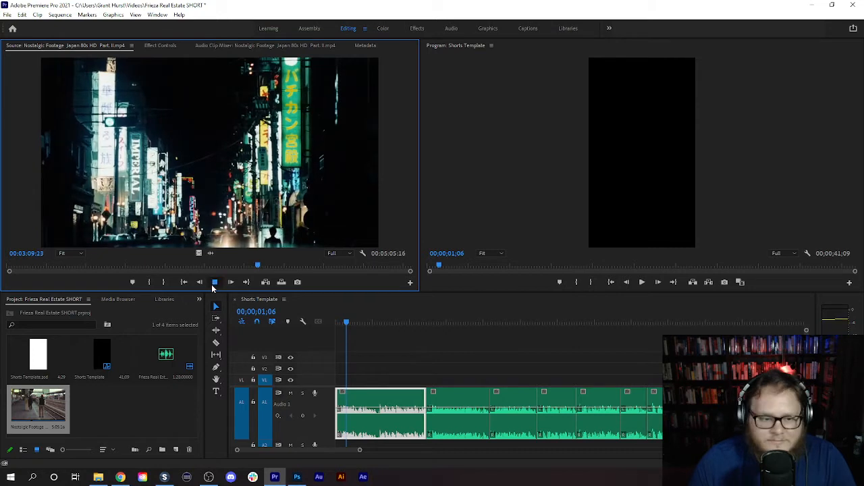
- Step through the source footage to the start of the neon night street shot and mark an in point at 00:03:09:07
{"action": "left_click", "coordinate": [199, 282]}
{"action": "left_click", "coordinate": [199, 282]}
{"action": "left_click", "coordinate": [199, 282]}
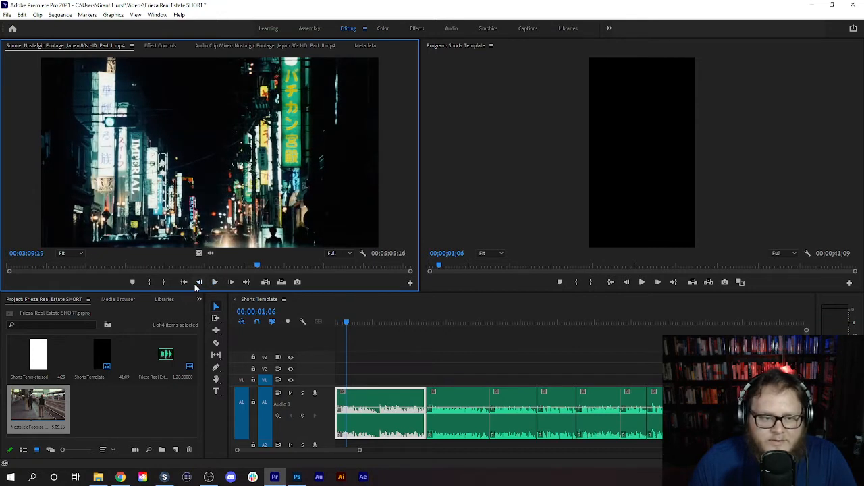
{"action": "left_click", "coordinate": [197, 282]}
{"action": "left_click", "coordinate": [196, 283]}
{"action": "left_click", "coordinate": [197, 283]}
{"action": "left_click", "coordinate": [197, 283]}
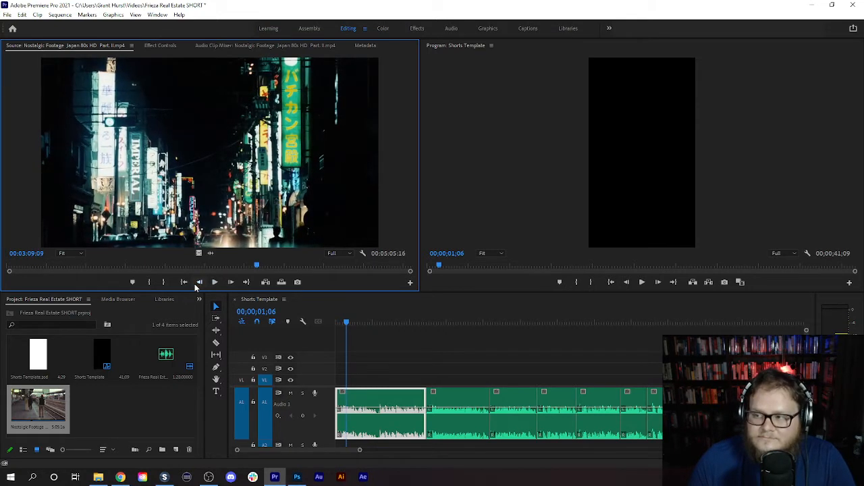
{"action": "left_click", "coordinate": [196, 283]}
{"action": "left_click", "coordinate": [198, 282]}
{"action": "left_click", "coordinate": [199, 282]}
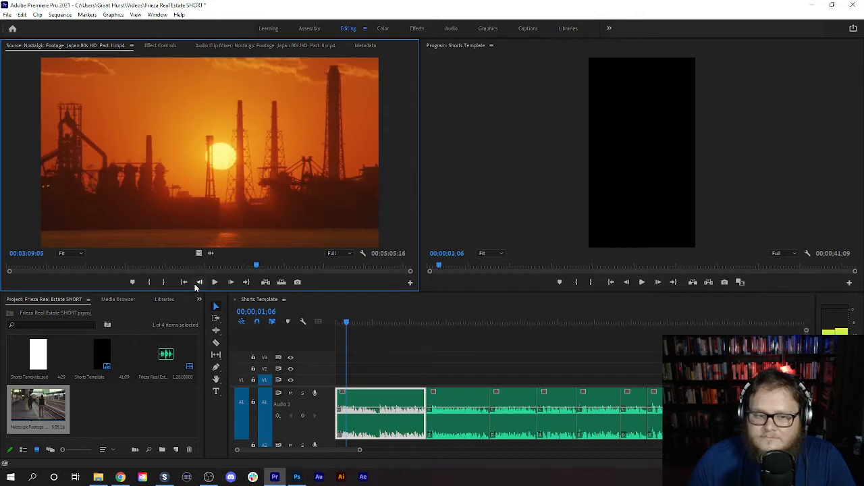
{"action": "left_click", "coordinate": [230, 282]}
{"action": "left_click", "coordinate": [231, 282]}
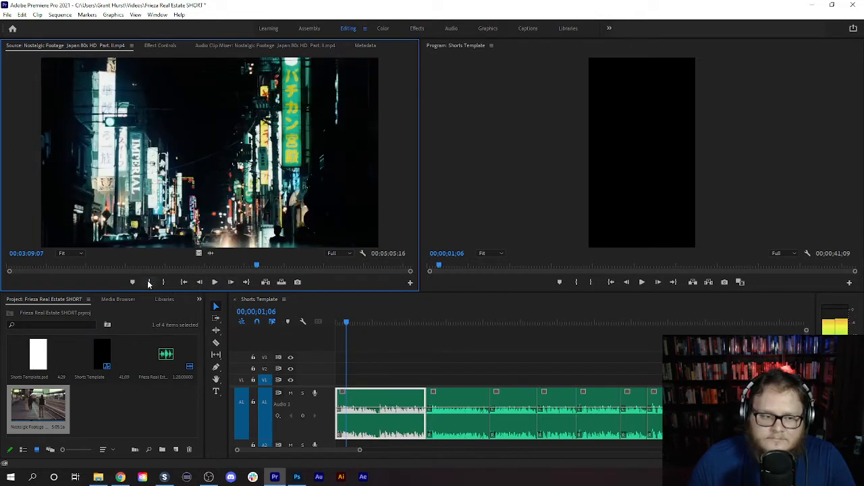
{"action": "left_click", "coordinate": [149, 282]}
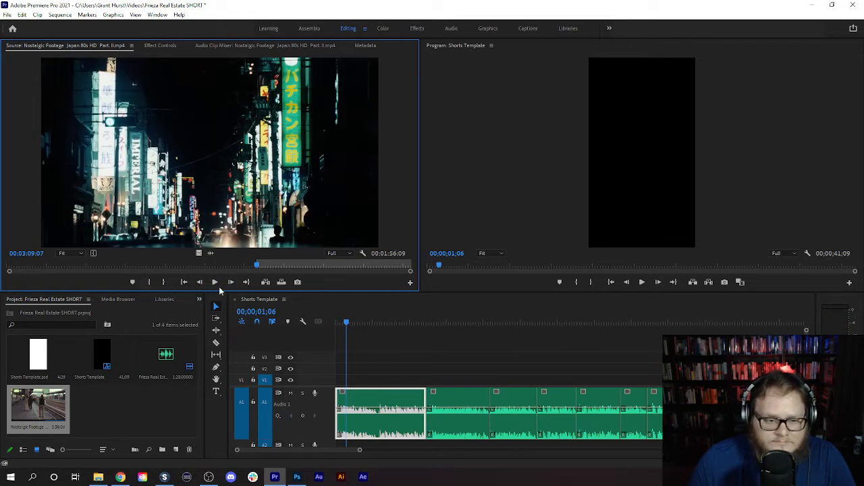
- Play the neon night street shot and mark a source out point at 00:03:11:07
{"action": "left_click", "coordinate": [215, 282]}
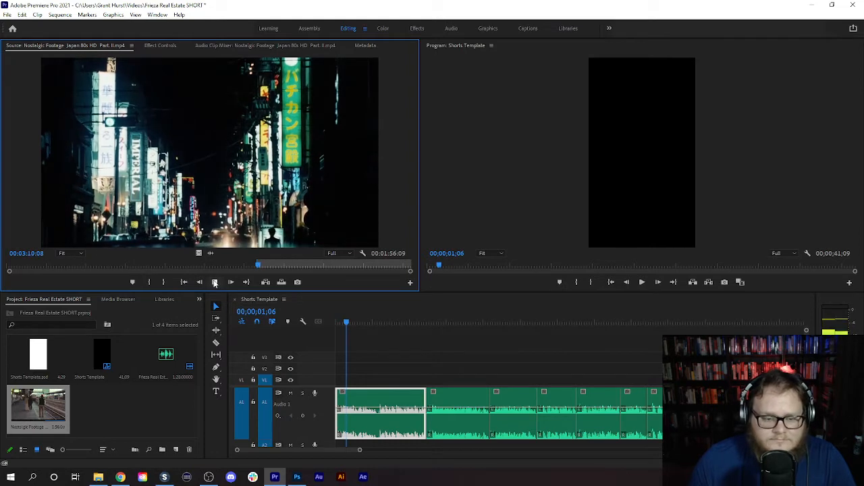
{"action": "left_click", "coordinate": [213, 282]}
{"action": "left_click", "coordinate": [169, 281]}
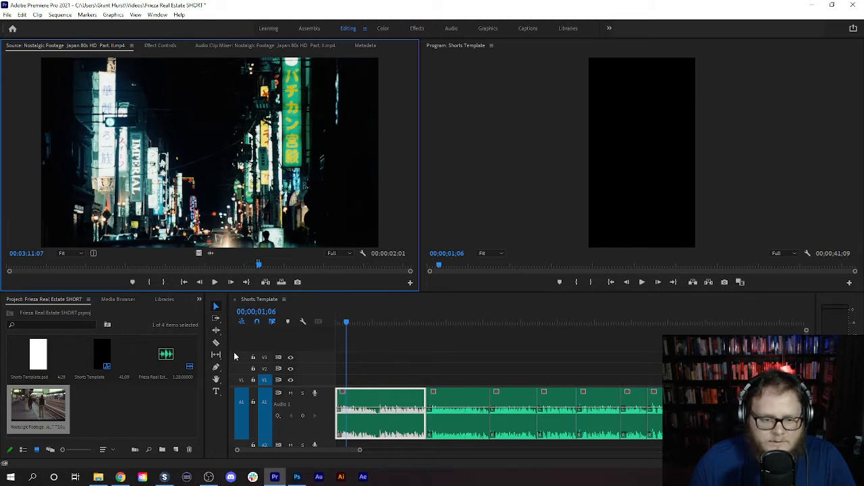
- Place the marked neon night street footage at the start of V1, extend it to the end of the first narration clip, and save the project
{"action": "left_click", "coordinate": [241, 380]}
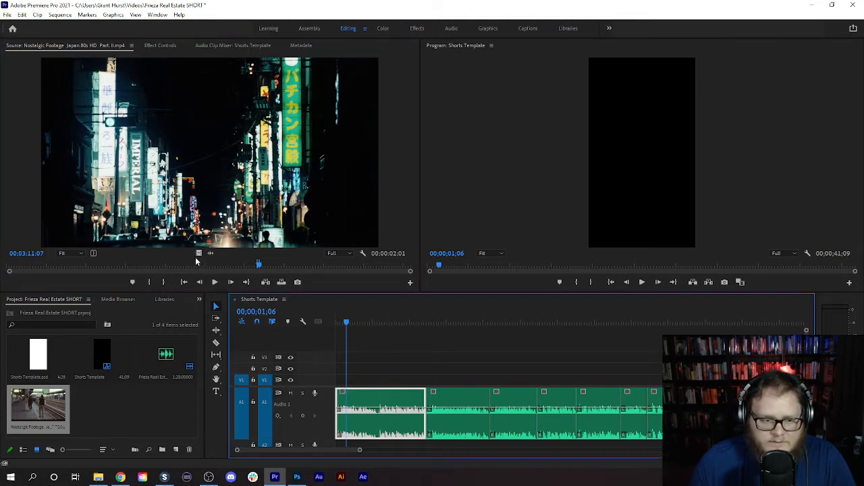
{"action": "left_click_drag", "start_coordinate": [197, 254], "coordinate": [349, 378]}
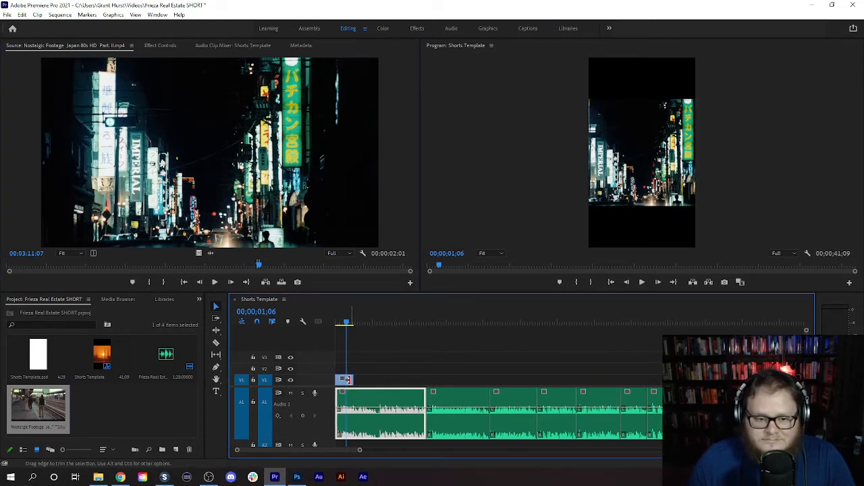
{"action": "left_click_drag", "start_coordinate": [350, 379], "coordinate": [424, 380]}
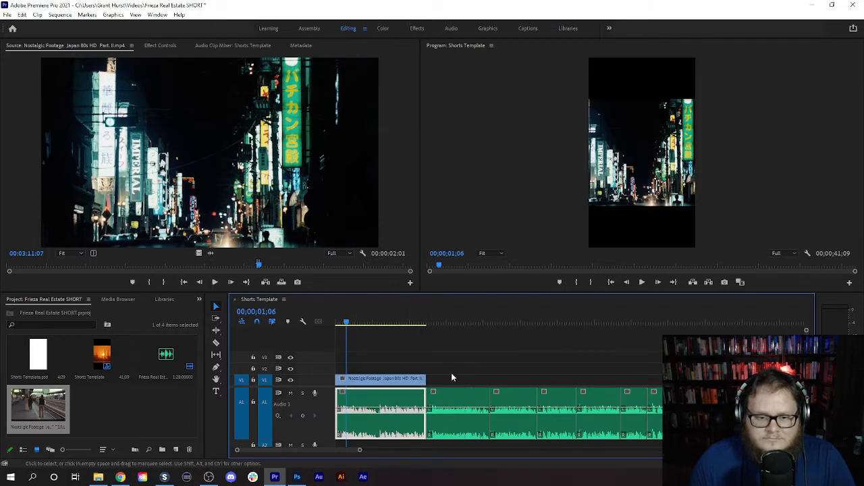
{"action": "left_click", "coordinate": [357, 380]}
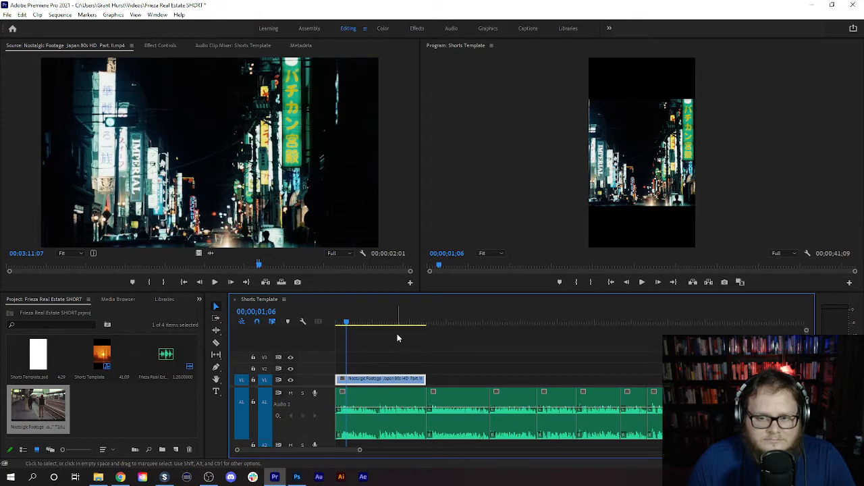
{"action": "key", "text": "ctrl+s"}
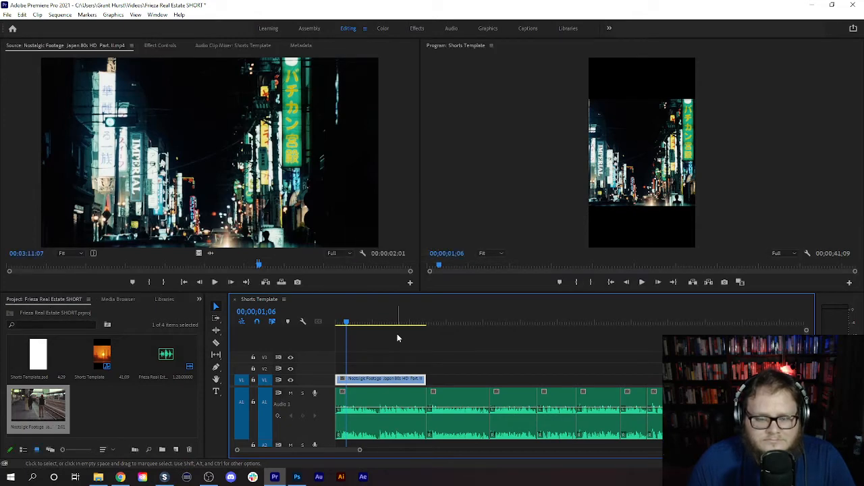
- Set the night street clip's scale to 182 so it fills the vertical frame
{"action": "left_click_drag", "start_coordinate": [345, 324], "coordinate": [333, 327]}
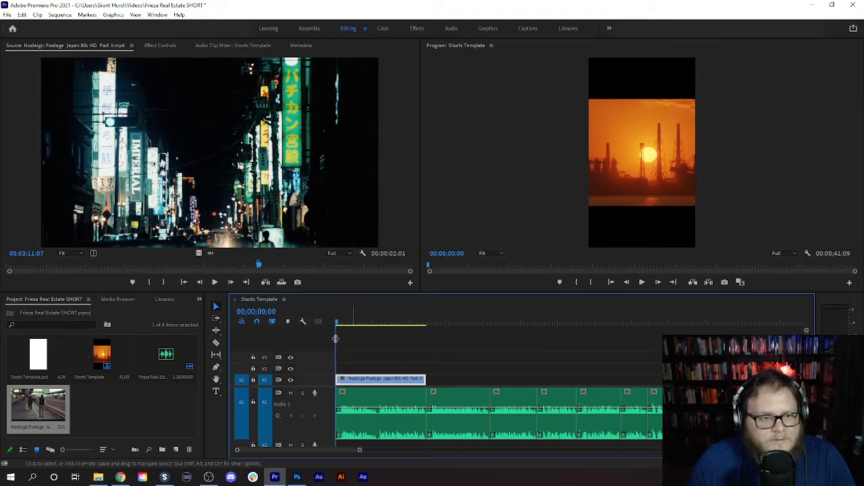
{"action": "left_click", "coordinate": [160, 45]}
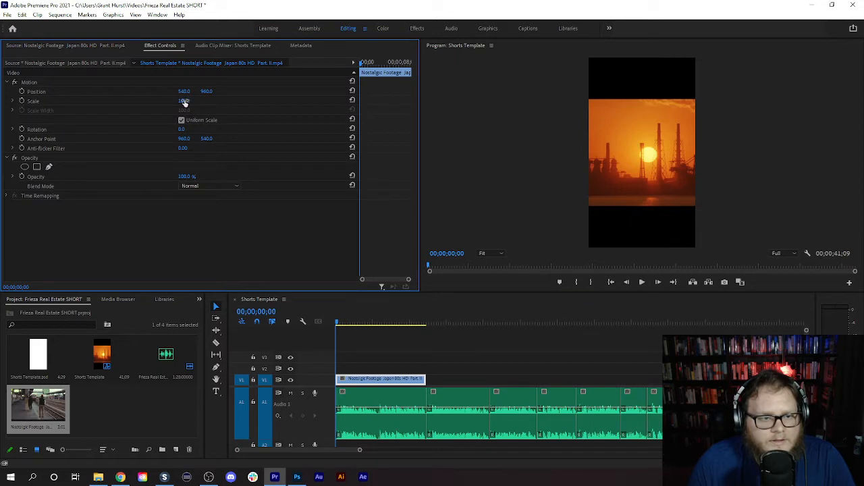
{"action": "left_click_drag", "start_coordinate": [184, 101], "coordinate": [218, 101]}
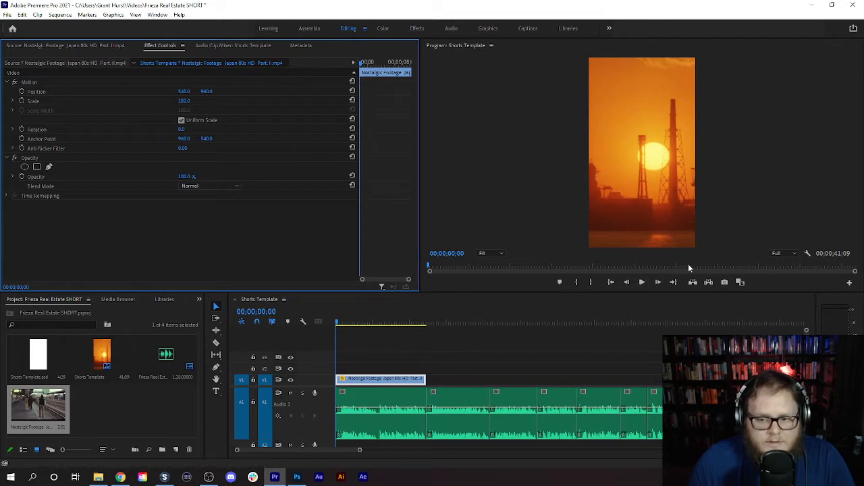
- Trim the two leading sunset factory frames off the start of the night street clip on V1
{"action": "left_click", "coordinate": [659, 283]}
{"action": "left_click", "coordinate": [659, 283]}
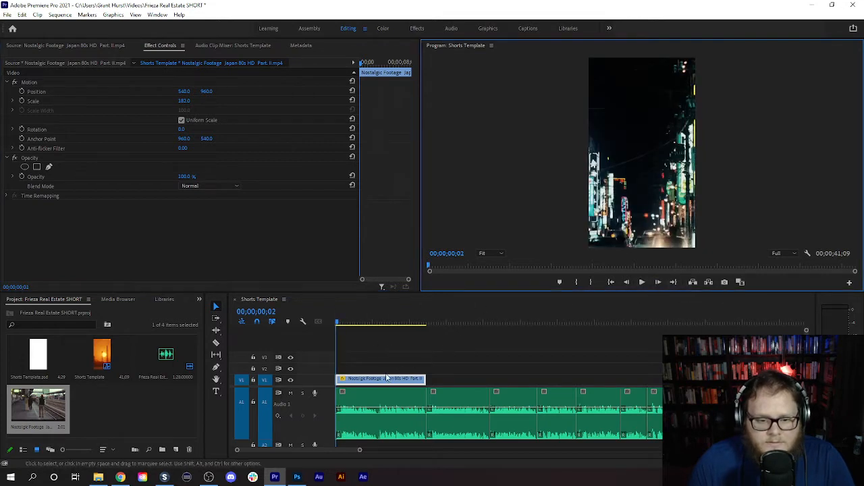
{"action": "left_click_drag", "start_coordinate": [359, 450], "coordinate": [312, 461]}
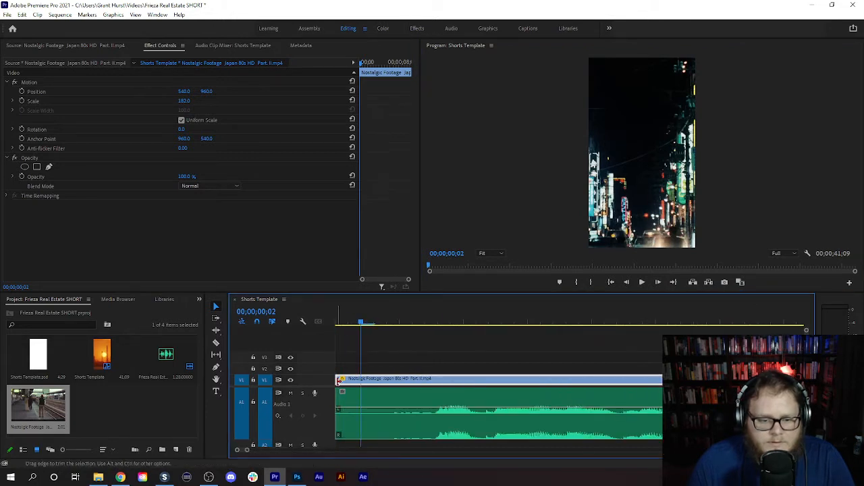
{"action": "mouse_move", "coordinate": [339, 380]}
{"action": "left_mouse_down"}
{"action": "mouse_move", "coordinate": [361, 380]}
{"action": "mouse_move", "coordinate": [345, 387]}
{"action": "left_mouse_up"}
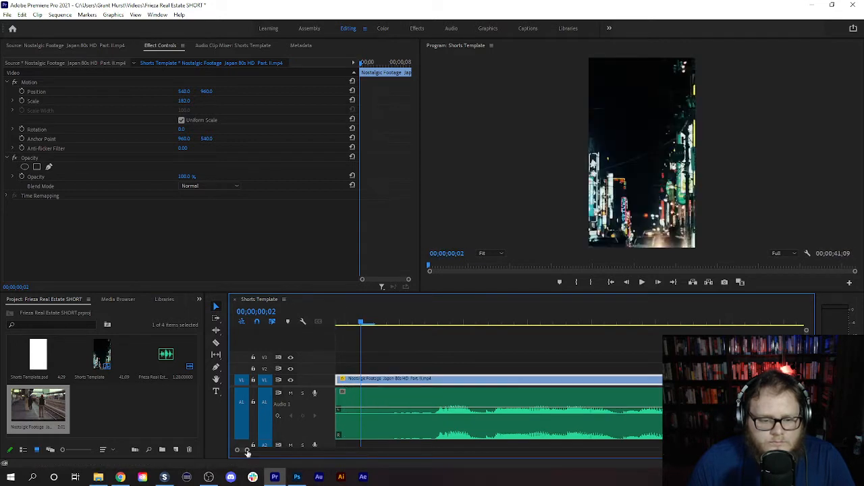
{"action": "left_click_drag", "start_coordinate": [247, 451], "coordinate": [375, 449]}
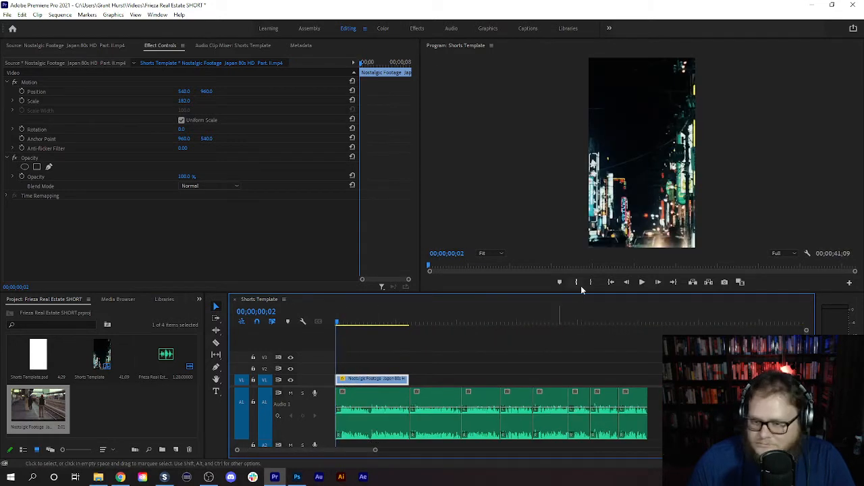
- Play the opening narration and extend the night street clip's end to meet the first narration cut
{"action": "left_click", "coordinate": [643, 282]}
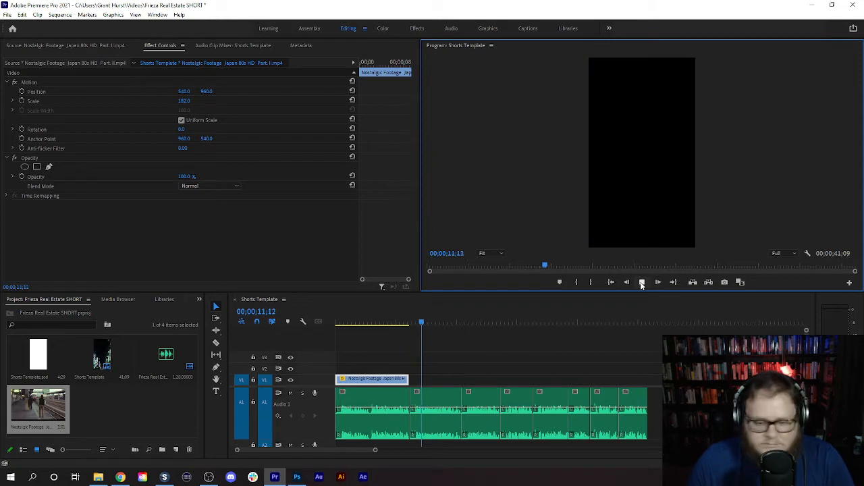
{"action": "left_click", "coordinate": [641, 284]}
{"action": "left_click_drag", "start_coordinate": [406, 379], "coordinate": [408, 378]}
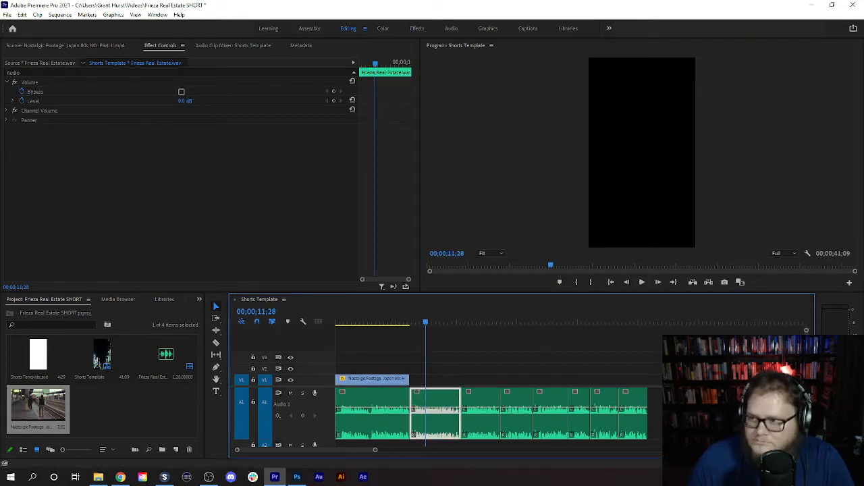
- Return the playhead to the sequence start and import the two downloaded videoblocks clips, businessman on the phone and man counting money, into the project
{"action": "key", "text": "alt+Tab"}
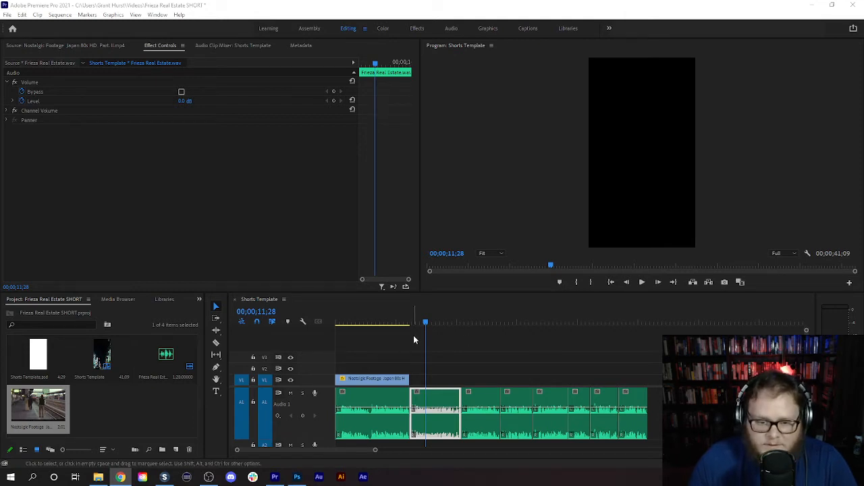
{"action": "left_click_drag", "start_coordinate": [426, 324], "coordinate": [276, 334]}
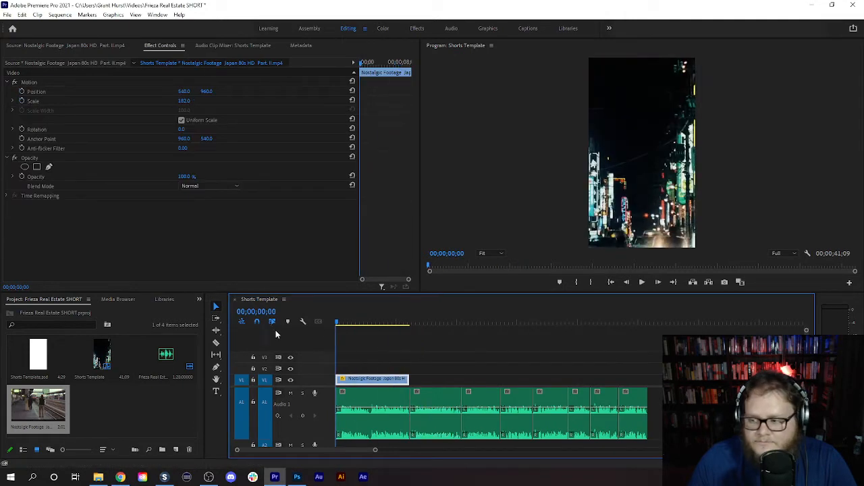
{"action": "key", "text": "alt+Tab"}
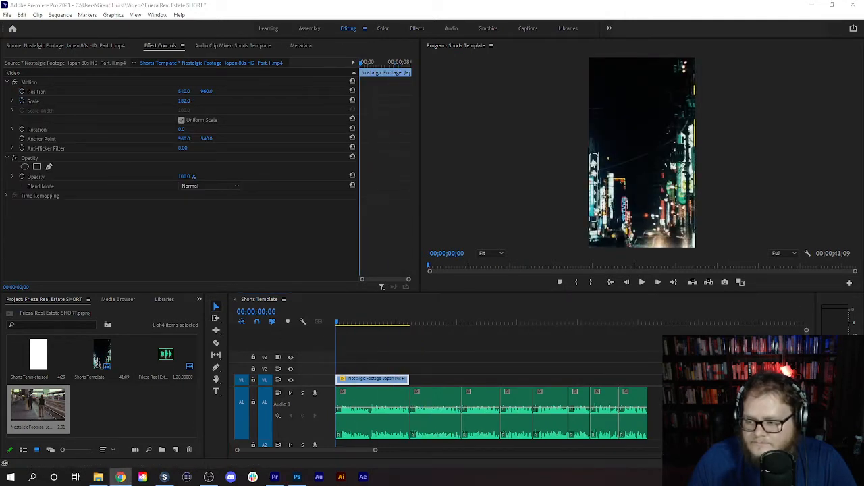
{"action": "key", "text": "alt+Tab"}
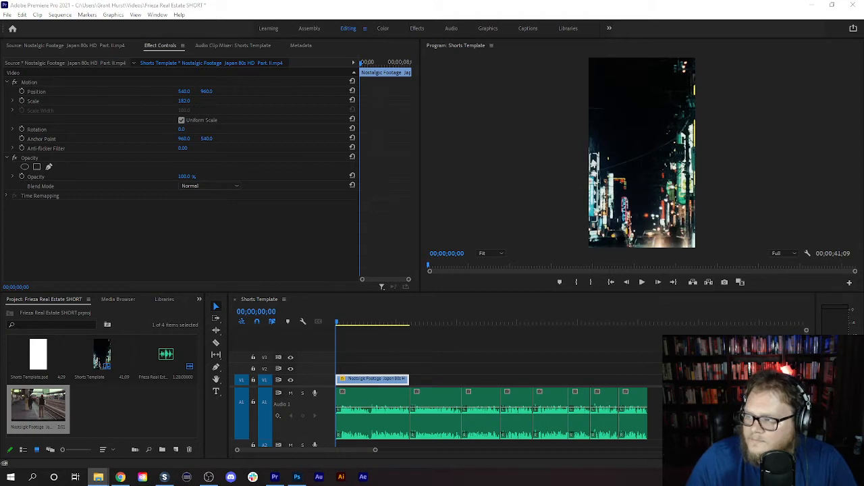
{"action": "left_click_drag", "start_coordinate": [1, 413], "coordinate": [120, 418]}
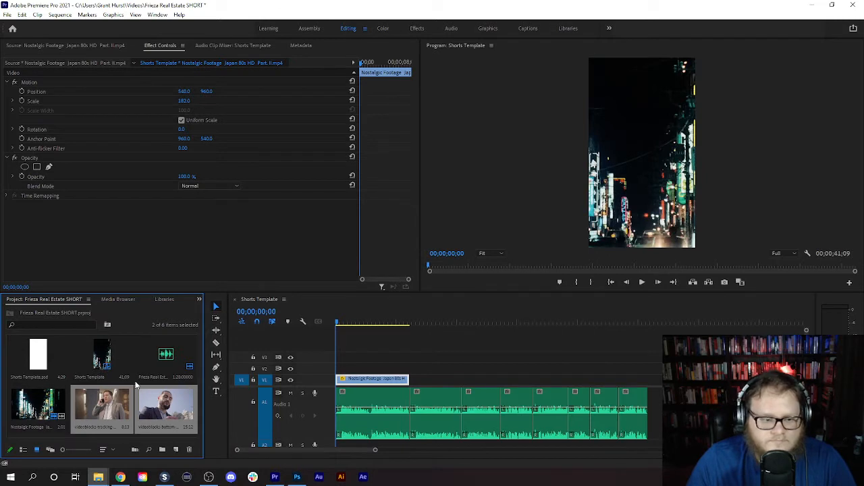
{"action": "left_click", "coordinate": [133, 409]}
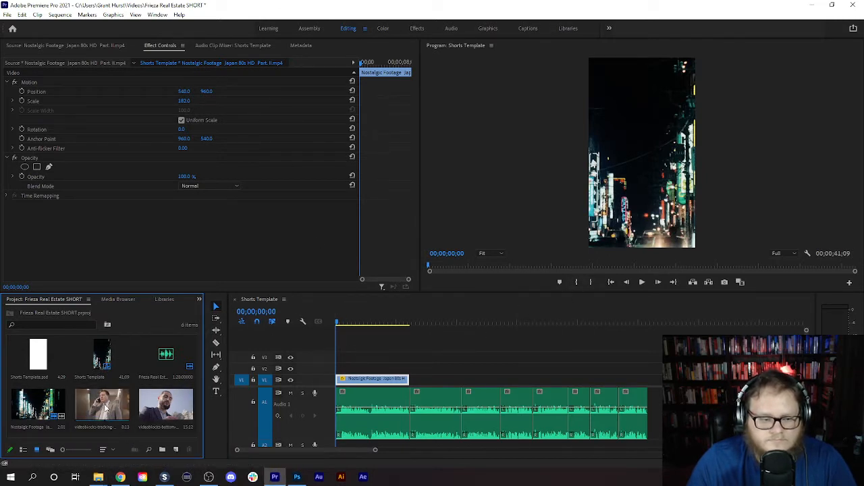
- Play the narration to 00;00;11;01 and place the man counting money clip on V1 directly after the night street clip
{"action": "left_click", "coordinate": [640, 282]}
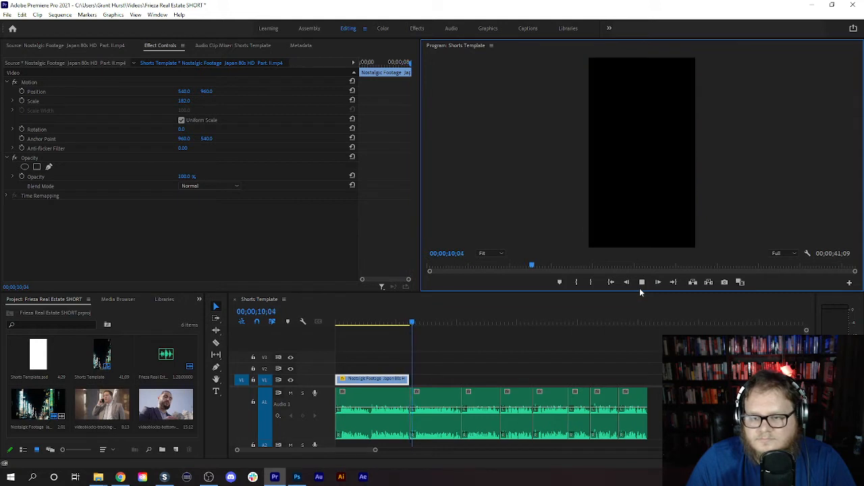
{"action": "left_click", "coordinate": [642, 282]}
{"action": "left_click", "coordinate": [436, 412]}
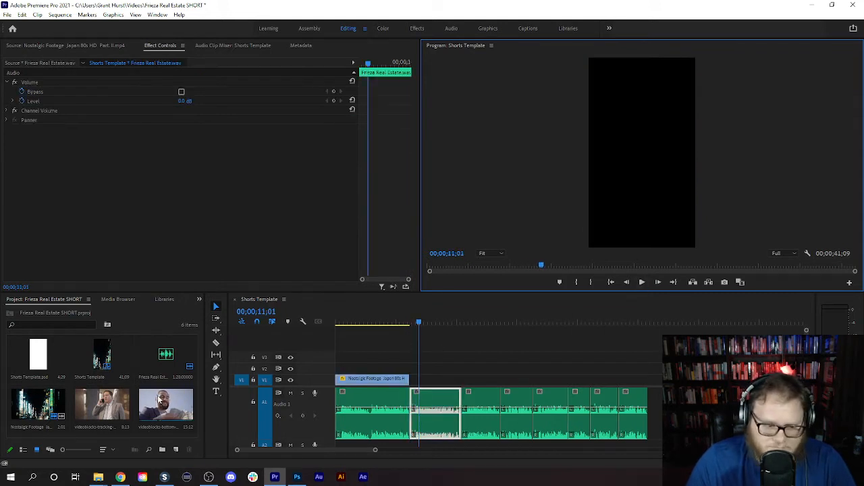
{"action": "left_click", "coordinate": [159, 401]}
{"action": "left_click_drag", "start_coordinate": [257, 386], "coordinate": [429, 387]}
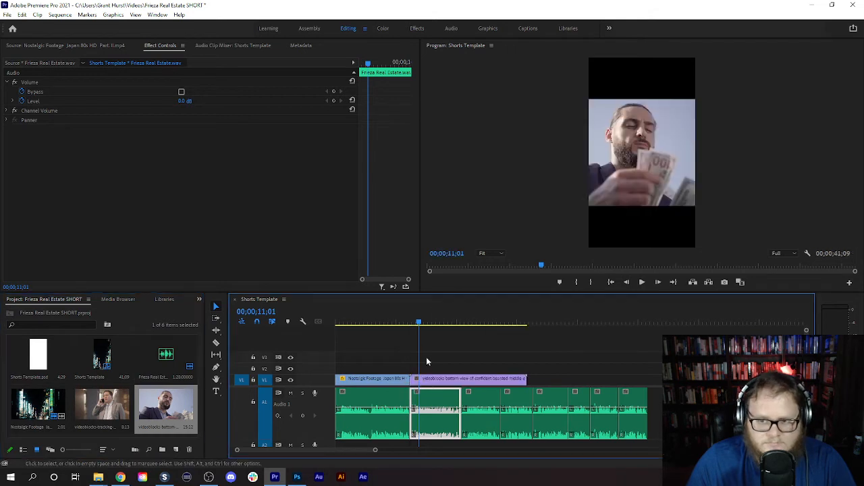
- Set the money-counting clip's scale to 178 so it fills the vertical frame
{"action": "left_click", "coordinate": [447, 382]}
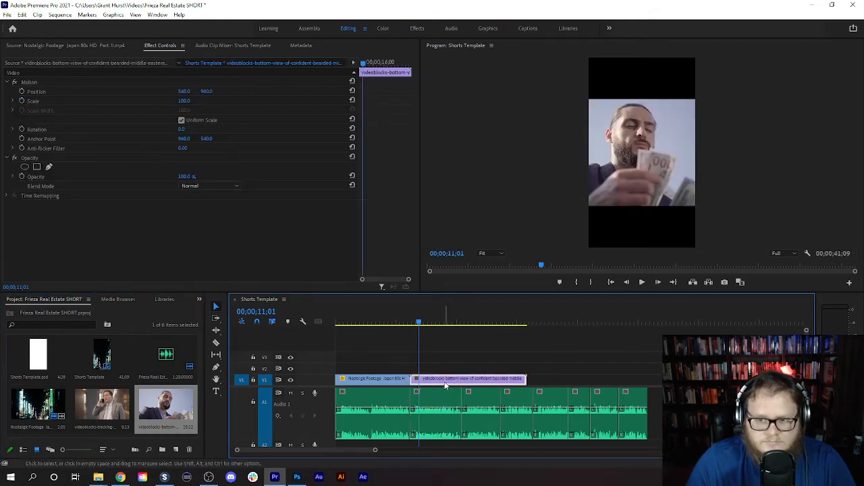
{"action": "double_click", "coordinate": [443, 382]}
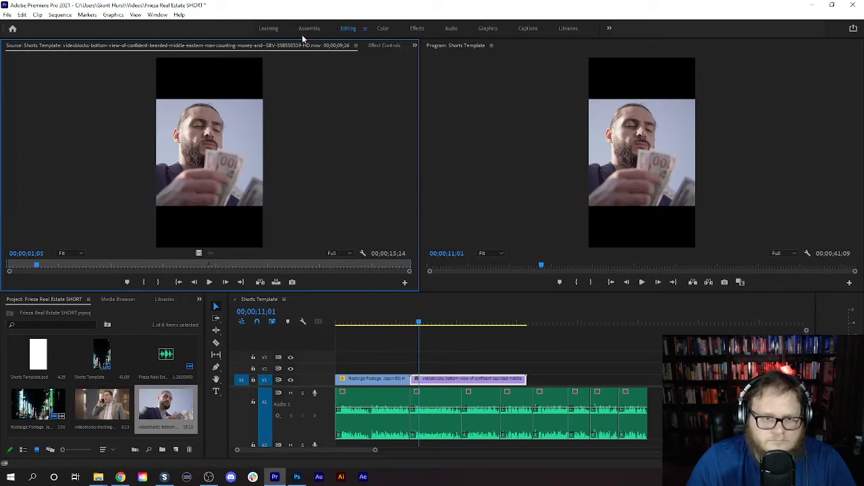
{"action": "left_click", "coordinate": [384, 46]}
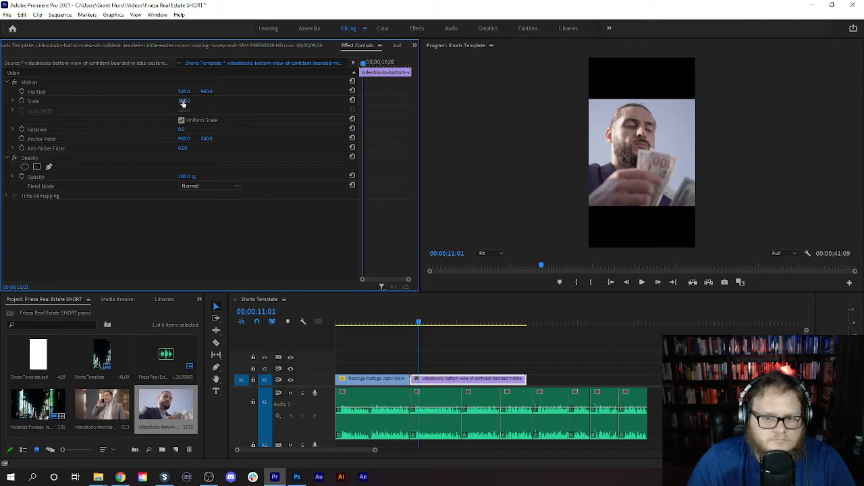
{"action": "left_click_drag", "start_coordinate": [182, 102], "coordinate": [227, 102]}
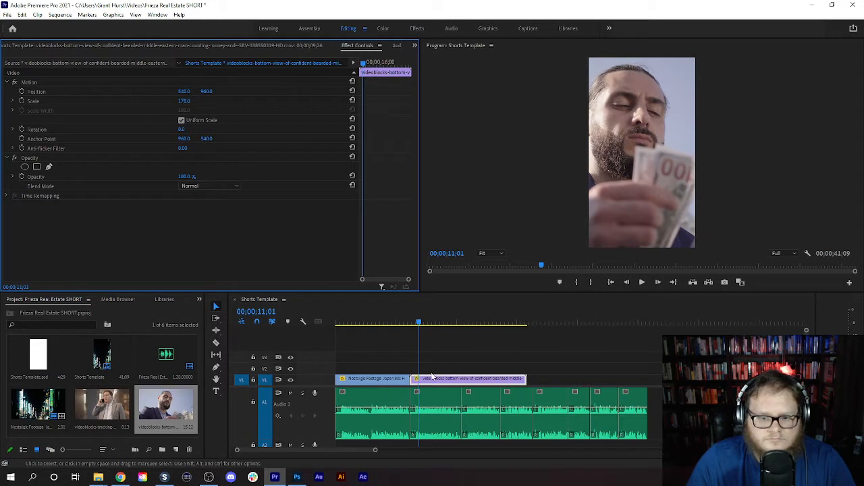
- Play across the cut into the money-counting clip and trim the clip's end to 00;00;11;18
{"action": "left_click_drag", "start_coordinate": [421, 324], "coordinate": [402, 326]}
{"action": "left_click", "coordinate": [642, 282]}
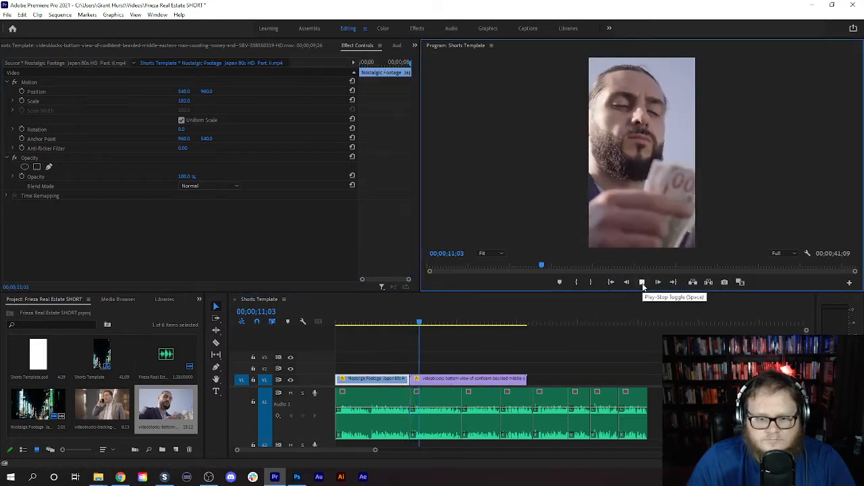
{"action": "left_click", "coordinate": [642, 282]}
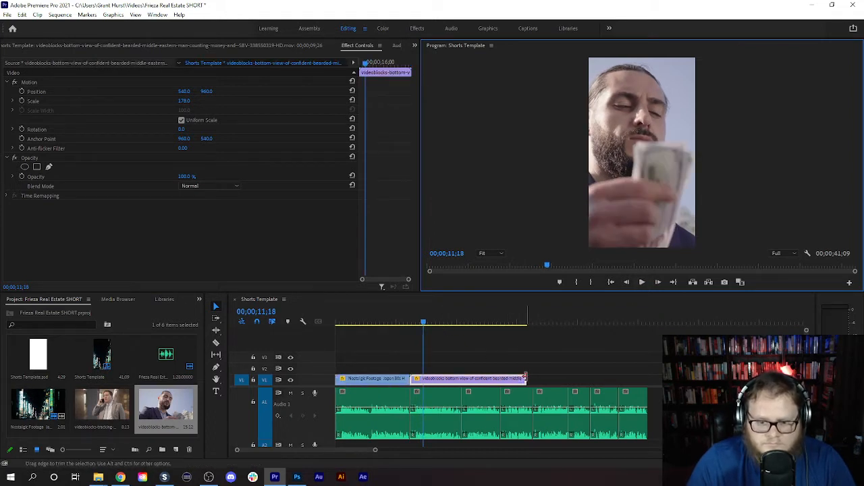
{"action": "left_click_drag", "start_coordinate": [525, 378], "coordinate": [423, 377]}
- Place the businessman on the phone clip on V1 after the money-counting clip, with scale 179 and horizontal position 280
{"action": "double_click", "coordinate": [101, 405]}
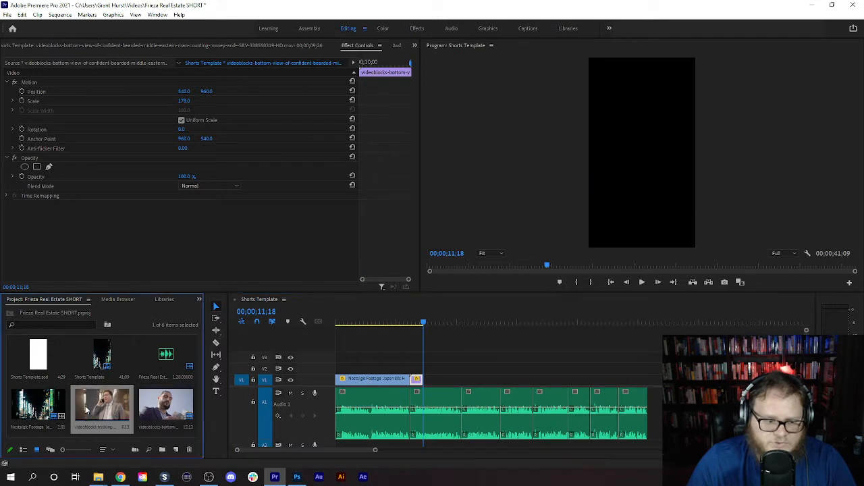
{"action": "left_click_drag", "start_coordinate": [101, 405], "coordinate": [428, 385]}
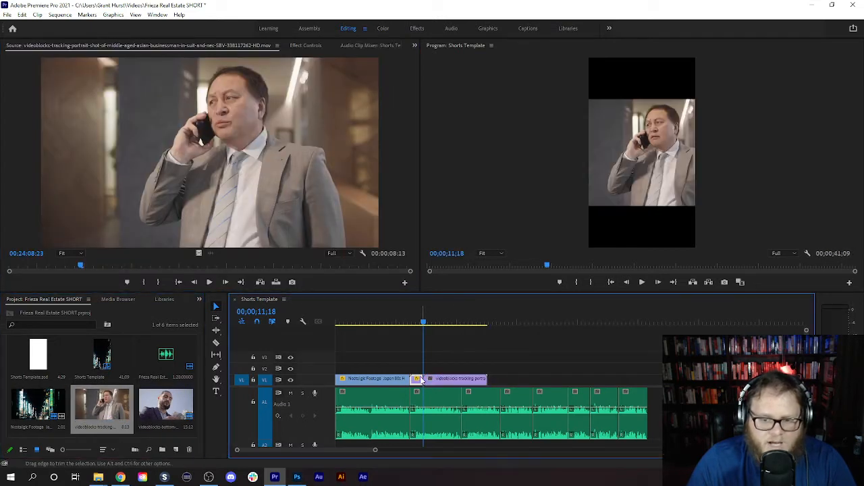
{"action": "left_click", "coordinate": [457, 380]}
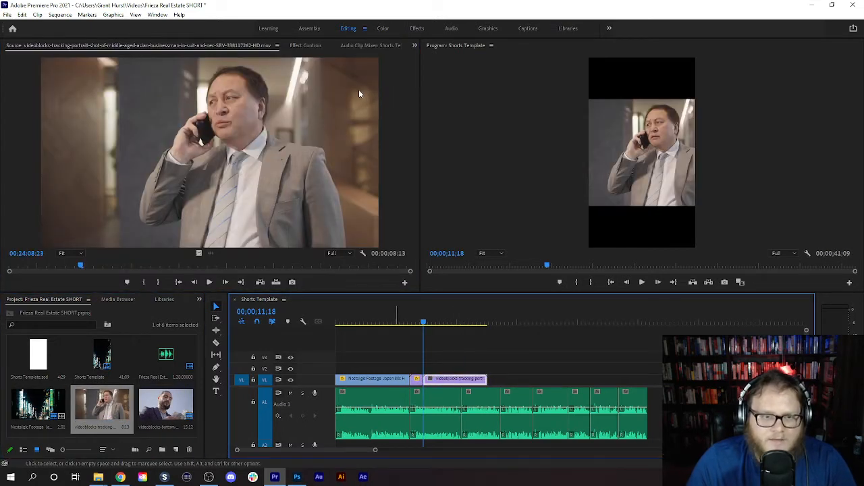
{"action": "left_click", "coordinate": [306, 45]}
{"action": "left_click_drag", "start_coordinate": [180, 102], "coordinate": [234, 102]}
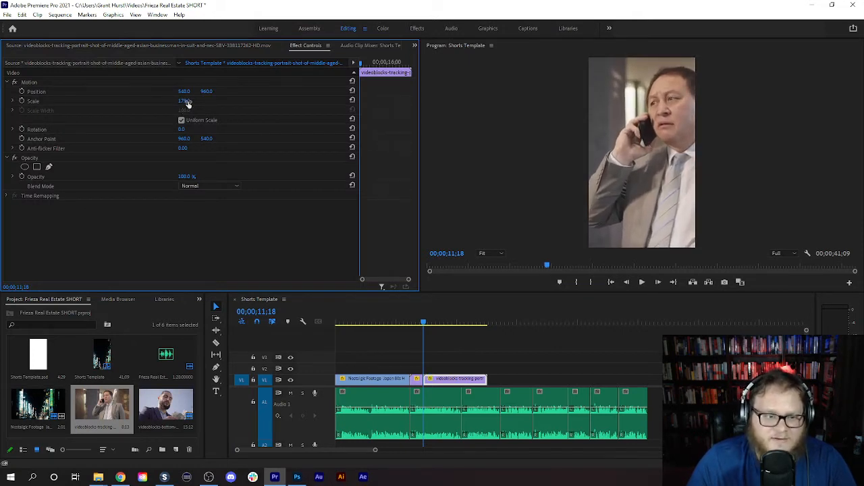
{"action": "left_click_drag", "start_coordinate": [183, 91], "coordinate": [98, 91]}
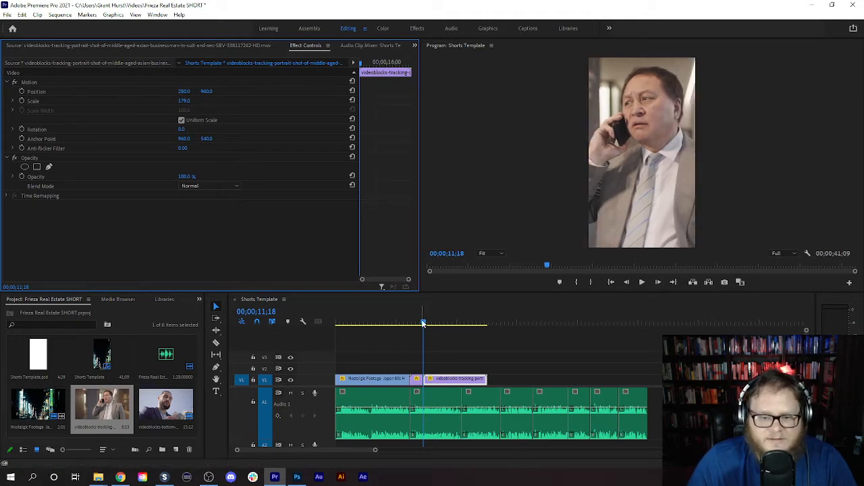
- Play across the cut into the businessman on the phone clip and trim the clip's end to 00;00;14;02
{"action": "left_click_drag", "start_coordinate": [423, 323], "coordinate": [386, 323]}
{"action": "left_click", "coordinate": [642, 283]}
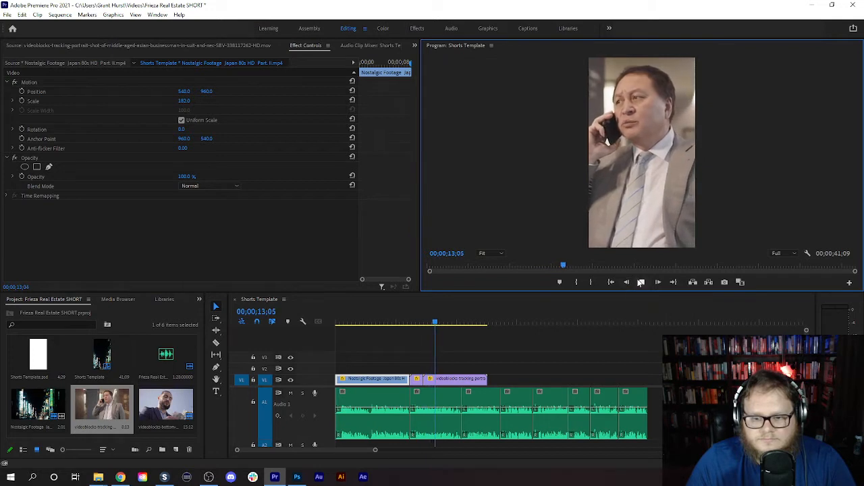
{"action": "left_click", "coordinate": [638, 281]}
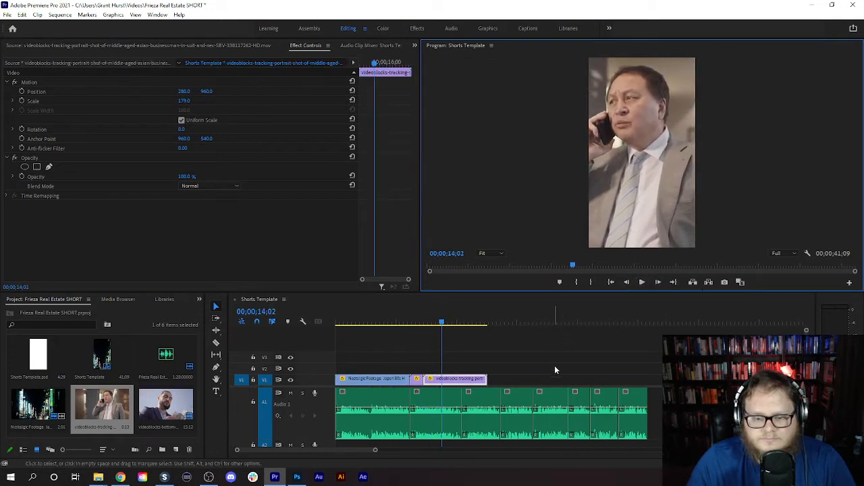
{"action": "left_click_drag", "start_coordinate": [486, 378], "coordinate": [440, 379]}
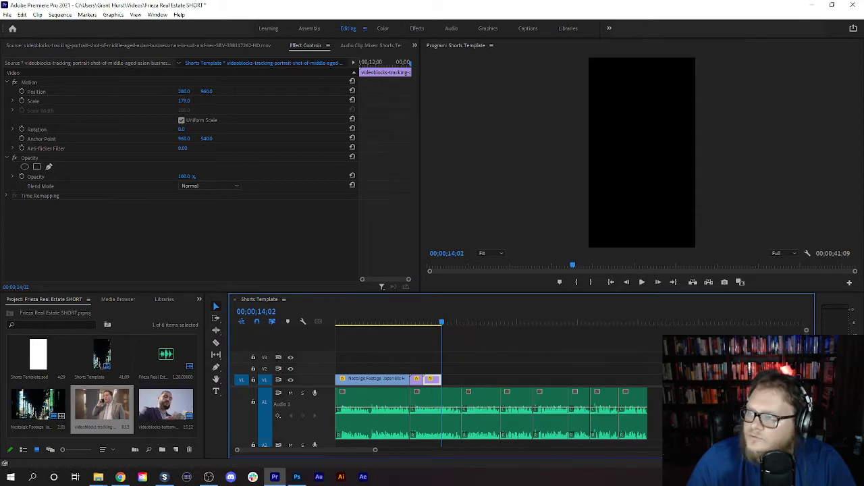
- Import the Tokyo Shibuya crossing stock clip and place its video on V1 directly after the businessman clip, with scale 182
{"action": "key", "text": "alt+Tab"}
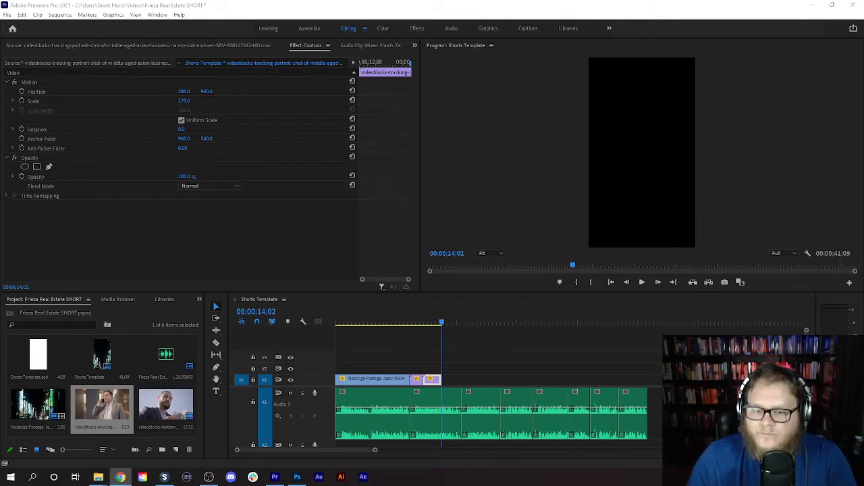
{"action": "left_click_drag", "start_coordinate": [444, 322], "coordinate": [428, 325]}
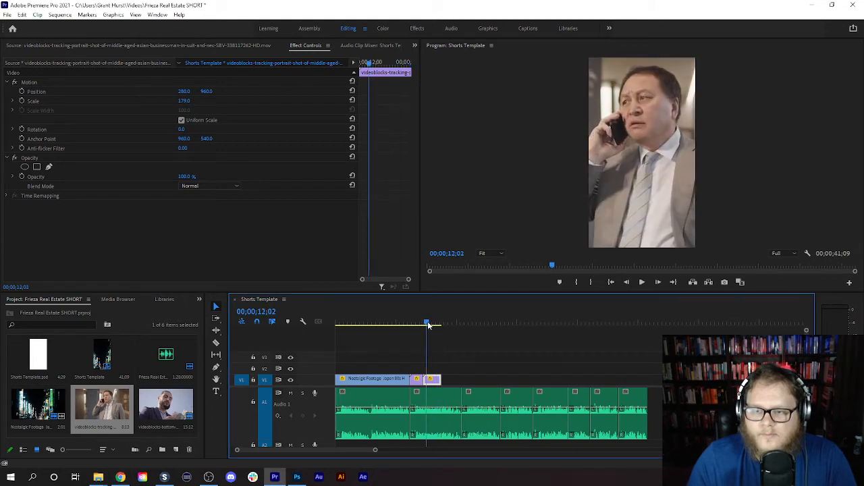
{"action": "left_click", "coordinate": [641, 283]}
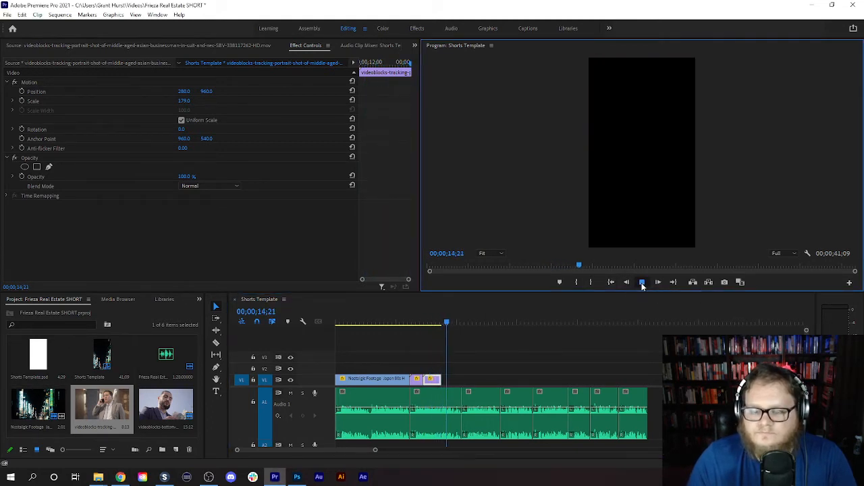
{"action": "left_click", "coordinate": [642, 282]}
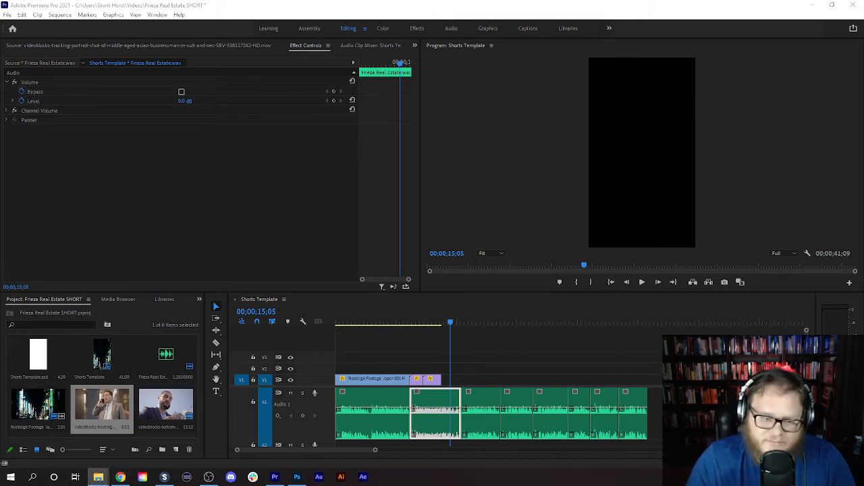
{"action": "left_click_drag", "start_coordinate": [515, 316], "coordinate": [132, 397]}
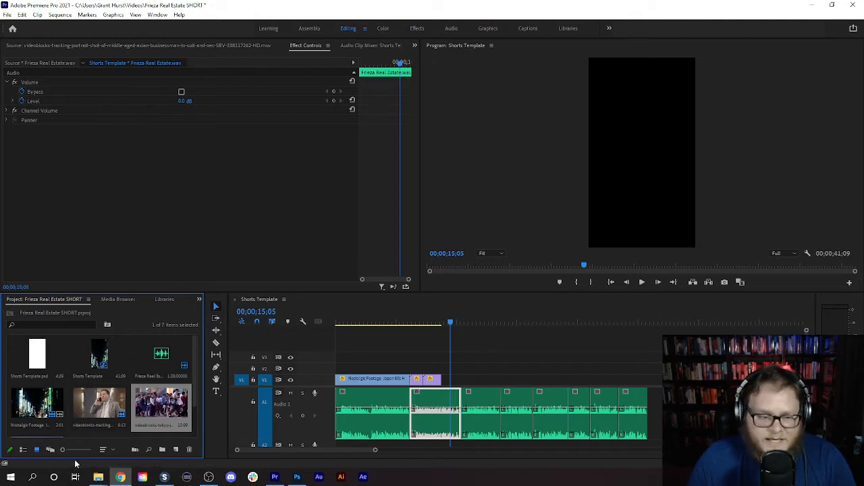
{"action": "double_click", "coordinate": [177, 403]}
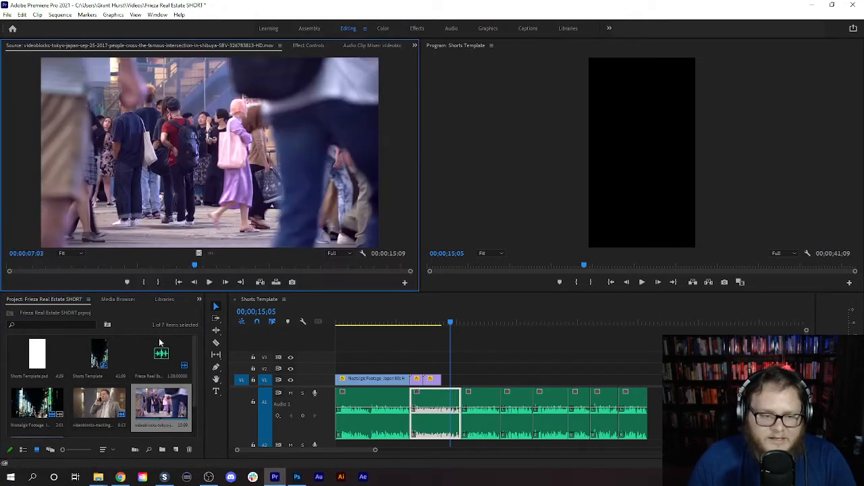
{"action": "left_click_drag", "start_coordinate": [203, 257], "coordinate": [517, 379]}
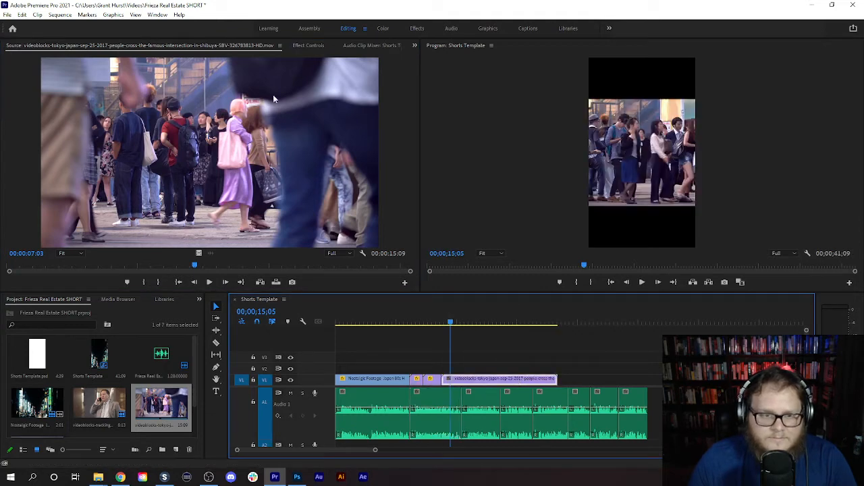
{"action": "left_click", "coordinate": [305, 46]}
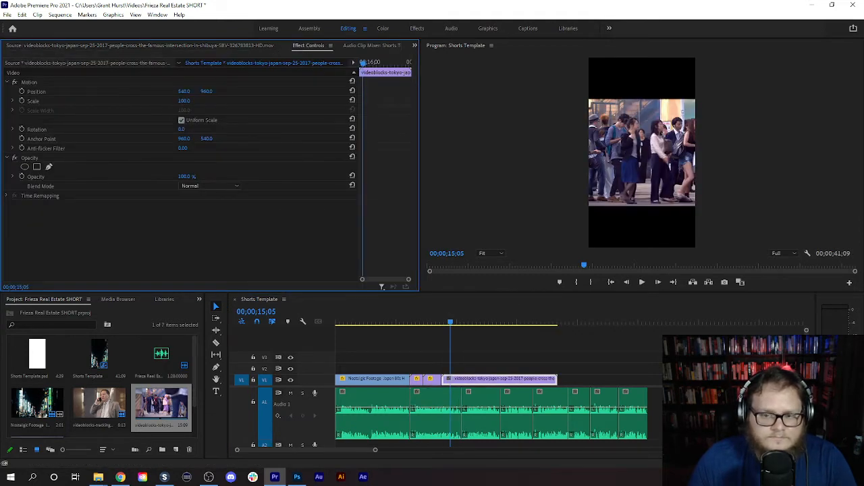
{"action": "left_click_drag", "start_coordinate": [184, 100], "coordinate": [238, 101]}
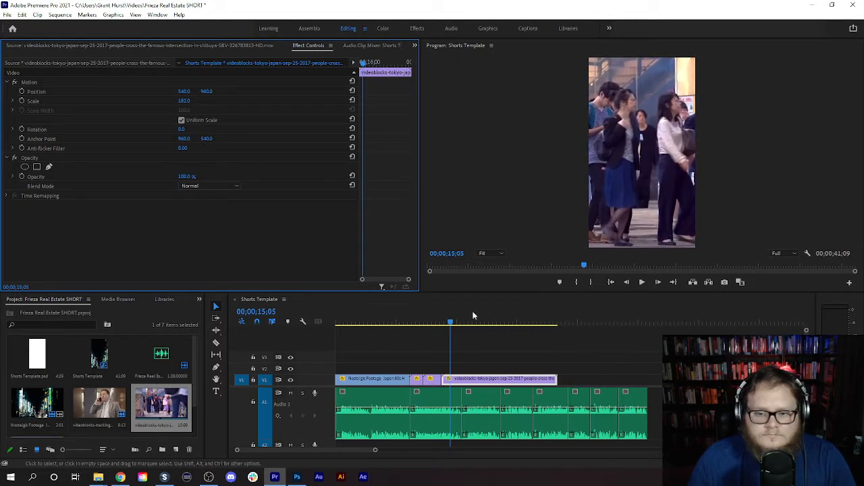
- Play across the cut into the Shibuya crossing clip and trim its end to the end of the second narration segment
{"action": "left_click", "coordinate": [450, 323]}
{"action": "left_click_drag", "start_coordinate": [451, 328], "coordinate": [436, 324]}
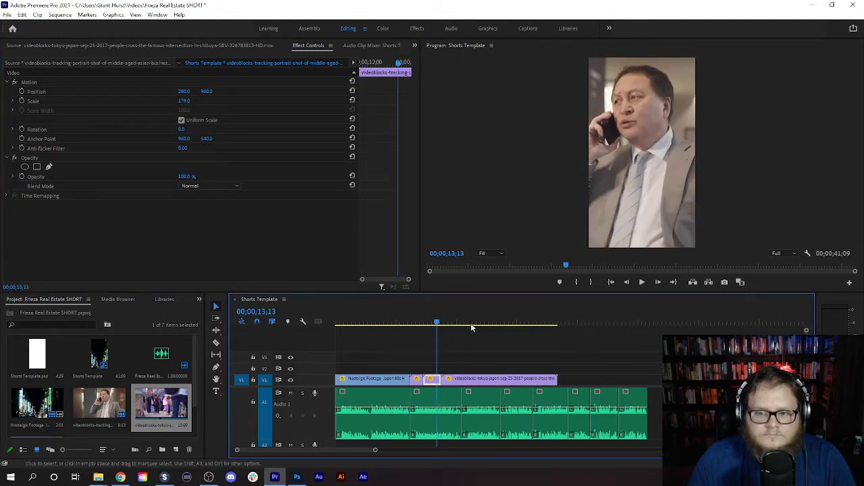
{"action": "left_click", "coordinate": [642, 282]}
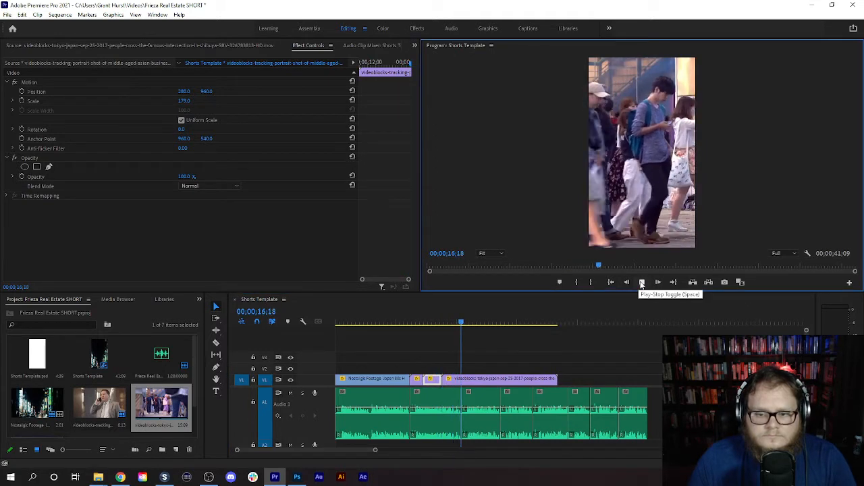
{"action": "left_click", "coordinate": [641, 283]}
{"action": "left_click_drag", "start_coordinate": [556, 380], "coordinate": [460, 373]}
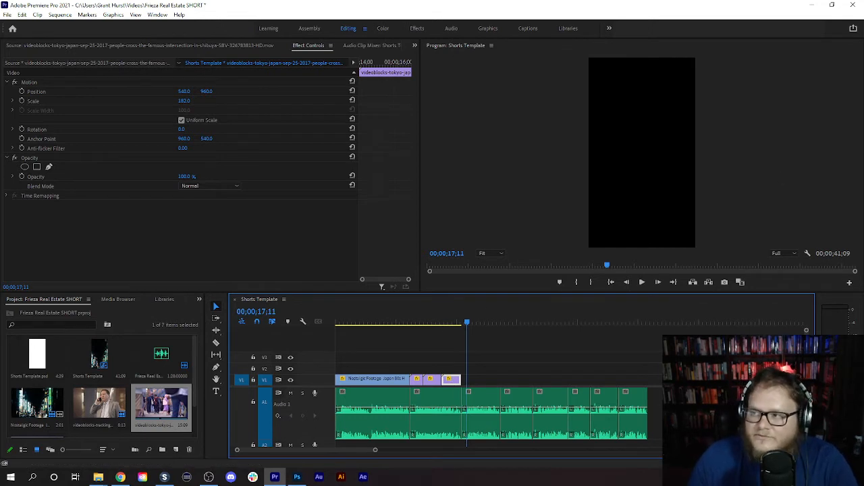
- Switch to Chrome and search Google Images for Akira Toriyama
{"action": "key", "text": "alt+Tab"}
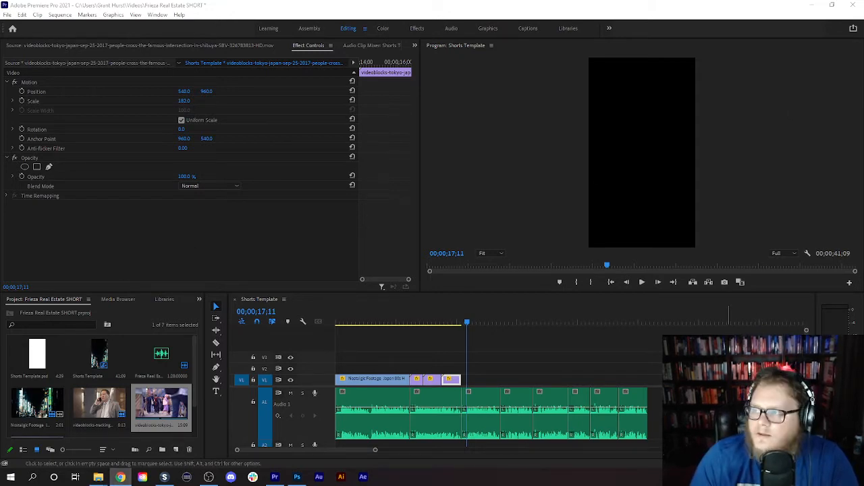
{"action": "left_click", "coordinate": [120, 477]}
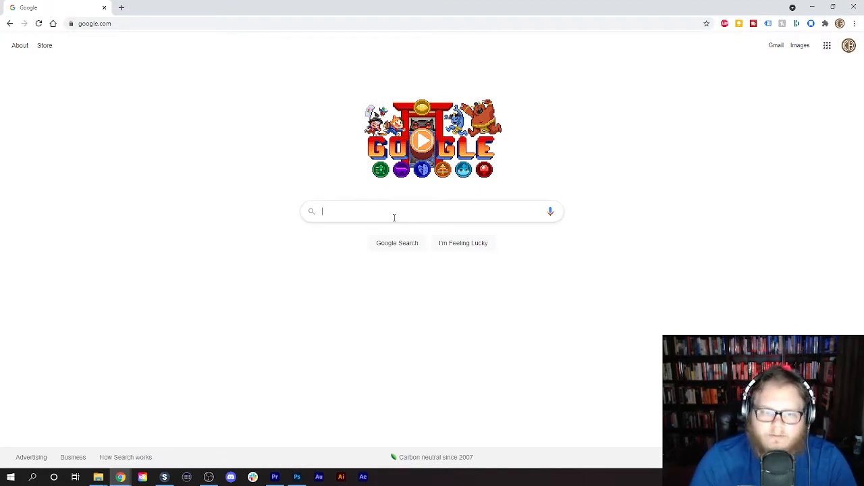
{"action": "type", "text": "Akira Torim"}
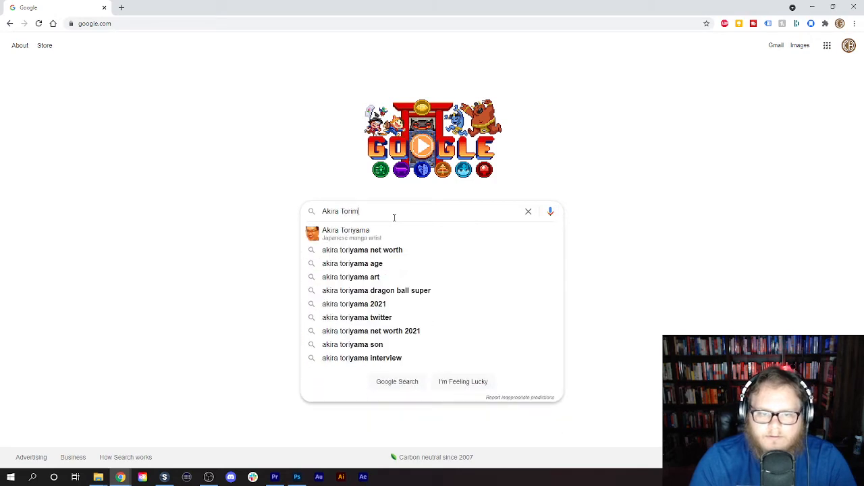
{"action": "type", "text": "a"}
{"action": "key", "text": "BackSpace"}
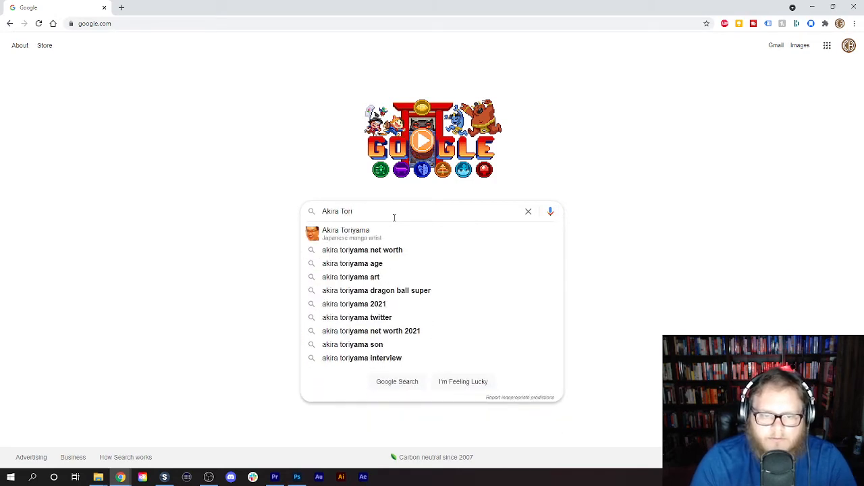
{"action": "type", "text": "yama"}
{"action": "key", "text": "Return"}
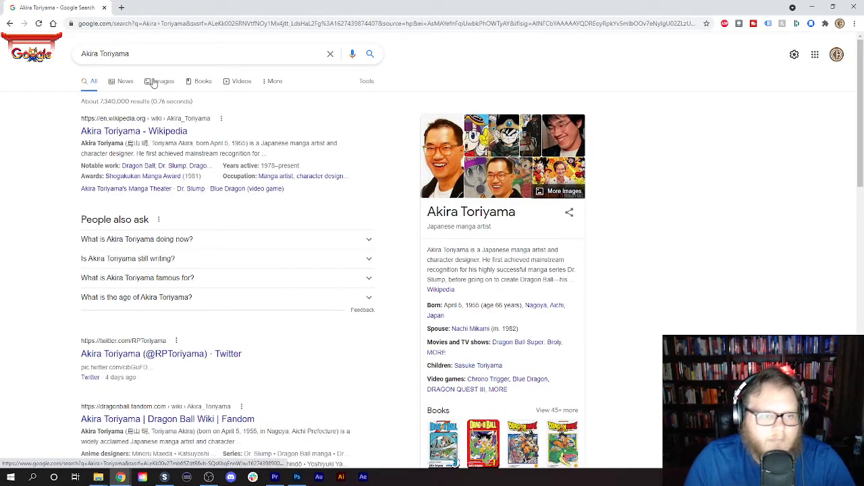
{"action": "left_click", "coordinate": [159, 82]}
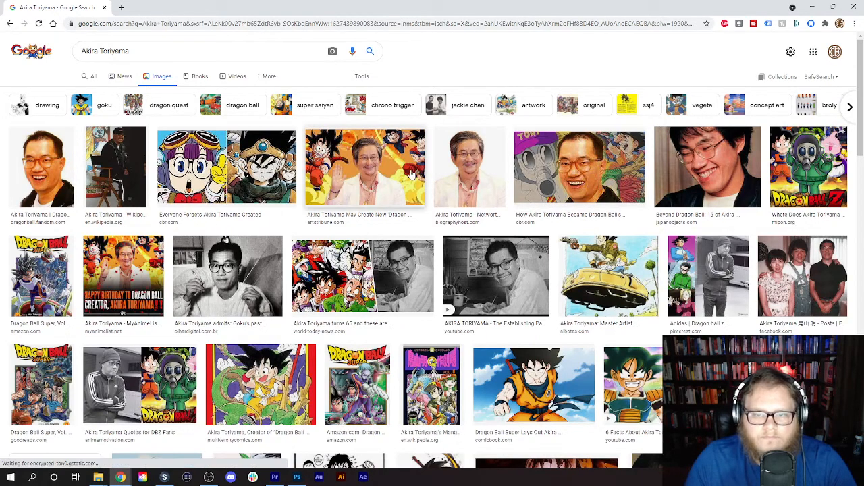
- Look through the Akira Toriyama image results for a suitable photo of him
{"action": "scroll", "coordinate": [411, 172], "scroll_direction": "down", "scroll_amount": 15}
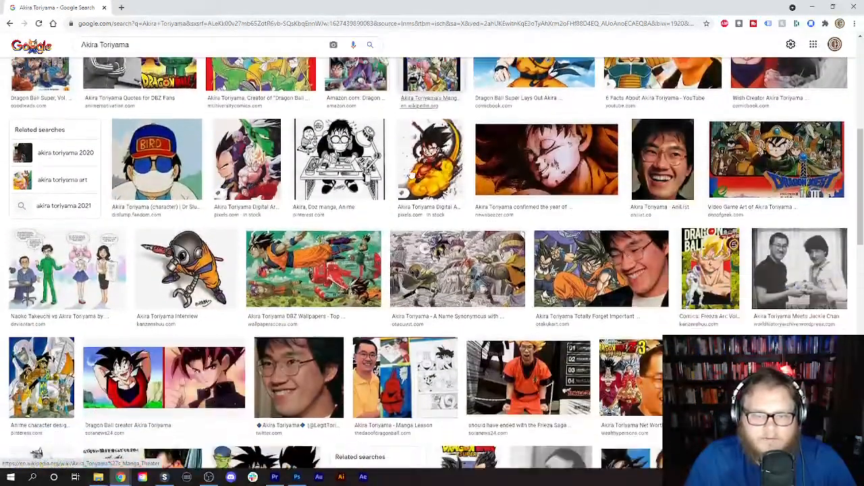
{"action": "scroll", "coordinate": [410, 173], "scroll_direction": "up", "scroll_amount": 5}
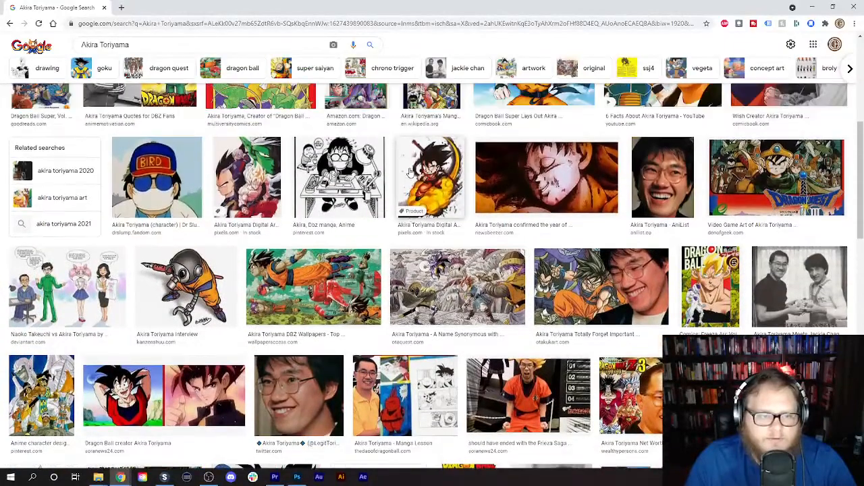
{"action": "scroll", "coordinate": [410, 173], "scroll_direction": "up", "scroll_amount": 5}
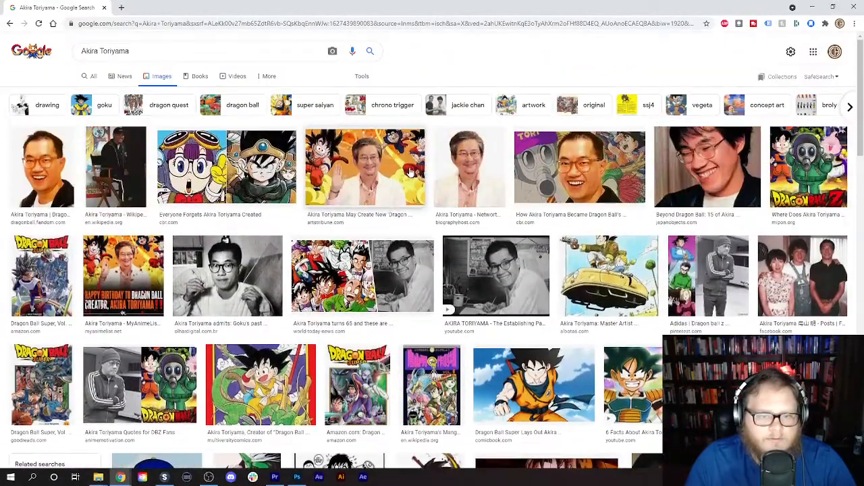
{"action": "left_click", "coordinate": [353, 157]}
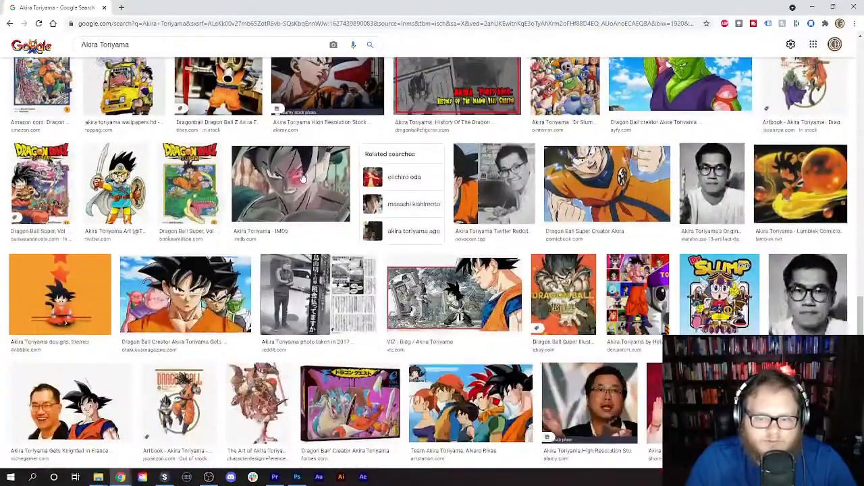
{"action": "scroll", "coordinate": [302, 177], "scroll_direction": "down", "scroll_amount": 3}
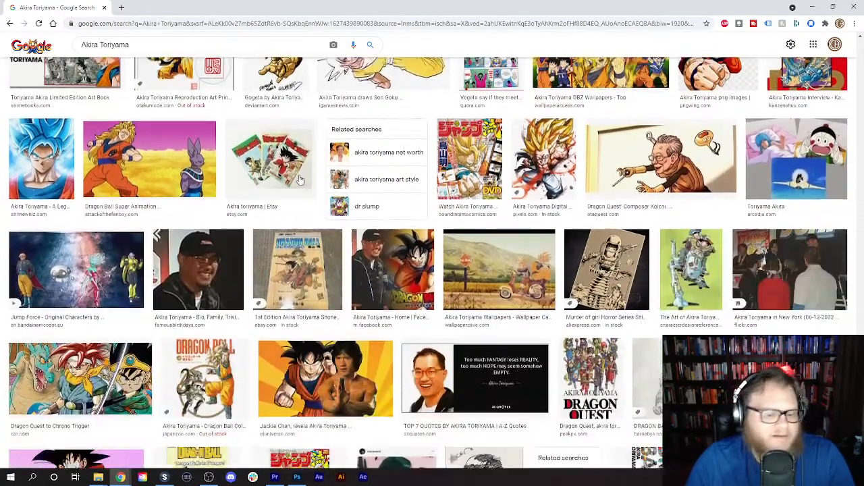
{"action": "scroll", "coordinate": [300, 179], "scroll_direction": "down", "scroll_amount": 5}
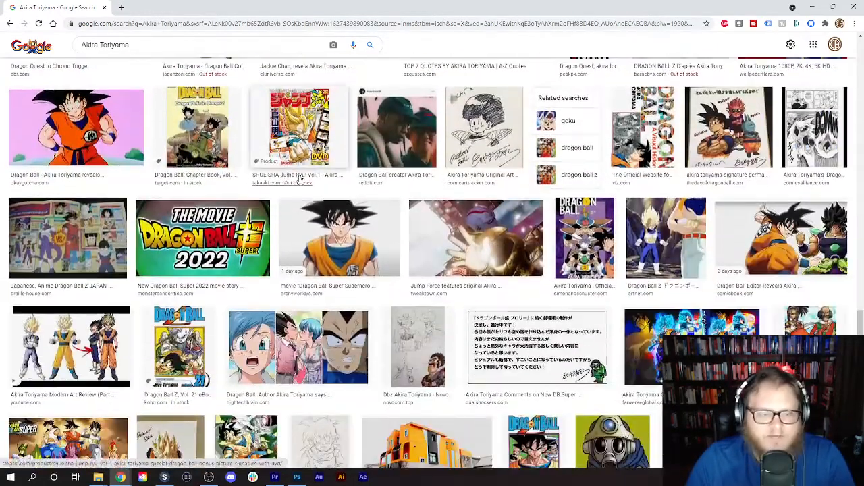
{"action": "scroll", "coordinate": [301, 179], "scroll_direction": "down", "scroll_amount": 1}
{"action": "scroll", "coordinate": [300, 179], "scroll_direction": "down", "scroll_amount": 2}
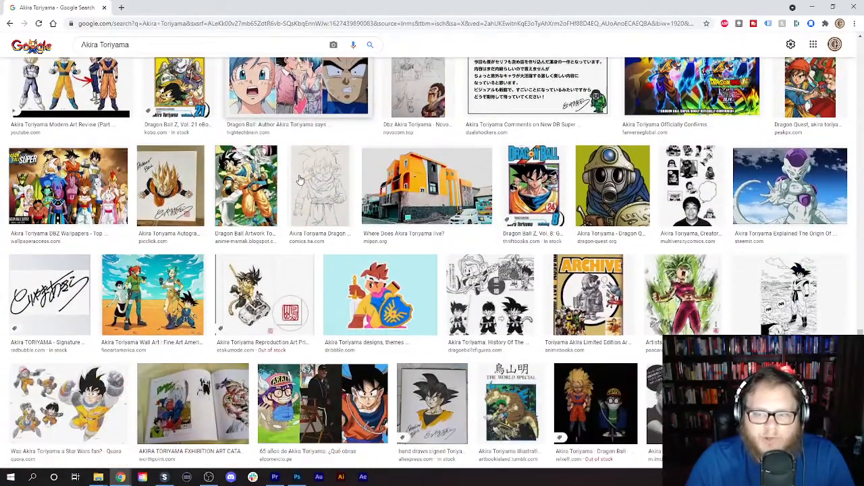
{"action": "scroll", "coordinate": [301, 179], "scroll_direction": "down", "scroll_amount": 3}
{"action": "scroll", "coordinate": [300, 179], "scroll_direction": "down", "scroll_amount": 5}
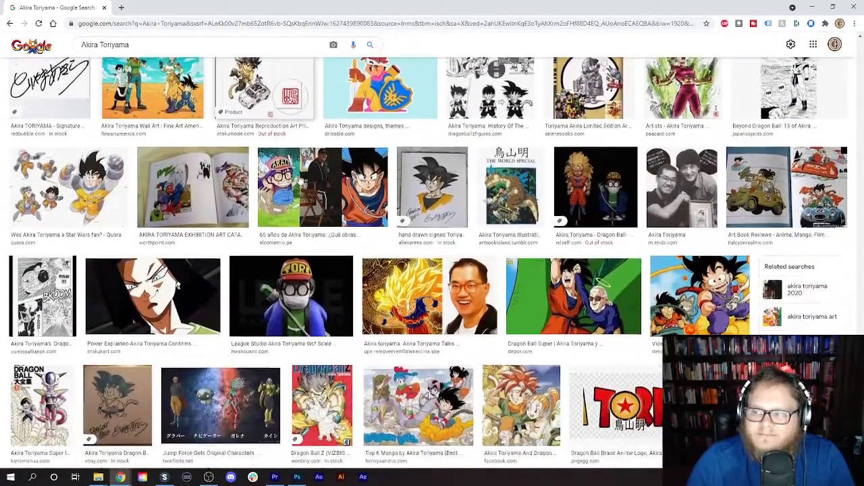
{"action": "scroll", "coordinate": [301, 179], "scroll_direction": "down", "scroll_amount": 6}
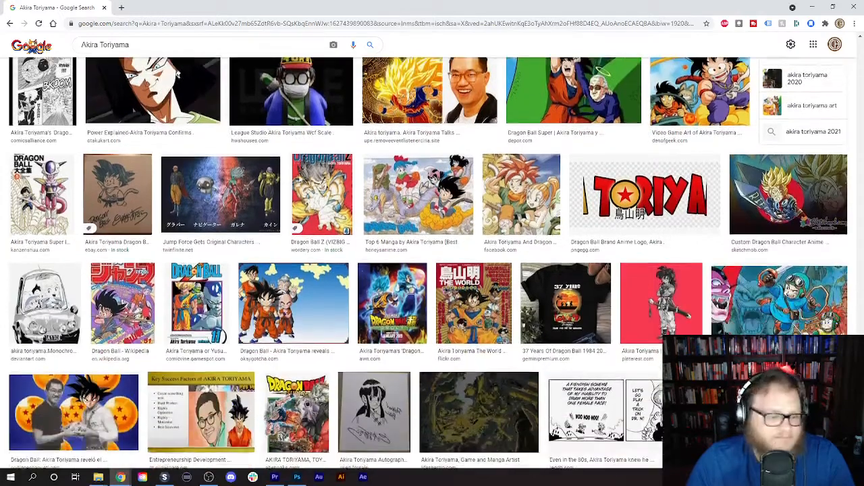
{"action": "scroll", "coordinate": [299, 179], "scroll_direction": "down", "scroll_amount": 5}
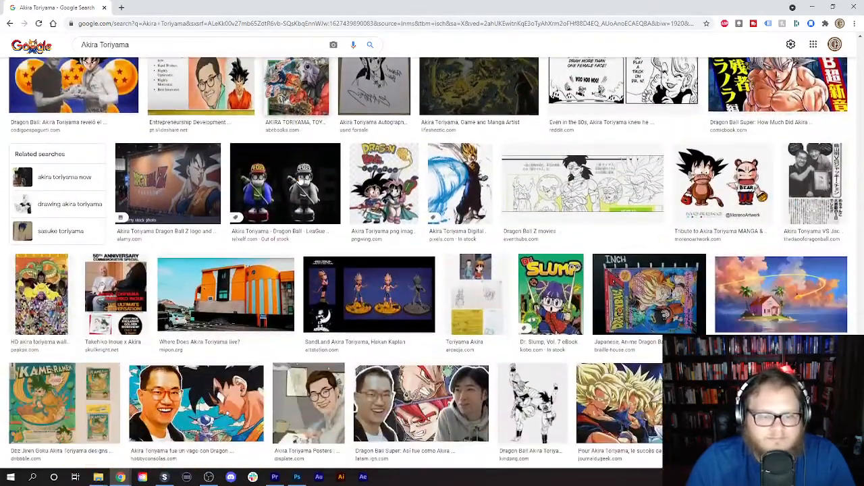
{"action": "scroll", "coordinate": [300, 179], "scroll_direction": "down", "scroll_amount": 2}
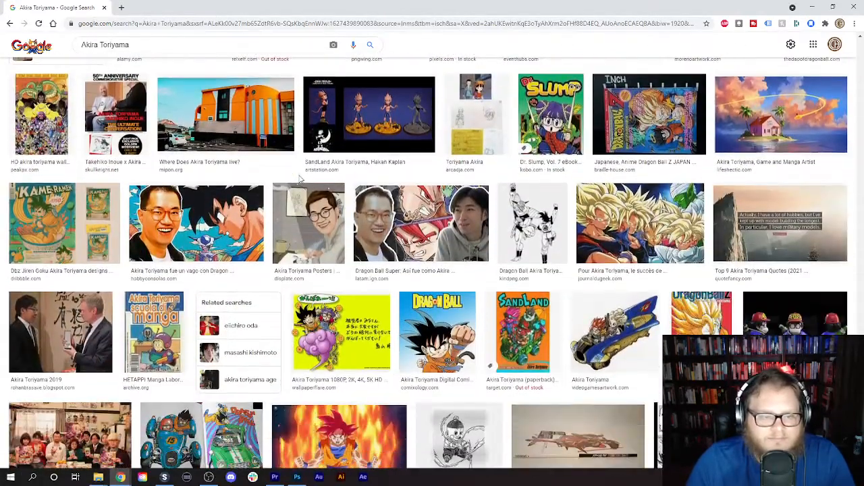
{"action": "scroll", "coordinate": [301, 179], "scroll_direction": "down", "scroll_amount": 9}
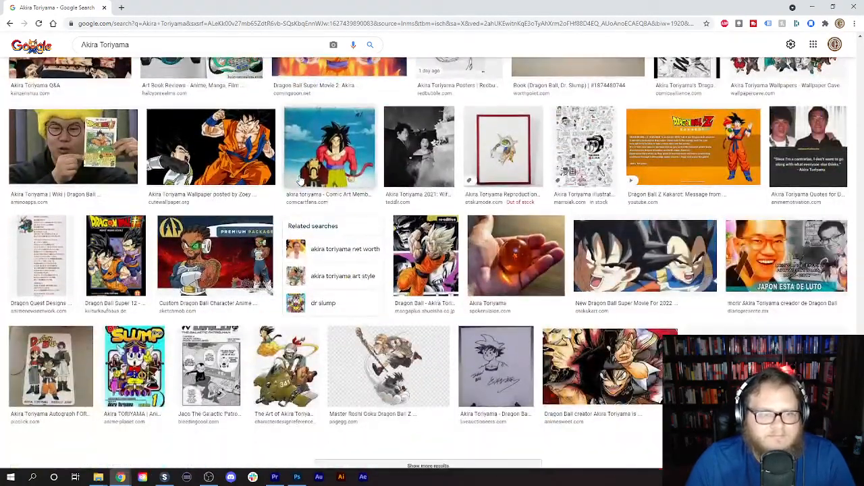
{"action": "scroll", "coordinate": [302, 180], "scroll_direction": "down", "scroll_amount": 15}
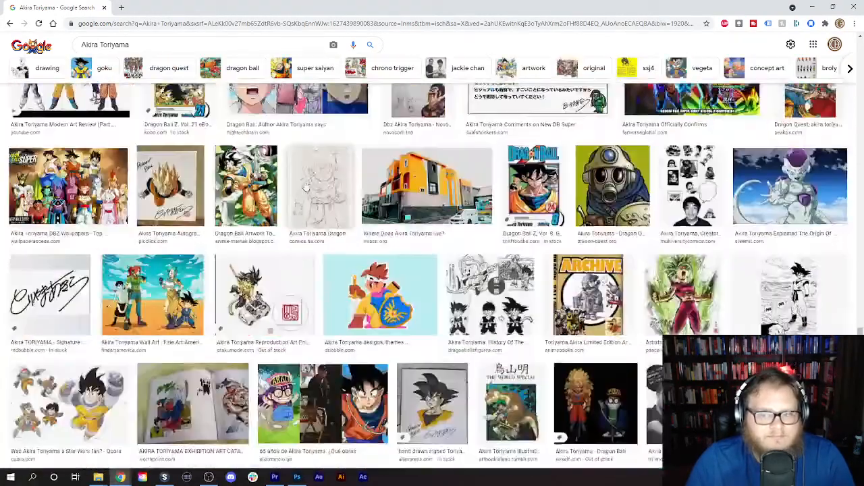
{"action": "scroll", "coordinate": [306, 188], "scroll_direction": "down", "scroll_amount": 20}
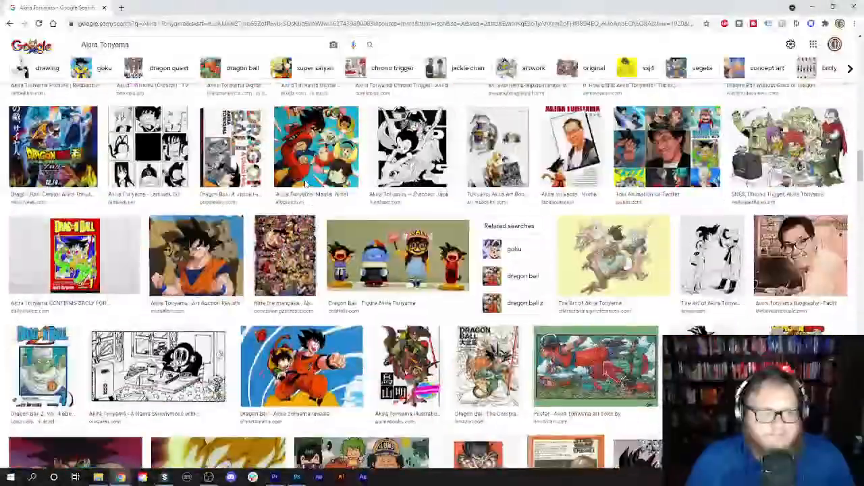
{"action": "scroll", "coordinate": [306, 182], "scroll_direction": "up", "scroll_amount": 20}
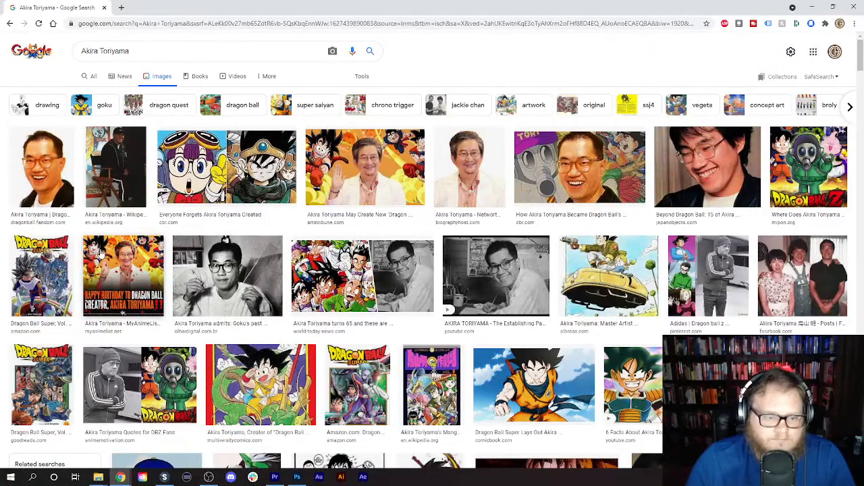
- Preview the black-and-white photo of Toriyama holding a pen, close it and browse more of the image results
{"action": "left_click", "coordinate": [216, 276]}
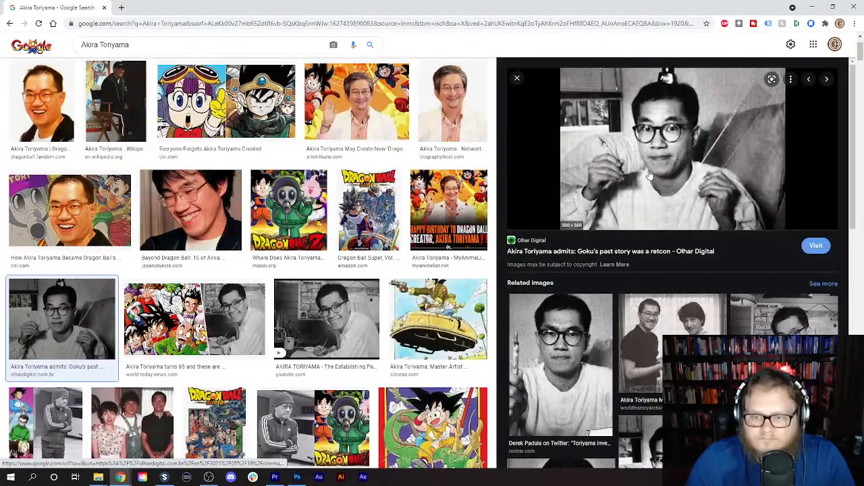
{"action": "left_click", "coordinate": [517, 78]}
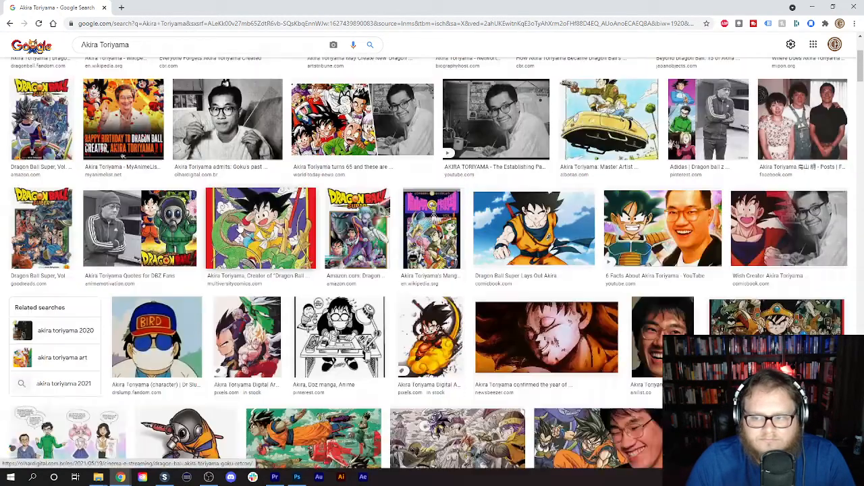
{"action": "scroll", "coordinate": [239, 228], "scroll_direction": "down", "scroll_amount": 4}
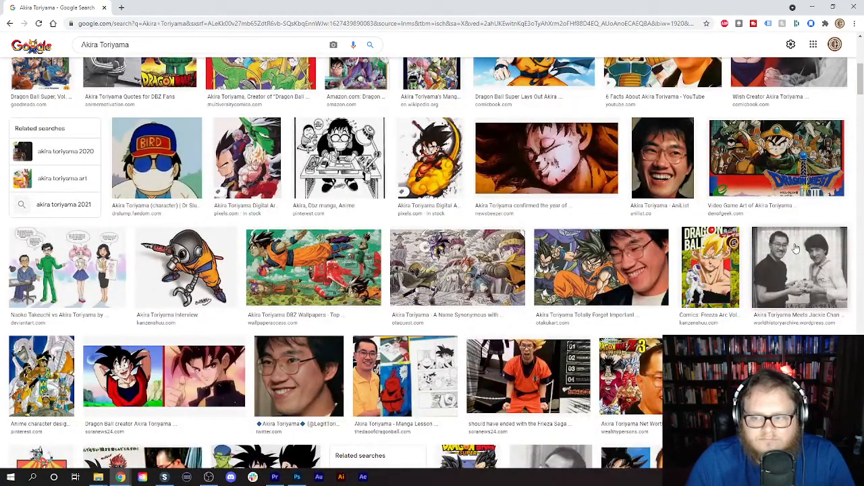
{"action": "scroll", "coordinate": [209, 222], "scroll_direction": "down", "scroll_amount": 7}
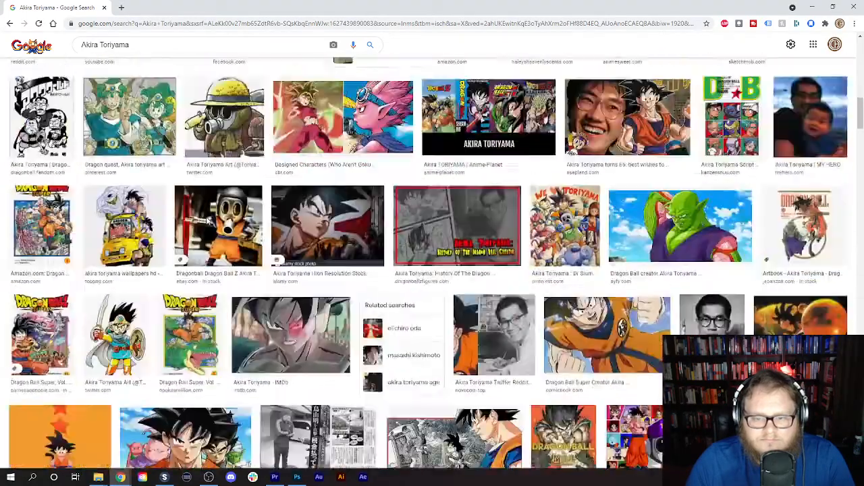
{"action": "scroll", "coordinate": [208, 221], "scroll_direction": "down", "scroll_amount": 2}
{"action": "scroll", "coordinate": [208, 221], "scroll_direction": "up", "scroll_amount": 12}
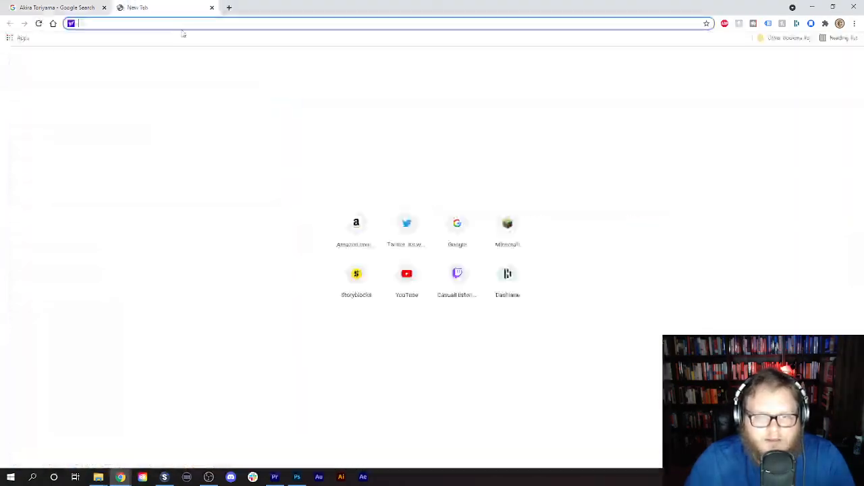
- Open Wikipedia in a new tab, look up Akira Toriyama and skim the article for usable images
{"action": "left_click", "coordinate": [121, 8]}
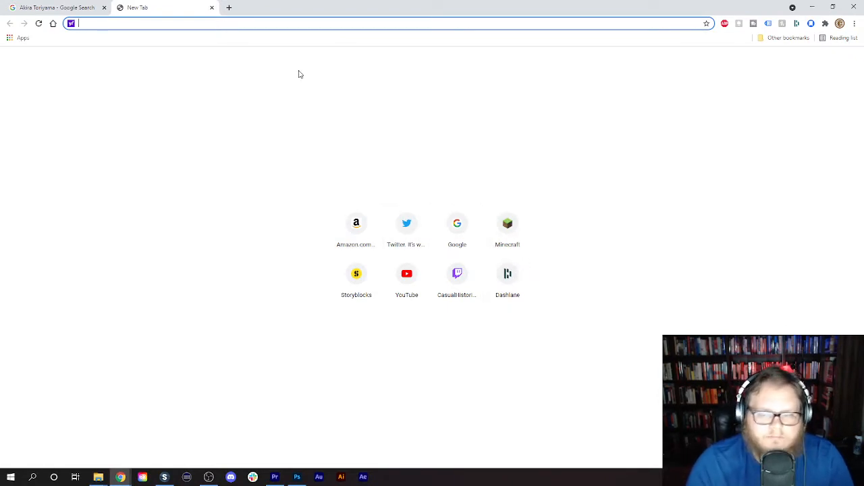
{"action": "type", "text": "w"}
{"action": "key", "text": "Return"}
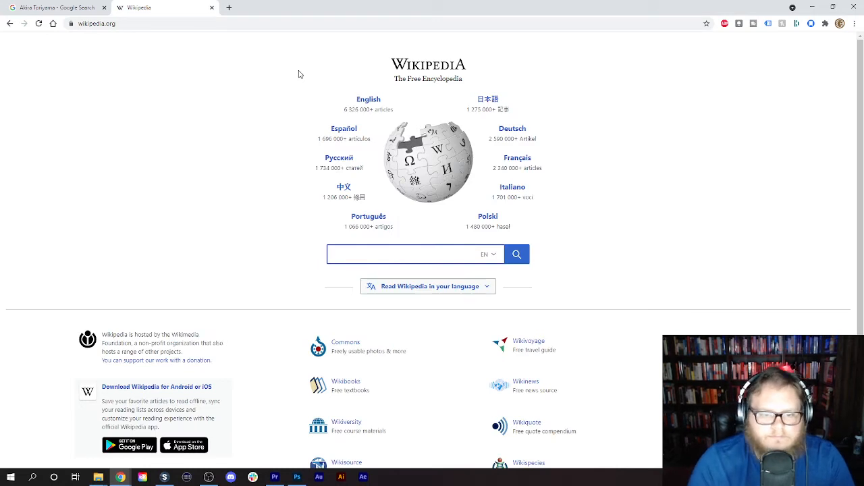
{"action": "type", "text": "Akir"}
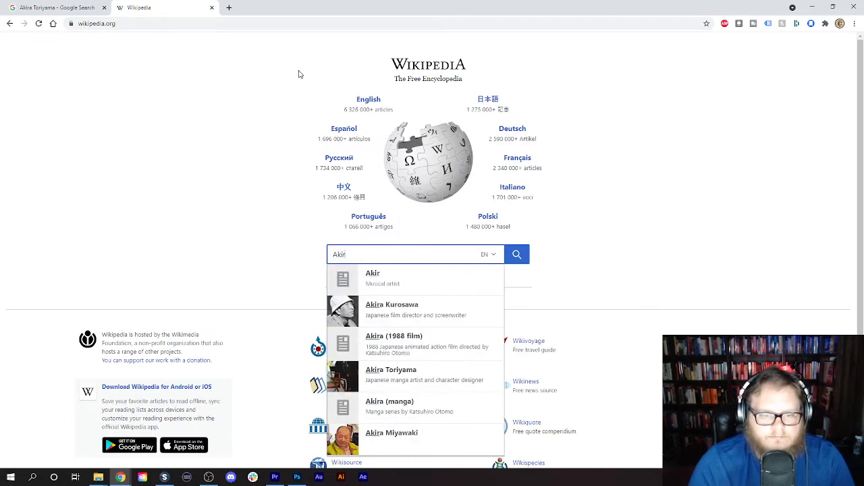
{"action": "type", "text": "a Toriyama"}
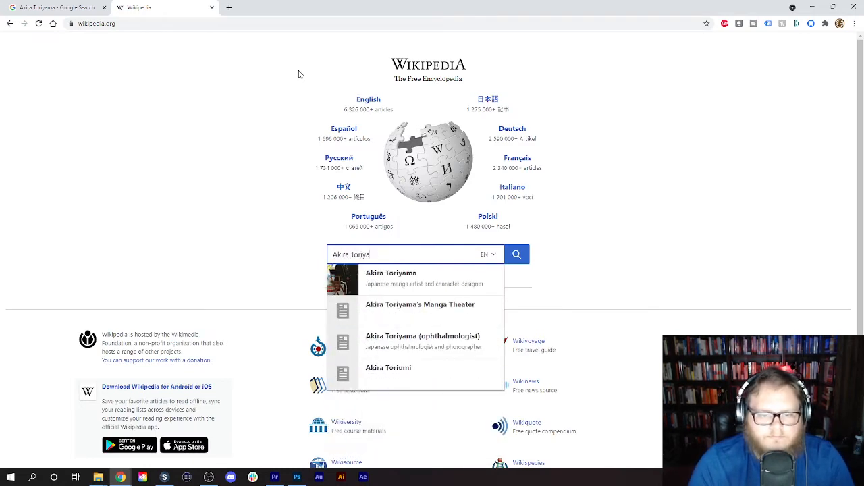
{"action": "key", "text": "Return"}
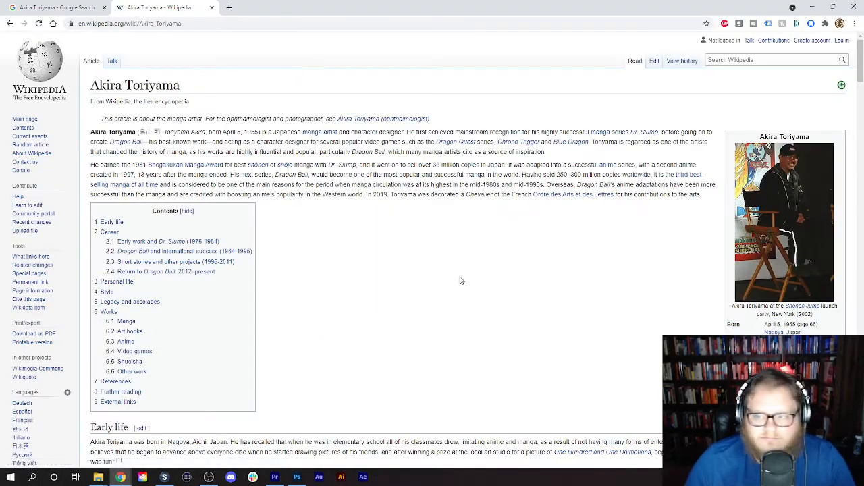
{"action": "scroll", "coordinate": [466, 291], "scroll_direction": "down", "scroll_amount": 10}
{"action": "scroll", "coordinate": [477, 305], "scroll_direction": "down", "scroll_amount": 20}
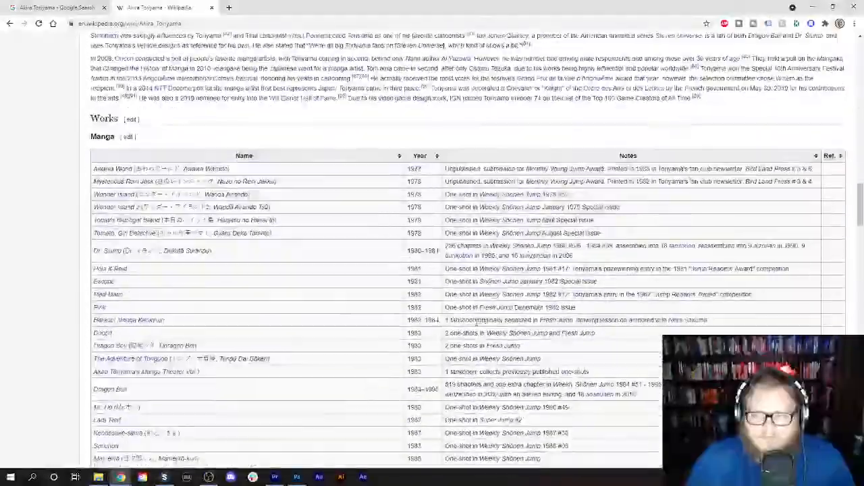
{"action": "scroll", "coordinate": [472, 342], "scroll_direction": "down", "scroll_amount": 15}
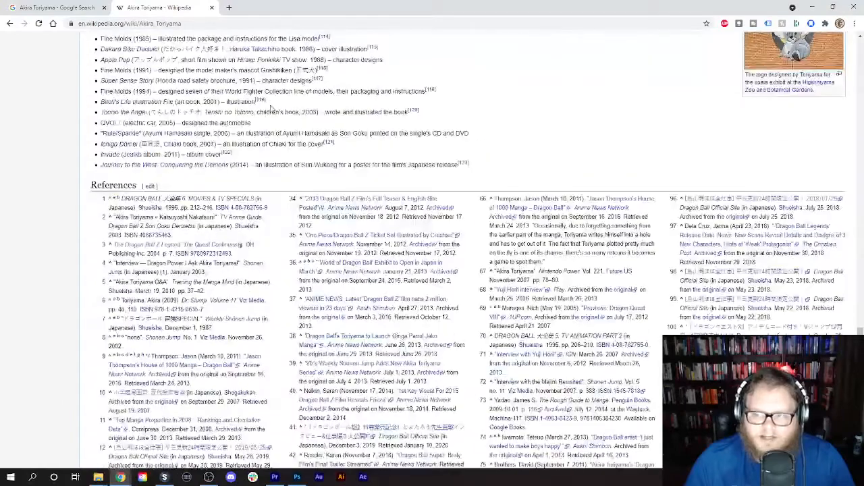
- Leave the Wikipedia article and search Google Images for Akira Toriyama 1980s
{"action": "left_click", "coordinate": [8, 24]}
{"action": "left_click", "coordinate": [8, 24]}
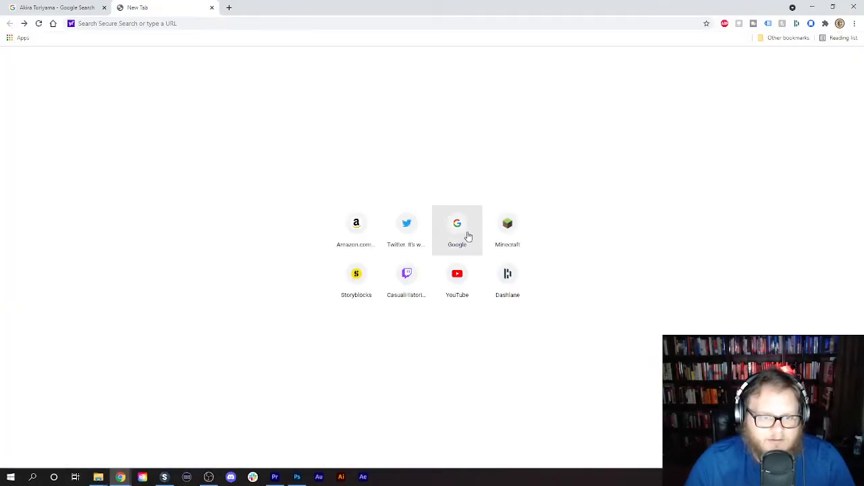
{"action": "left_click", "coordinate": [468, 236]}
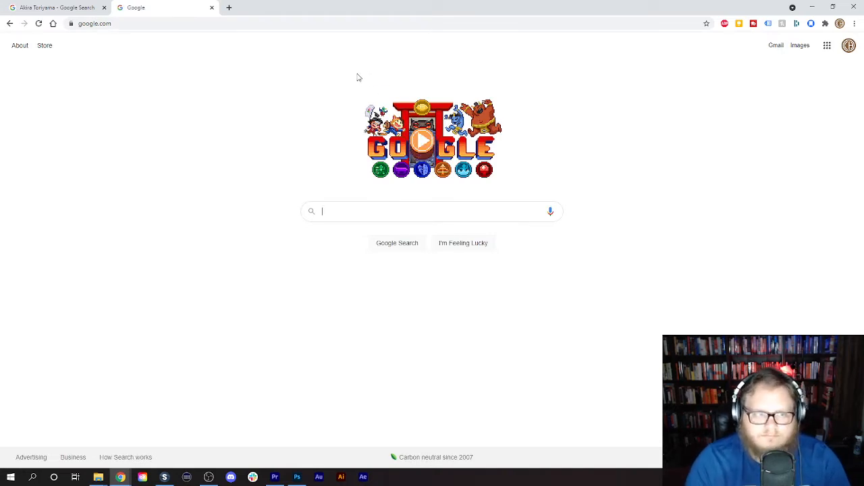
{"action": "type", "text": "Akira "}
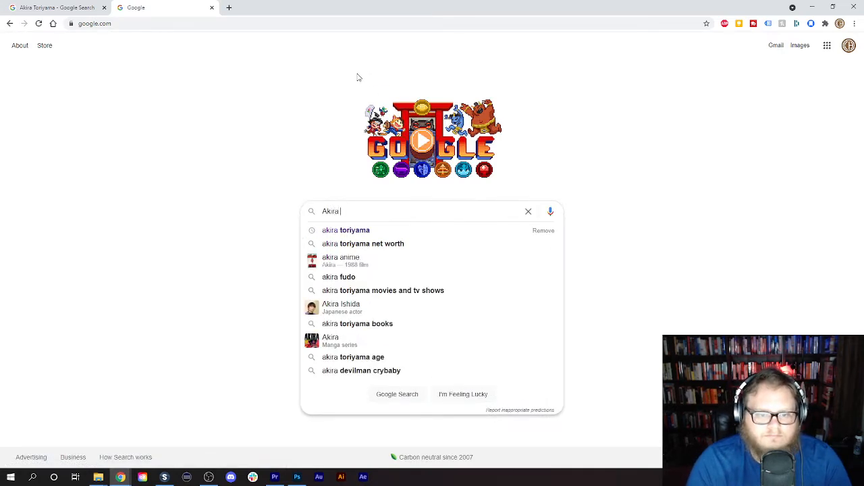
{"action": "type", "text": "Toriyama"}
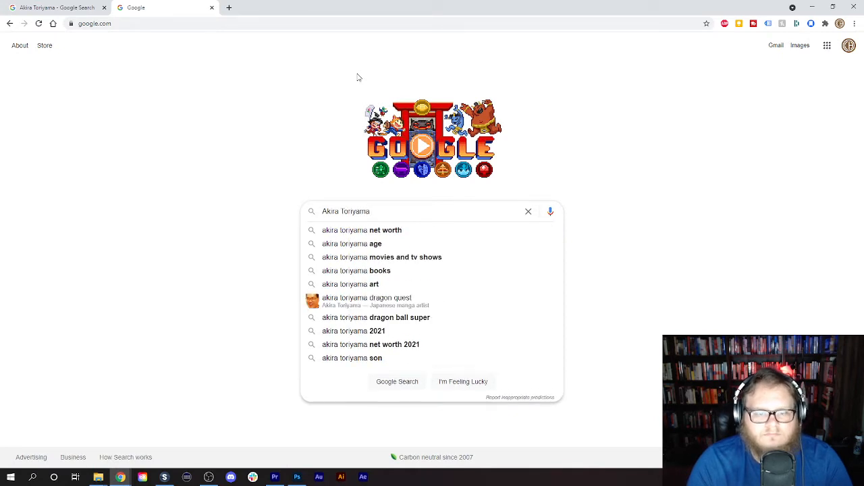
{"action": "type", "text": " 1"}
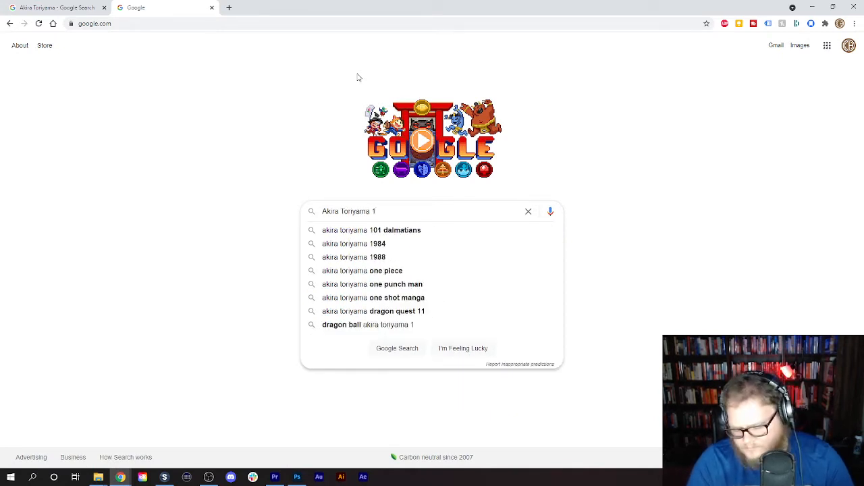
{"action": "type", "text": "980s"}
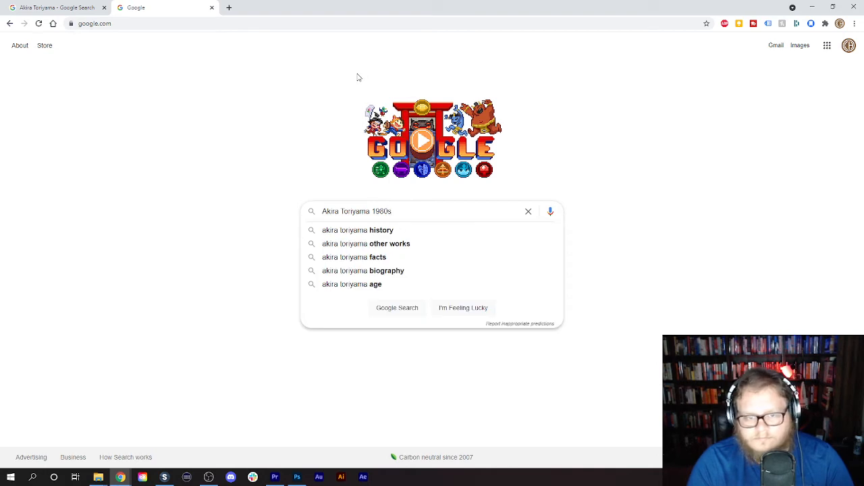
{"action": "key", "text": "Return"}
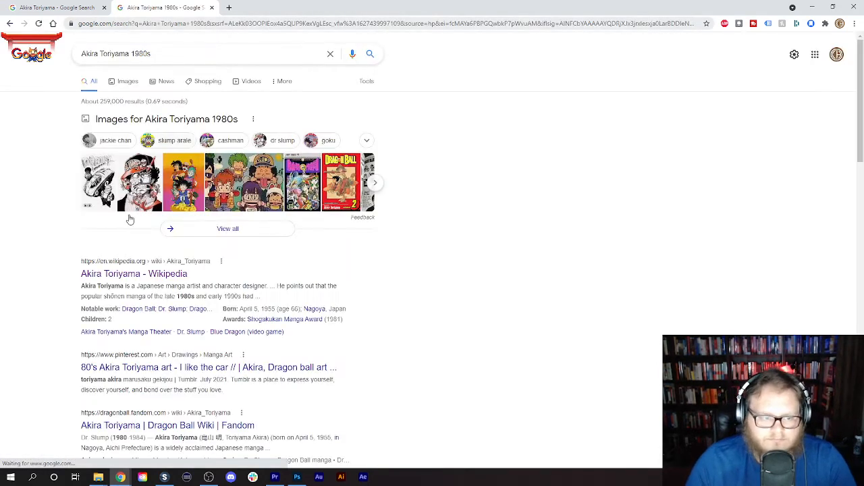
{"action": "left_click", "coordinate": [123, 85]}
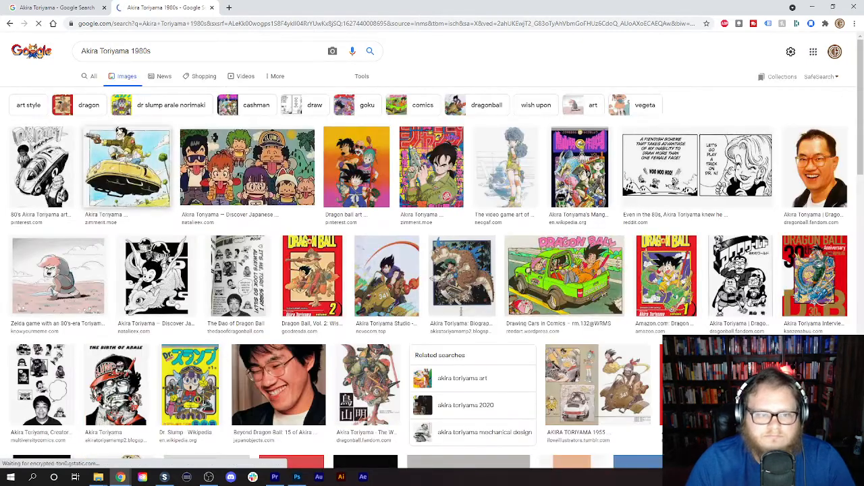
- Browse the 1980s image results and preview the black-and-white photos of Akira Toriyama drawing at his desk
{"action": "scroll", "coordinate": [302, 193], "scroll_direction": "down", "scroll_amount": 5}
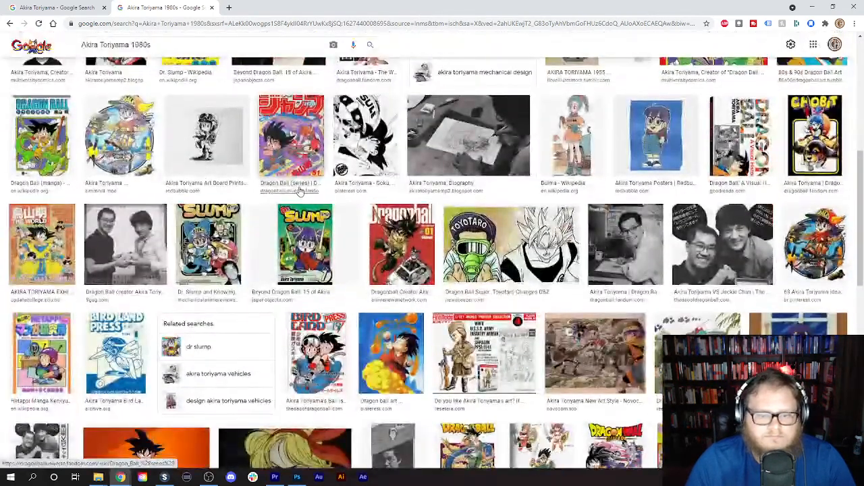
{"action": "scroll", "coordinate": [300, 189], "scroll_direction": "down", "scroll_amount": 5}
{"action": "scroll", "coordinate": [300, 186], "scroll_direction": "up", "scroll_amount": 5}
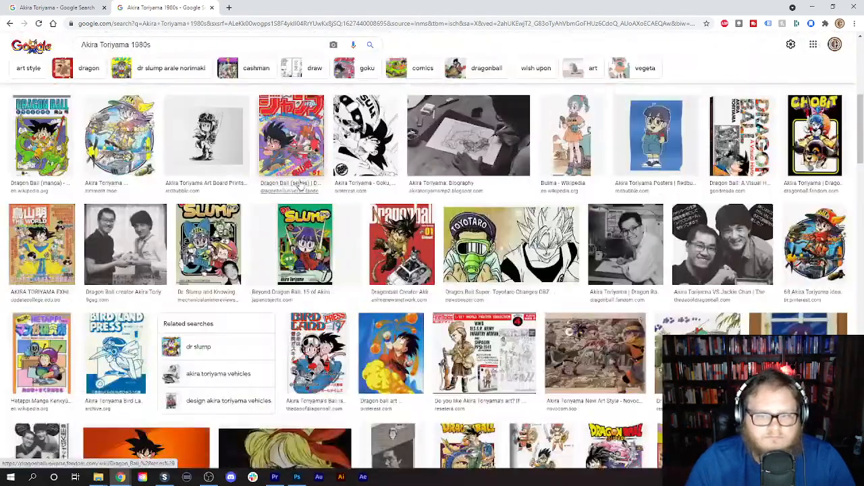
{"action": "left_click", "coordinate": [646, 252]}
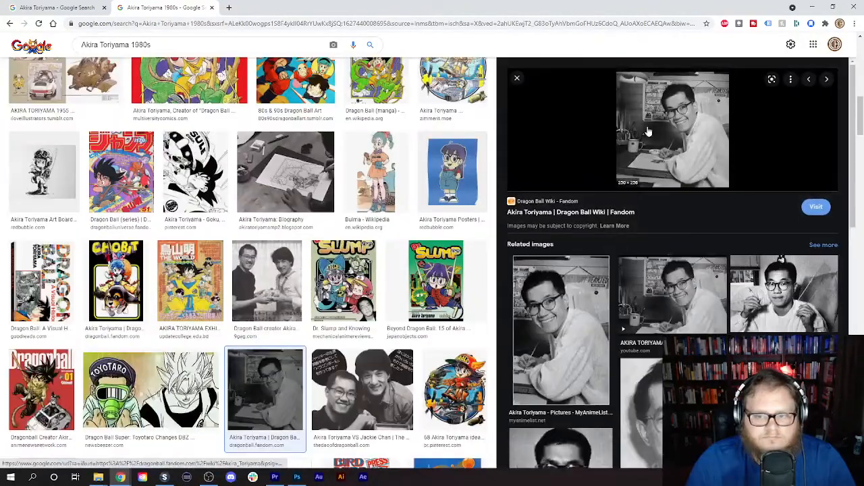
{"action": "left_click", "coordinate": [573, 295]}
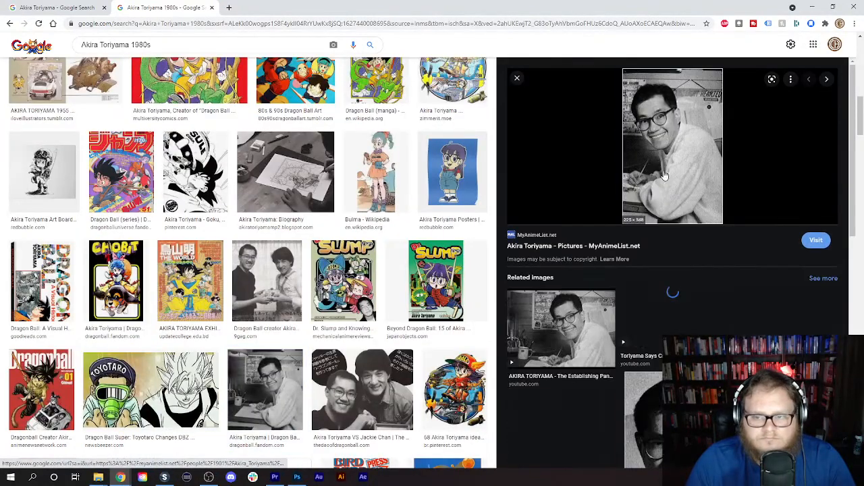
- Look through the related photos of Akira Toriyama with Jackie Chan, including the gift and couch shots, and close the preview
{"action": "scroll", "coordinate": [753, 267], "scroll_direction": "down", "scroll_amount": 4}
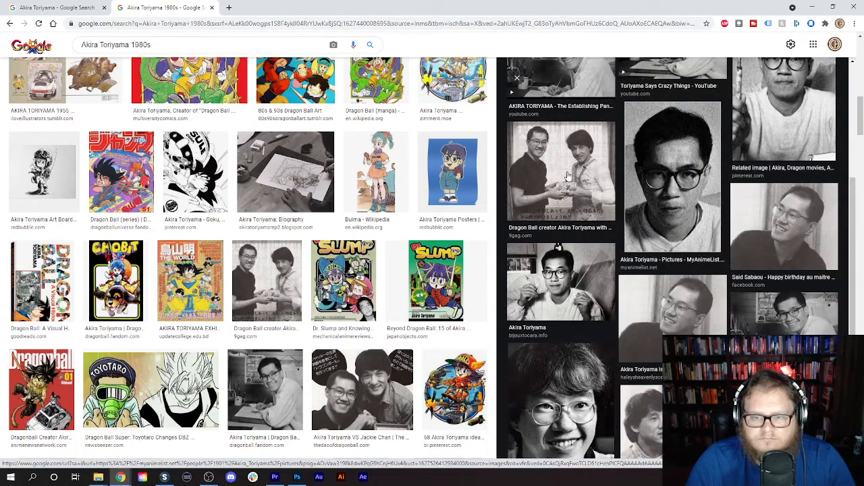
{"action": "left_click", "coordinate": [569, 176]}
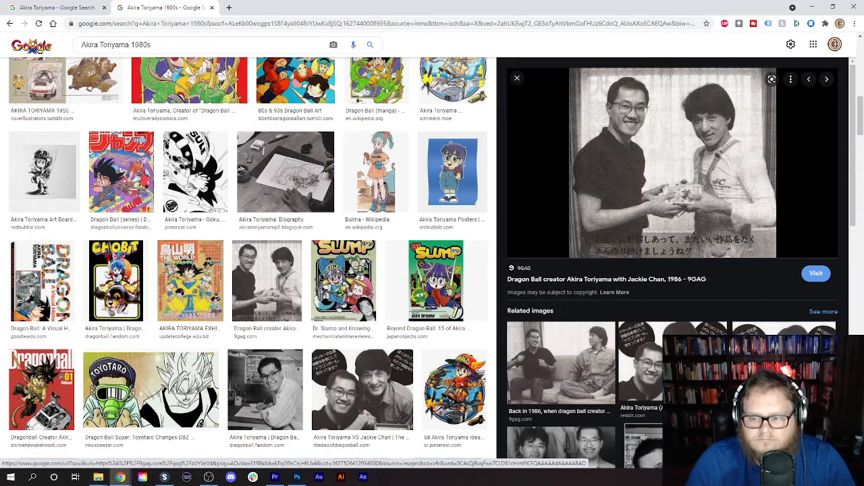
{"action": "left_click", "coordinate": [672, 368]}
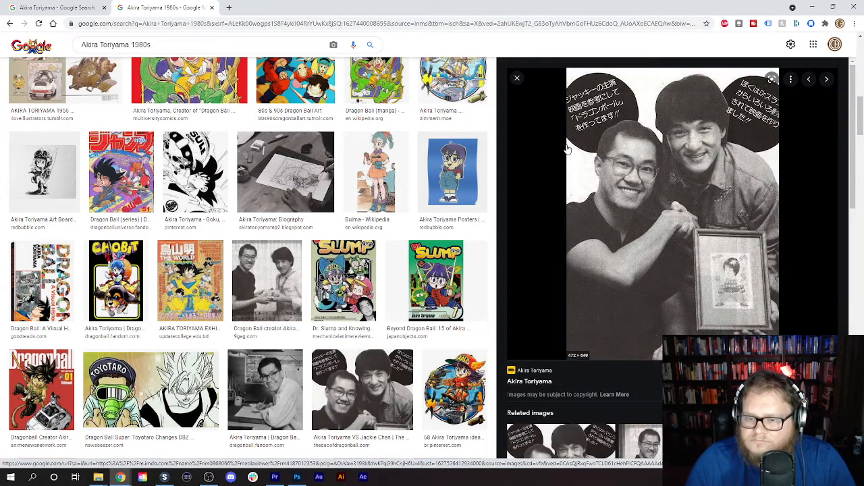
{"action": "scroll", "coordinate": [616, 246], "scroll_direction": "down", "scroll_amount": 6}
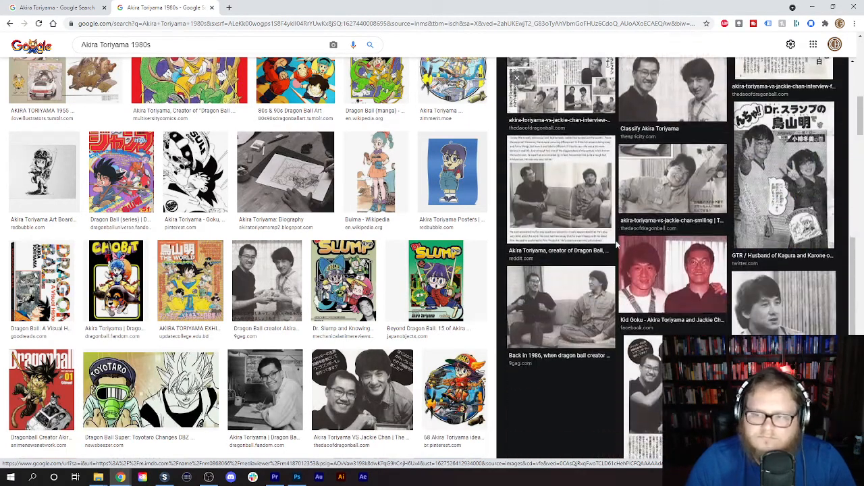
{"action": "left_click", "coordinate": [573, 297]}
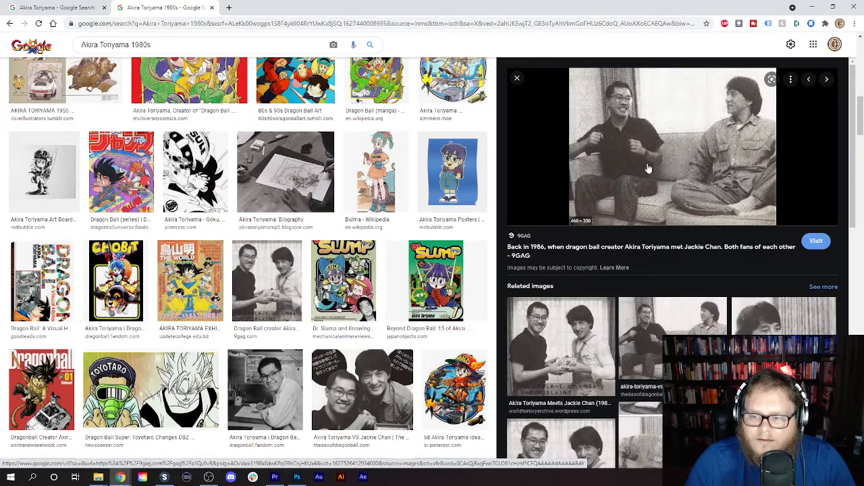
{"action": "scroll", "coordinate": [648, 169], "scroll_direction": "down", "scroll_amount": 3}
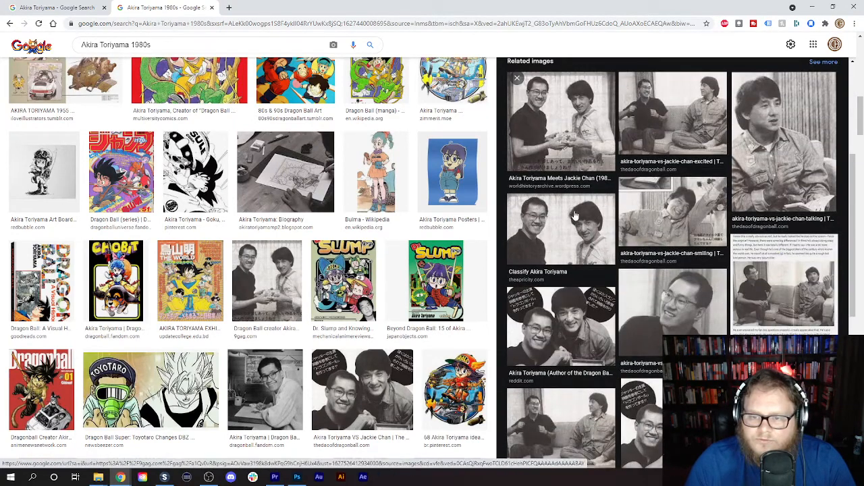
{"action": "scroll", "coordinate": [569, 217], "scroll_direction": "up", "scroll_amount": 3}
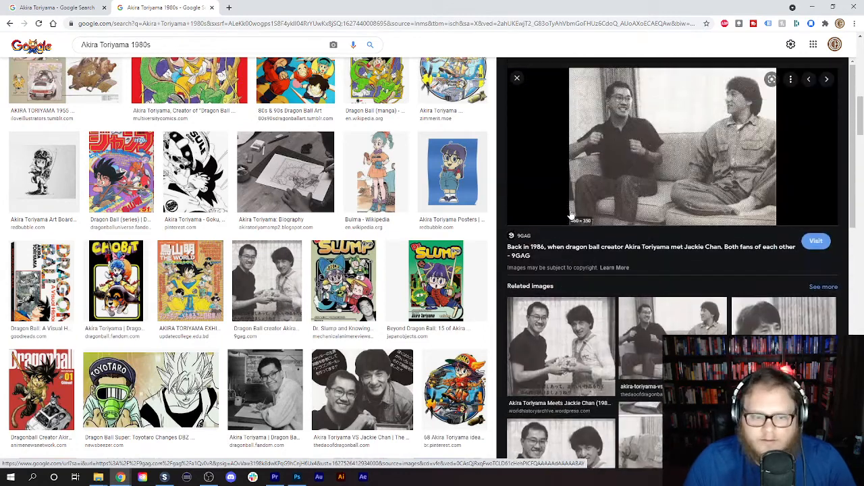
{"action": "scroll", "coordinate": [570, 214], "scroll_direction": "up", "scroll_amount": 1}
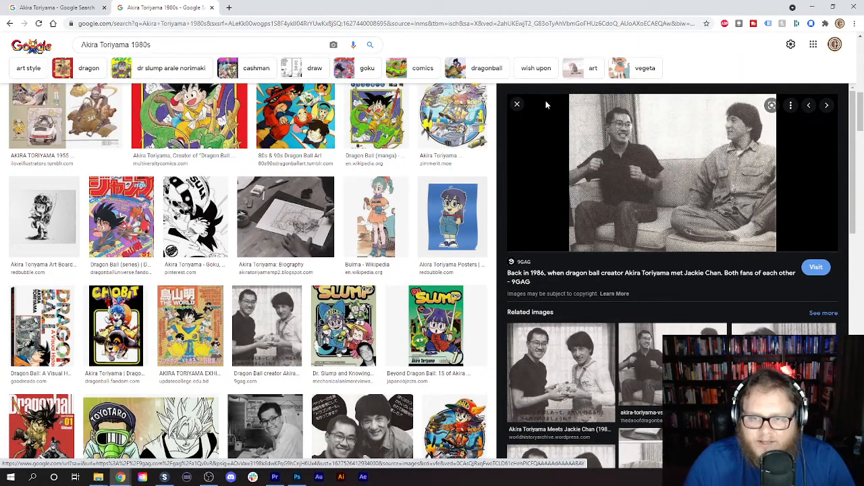
{"action": "left_click", "coordinate": [517, 106]}
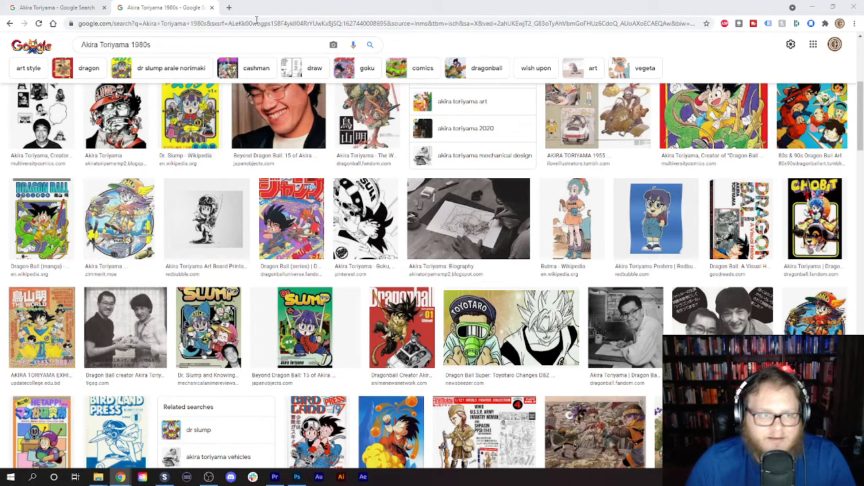
- Return to the Akira Toriyama image results and save the photo of him holding a pen as Akira-Toriyama-3 in Videos
{"action": "left_click", "coordinate": [35, 5]}
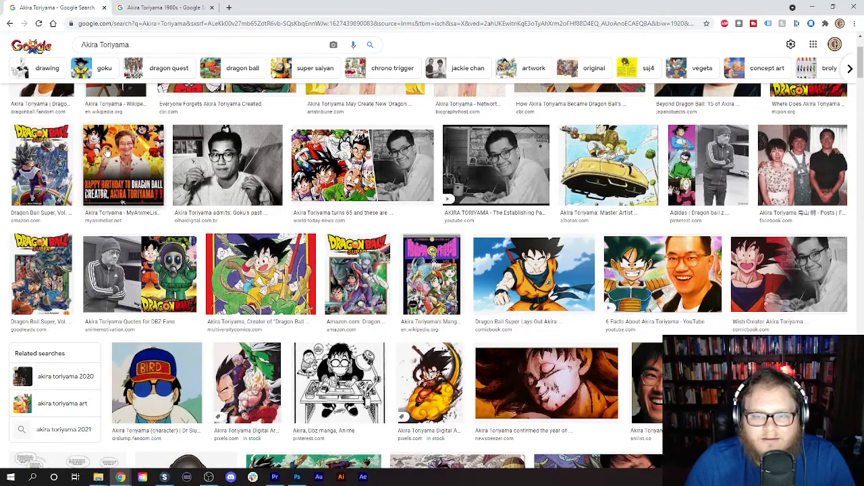
{"action": "scroll", "coordinate": [104, 153], "scroll_direction": "up", "scroll_amount": 2}
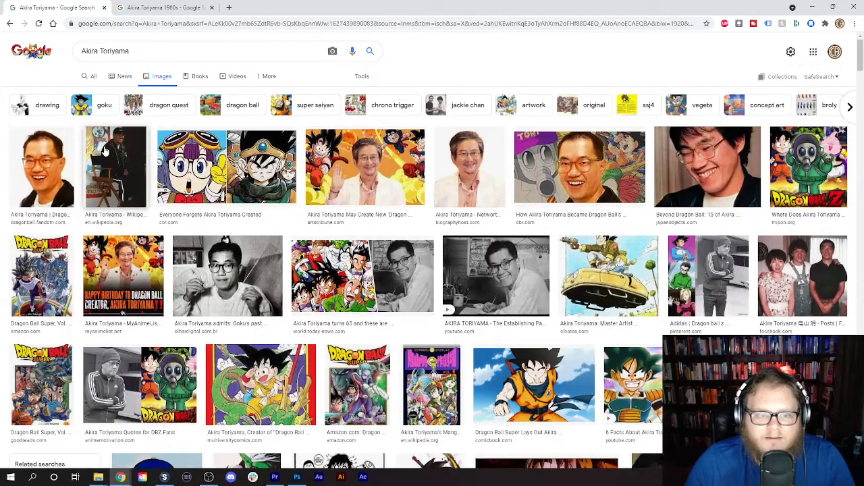
{"action": "left_click", "coordinate": [228, 275]}
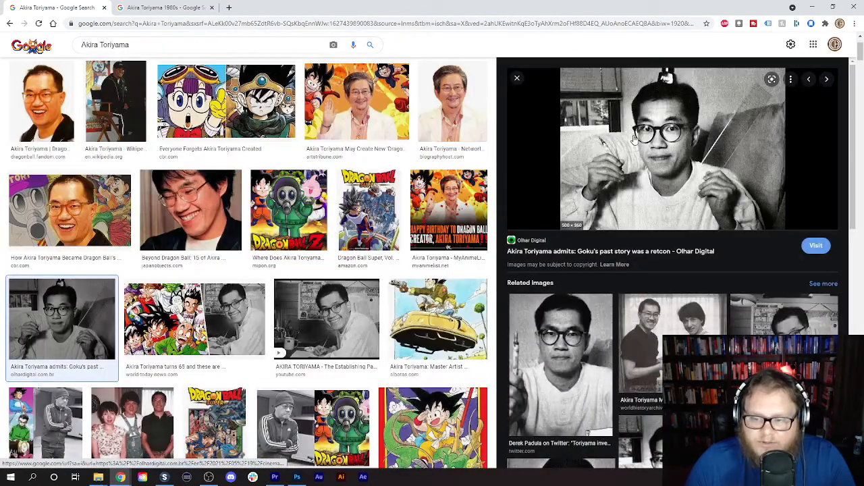
{"action": "right_click", "coordinate": [634, 139]}
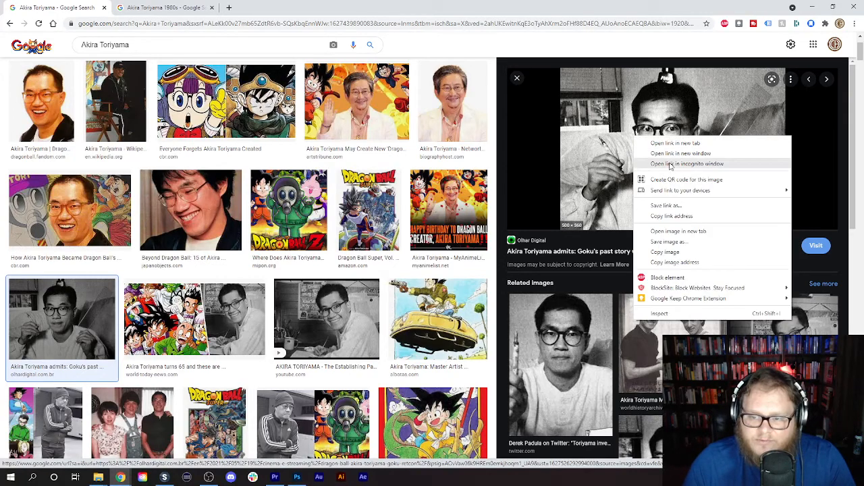
{"action": "left_click", "coordinate": [680, 243]}
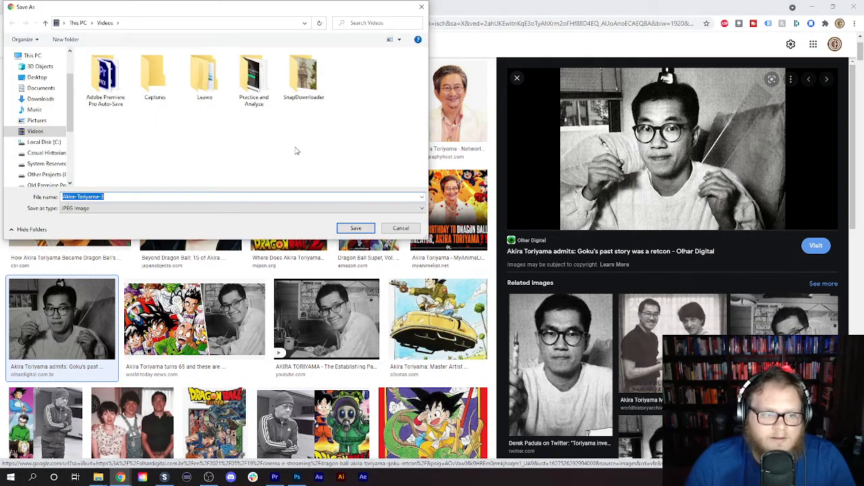
{"action": "left_click", "coordinate": [348, 228]}
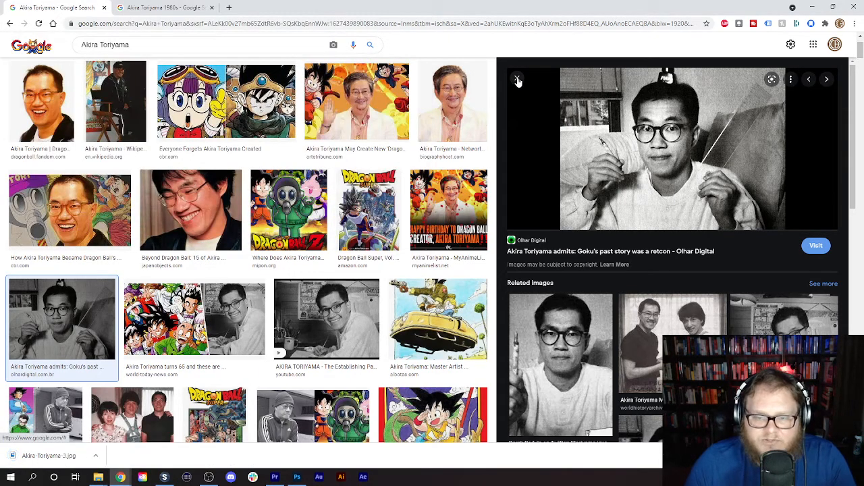
{"action": "left_click", "coordinate": [517, 79]}
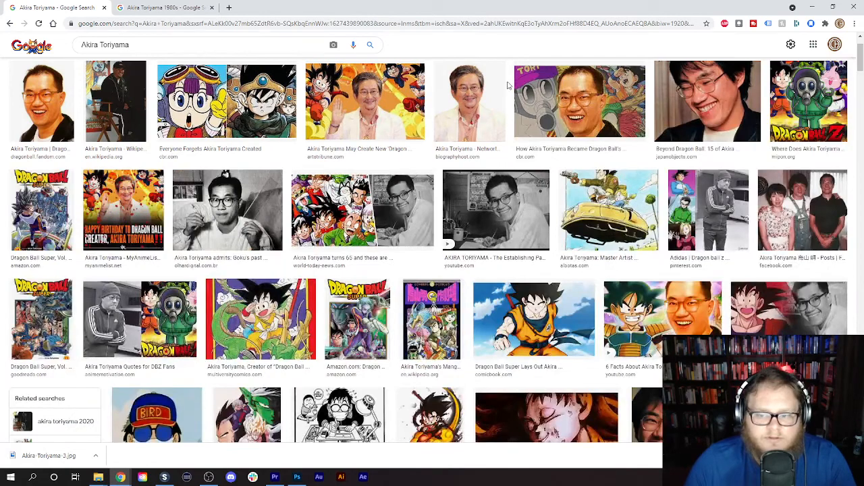
- Find the 1986 photo of Toriyama with Jackie Chan and save it as akira-toriyama-vs-jackie-chan-gifts in Videos
{"action": "scroll", "coordinate": [331, 179], "scroll_direction": "down", "scroll_amount": 5}
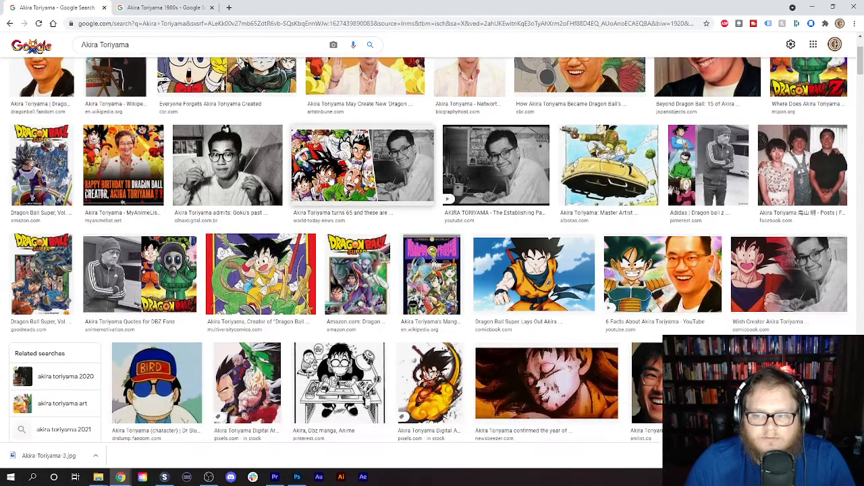
{"action": "scroll", "coordinate": [331, 179], "scroll_direction": "up", "scroll_amount": 5}
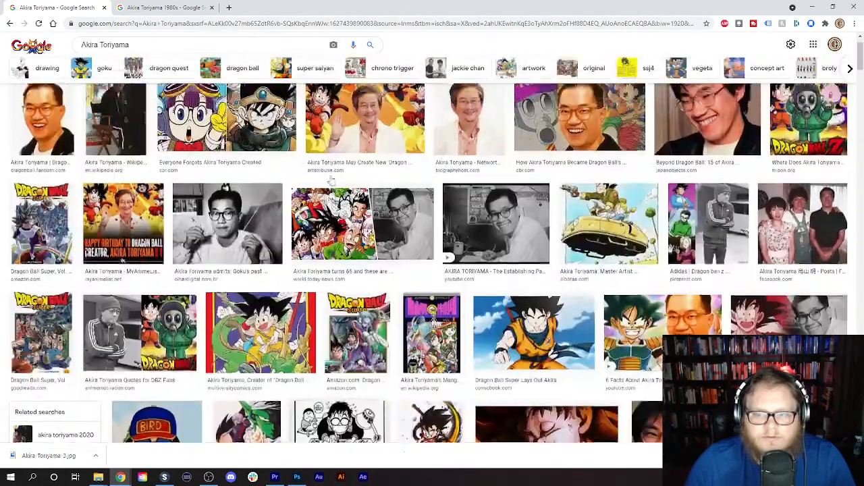
{"action": "scroll", "coordinate": [330, 223], "scroll_direction": "down", "scroll_amount": 4}
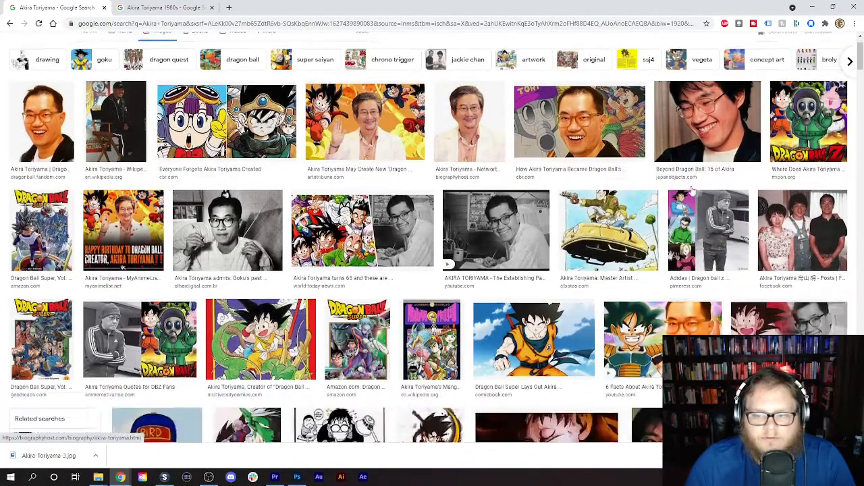
{"action": "left_click", "coordinate": [780, 372]}
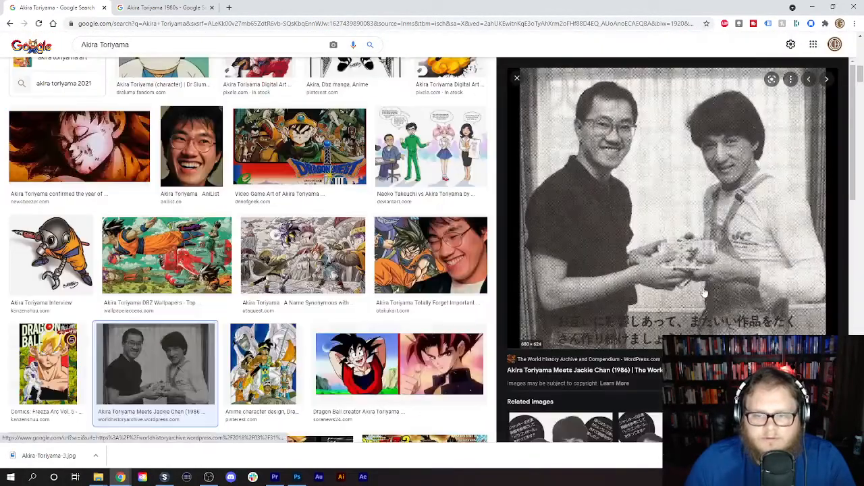
{"action": "right_click", "coordinate": [652, 181]}
{"action": "left_click", "coordinate": [678, 274]}
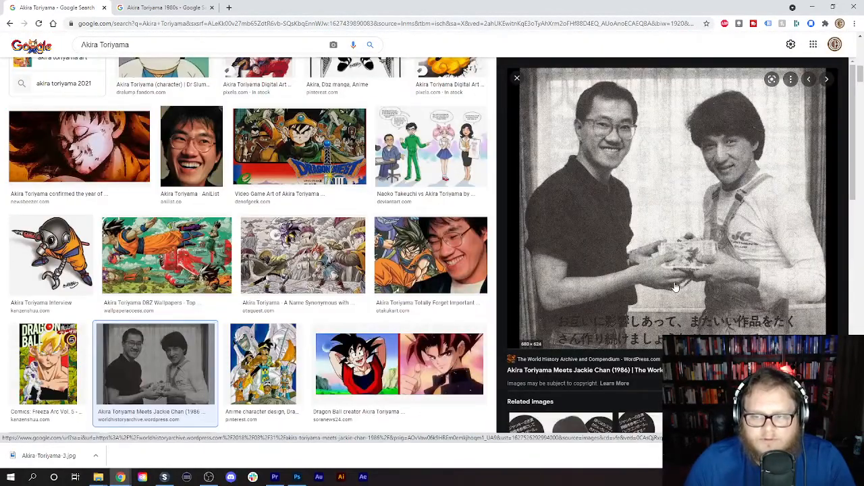
{"action": "left_click", "coordinate": [355, 229]}
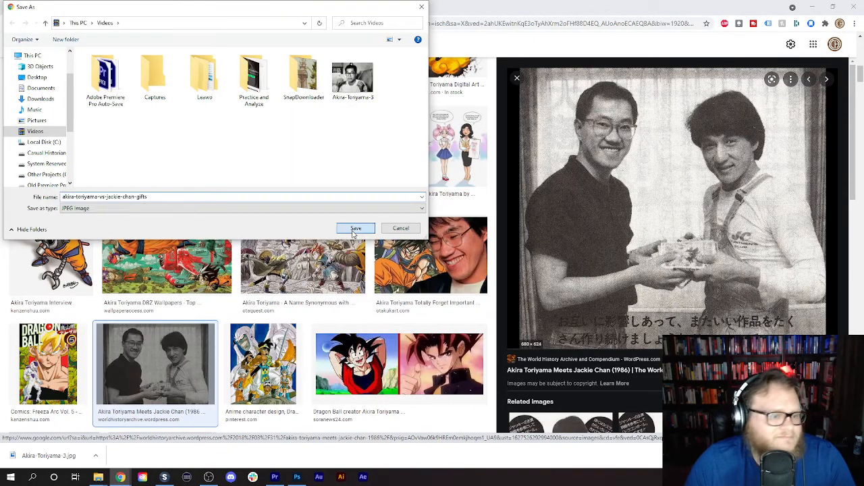
{"action": "left_click", "coordinate": [513, 79]}
- Find the Mango Zero photo of Toriyama at his drawing desk, save it as images in Videos and skim the remaining results
{"action": "scroll", "coordinate": [374, 220], "scroll_direction": "down", "scroll_amount": 5}
{"action": "scroll", "coordinate": [374, 219], "scroll_direction": "down", "scroll_amount": 6}
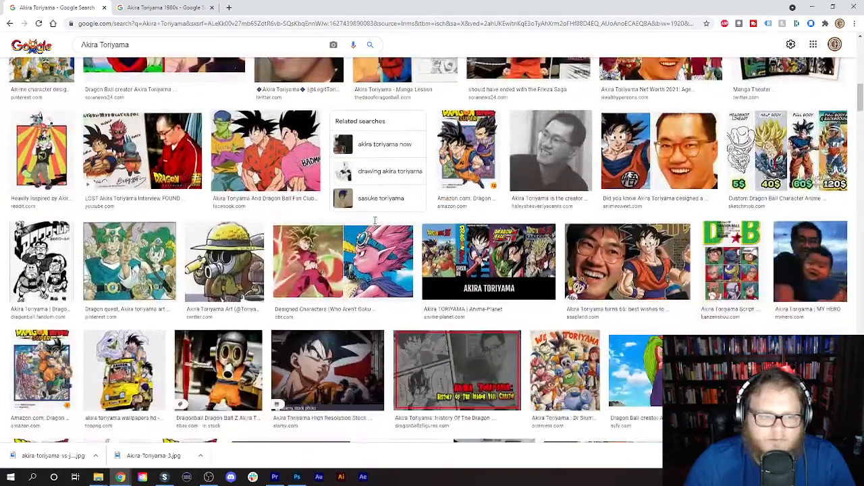
{"action": "scroll", "coordinate": [374, 225], "scroll_direction": "down", "scroll_amount": 10}
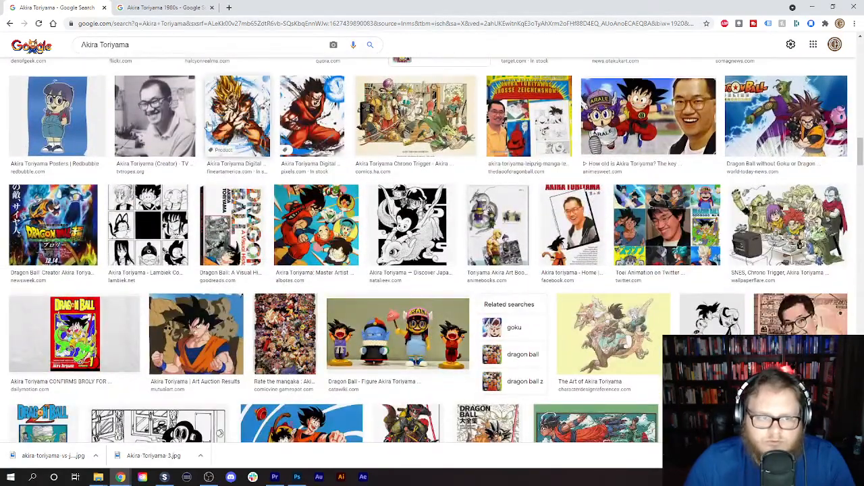
{"action": "left_click", "coordinate": [135, 106]}
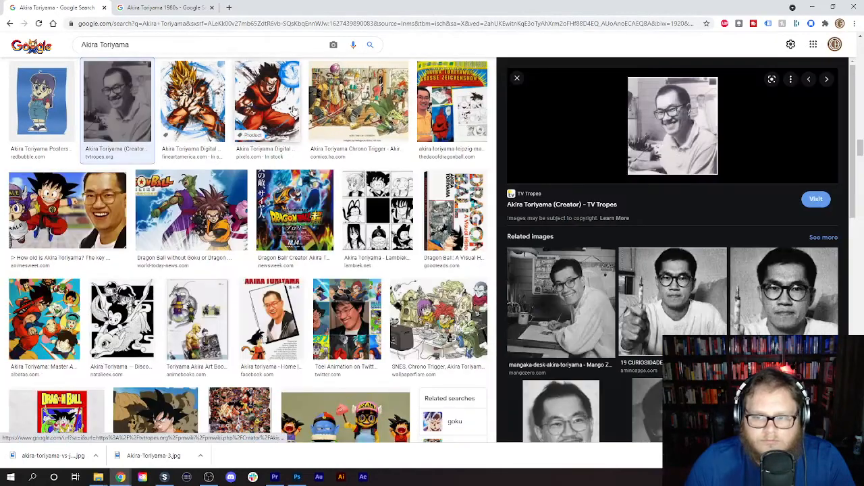
{"action": "scroll", "coordinate": [625, 277], "scroll_direction": "down", "scroll_amount": 2}
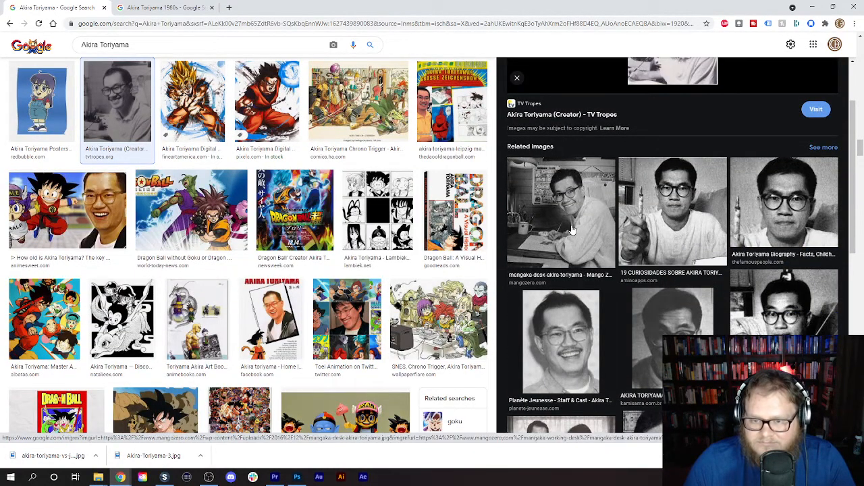
{"action": "left_click", "coordinate": [571, 230]}
{"action": "right_click", "coordinate": [624, 168]}
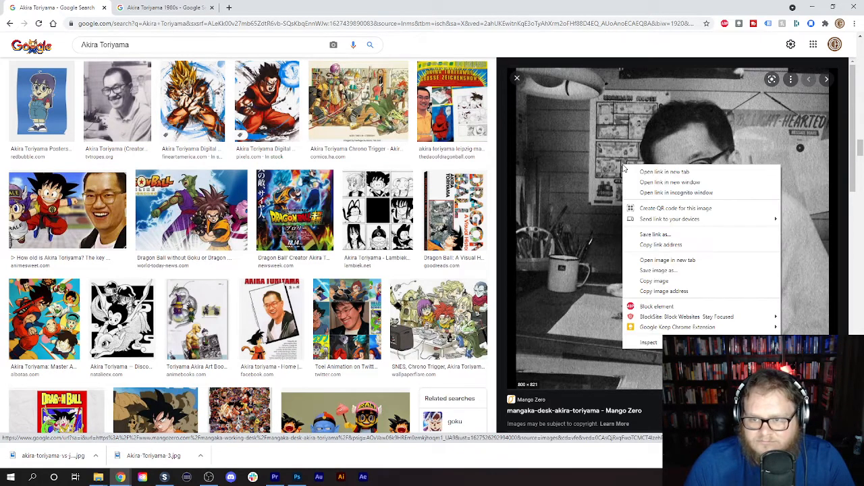
{"action": "left_click", "coordinate": [650, 263]}
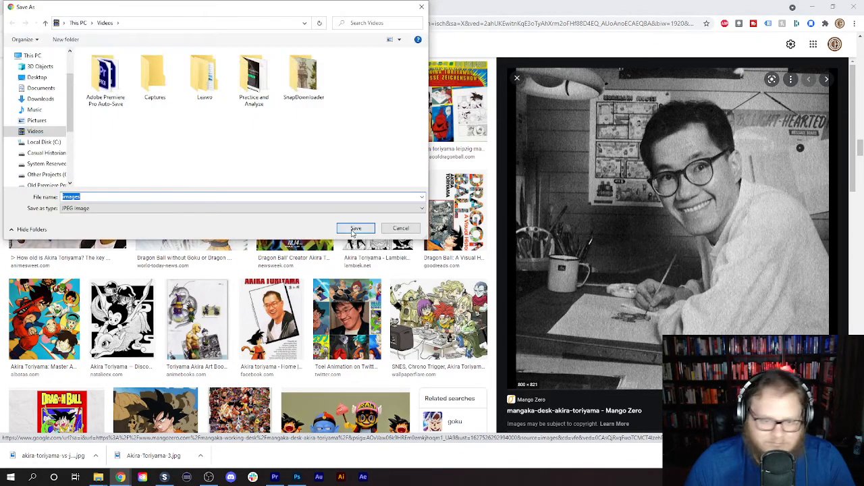
{"action": "left_click", "coordinate": [354, 229]}
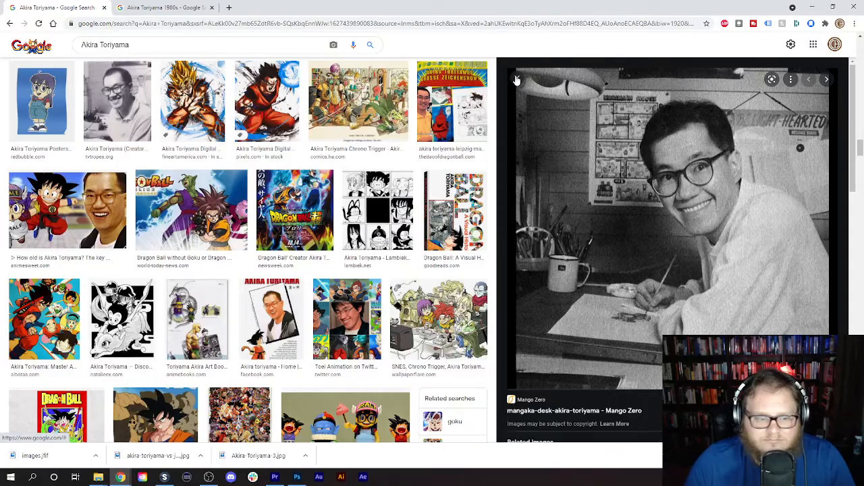
{"action": "left_click", "coordinate": [516, 80]}
{"action": "scroll", "coordinate": [424, 186], "scroll_direction": "down", "scroll_amount": 5}
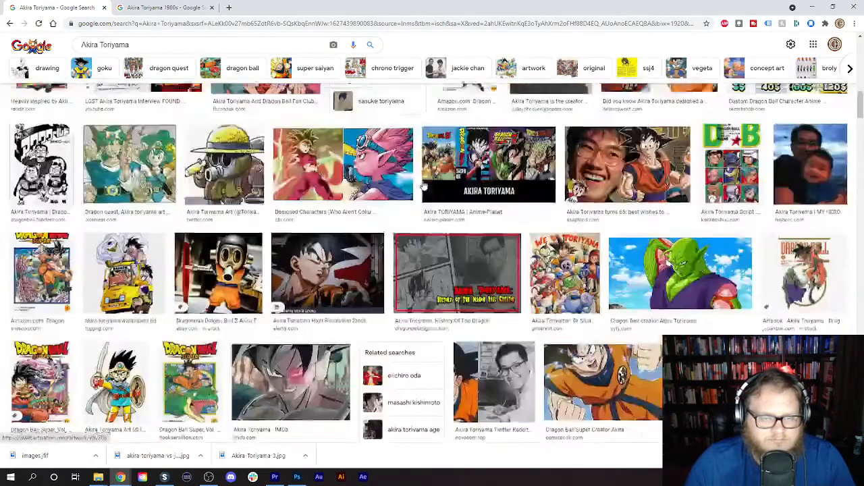
{"action": "scroll", "coordinate": [424, 186], "scroll_direction": "up", "scroll_amount": 5}
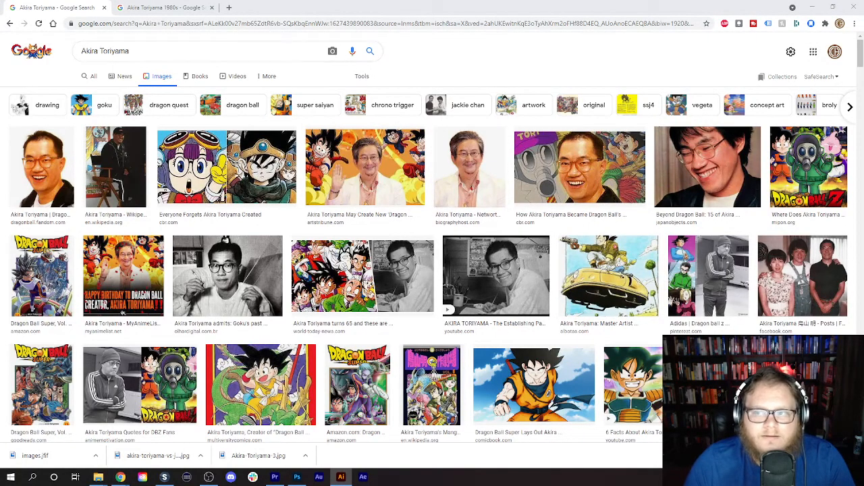
- Switch back to Premiere Pro and play the Shorts Template sequence from its beginning
{"action": "left_click", "coordinate": [810, 8]}
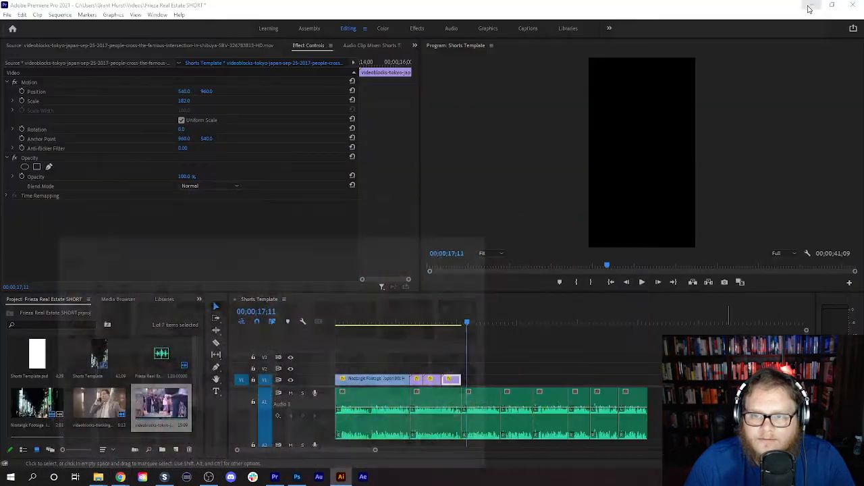
{"action": "left_click_drag", "start_coordinate": [466, 324], "coordinate": [303, 347]}
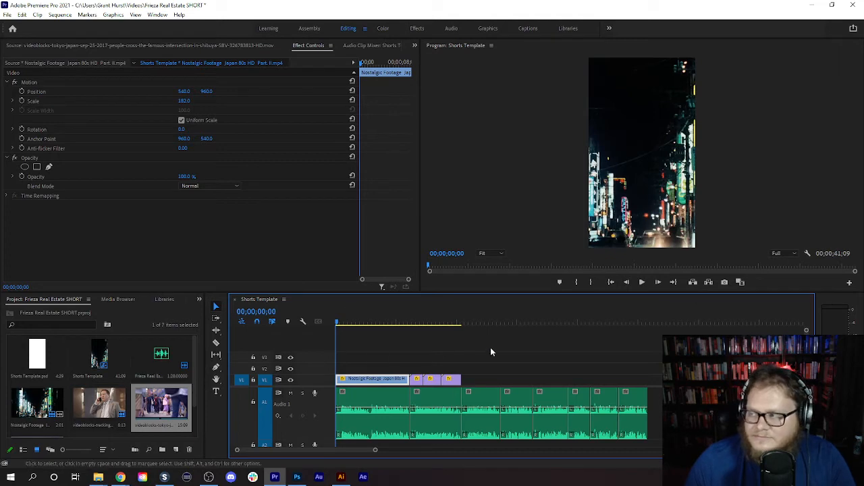
{"action": "left_click", "coordinate": [641, 282]}
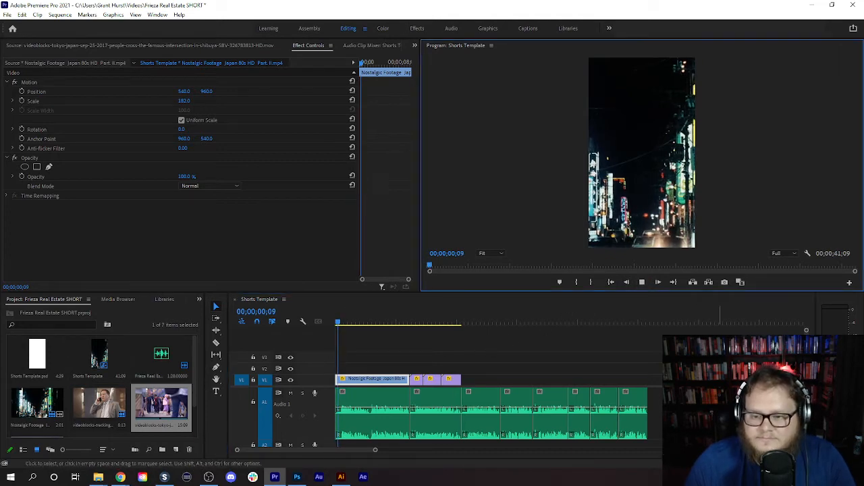
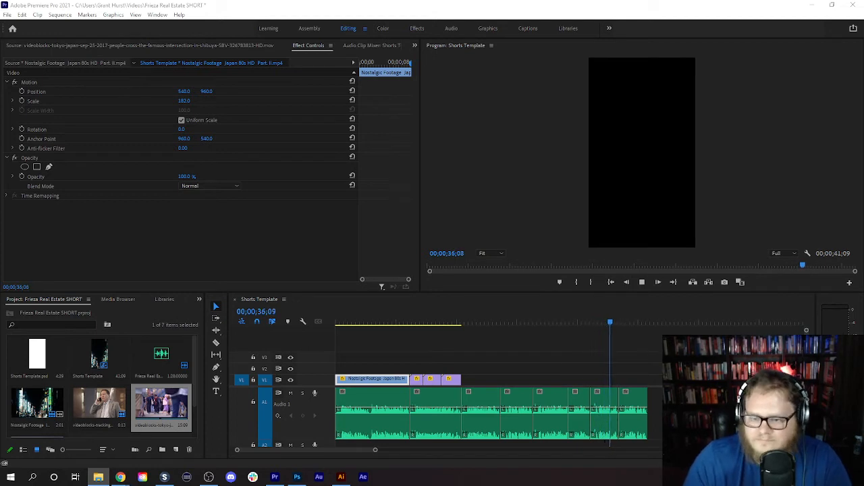
- Replay the voice-over around the third to sixth audio sections to decide which images they need
{"action": "left_click", "coordinate": [642, 282]}
{"action": "left_click_drag", "start_coordinate": [570, 322], "coordinate": [551, 321]}
{"action": "left_click", "coordinate": [638, 283]}
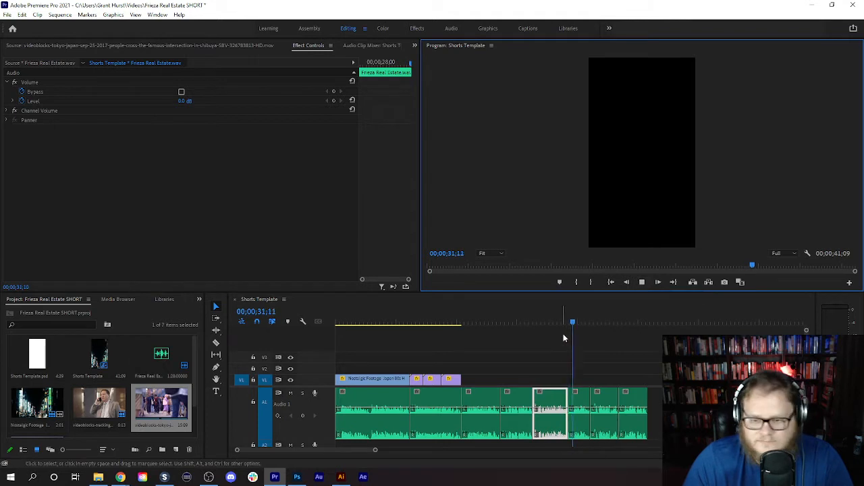
{"action": "left_click", "coordinate": [642, 282]}
{"action": "left_click_drag", "start_coordinate": [541, 327], "coordinate": [497, 323]}
{"action": "left_click", "coordinate": [643, 282]}
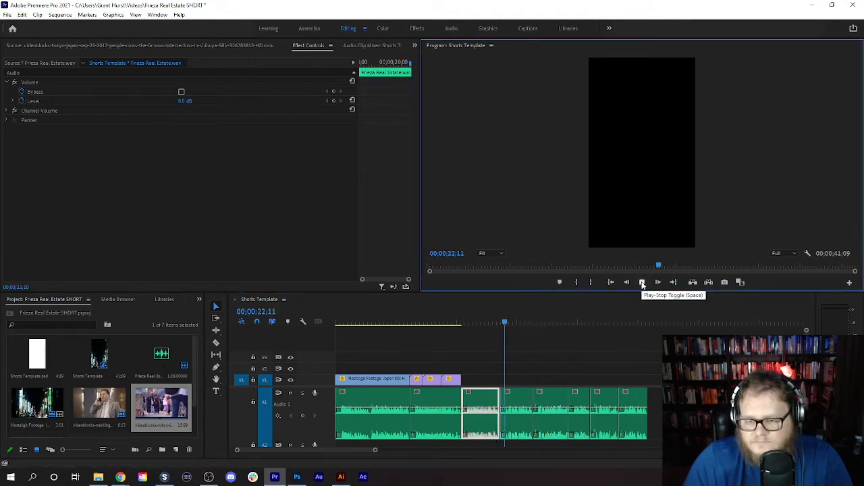
{"action": "left_click", "coordinate": [642, 283]}
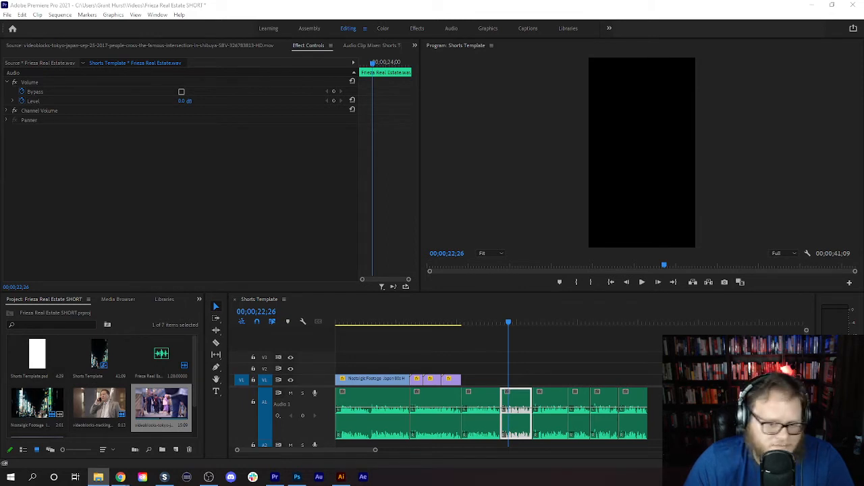
- Import the three Toriyama .ai photos and place them on V1 after the Shibuya crowd clip, with the Jackie Chan photo cutting the first one short
{"action": "left_click_drag", "start_coordinate": [460, 409], "coordinate": [274, 457]}
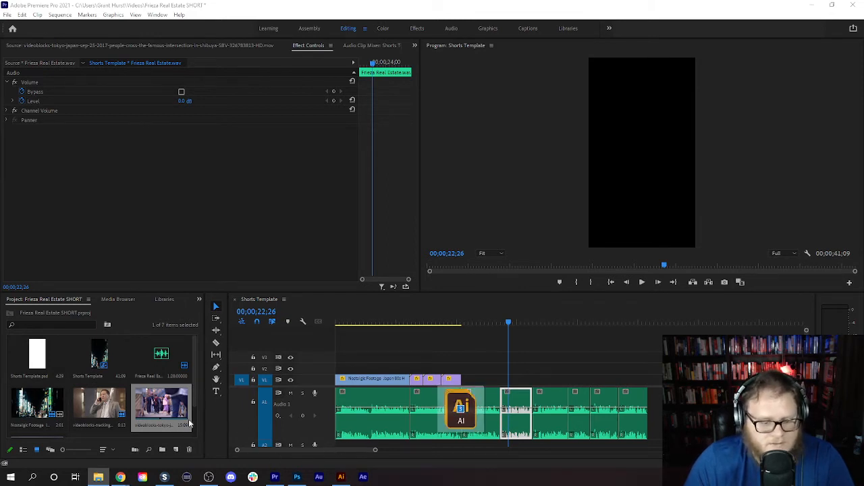
{"action": "left_click_drag", "start_coordinate": [189, 424], "coordinate": [193, 422]}
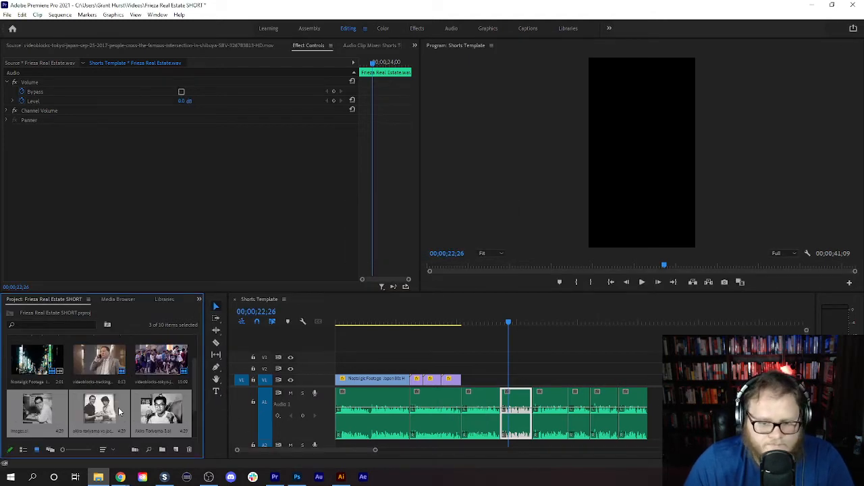
{"action": "left_click", "coordinate": [120, 412]}
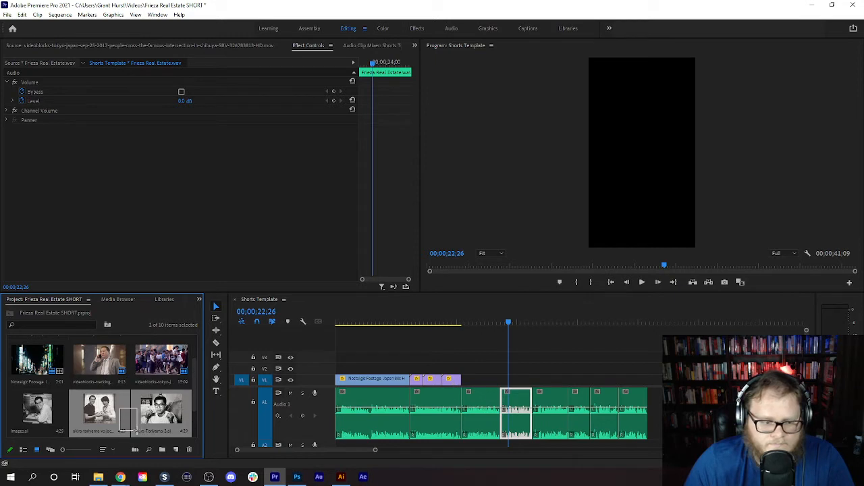
{"action": "left_click", "coordinate": [22, 418]}
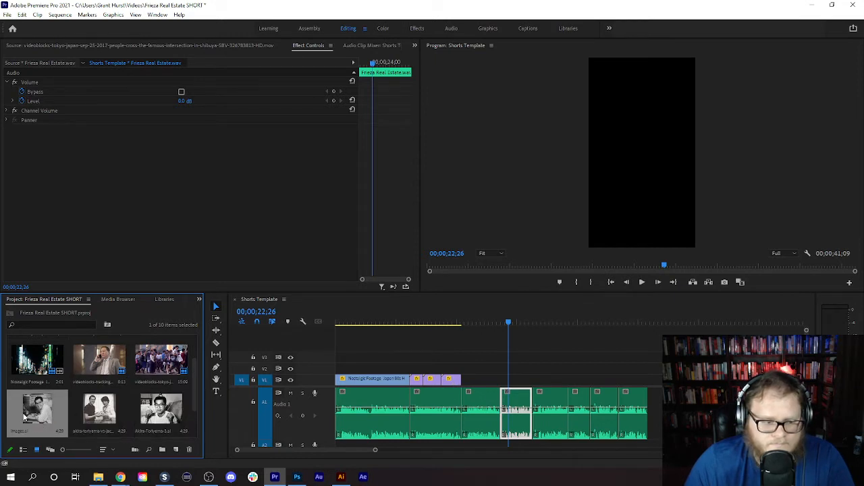
{"action": "left_click", "coordinate": [108, 413], "text": "shift"}
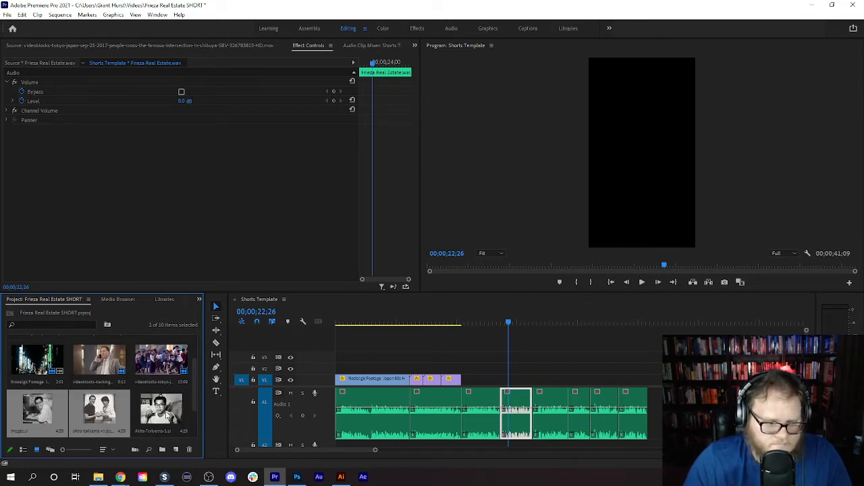
{"action": "left_click", "coordinate": [166, 413], "text": "shift"}
{"action": "left_click_drag", "start_coordinate": [254, 413], "coordinate": [496, 379]}
{"action": "left_click", "coordinate": [476, 379]}
- Play from the end of the Shibuya crowd clip and check the placed Toriyama photos against the voice-over
{"action": "left_click_drag", "start_coordinate": [499, 323], "coordinate": [461, 327]}
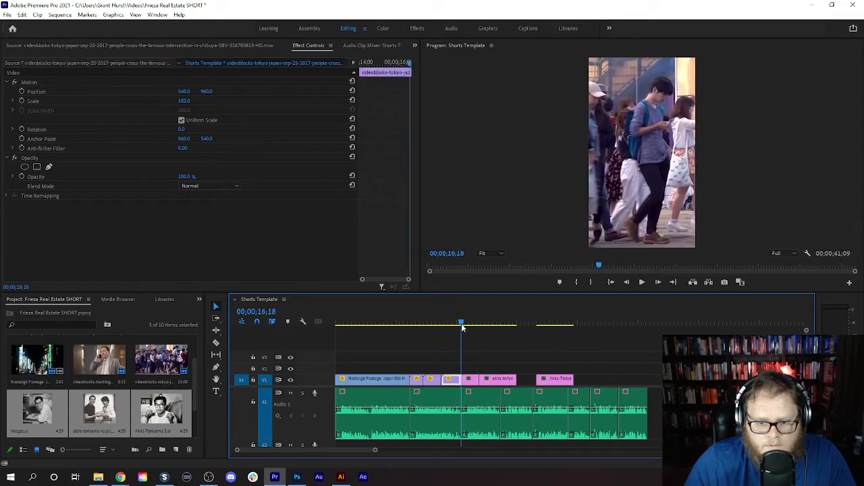
{"action": "left_click", "coordinate": [639, 283]}
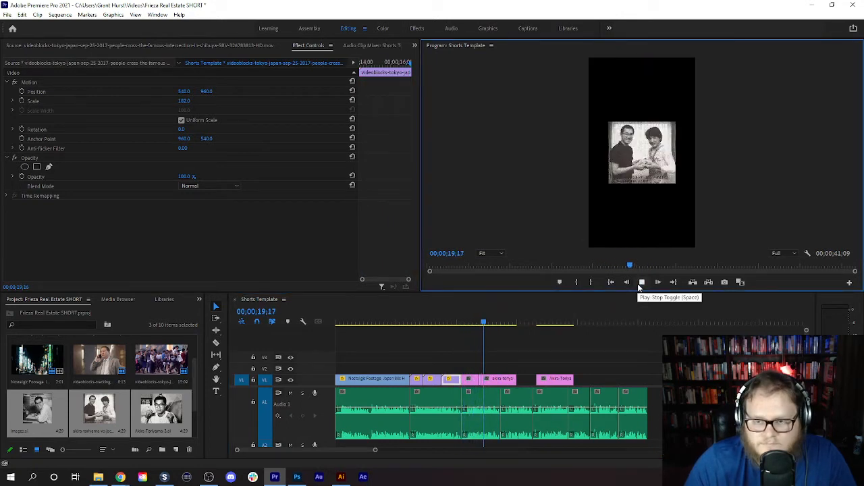
{"action": "left_click", "coordinate": [495, 381]}
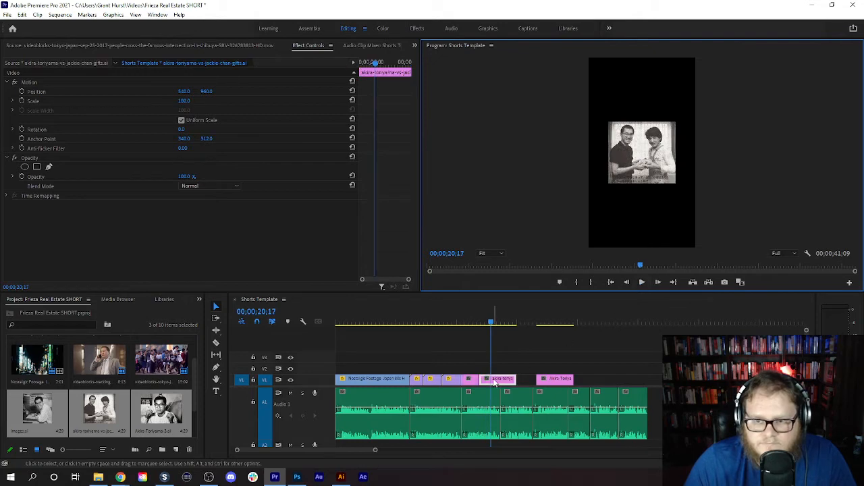
{"action": "left_click", "coordinate": [473, 324]}
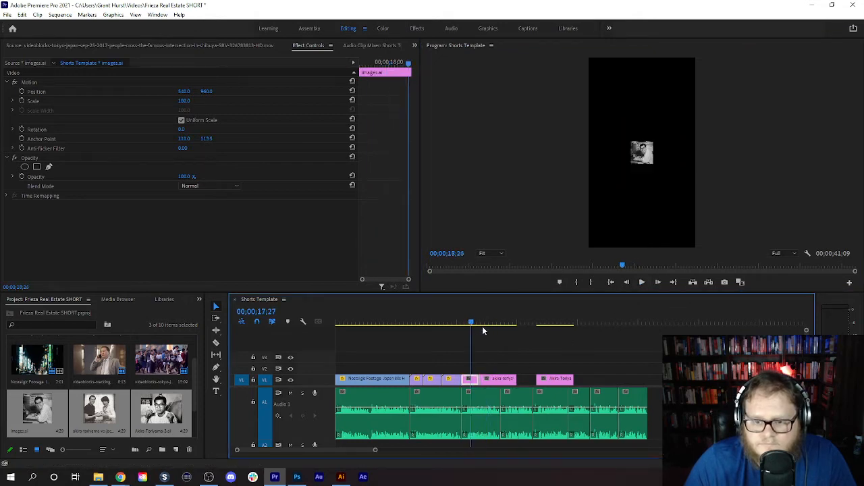
{"action": "left_click", "coordinate": [538, 324]}
{"action": "left_click", "coordinate": [551, 332]}
{"action": "left_click", "coordinate": [476, 335]}
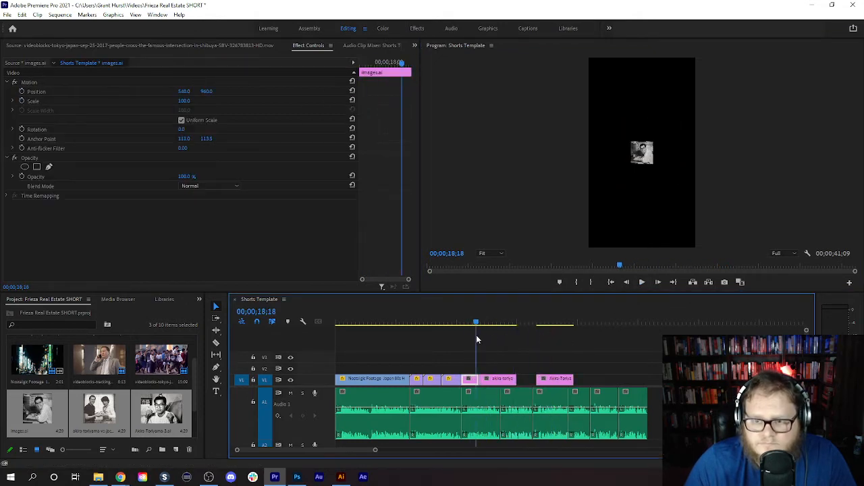
- Delete the Jackie Chan photo and the Akira-Toriyama-3 photo from V1, keeping only images.ai
{"action": "left_click", "coordinate": [496, 378]}
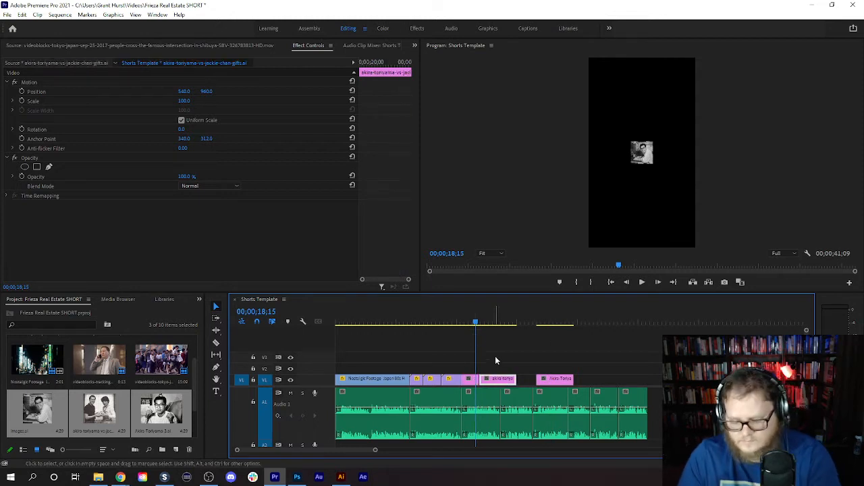
{"action": "key", "text": "Delete"}
{"action": "left_click", "coordinate": [548, 378]}
{"action": "key", "text": "Delete"}
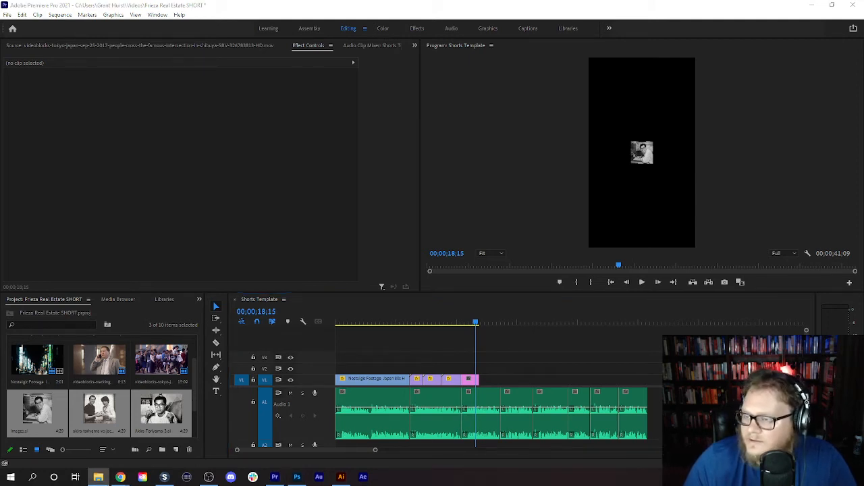
- Switch to Chrome, search Google Images for "The Saiyans" and skim the results for a usable picture
{"action": "key", "text": "alt+Tab"}
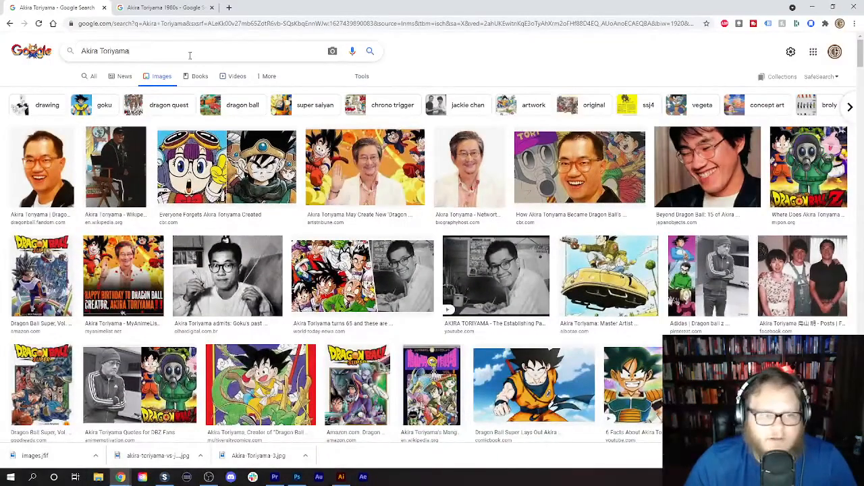
{"action": "triple_click", "coordinate": [185, 54]}
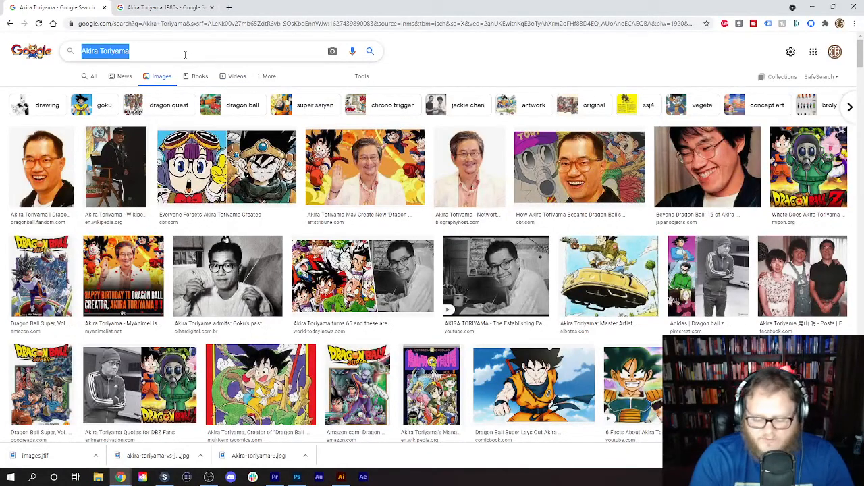
{"action": "type", "text": "The Saiyans"}
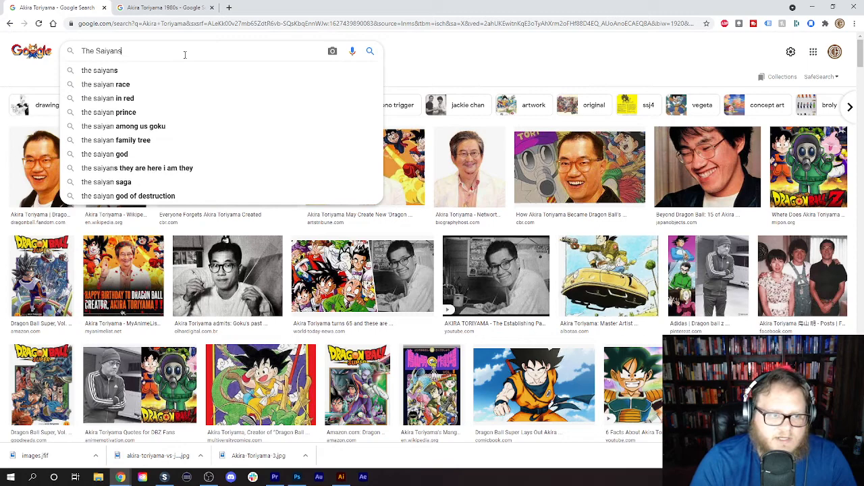
{"action": "key", "text": "Return"}
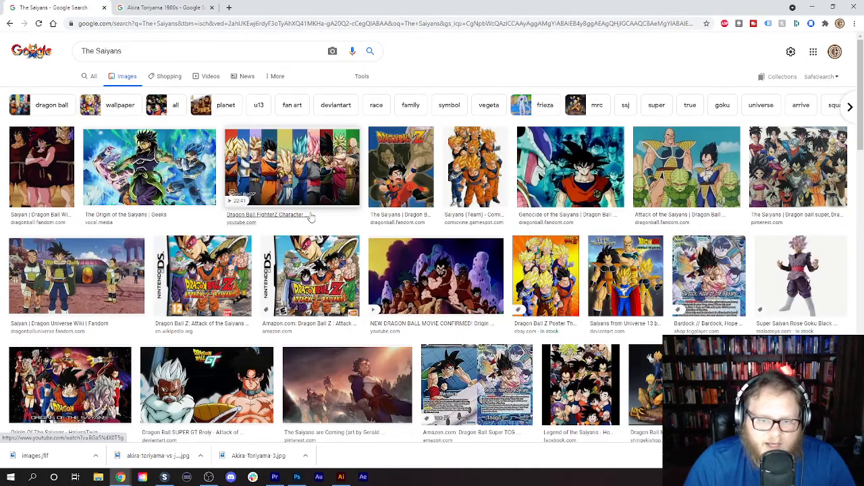
{"action": "scroll", "coordinate": [309, 213], "scroll_direction": "down", "scroll_amount": 3}
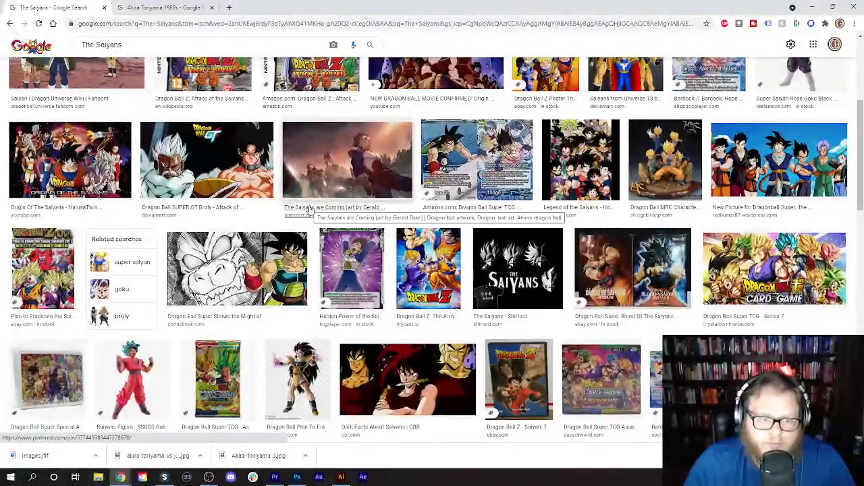
{"action": "scroll", "coordinate": [309, 210], "scroll_direction": "down", "scroll_amount": 2}
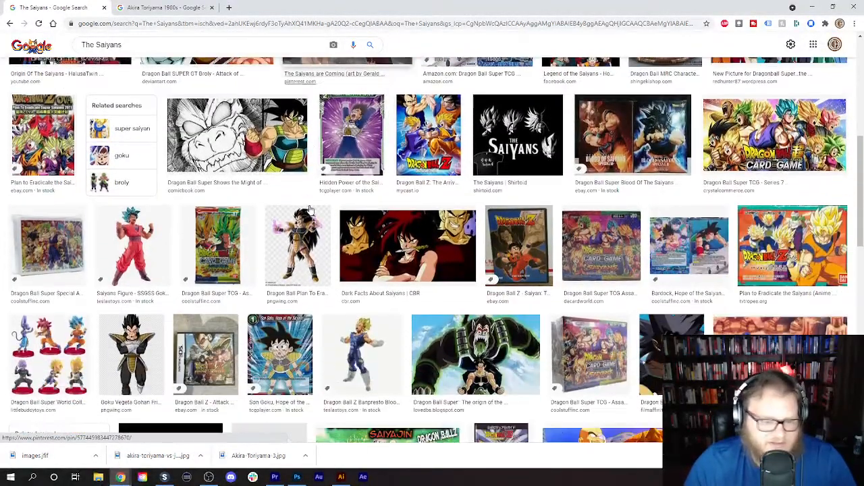
{"action": "scroll", "coordinate": [311, 207], "scroll_direction": "up", "scroll_amount": 2}
{"action": "scroll", "coordinate": [311, 206], "scroll_direction": "up", "scroll_amount": 4}
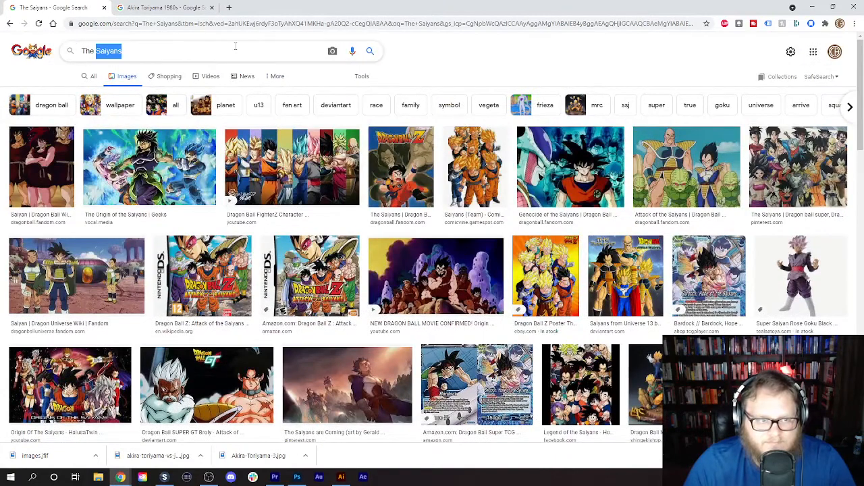
- Search Google Images for "Raditz" and save the Videogaming Wiki full-body render under its suggested file name in Videos
{"action": "triple_click", "coordinate": [235, 46]}
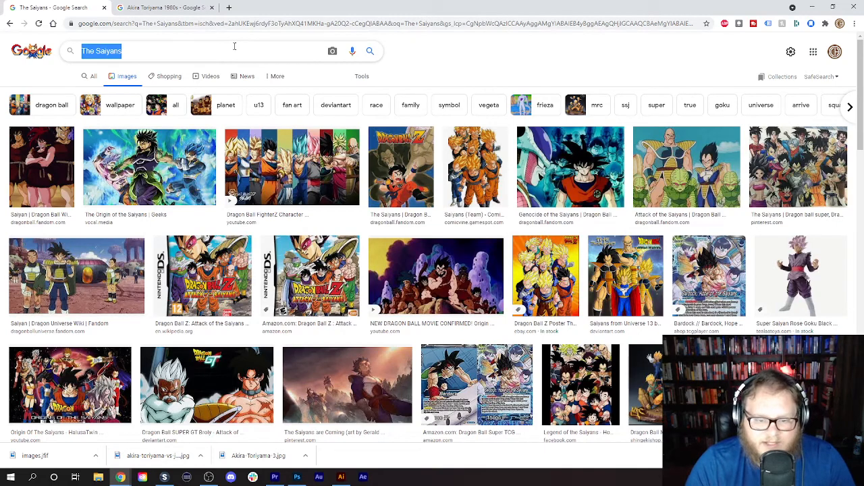
{"action": "type", "text": "Rad"}
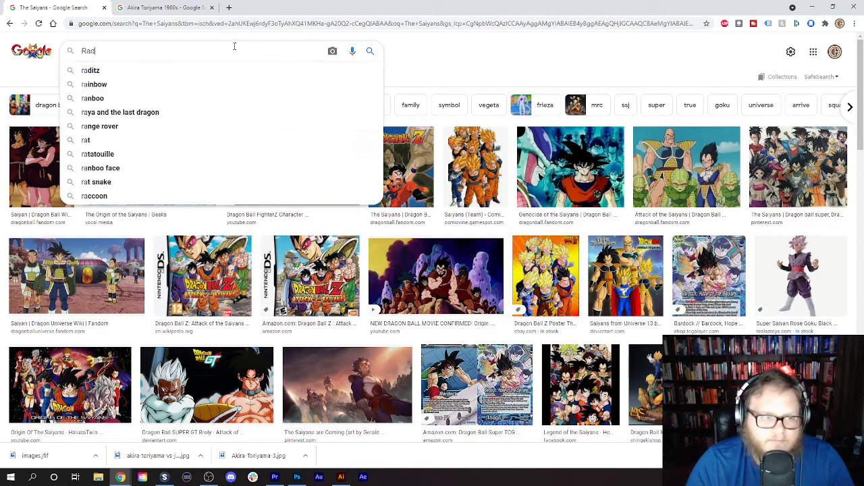
{"action": "type", "text": "itz"}
{"action": "key", "text": "Return"}
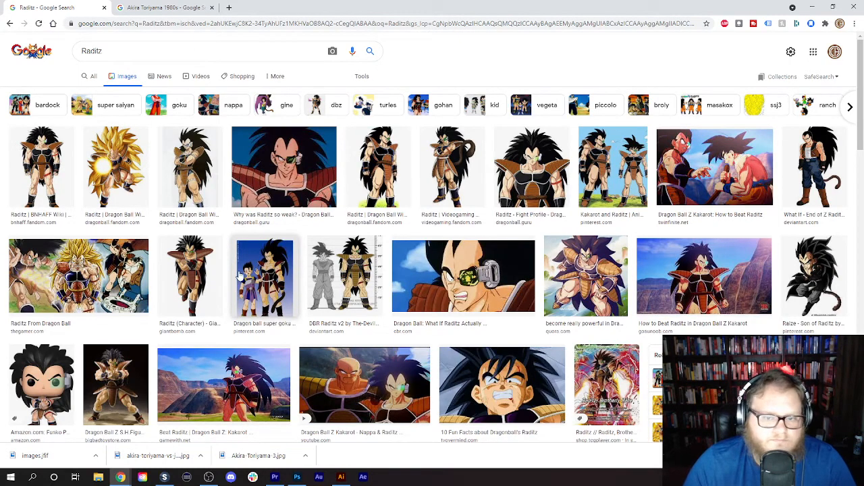
{"action": "left_click", "coordinate": [456, 178]}
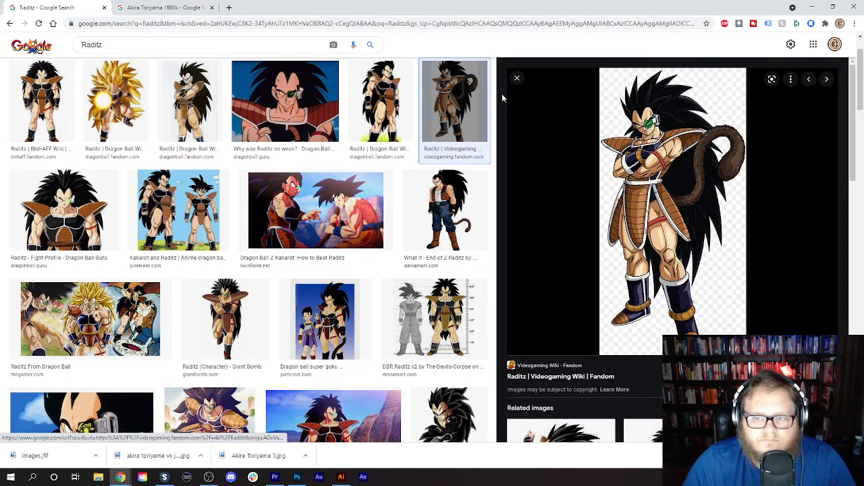
{"action": "right_click", "coordinate": [652, 164]}
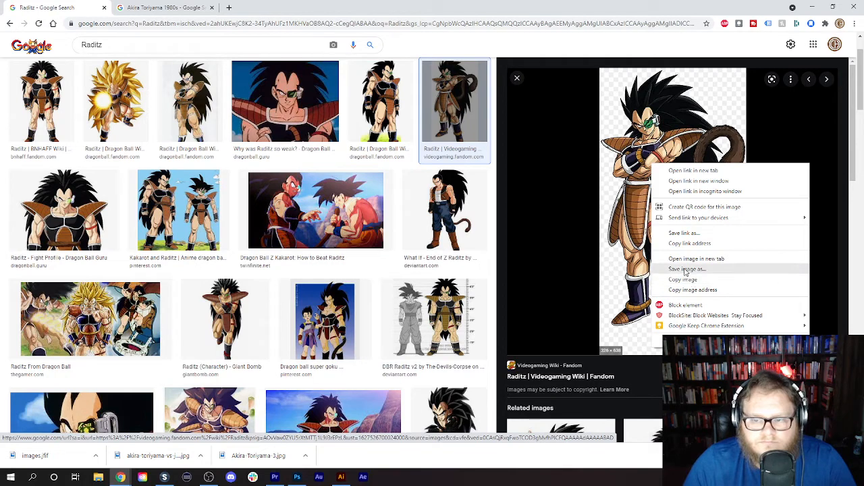
{"action": "left_click", "coordinate": [686, 270]}
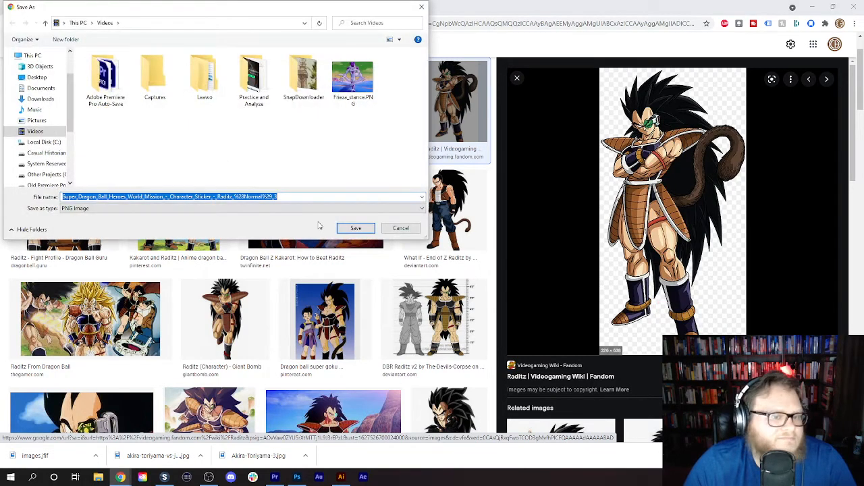
{"action": "left_click", "coordinate": [356, 229]}
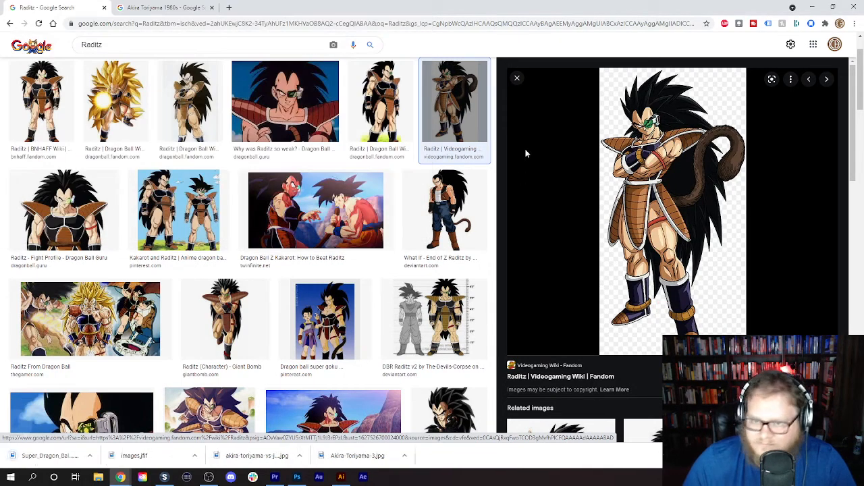
{"action": "left_click", "coordinate": [516, 78]}
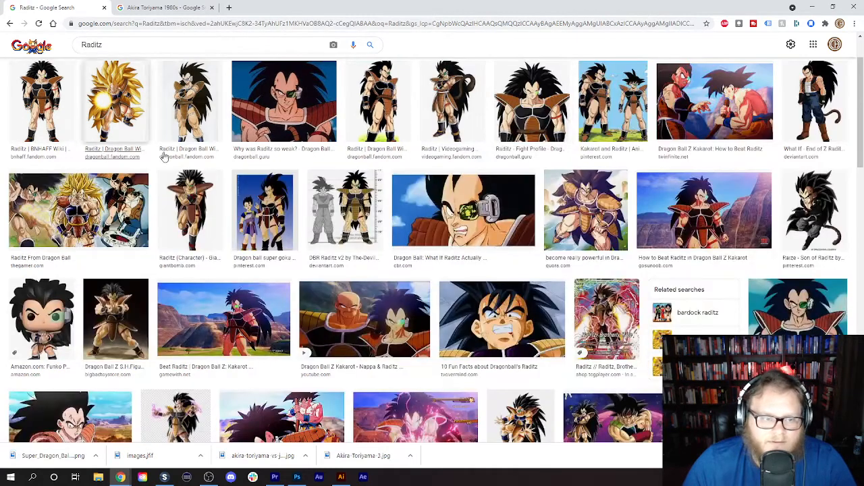
- Search Google Images for "Nappa" and save the VsDebating Wiki full-body render as Nappa in Videos
{"action": "scroll", "coordinate": [135, 108], "scroll_direction": "up", "scroll_amount": 2}
{"action": "triple_click", "coordinate": [141, 51]}
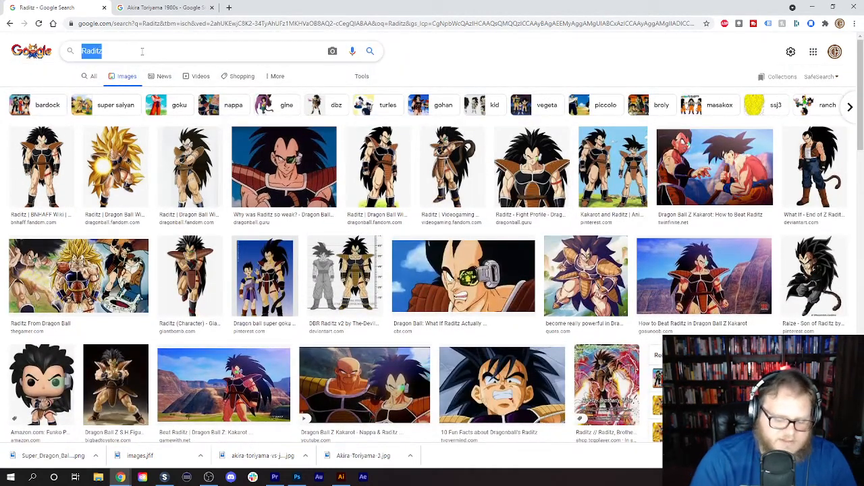
{"action": "type", "text": "Nappa"}
{"action": "key", "text": "Return"}
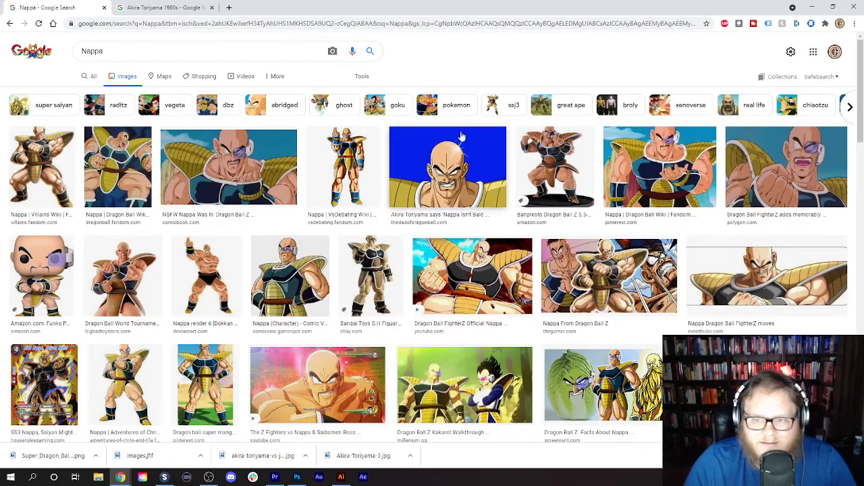
{"action": "left_click", "coordinate": [357, 169]}
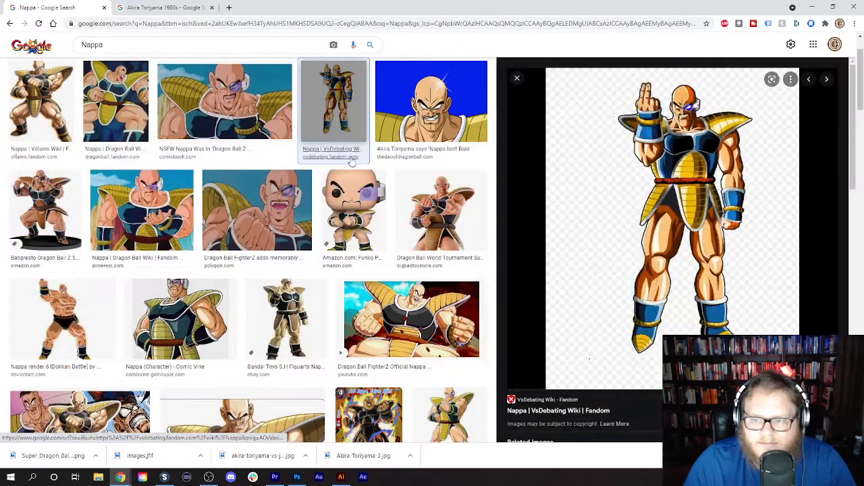
{"action": "right_click", "coordinate": [706, 165]}
{"action": "left_click", "coordinate": [738, 269]}
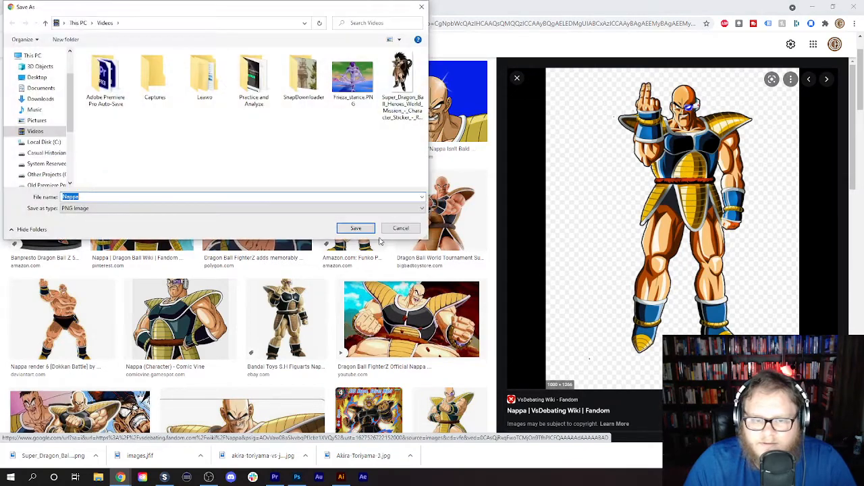
{"action": "left_click", "coordinate": [356, 228]}
{"action": "left_click", "coordinate": [517, 79]}
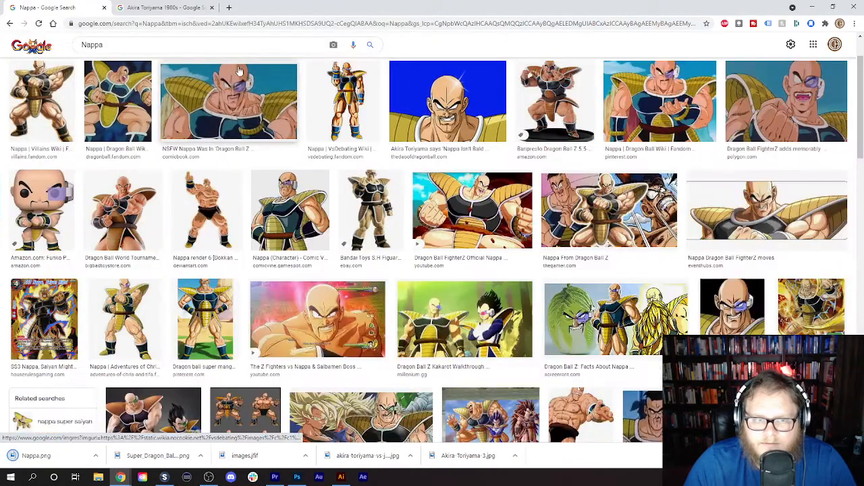
- Search Google Images for "Vegeta" and save the Giant Bomb full-body render as 3041772-b3a in Videos
{"action": "left_click", "coordinate": [192, 43]}
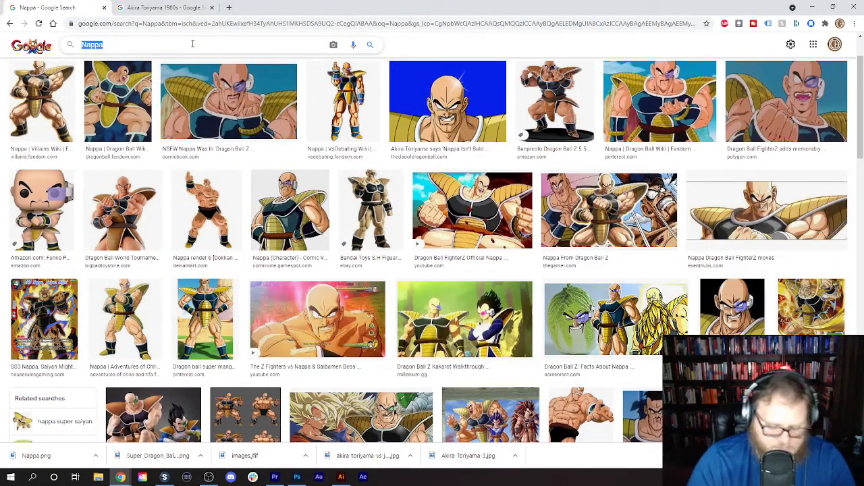
{"action": "type", "text": "Vegeta"}
{"action": "key", "text": "Return"}
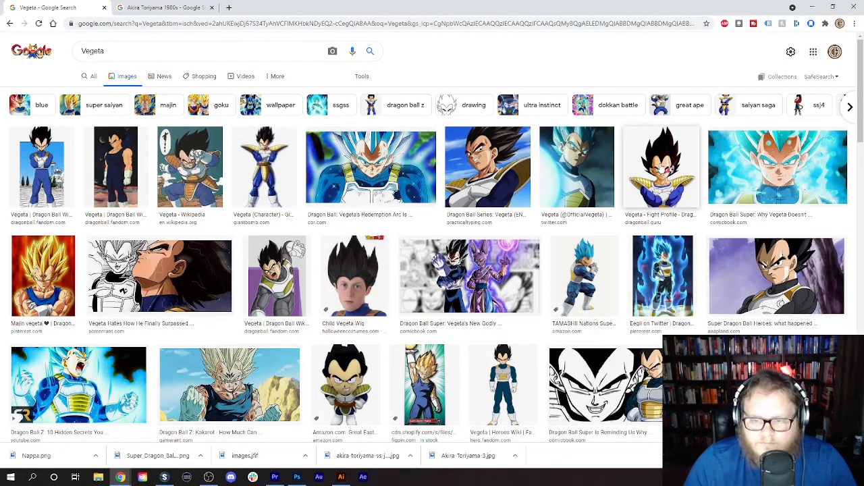
{"action": "left_click", "coordinate": [662, 169]}
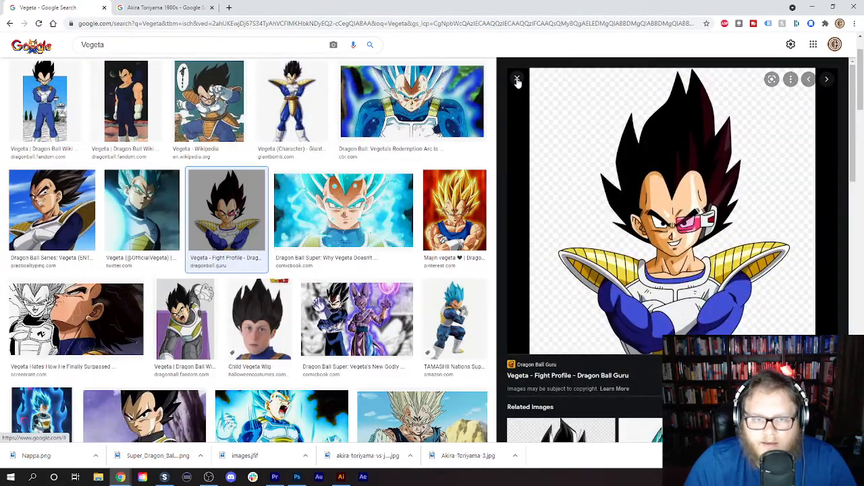
{"action": "left_click", "coordinate": [517, 80]}
{"action": "left_click", "coordinate": [248, 108]}
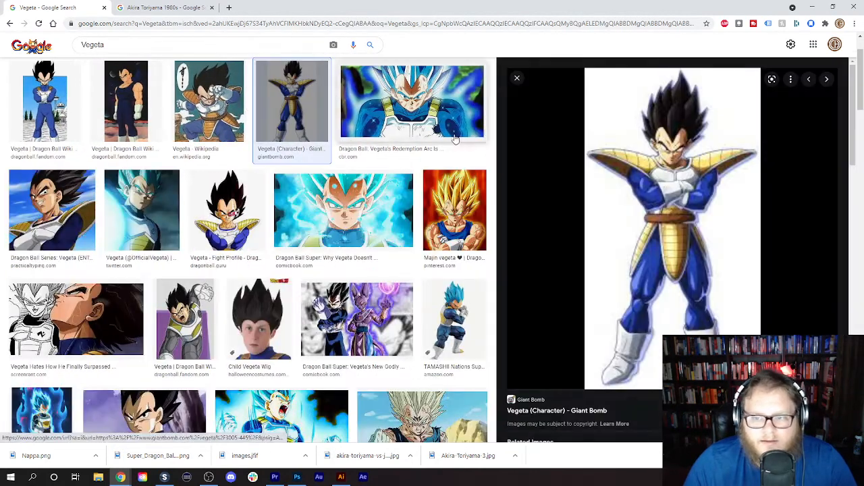
{"action": "right_click", "coordinate": [659, 162]}
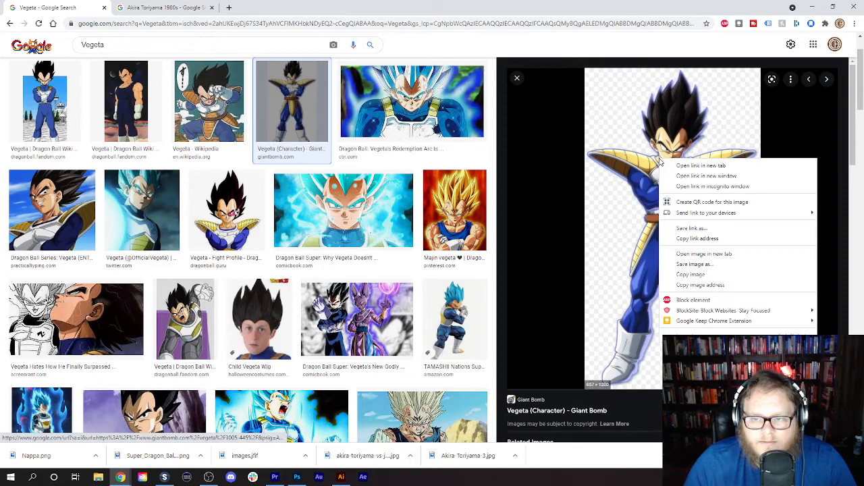
{"action": "left_click", "coordinate": [704, 264]}
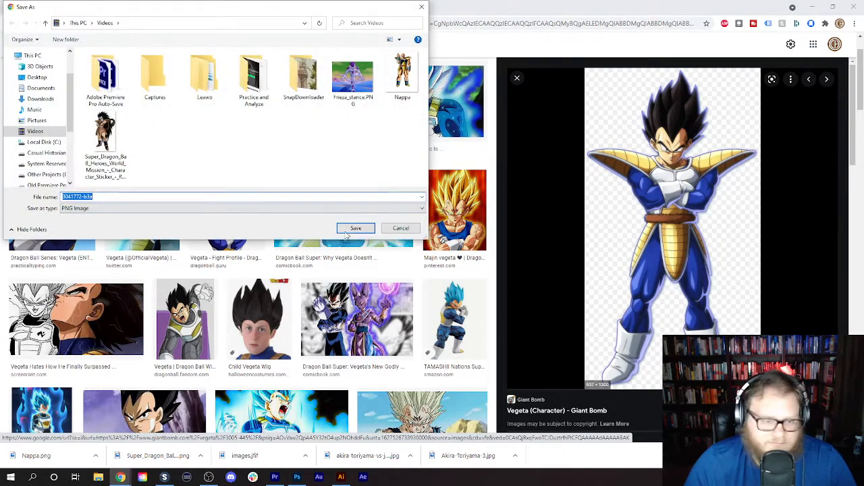
{"action": "left_click", "coordinate": [347, 230]}
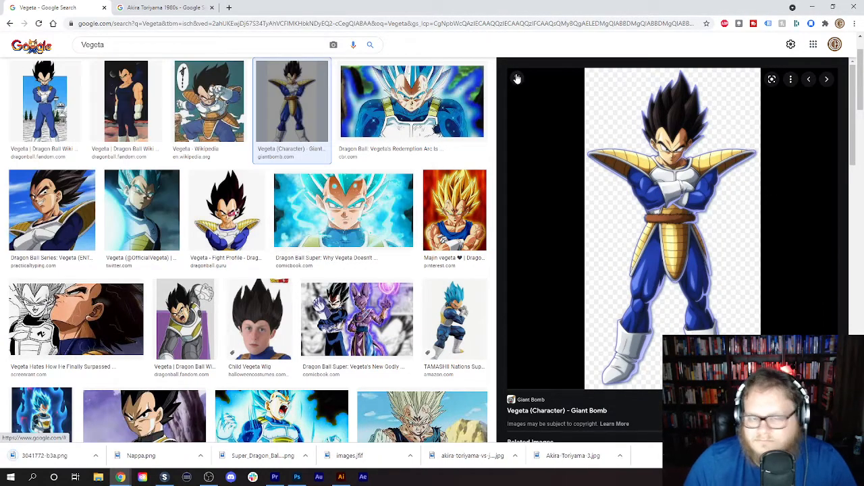
{"action": "left_click", "coordinate": [517, 79]}
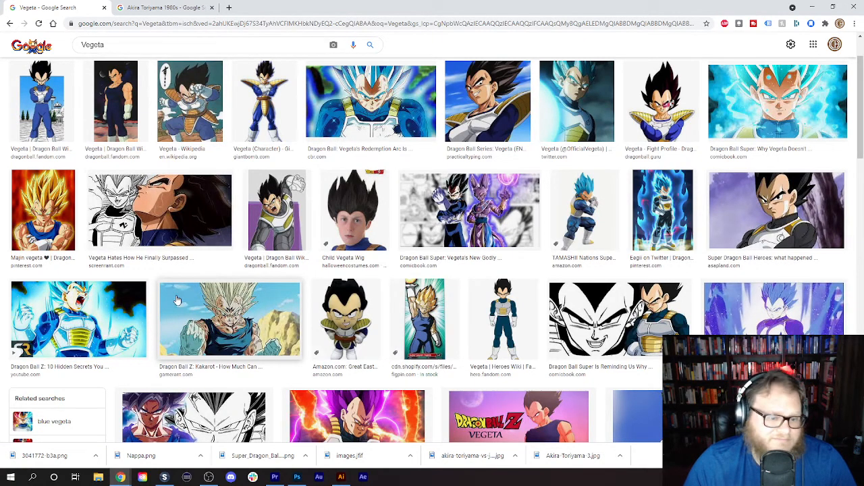
{"action": "scroll", "coordinate": [177, 300], "scroll_direction": "up", "scroll_amount": 2}
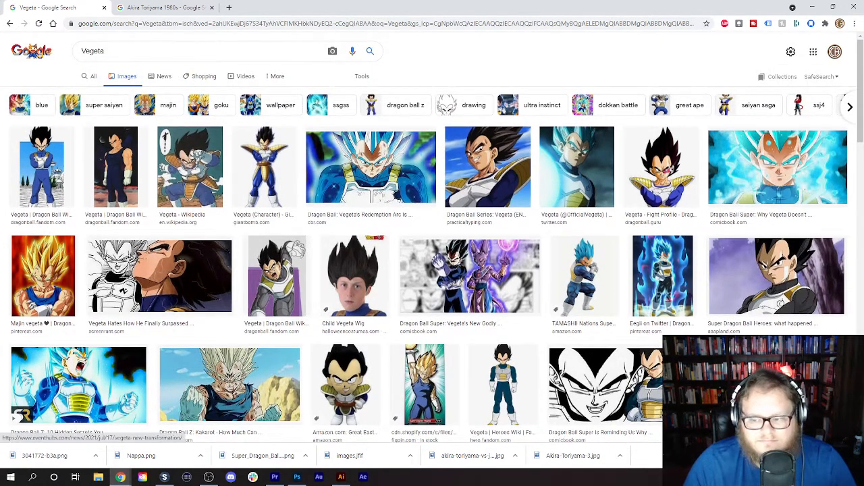
{"action": "left_click", "coordinate": [854, 456]}
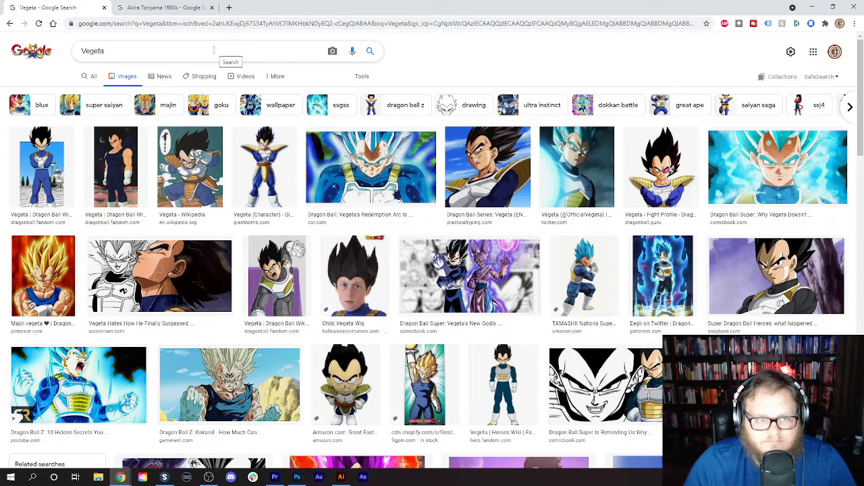
- Load YouTube in the browser tab holding the Akira Toriyama 1980s image results
{"action": "left_click", "coordinate": [162, 8]}
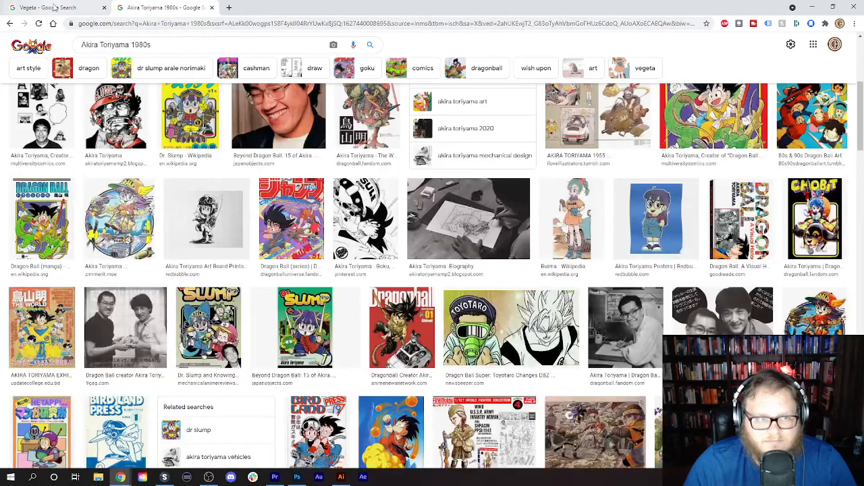
{"action": "left_click", "coordinate": [101, 10]}
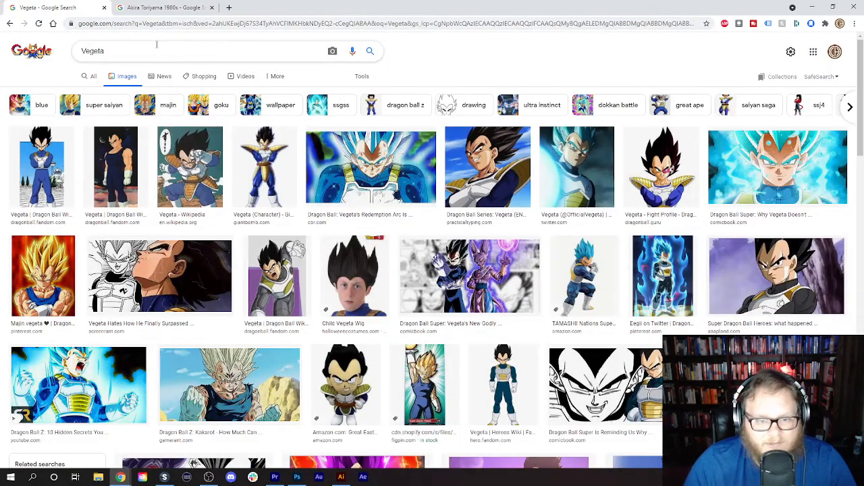
{"action": "left_click", "coordinate": [186, 8]}
{"action": "left_click", "coordinate": [191, 25]}
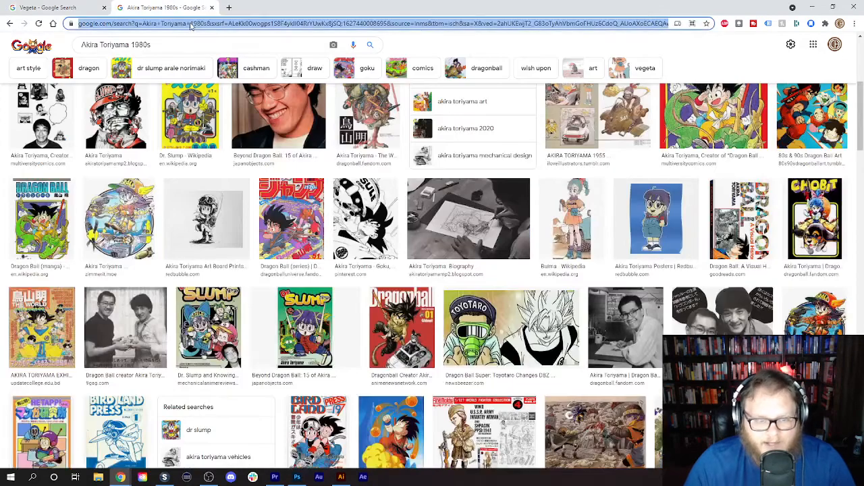
{"action": "type", "text": "tw"}
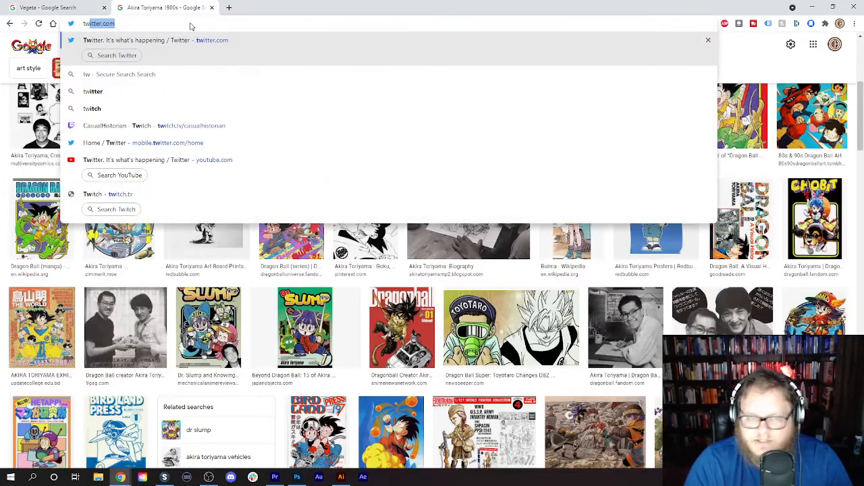
{"action": "key", "text": "BackSpace"}
{"action": "key", "text": "BackSpace"}
{"action": "type", "text": "y"}
{"action": "key", "text": "Return"}
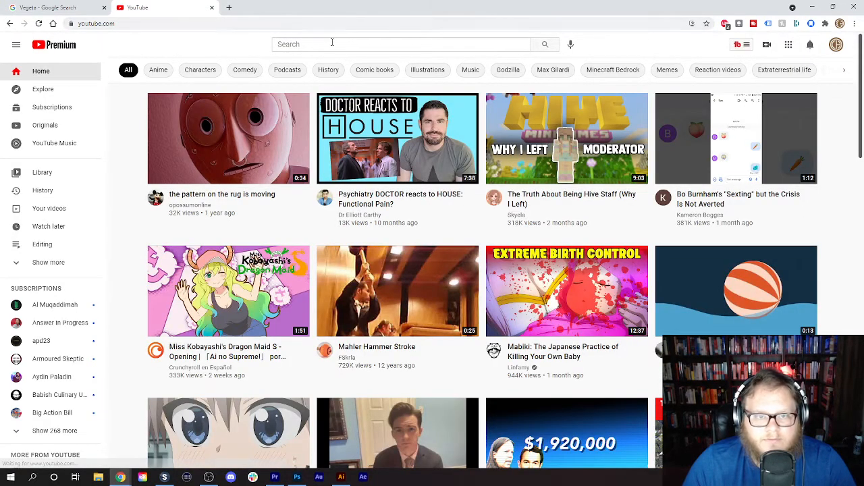
- Search YouTube for "ginyu force" and open the EpicDBZVids video "Ginyu Force Arrives"
{"action": "left_click", "coordinate": [331, 43]}
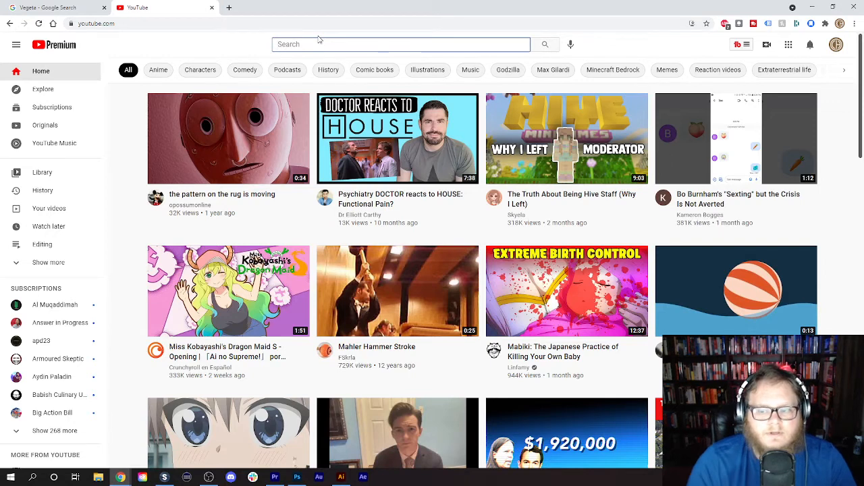
{"action": "type", "text": "y"}
{"action": "key", "text": "BackSpace"}
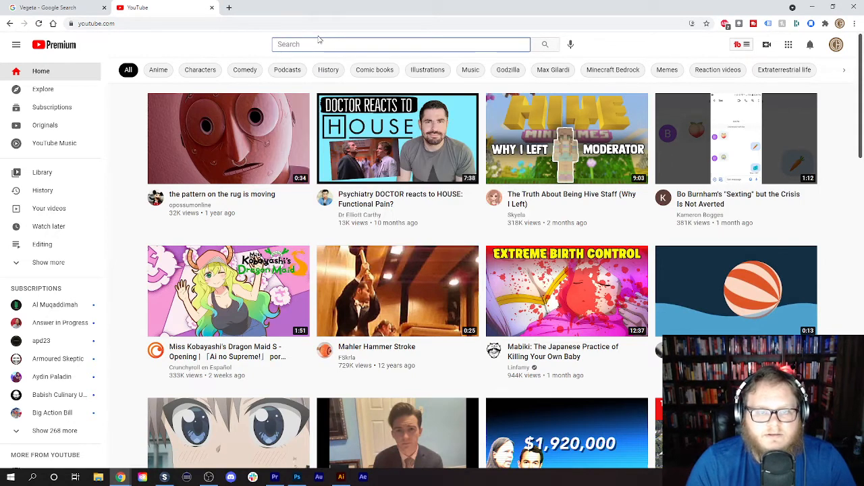
{"action": "type", "text": "ginyu f"}
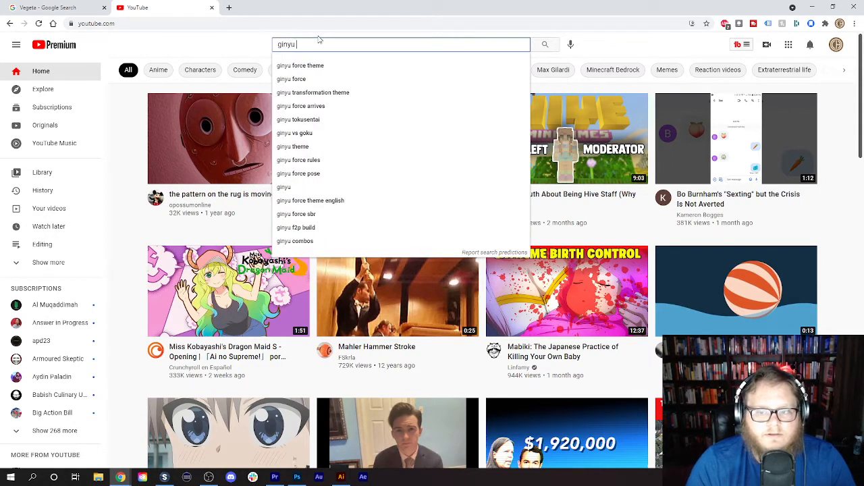
{"action": "type", "text": "orce"}
{"action": "key", "text": "Return"}
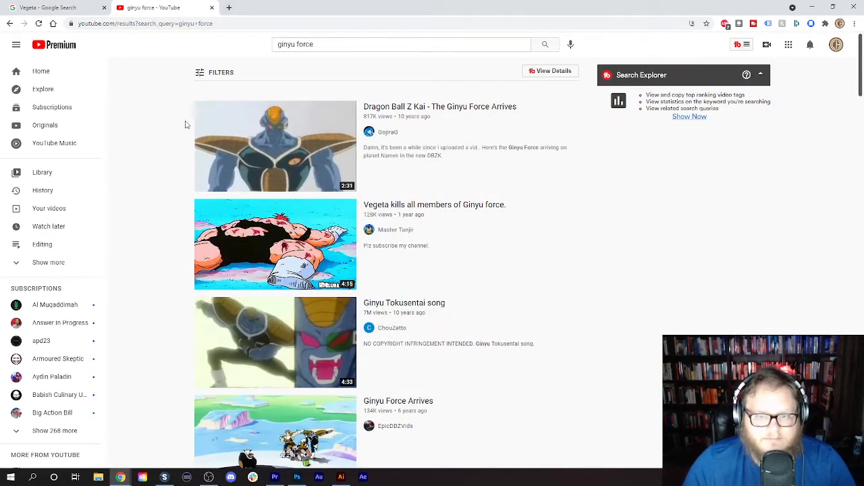
{"action": "mouse_move", "coordinate": [258, 155]}
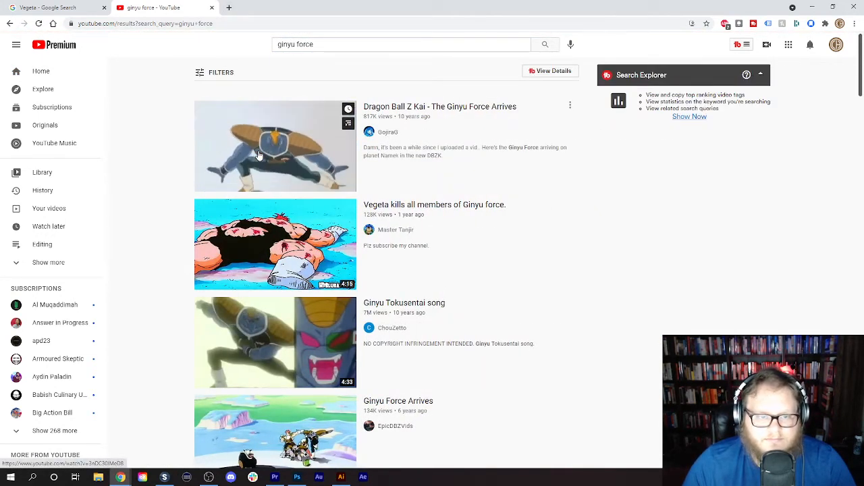
{"action": "scroll", "coordinate": [250, 223], "scroll_direction": "down", "scroll_amount": 3}
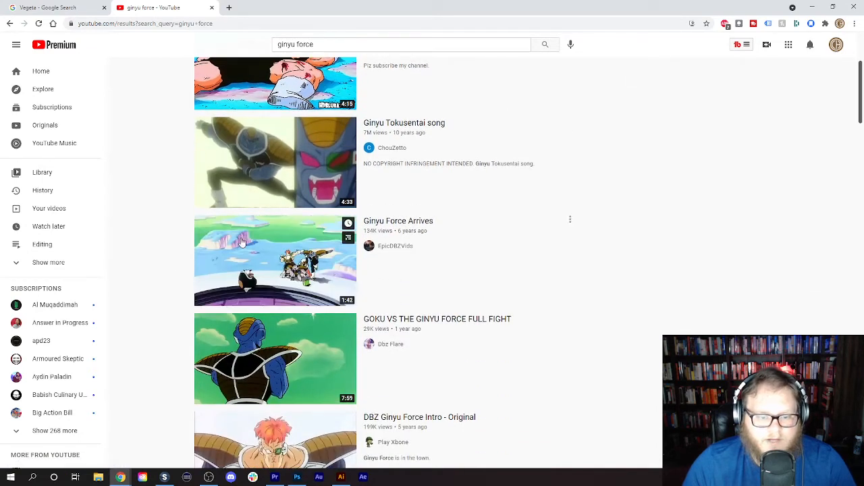
{"action": "left_click", "coordinate": [242, 242]}
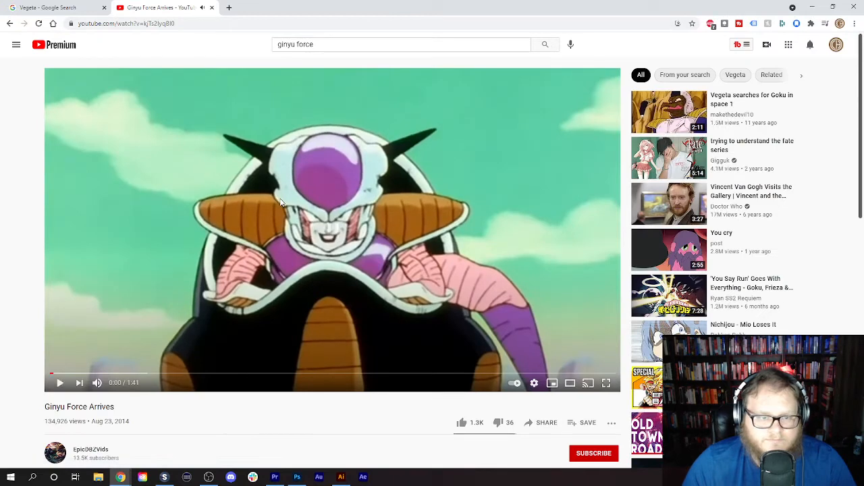
- Copy the video's URL, switch to SnapDownloader and download Ginyu Force Arrives as a Full HD 1080p MP4
{"action": "right_click", "coordinate": [114, 23]}
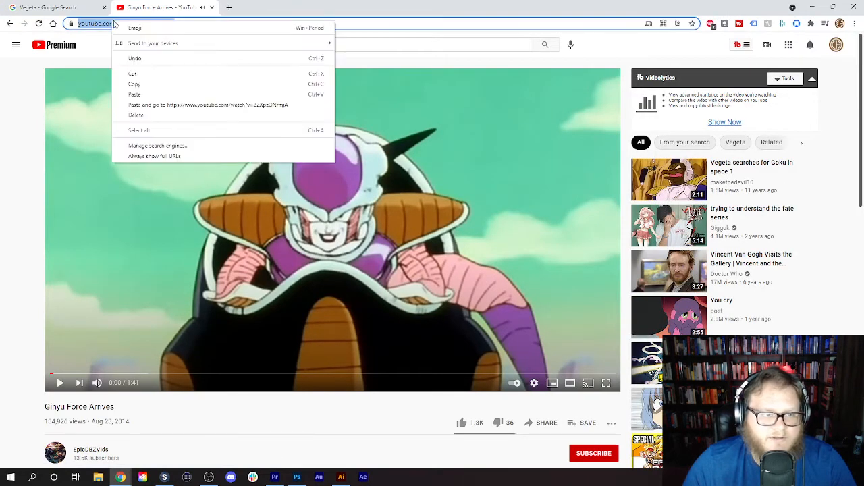
{"action": "left_click", "coordinate": [136, 85]}
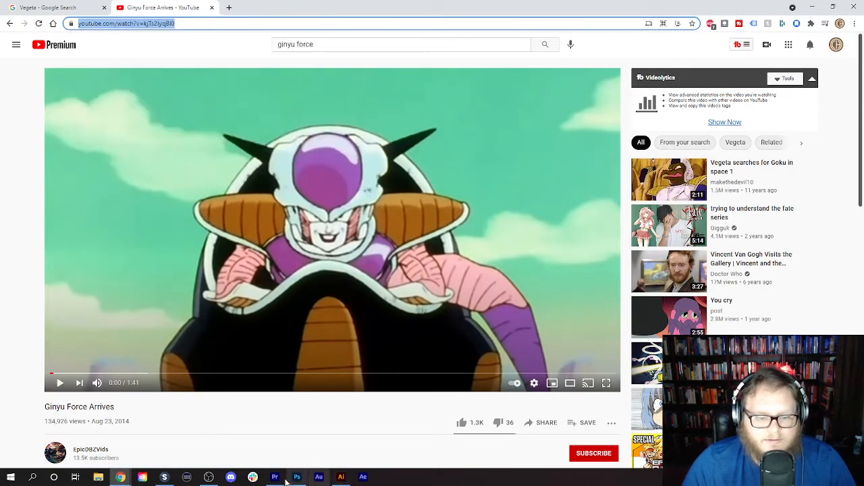
{"action": "left_click", "coordinate": [164, 477]}
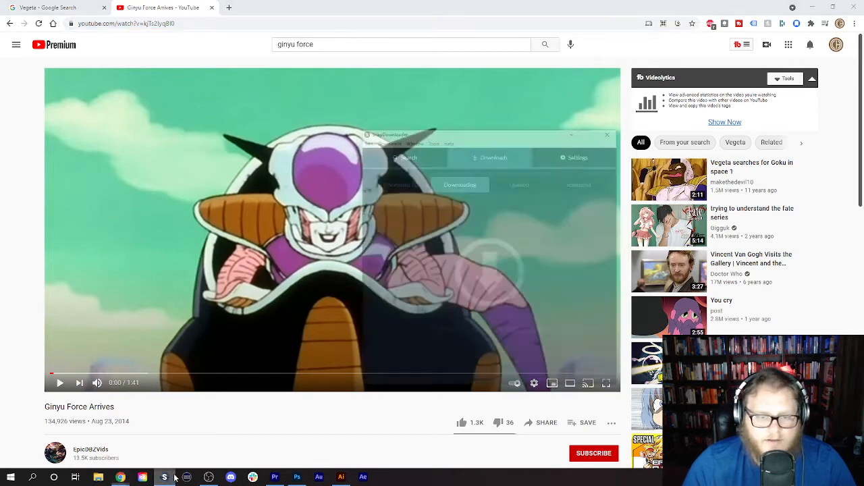
{"action": "left_click", "coordinate": [440, 108]}
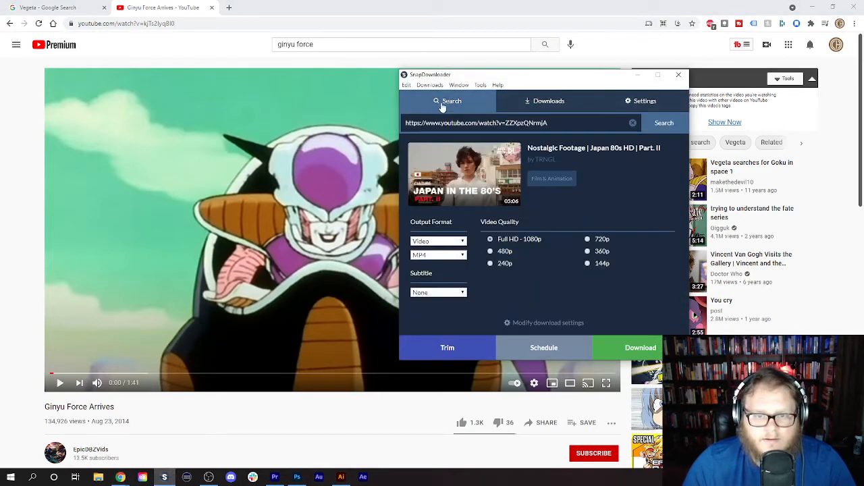
{"action": "left_click", "coordinate": [628, 123]}
{"action": "key", "text": "ctrl+v"}
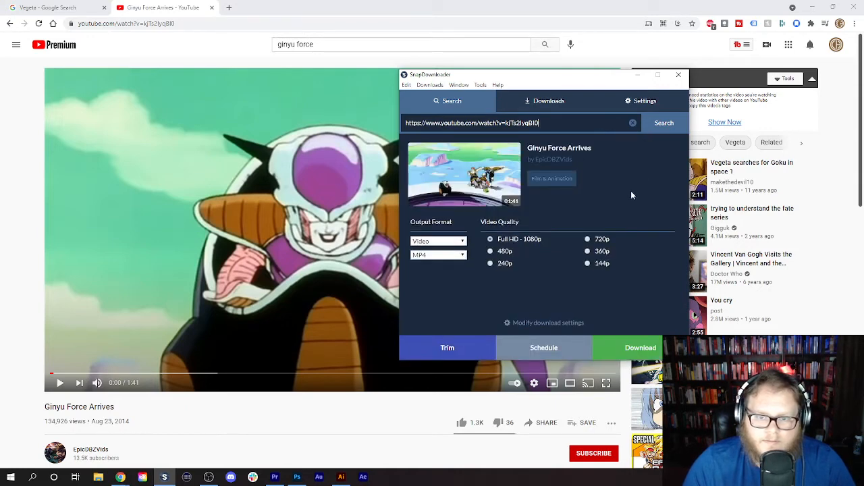
{"action": "left_click", "coordinate": [639, 350]}
{"action": "left_click", "coordinate": [21, 188]}
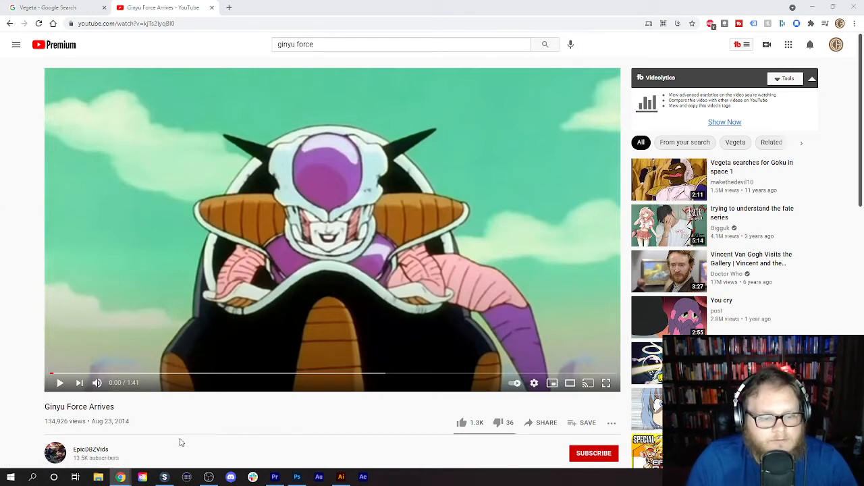
- Locate the completed Ginyu Force Arrives download in its folder and import it into the Frieza Real Estate SHORT project in Premiere Pro
{"action": "left_click", "coordinate": [165, 477]}
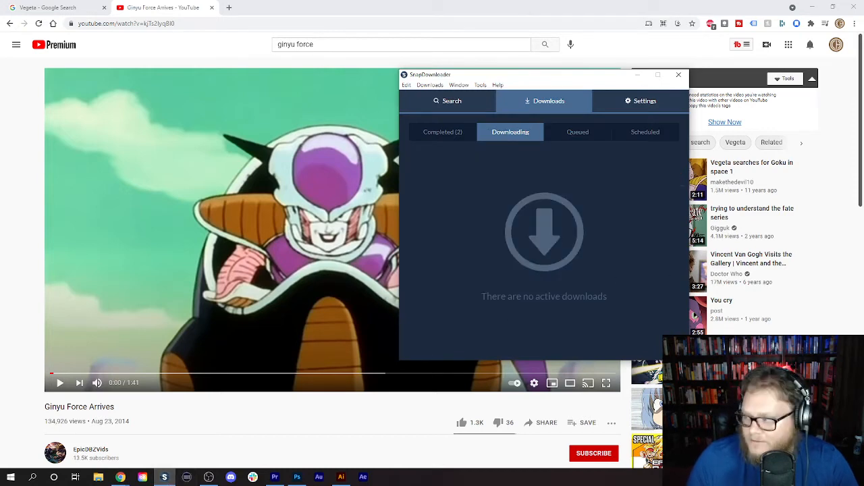
{"action": "left_click", "coordinate": [444, 132]}
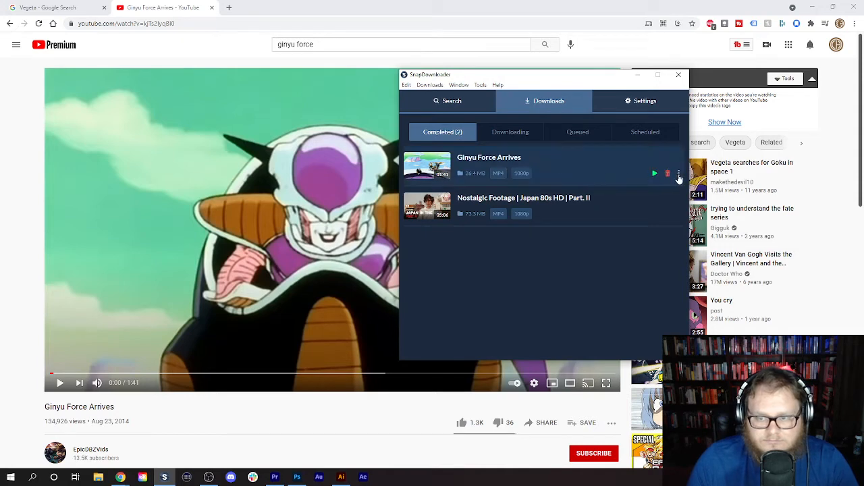
{"action": "left_click", "coordinate": [678, 174]}
{"action": "left_click", "coordinate": [699, 192]}
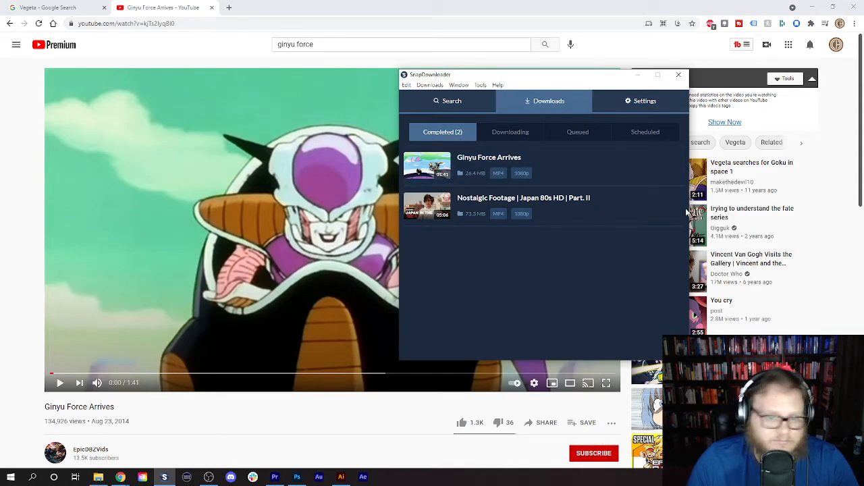
{"action": "left_click", "coordinate": [275, 477]}
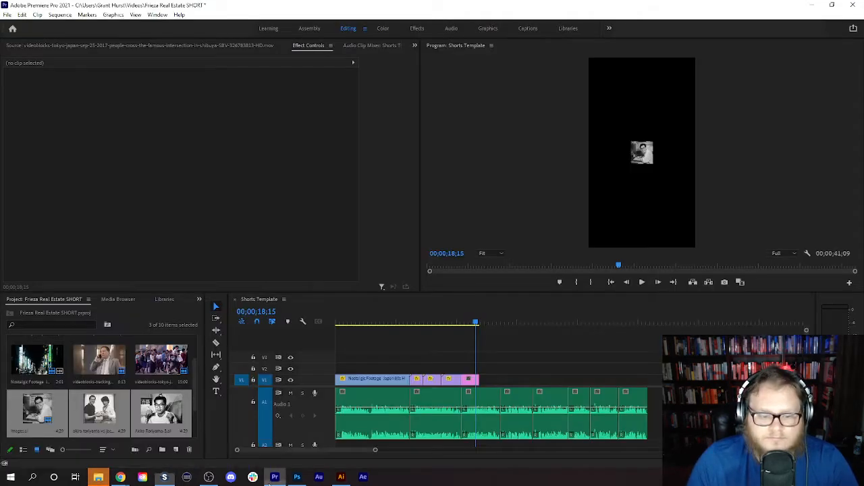
{"action": "left_click_drag", "start_coordinate": [274, 477], "coordinate": [188, 420]}
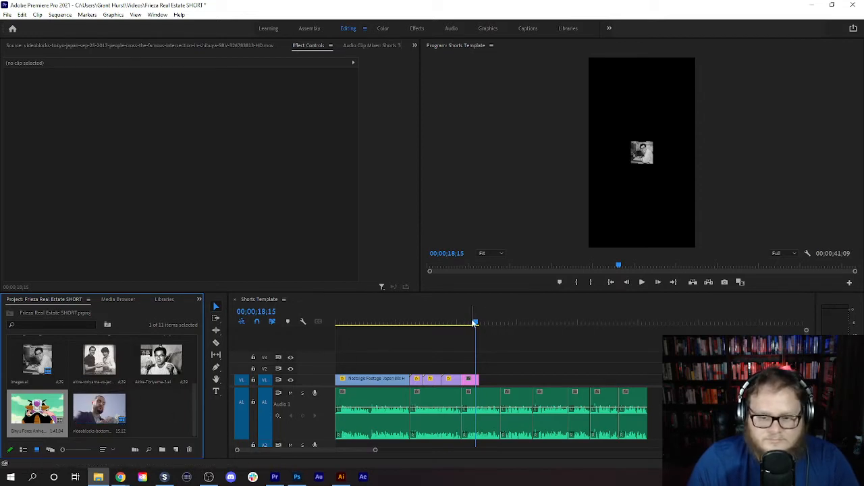
- Play the Shorts Template sequence from the end of the Tokyo crossing clip to about 20 seconds to review the voice-over
{"action": "left_click_drag", "start_coordinate": [472, 323], "coordinate": [460, 327]}
{"action": "left_click", "coordinate": [641, 282]}
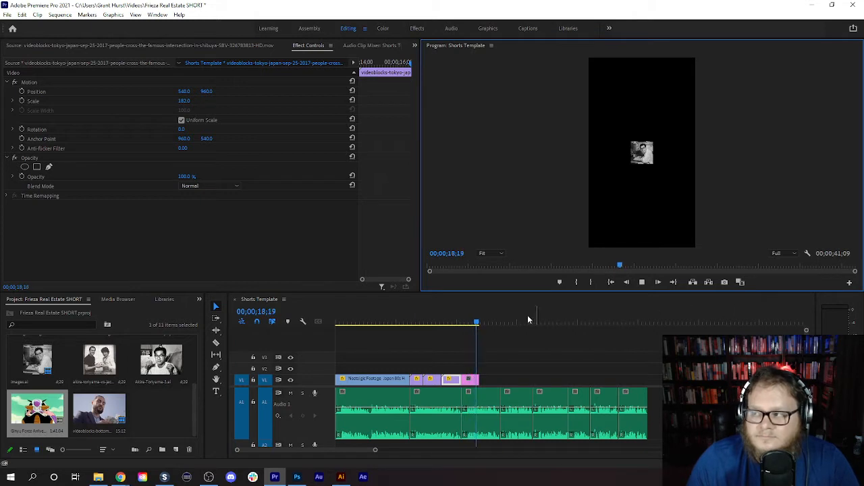
{"action": "left_click", "coordinate": [642, 282]}
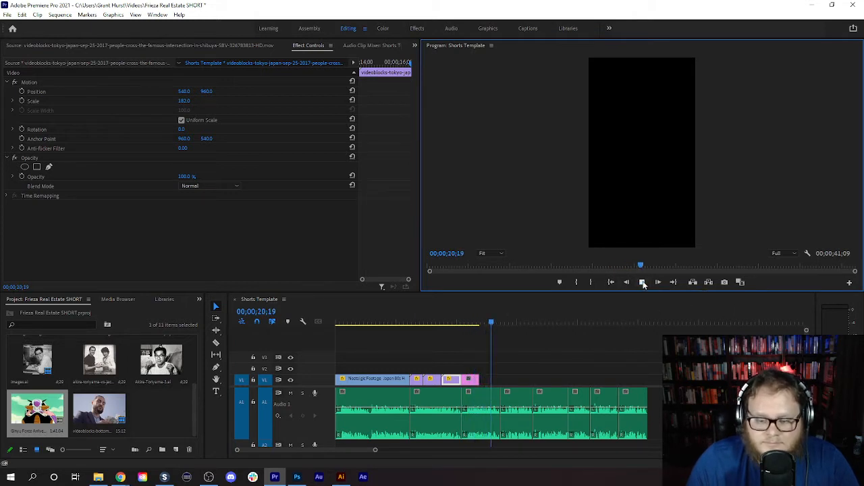
- Open Ginyu Force Arrives as a source clip and mark its In point at 00:01:17:08 and Out point at 00:01:22:08
{"action": "left_click", "coordinate": [62, 402]}
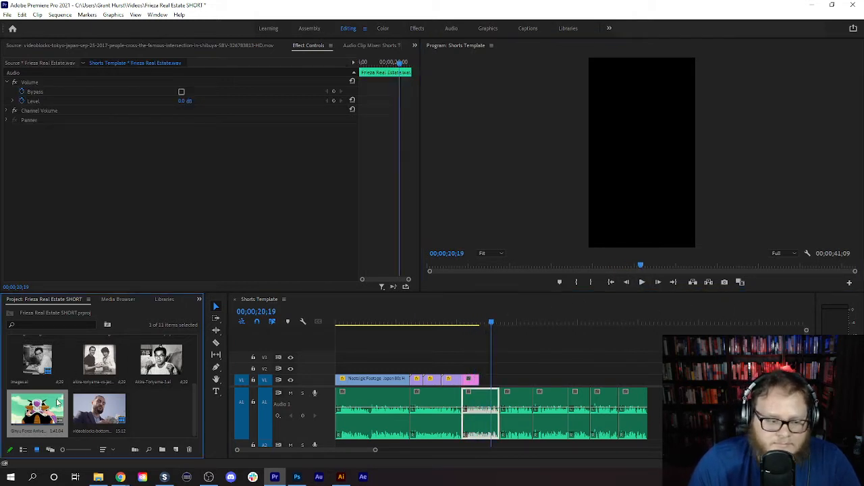
{"action": "double_click", "coordinate": [52, 407]}
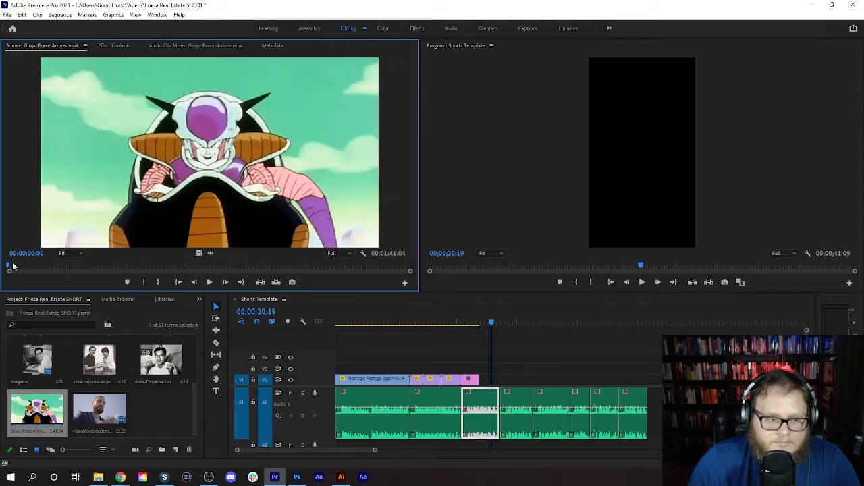
{"action": "left_click_drag", "start_coordinate": [8, 268], "coordinate": [316, 287]}
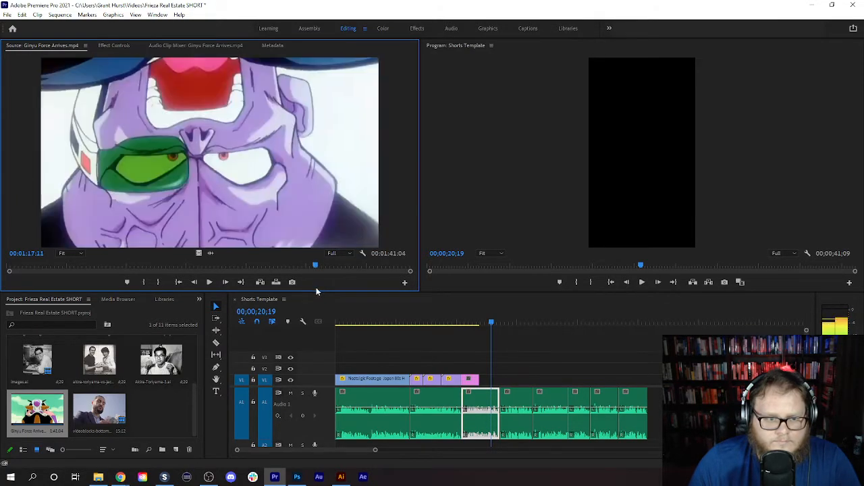
{"action": "left_click", "coordinate": [144, 283]}
{"action": "left_click", "coordinate": [214, 282]}
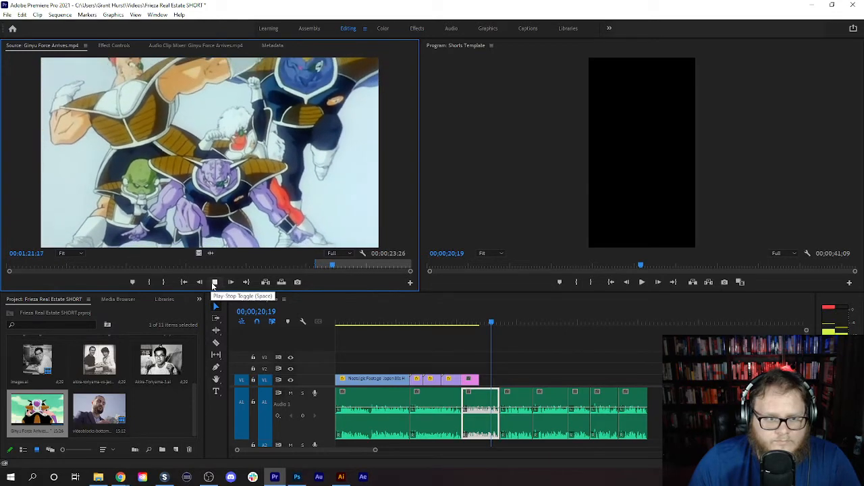
{"action": "left_click", "coordinate": [214, 282]}
{"action": "left_click", "coordinate": [165, 282]}
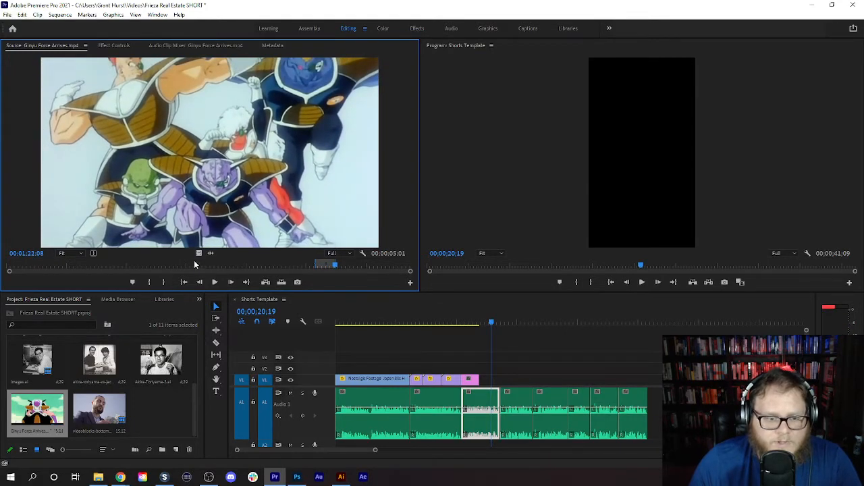
- Place only the video of the marked Ginyu Force range on V1 at 00;00;20;19 and trim its start to keep the group pose
{"action": "left_click_drag", "start_coordinate": [197, 254], "coordinate": [493, 390]}
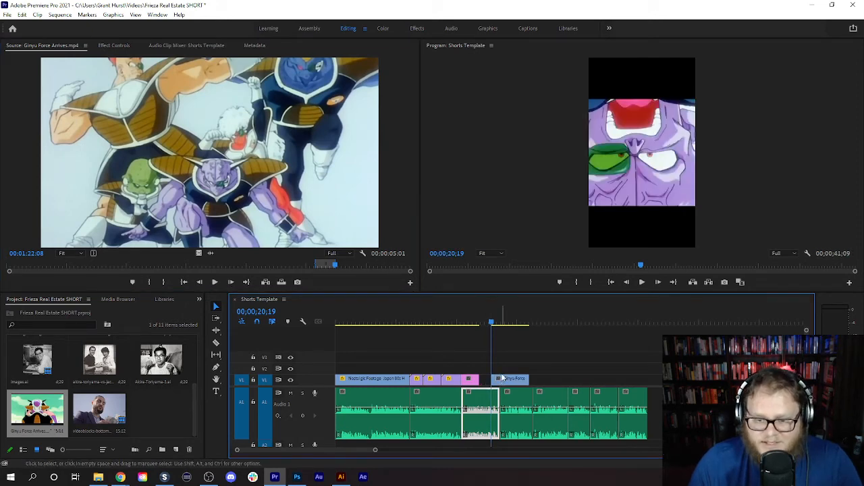
{"action": "left_click_drag", "start_coordinate": [492, 322], "coordinate": [517, 324]}
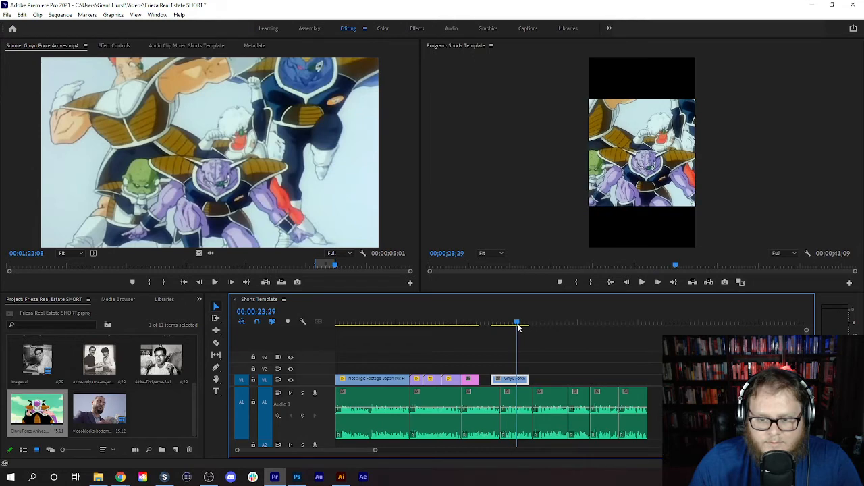
{"action": "mouse_move", "coordinate": [492, 380]}
{"action": "left_mouse_down"}
{"action": "mouse_move", "coordinate": [519, 381]}
{"action": "mouse_move", "coordinate": [499, 380]}
{"action": "left_mouse_up"}
- Replay the voice-over leading into the Ginyu Force clip and align the clip's start on V1 with 00;00;20;20
{"action": "left_click", "coordinate": [479, 322]}
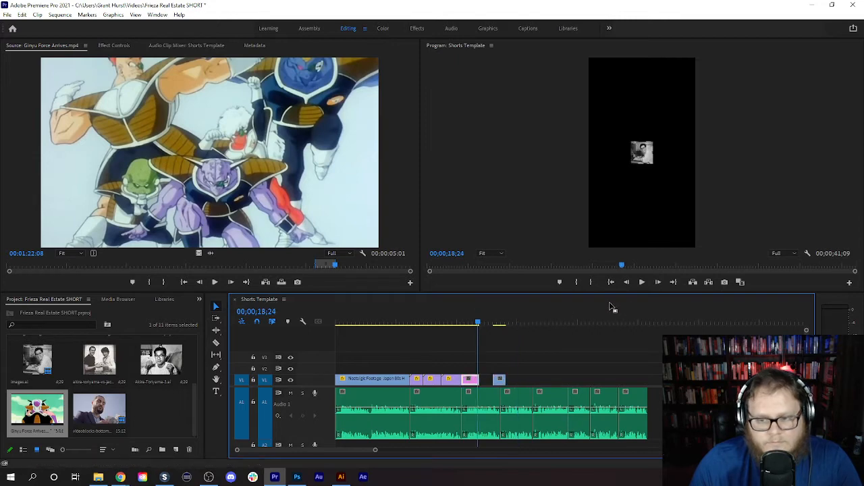
{"action": "left_click", "coordinate": [641, 283]}
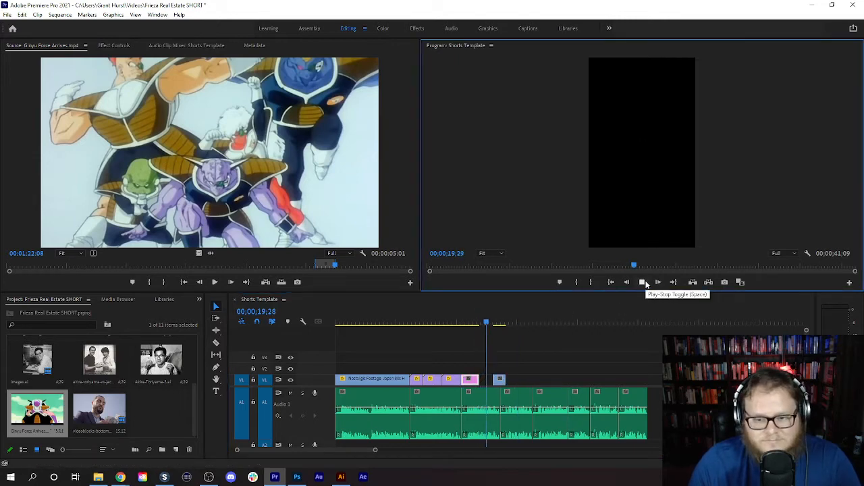
{"action": "left_click", "coordinate": [645, 283]}
{"action": "left_click_drag", "start_coordinate": [497, 323], "coordinate": [482, 323]}
{"action": "left_click", "coordinate": [643, 282]}
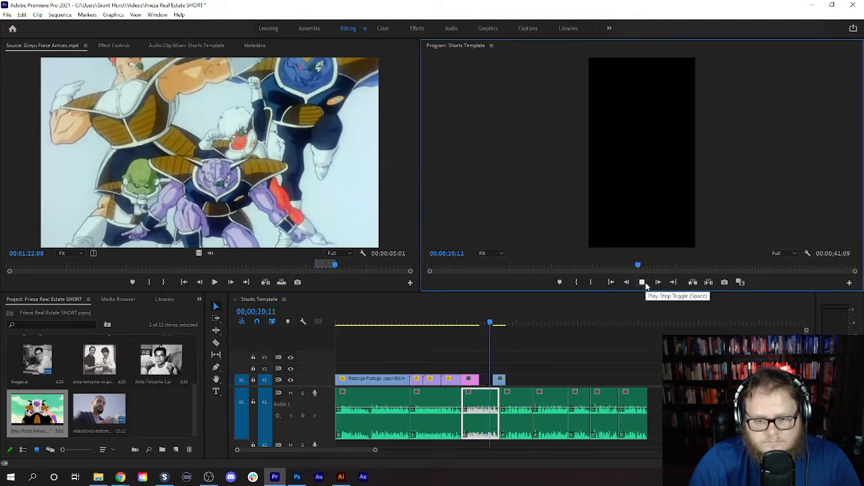
{"action": "left_click", "coordinate": [645, 283]}
{"action": "left_click", "coordinate": [497, 380]}
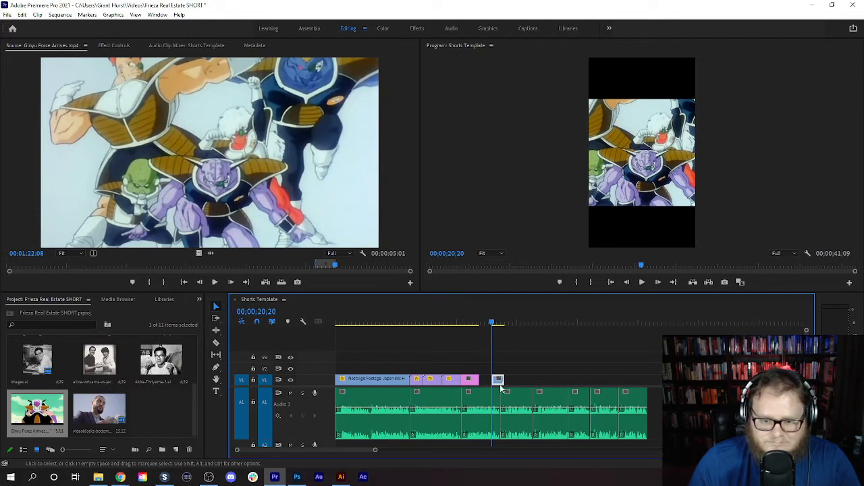
- Scale the Ginyu Force clip to 178 to fill the vertical frame and trim its end to the voice-over cut below it
{"action": "left_click", "coordinate": [122, 46]}
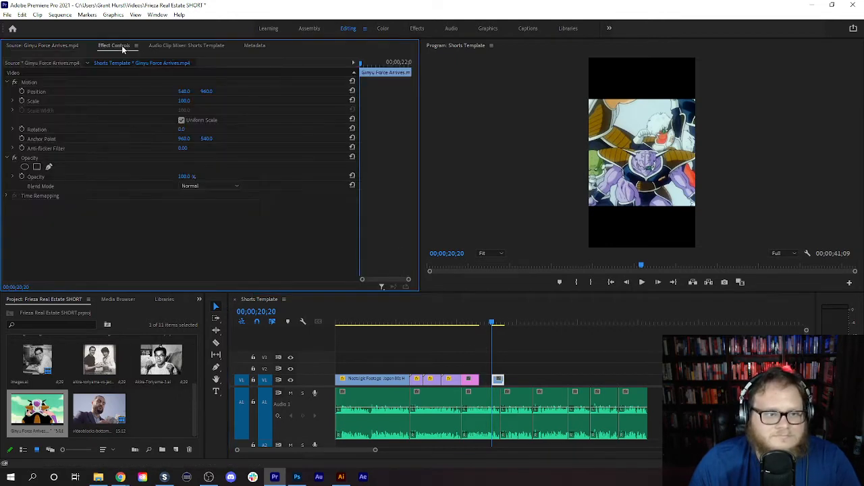
{"action": "left_click_drag", "start_coordinate": [186, 99], "coordinate": [239, 99]}
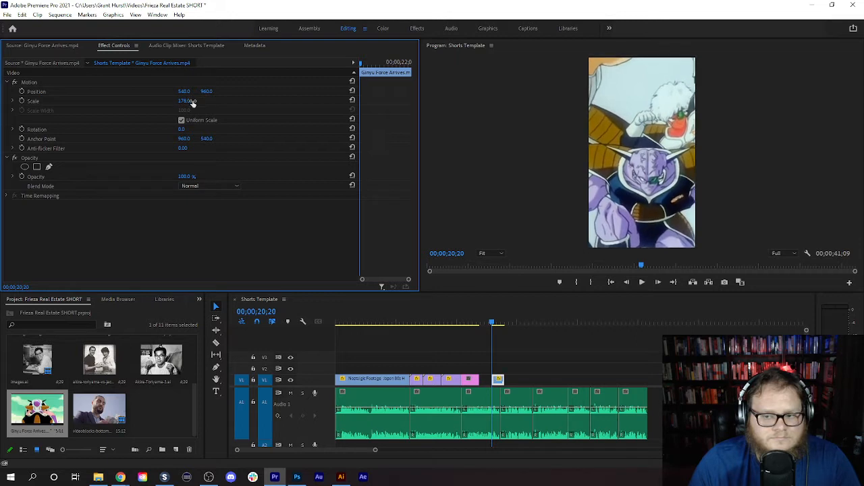
{"action": "left_click", "coordinate": [642, 282]}
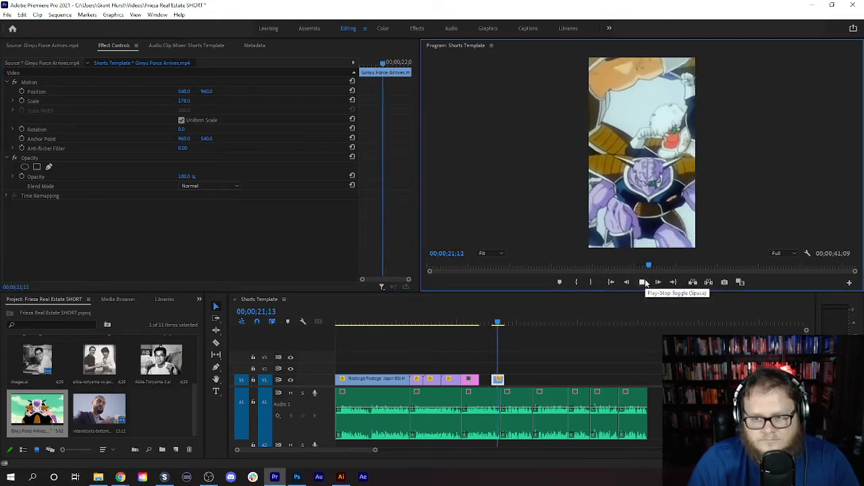
{"action": "left_click", "coordinate": [647, 284]}
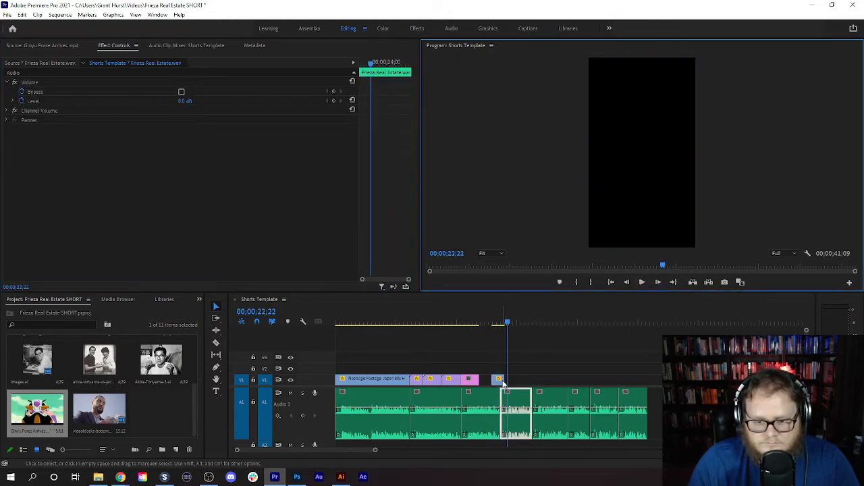
{"action": "left_click_drag", "start_coordinate": [503, 378], "coordinate": [499, 378]}
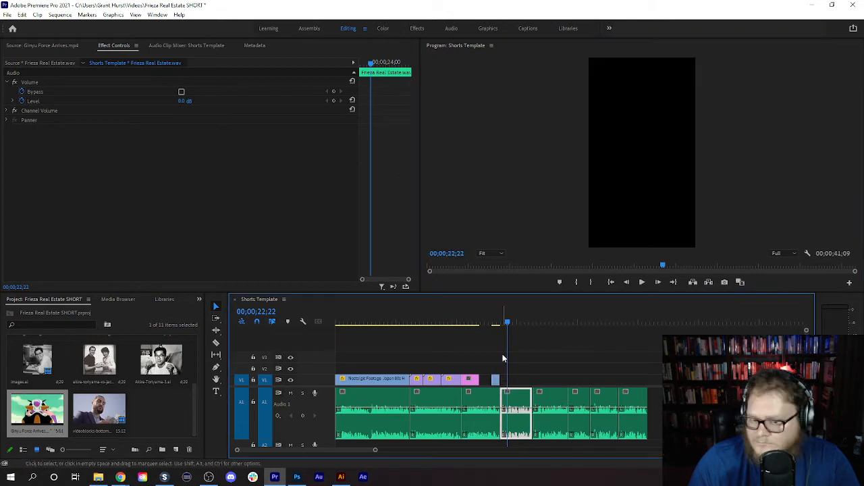
{"action": "left_click_drag", "start_coordinate": [508, 323], "coordinate": [470, 325]}
{"action": "left_click", "coordinate": [493, 356]}
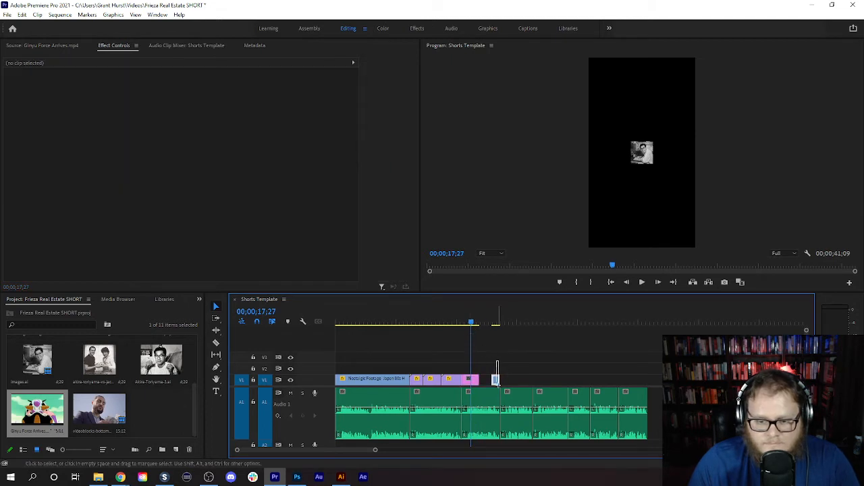
{"action": "left_click_drag", "start_coordinate": [496, 362], "coordinate": [471, 409]}
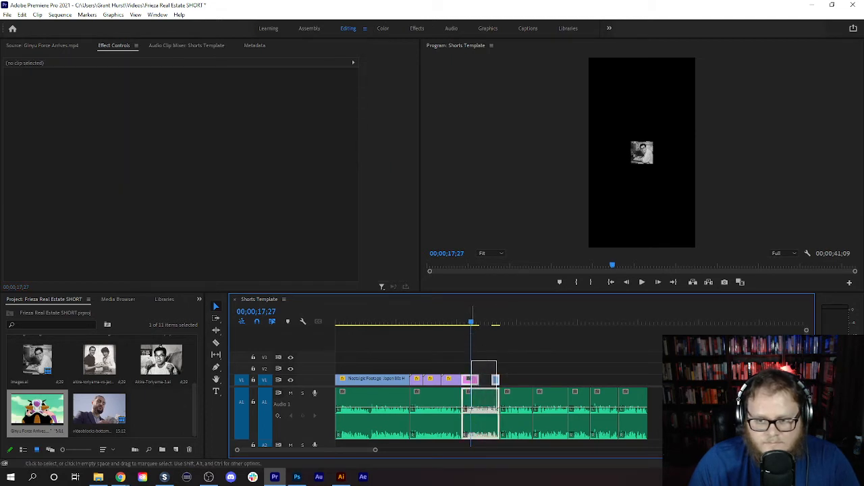
{"action": "left_click_drag", "start_coordinate": [471, 409], "coordinate": [471, 411]}
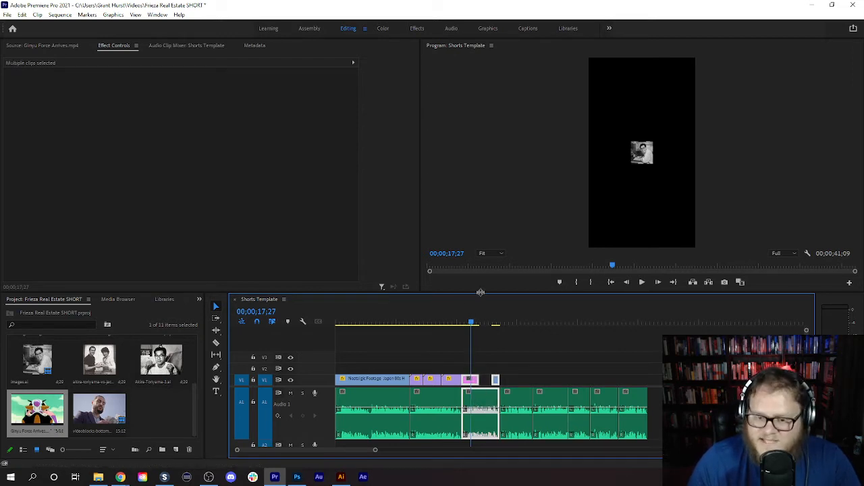
{"action": "left_click", "coordinate": [485, 381]}
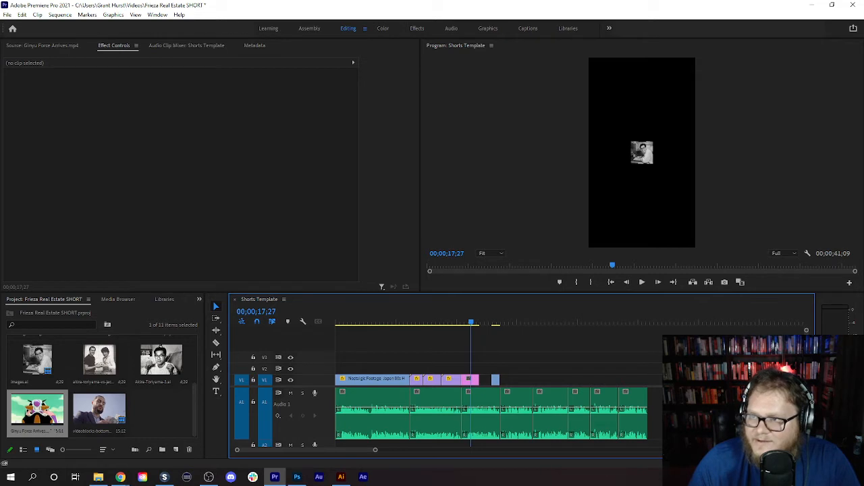
- Switch to SnapDownloader, load the copied YouTube link for "Vegeta & Nappa arrives on Earth !!!" and download it as a Full HD 1080p MP4
{"action": "key", "text": "alt+Tab"}
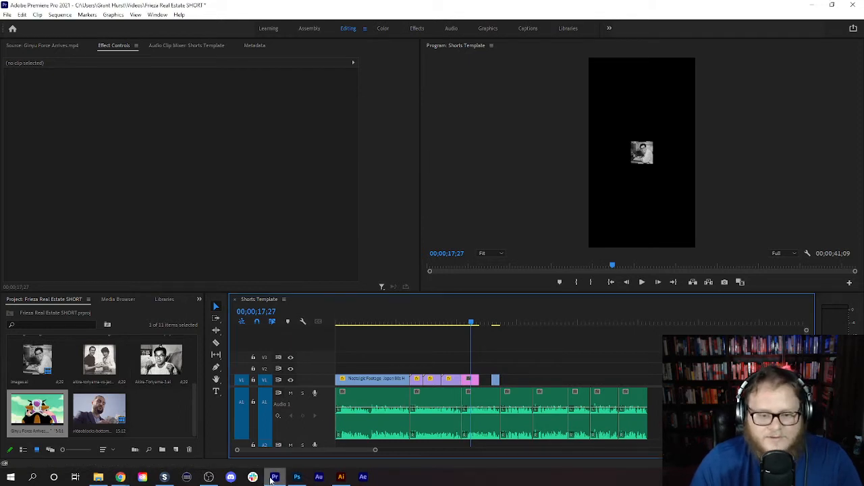
{"action": "left_click", "coordinate": [165, 478]}
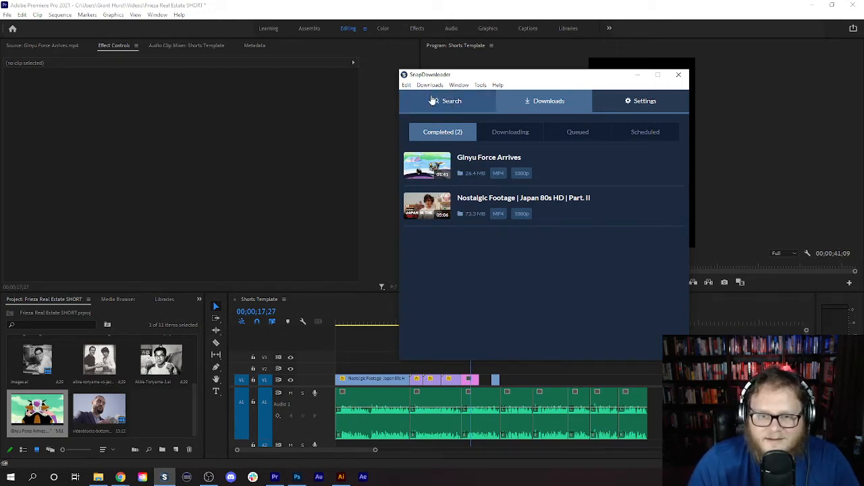
{"action": "left_click", "coordinate": [453, 108]}
{"action": "left_click", "coordinate": [635, 123]}
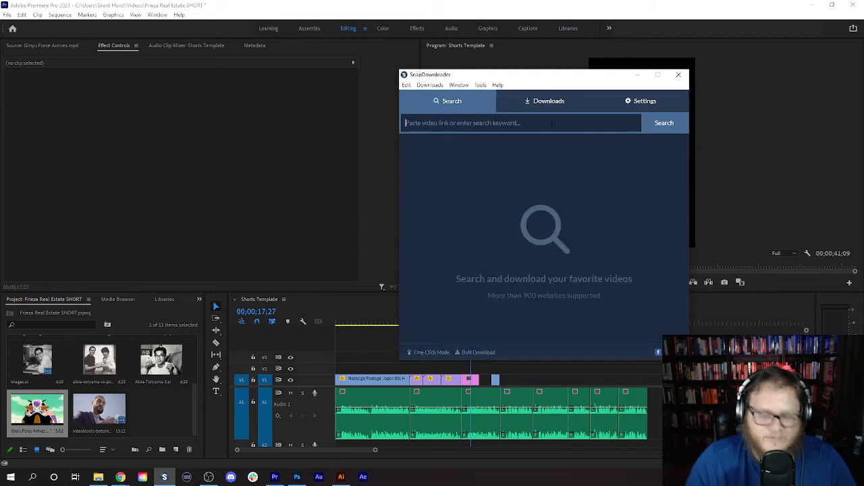
{"action": "type", "text": "https://www.youtube.com/watch?v=j3Vh_Rwm6zs"}
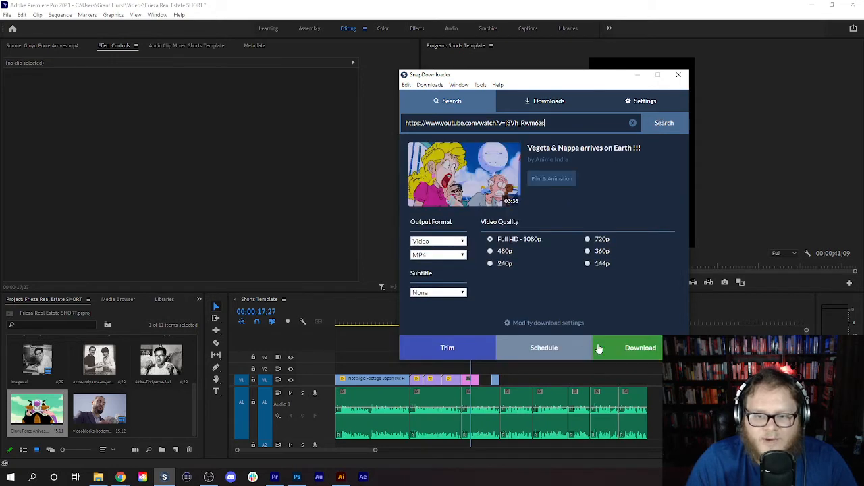
{"action": "left_click", "coordinate": [642, 351]}
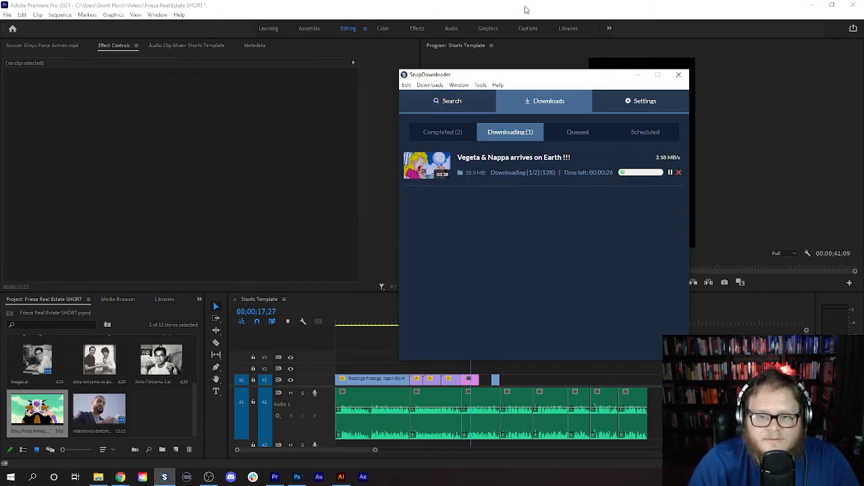
- Return to Premiere Pro and play the Shorts Template sequence from 00;00;17;27 to about 23 seconds to review the voice-over
{"action": "left_click", "coordinate": [526, 8]}
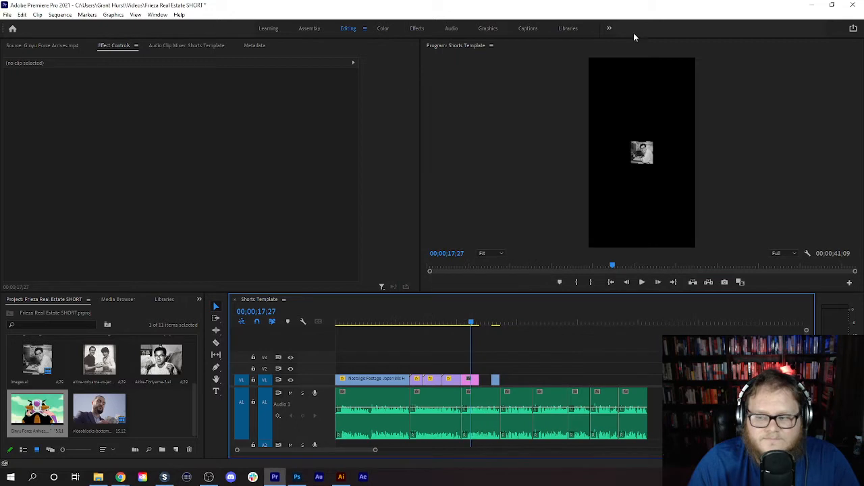
{"action": "left_click", "coordinate": [642, 282]}
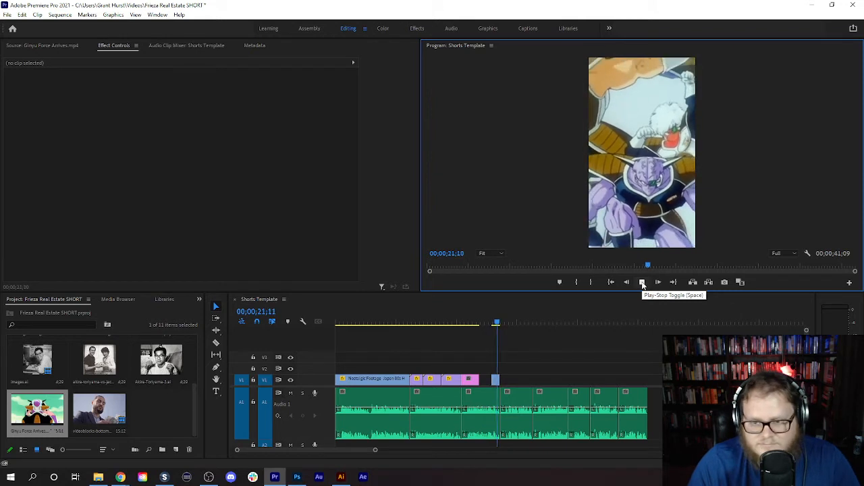
{"action": "left_click", "coordinate": [642, 282]}
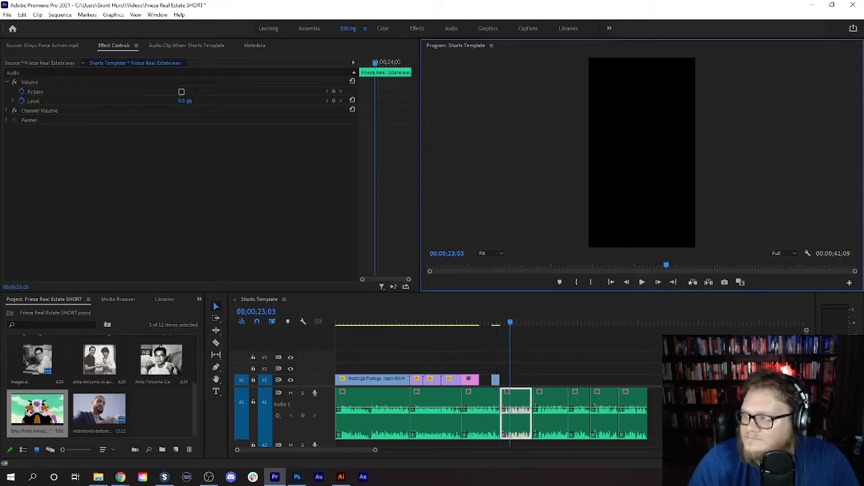
- Locate the completed "Vegeta & Nappa arrives on Earth !!!" download from SnapDownloader and import it into the Frieza Real Estate SHORT project in Premiere Pro
{"action": "key", "text": "alt+Tab"}
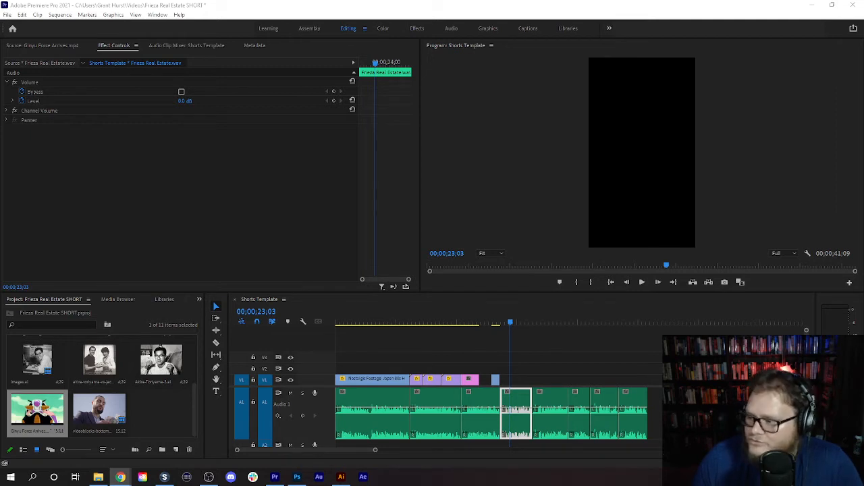
{"action": "left_click", "coordinate": [164, 477]}
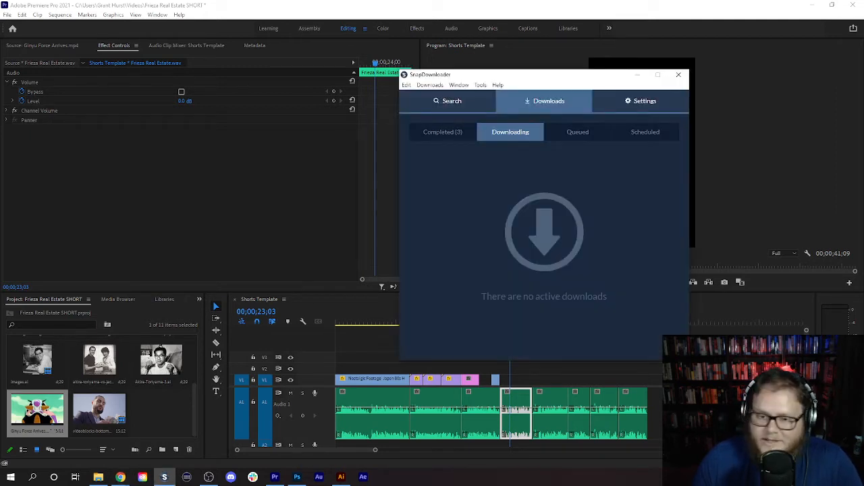
{"action": "left_click", "coordinate": [450, 101]}
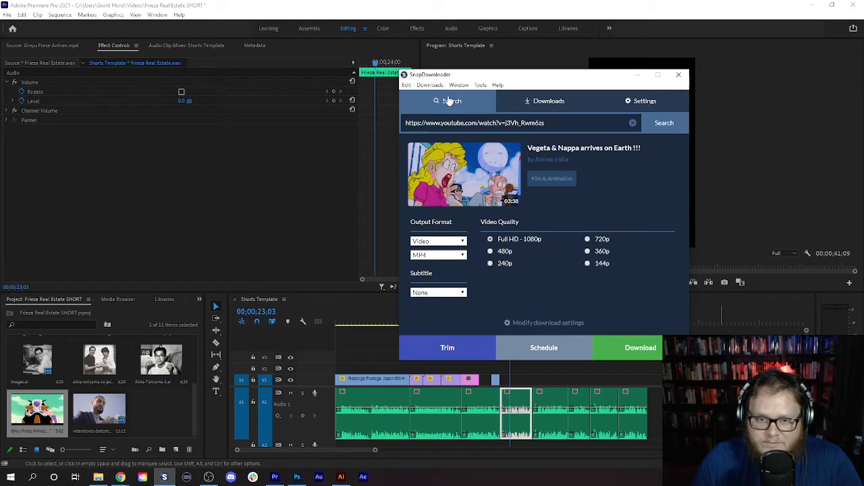
{"action": "left_click", "coordinate": [523, 103]}
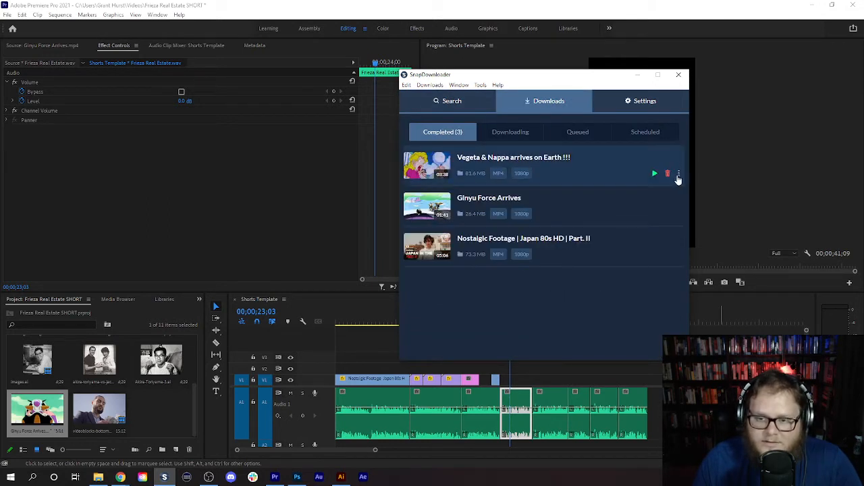
{"action": "left_click", "coordinate": [679, 176]}
{"action": "left_click", "coordinate": [705, 194]}
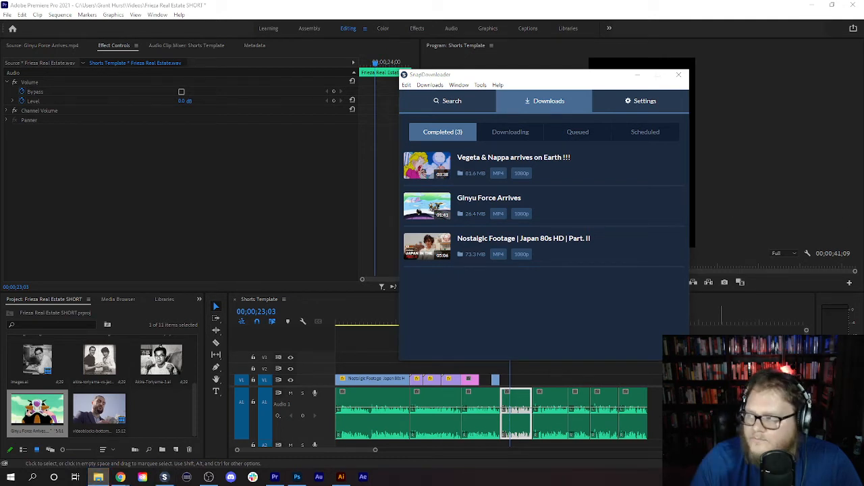
{"action": "left_click_drag", "start_coordinate": [863, 338], "coordinate": [162, 411]}
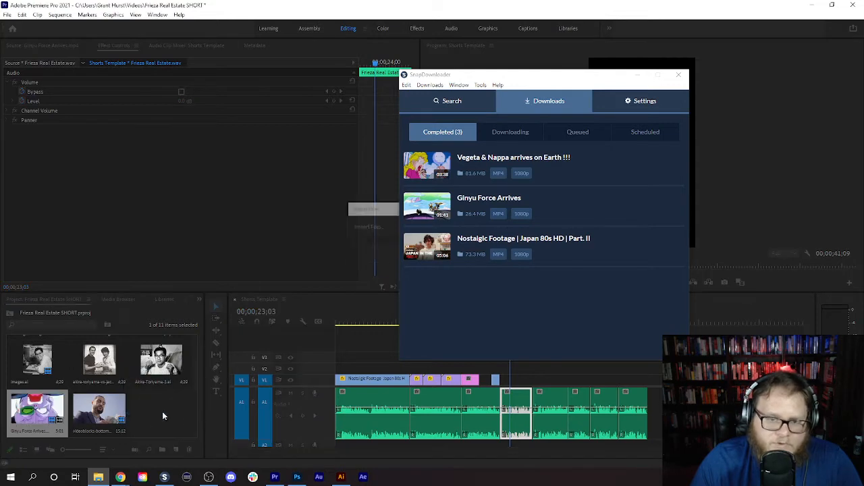
{"action": "left_click", "coordinate": [446, 13]}
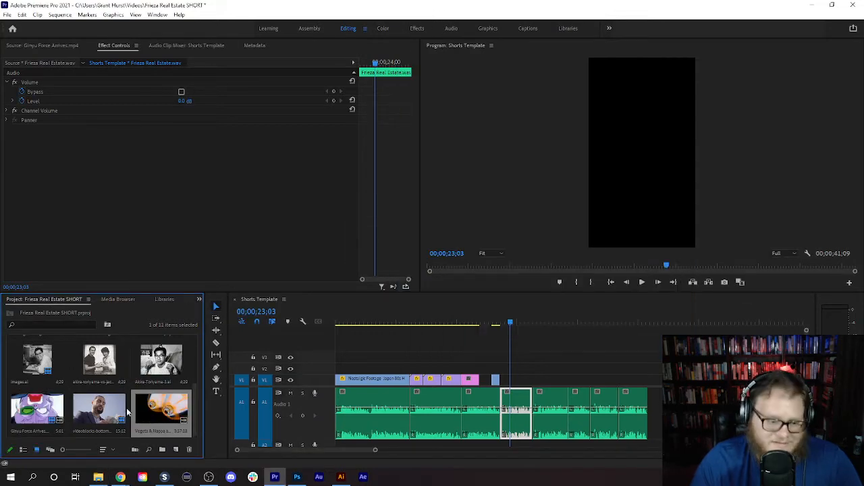
- Open the Vegeta & Nappa clip as source and mark its In point at 00:01:57:15, where Vegeta climbs out of the pod
{"action": "double_click", "coordinate": [154, 422]}
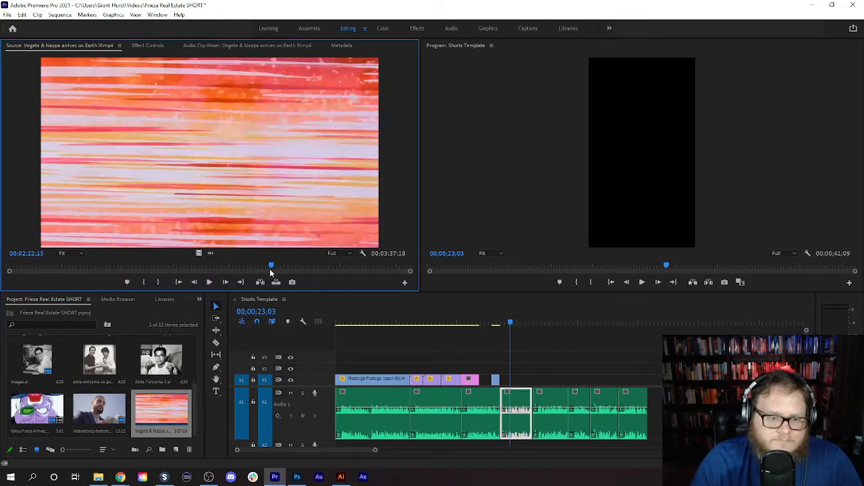
{"action": "left_click_drag", "start_coordinate": [270, 272], "coordinate": [218, 232]}
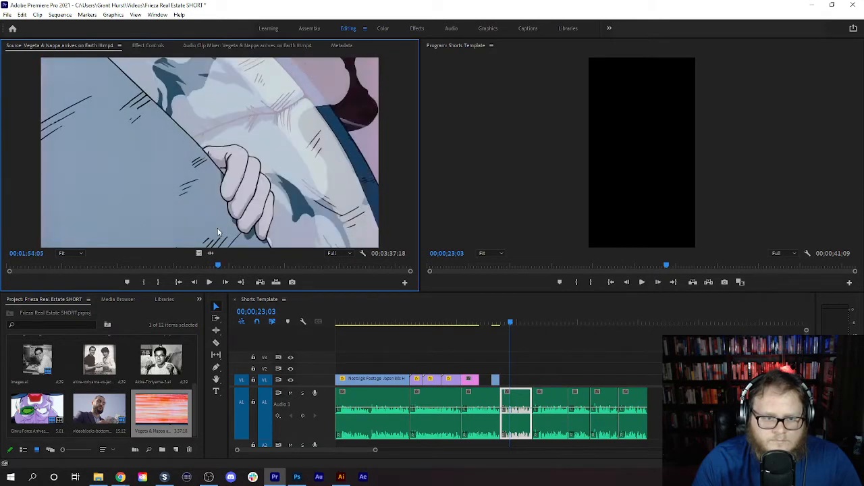
{"action": "left_click", "coordinate": [143, 282]}
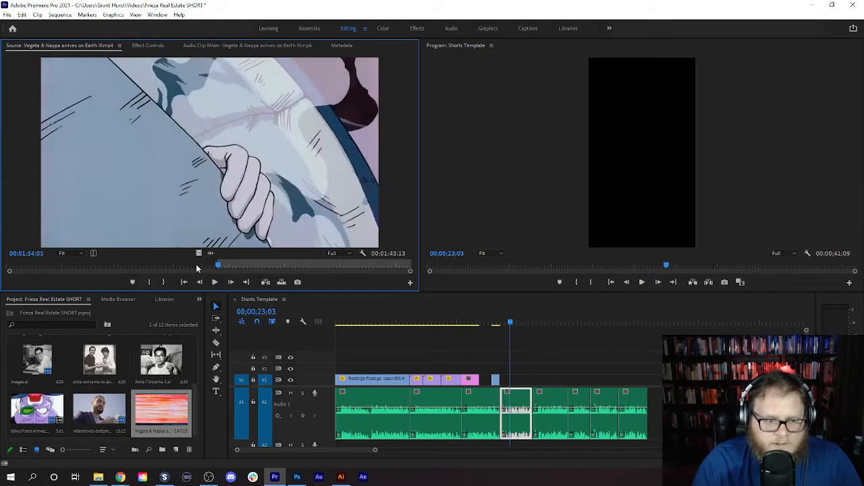
{"action": "left_click_drag", "start_coordinate": [220, 268], "coordinate": [227, 269]}
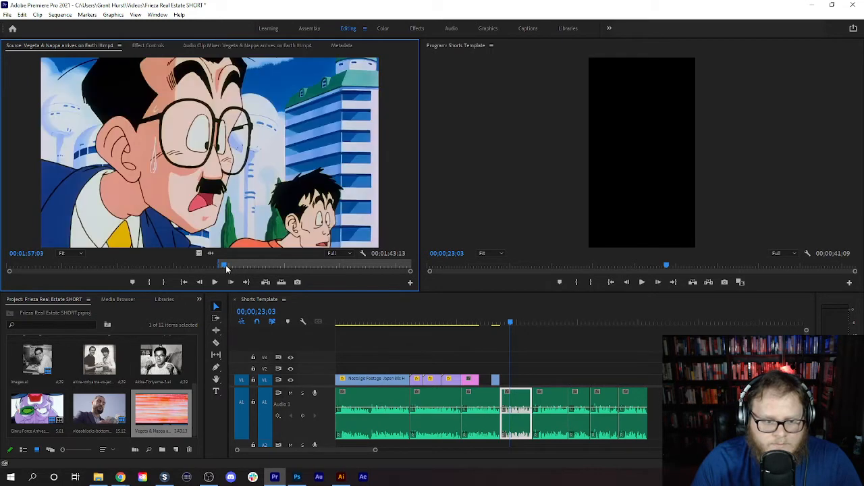
{"action": "left_click", "coordinate": [213, 283]}
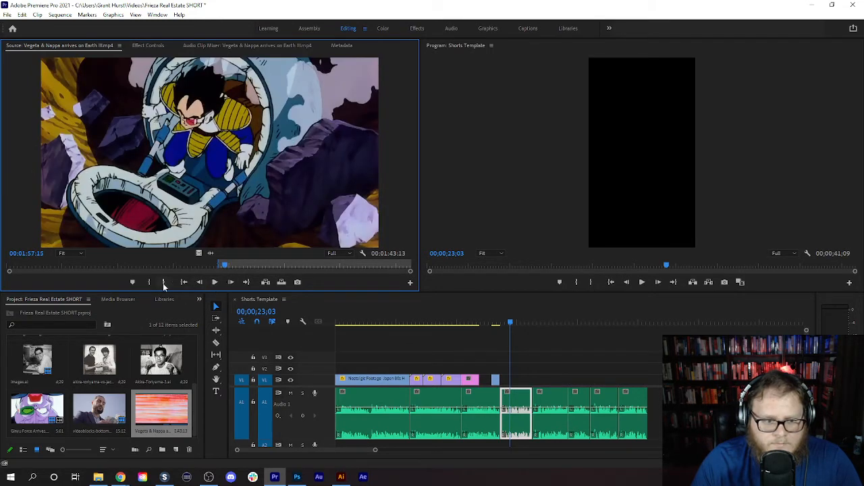
{"action": "left_click", "coordinate": [216, 283]}
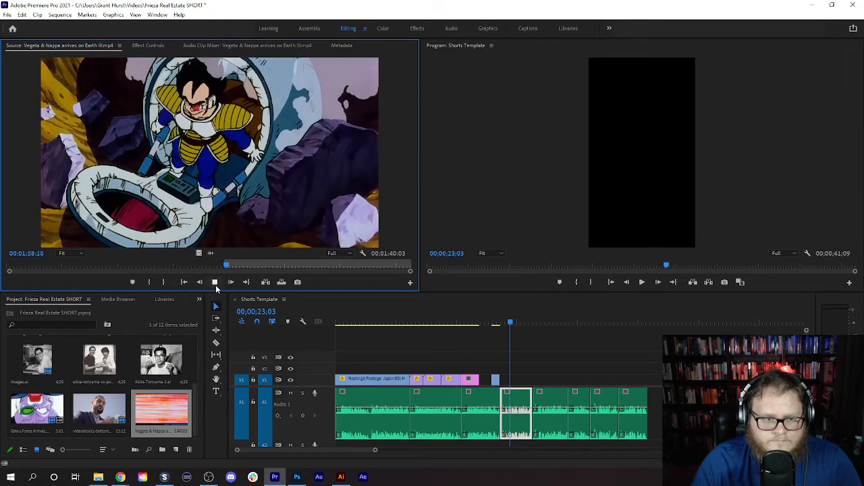
- Mark the Out point at 00:01:58:23 and place the video-only excerpt on V1 directly after the images.ai photo
{"action": "left_click", "coordinate": [197, 284]}
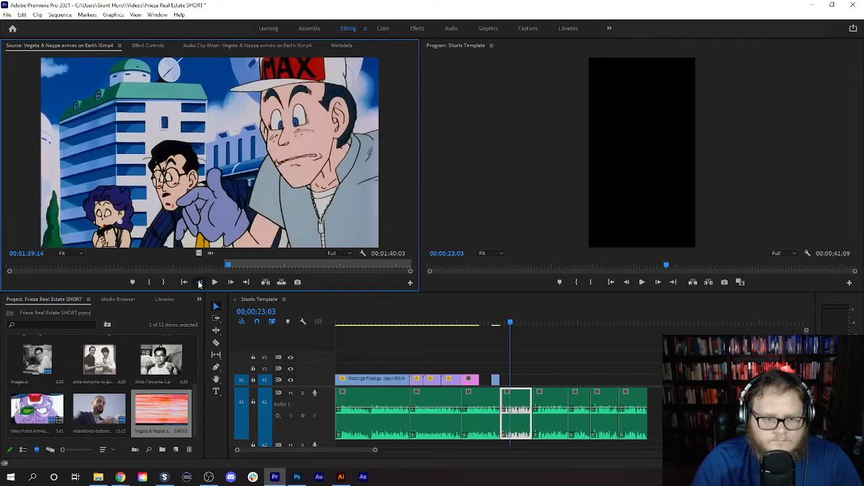
{"action": "left_click", "coordinate": [199, 283]}
{"action": "left_click", "coordinate": [199, 284]}
{"action": "left_click", "coordinate": [199, 284]}
{"action": "left_click", "coordinate": [199, 283]}
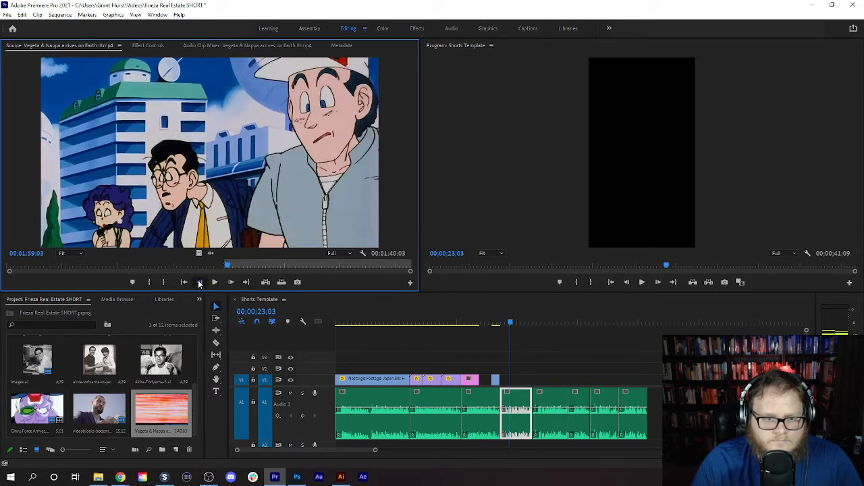
{"action": "left_click", "coordinate": [199, 283]}
{"action": "left_click", "coordinate": [199, 284]}
{"action": "left_click", "coordinate": [199, 284]}
{"action": "left_click", "coordinate": [199, 284]}
{"action": "left_click", "coordinate": [199, 283]}
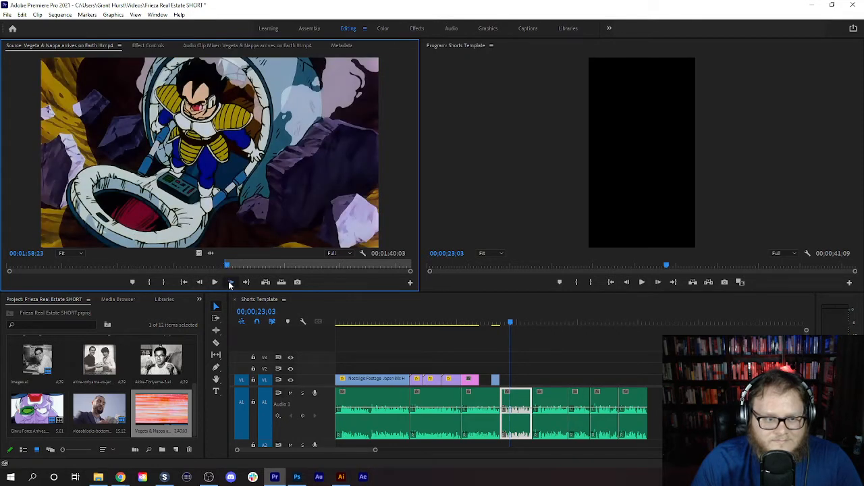
{"action": "left_click", "coordinate": [229, 282]}
{"action": "left_click", "coordinate": [200, 284]}
{"action": "key", "text": "i"}
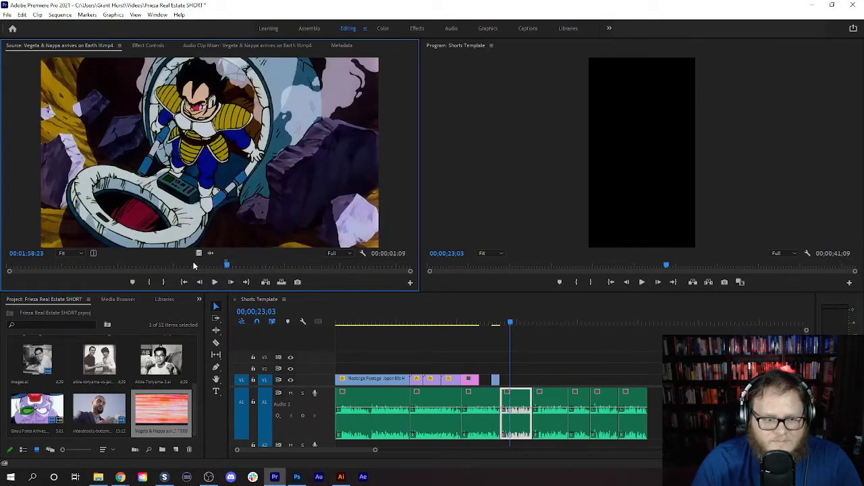
{"action": "left_click_drag", "start_coordinate": [198, 253], "coordinate": [483, 379]}
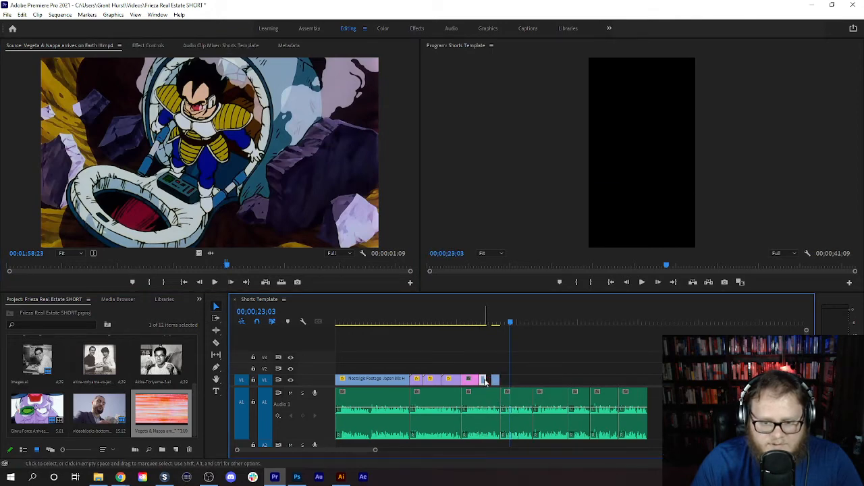
- Mark a second Vegeta & Nappa excerpt from 00:02:11:22 to 00:02:17:13 and place its video on V2 above the pod shot
{"action": "left_click", "coordinate": [214, 283]}
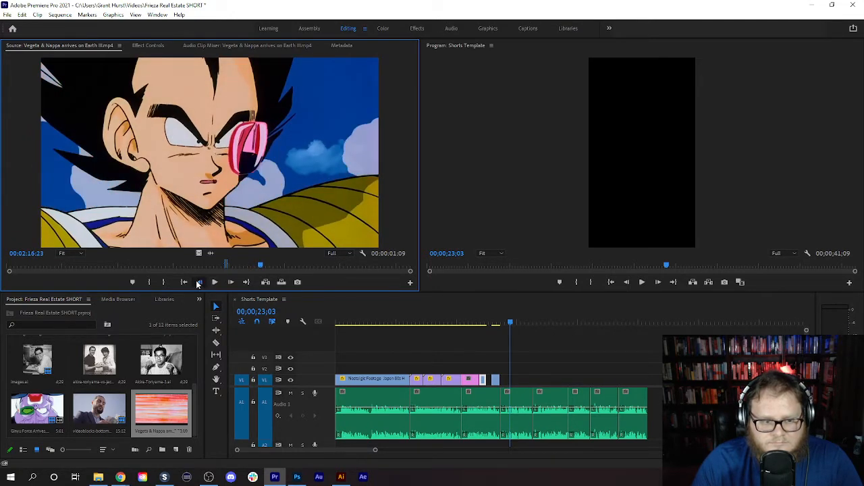
{"action": "left_click", "coordinate": [198, 283]}
{"action": "left_click", "coordinate": [199, 283]}
{"action": "left_click", "coordinate": [198, 282]}
{"action": "left_click", "coordinate": [199, 283]}
{"action": "left_click", "coordinate": [199, 283]}
{"action": "left_click", "coordinate": [199, 283]}
{"action": "left_click", "coordinate": [198, 283]}
{"action": "left_click", "coordinate": [198, 283]}
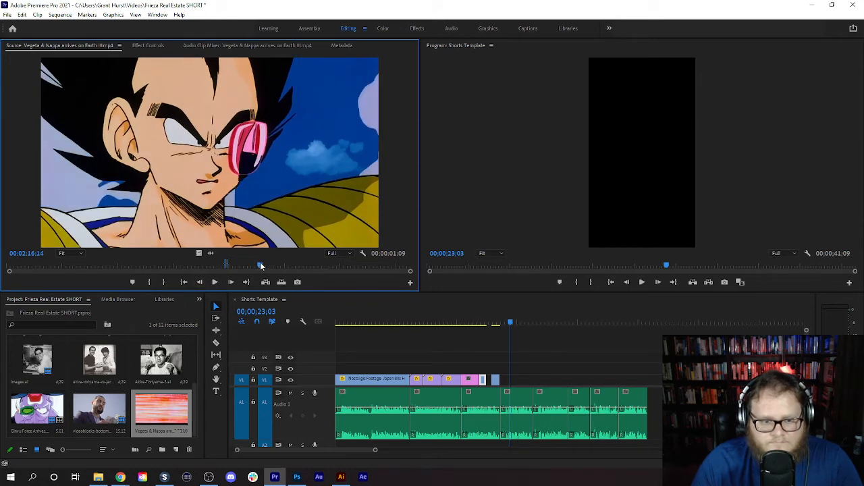
{"action": "left_click_drag", "start_coordinate": [261, 266], "coordinate": [247, 270]}
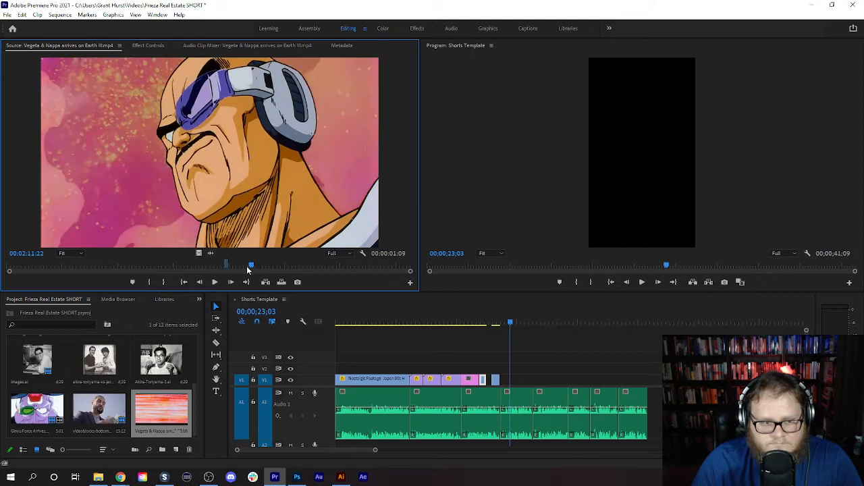
{"action": "left_click", "coordinate": [151, 282]}
{"action": "left_click", "coordinate": [214, 284]}
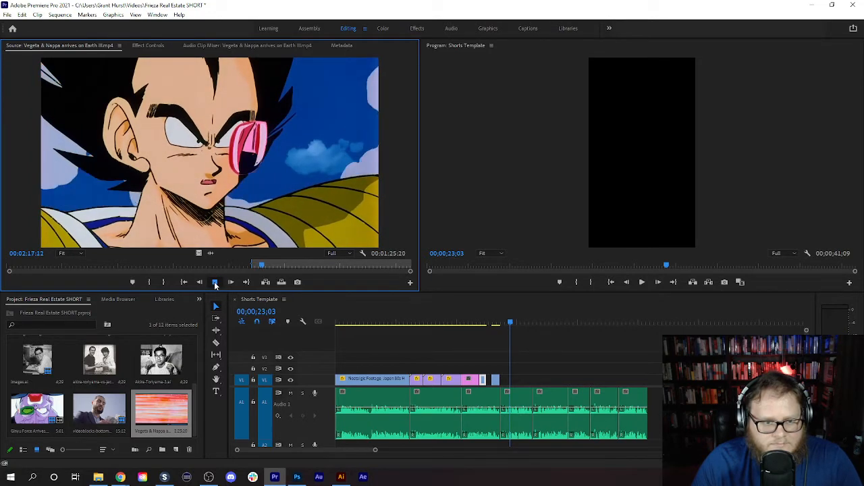
{"action": "left_click", "coordinate": [163, 282]}
{"action": "left_click_drag", "start_coordinate": [199, 253], "coordinate": [491, 368]}
- Play the new section, remove the excerpt on V2 and extend the pod shot on V1 to meet the Ginyu Force clip
{"action": "left_click_drag", "start_coordinate": [512, 325], "coordinate": [472, 322]}
{"action": "left_click", "coordinate": [641, 283]}
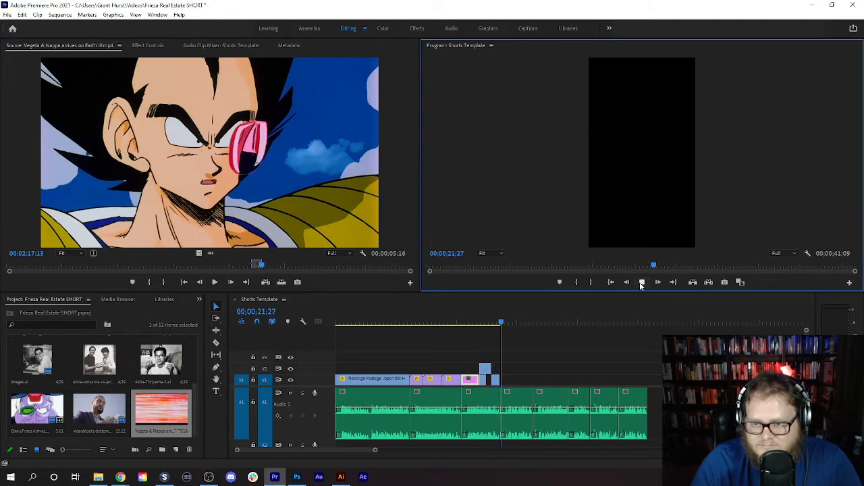
{"action": "left_click", "coordinate": [641, 282]}
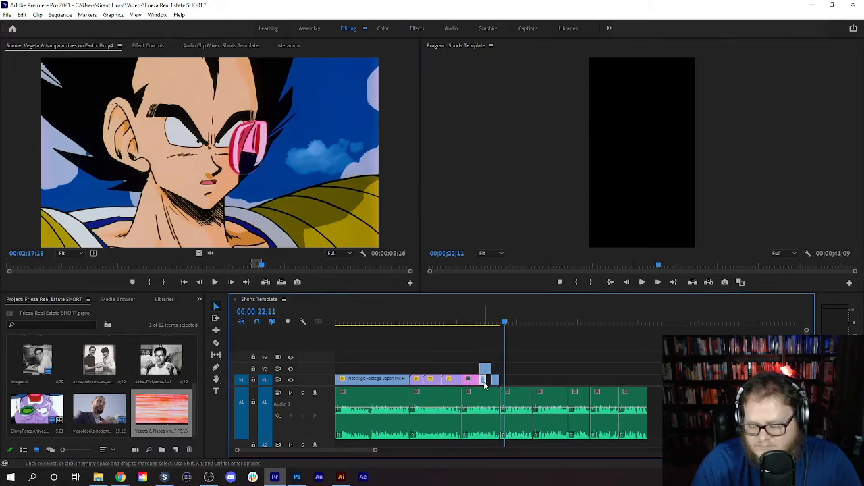
{"action": "key", "text": "Up"}
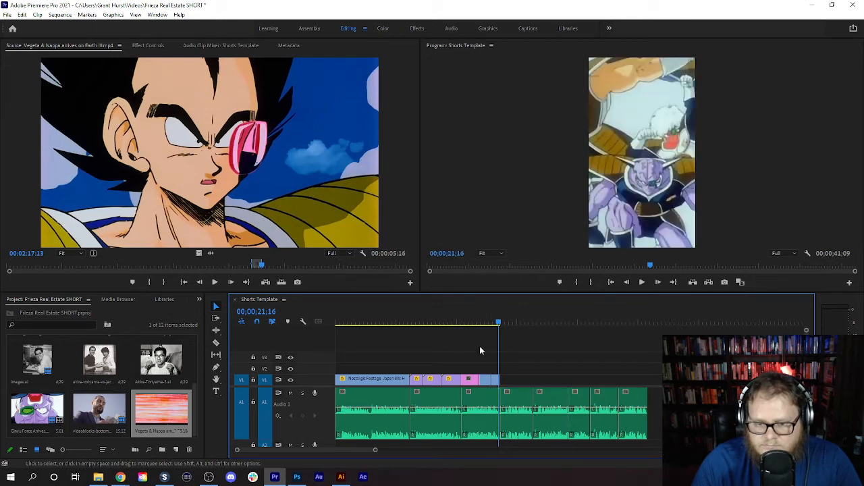
- Scale the Vegeta pod shot to 179 to fill the vertical frame and play the section through the Ginyu Force clip
{"action": "left_click_drag", "start_coordinate": [479, 322], "coordinate": [484, 321]}
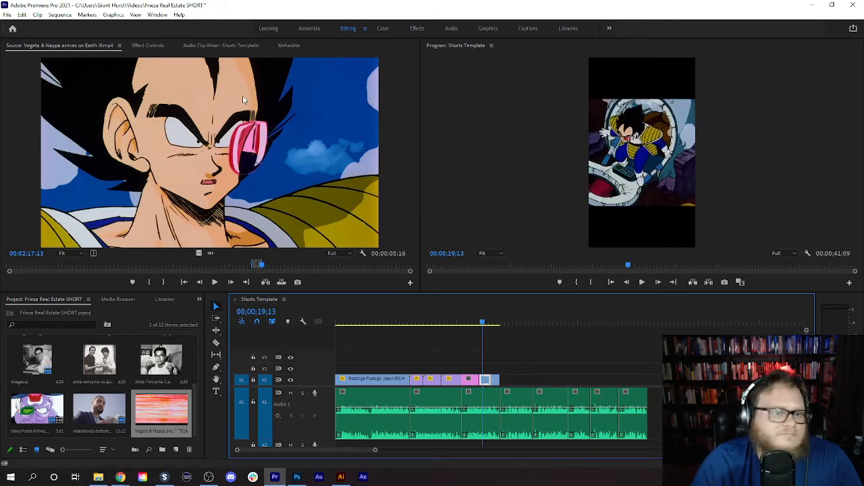
{"action": "left_click", "coordinate": [148, 46]}
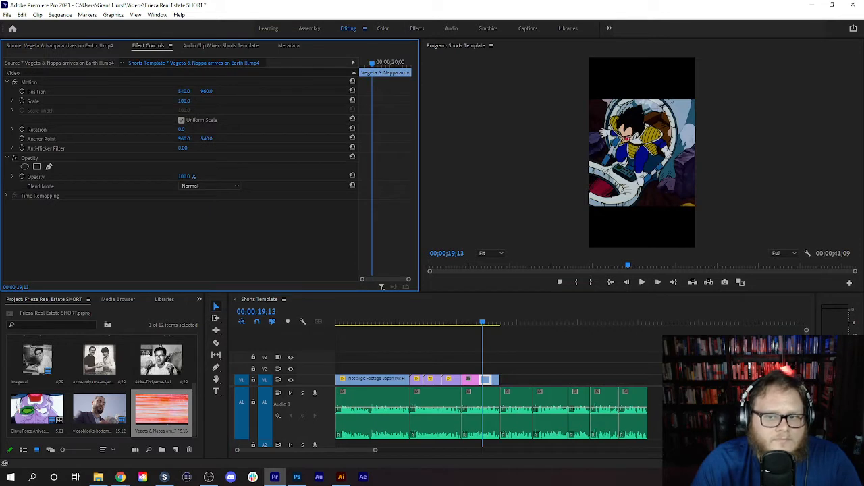
{"action": "left_click_drag", "start_coordinate": [184, 101], "coordinate": [219, 101]}
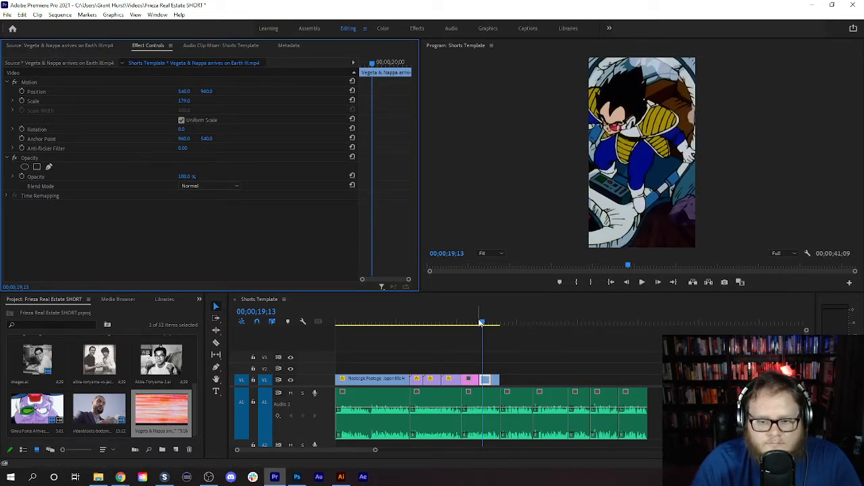
{"action": "left_click_drag", "start_coordinate": [480, 323], "coordinate": [474, 325]}
{"action": "left_click", "coordinate": [641, 284]}
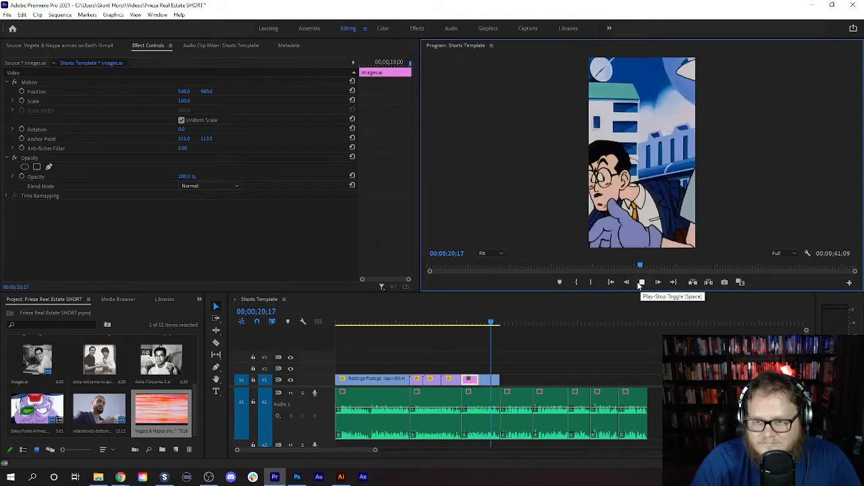
{"action": "left_click", "coordinate": [642, 284]}
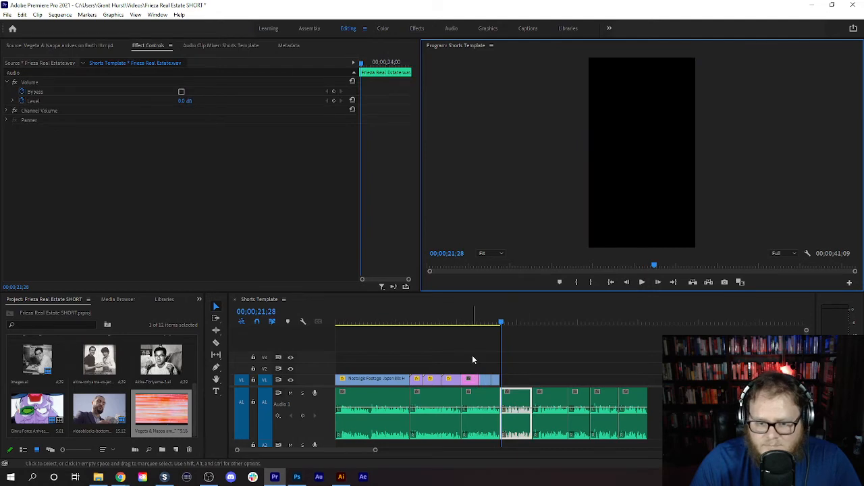
- Replace the images.ai photo, the Vegeta and Ginyu clips and their voice-over segment with an After Effects composition in a project named Frieza Real Estate
{"action": "left_click_drag", "start_coordinate": [471, 353], "coordinate": [499, 420]}
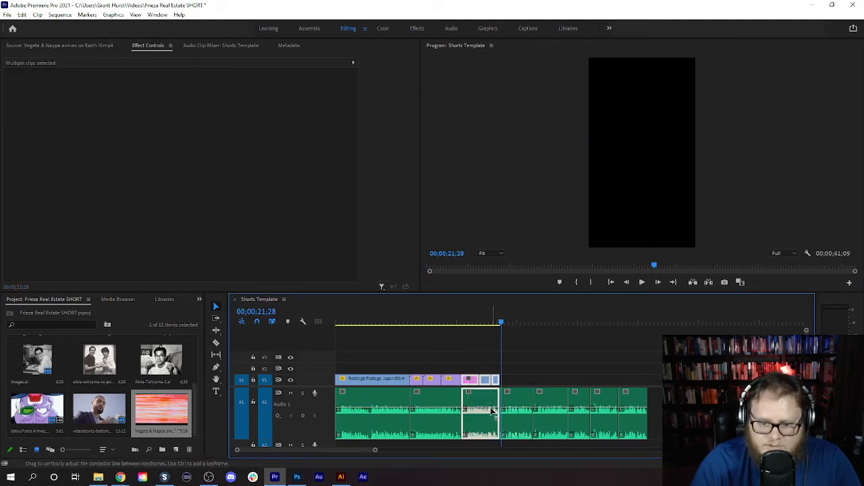
{"action": "right_click", "coordinate": [484, 397]}
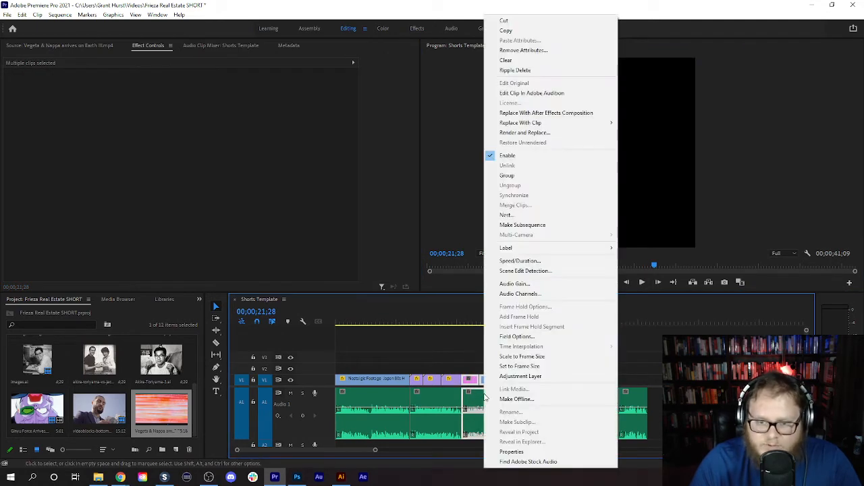
{"action": "left_click", "coordinate": [542, 112]}
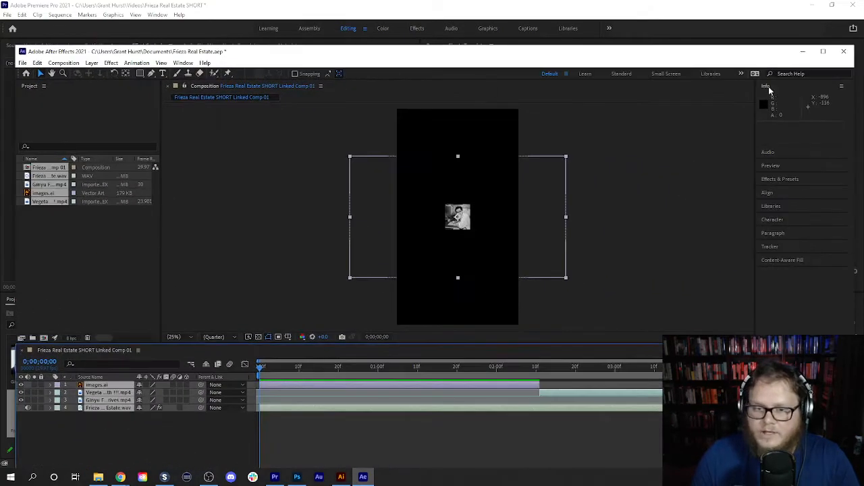
{"action": "left_click", "coordinate": [822, 52]}
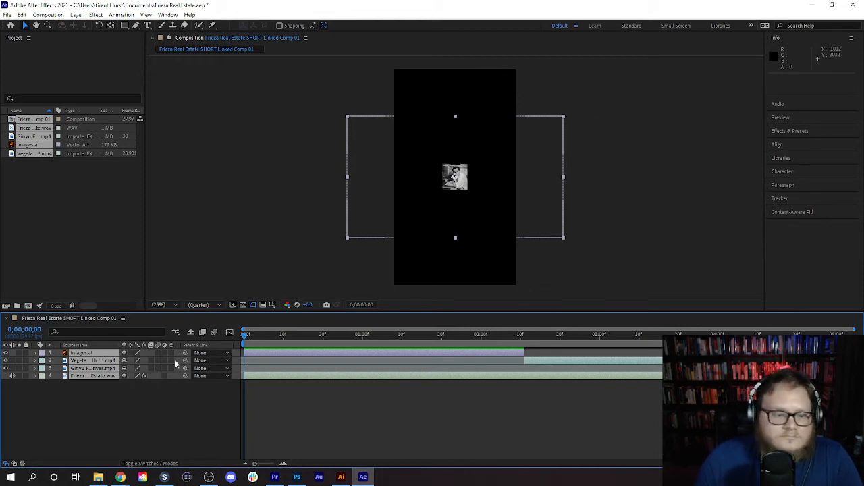
- Scale the images.ai layer to 855% so the photo fills the vertical composition
{"action": "left_click", "coordinate": [116, 416]}
{"action": "left_click", "coordinate": [36, 353]}
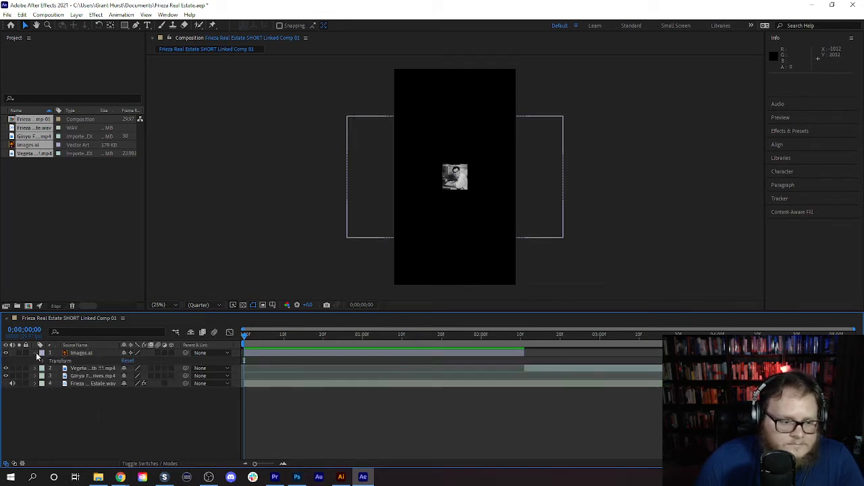
{"action": "left_click", "coordinate": [43, 361]}
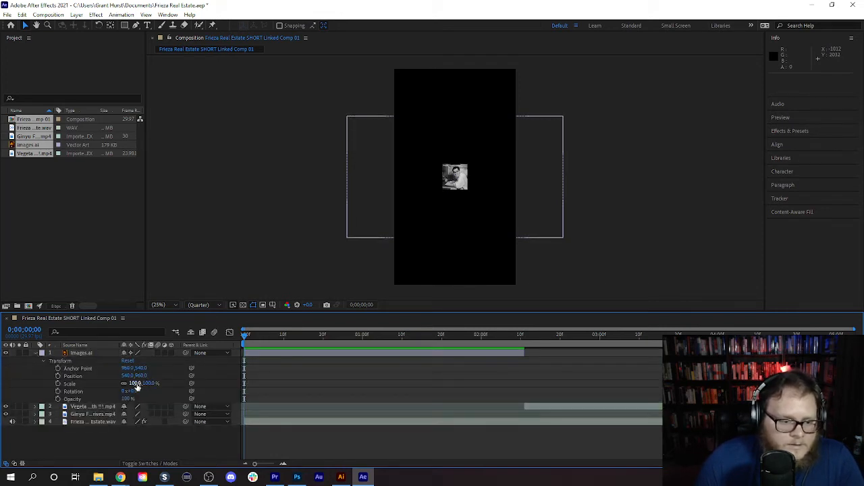
{"action": "left_click_drag", "start_coordinate": [137, 384], "coordinate": [486, 398]}
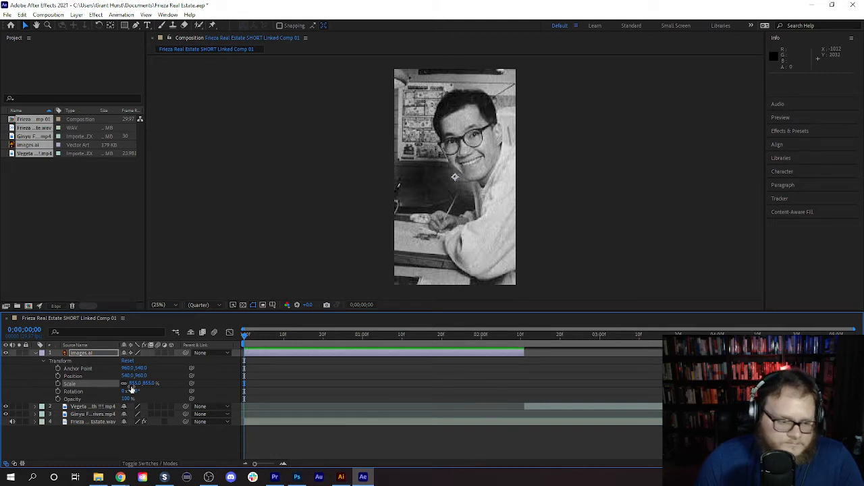
- Keyframe the images.ai layer's Position and a Scale of 993% at the start of the composition
{"action": "left_click", "coordinate": [81, 377]}
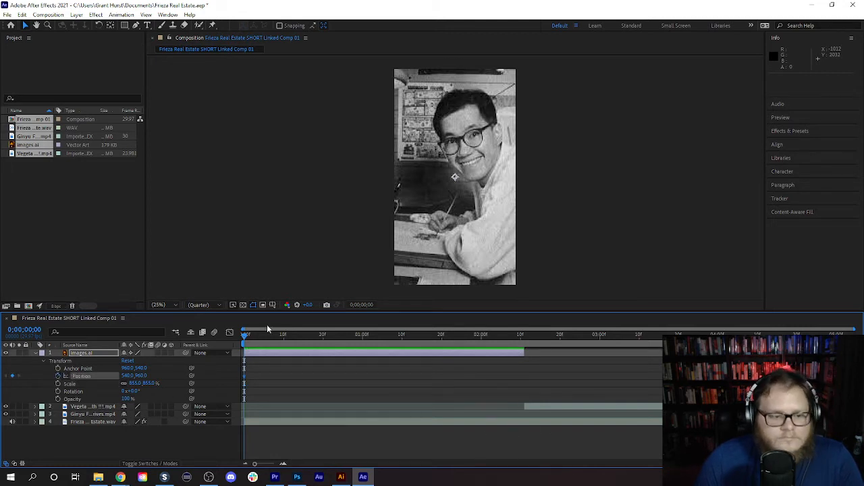
{"action": "left_click_drag", "start_coordinate": [246, 340], "coordinate": [526, 378]}
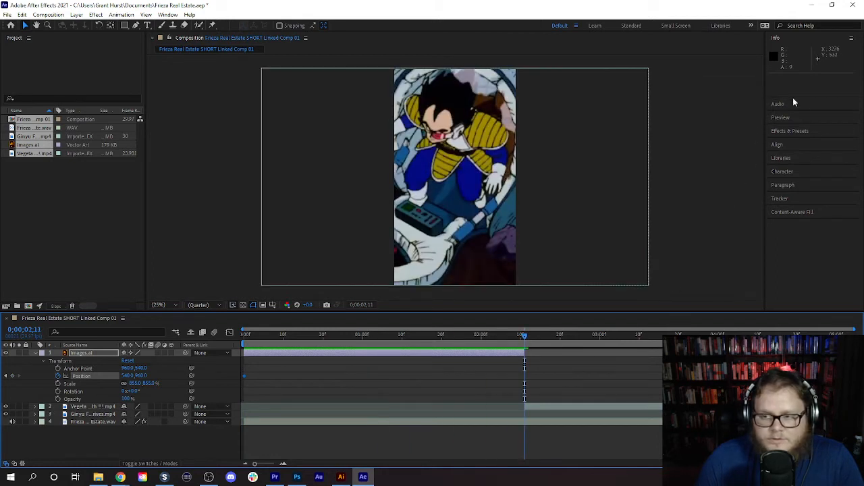
{"action": "left_click", "coordinate": [802, 120]}
{"action": "left_click", "coordinate": [800, 77]}
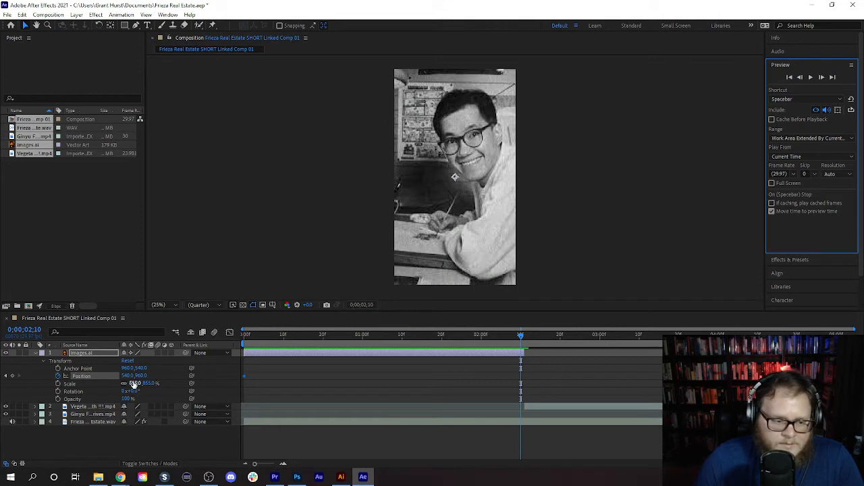
{"action": "left_click_drag", "start_coordinate": [135, 384], "coordinate": [187, 372]}
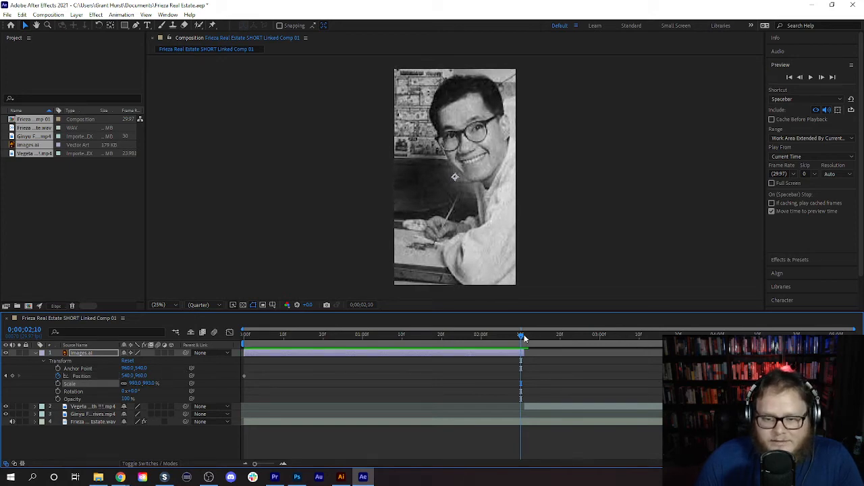
{"action": "left_click_drag", "start_coordinate": [521, 335], "coordinate": [234, 345]}
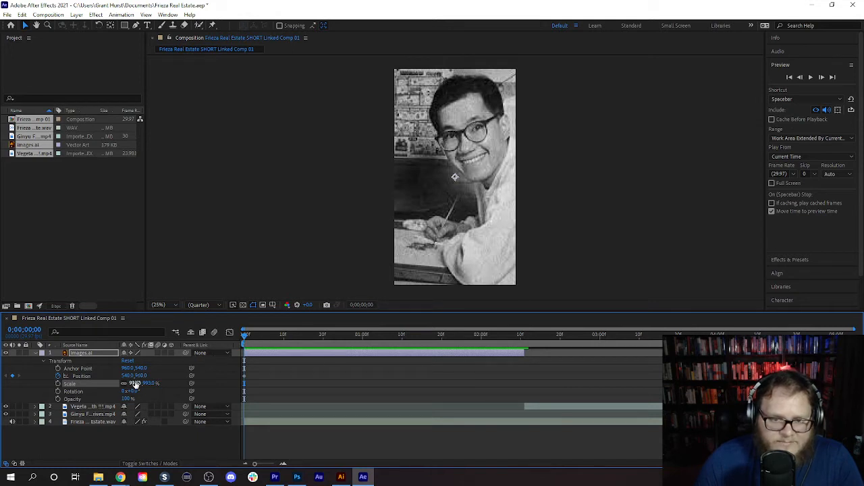
{"action": "left_click", "coordinate": [58, 383]}
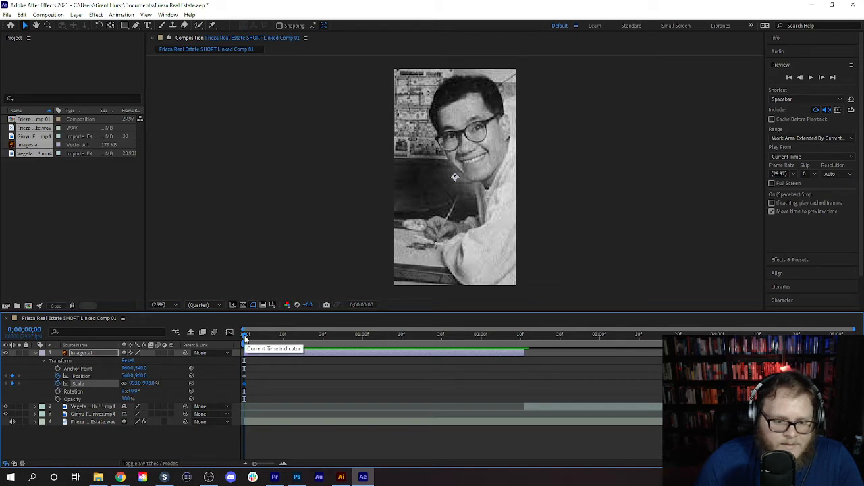
- Add an ending Scale keyframe of about 855% on the photo's last frame at 0;00;02;10 and preview the zoom-out from the start
{"action": "left_click_drag", "start_coordinate": [243, 337], "coordinate": [524, 388]}
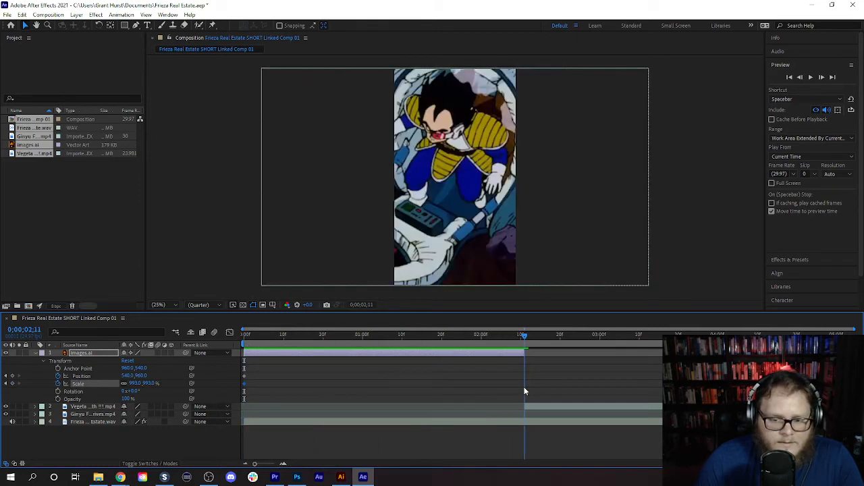
{"action": "left_click", "coordinate": [799, 77]}
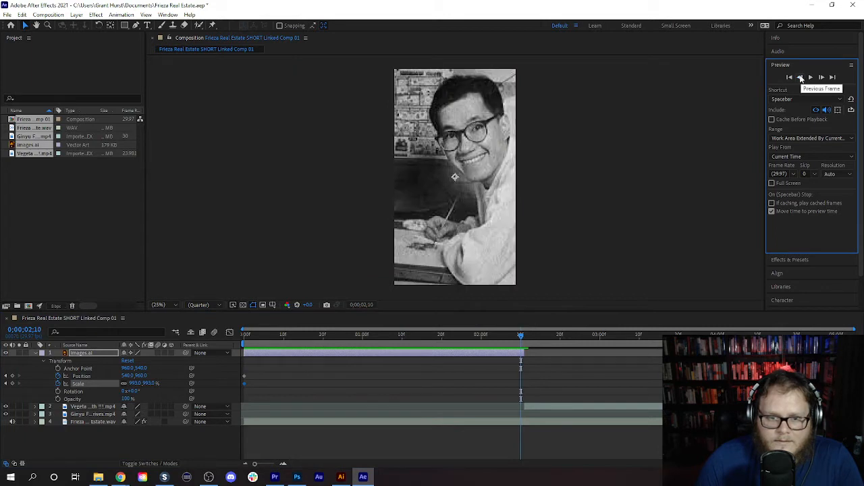
{"action": "left_click_drag", "start_coordinate": [135, 383], "coordinate": [84, 397]}
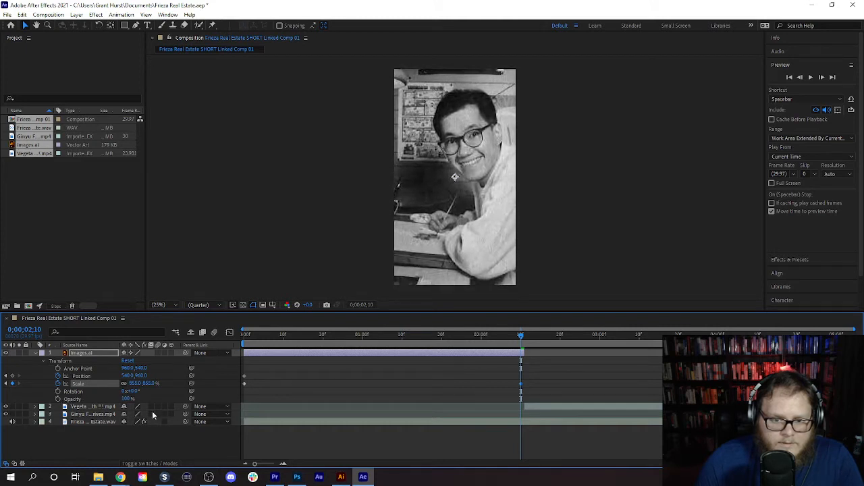
{"action": "left_click_drag", "start_coordinate": [521, 335], "coordinate": [244, 337]}
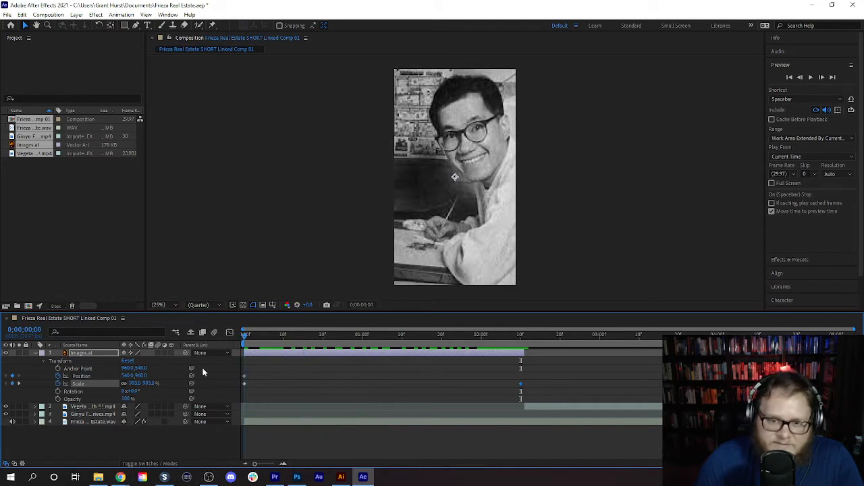
{"action": "left_click", "coordinate": [813, 78]}
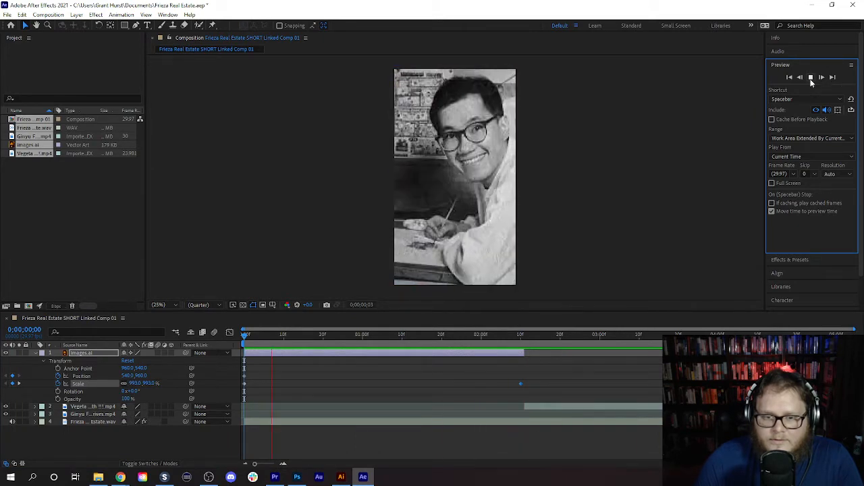
{"action": "left_click", "coordinate": [812, 78]}
- Save the Frieza Real Estate project and close After Effects
{"action": "left_click", "coordinate": [8, 15]}
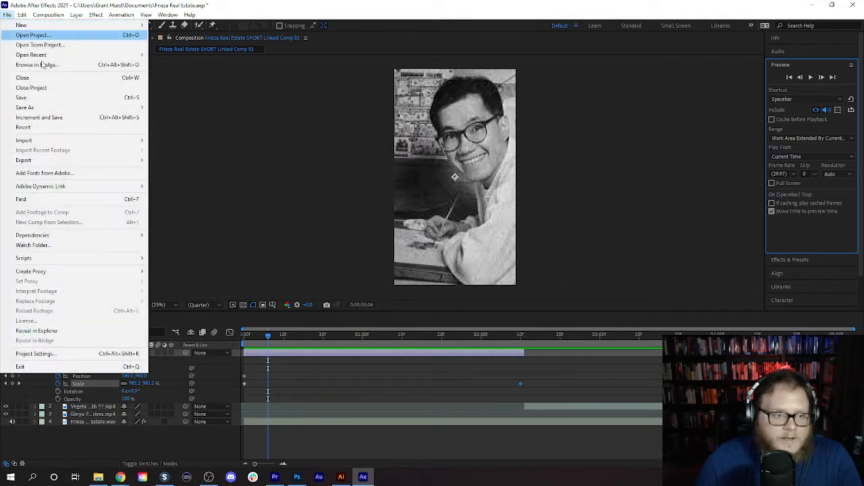
{"action": "left_click", "coordinate": [38, 99]}
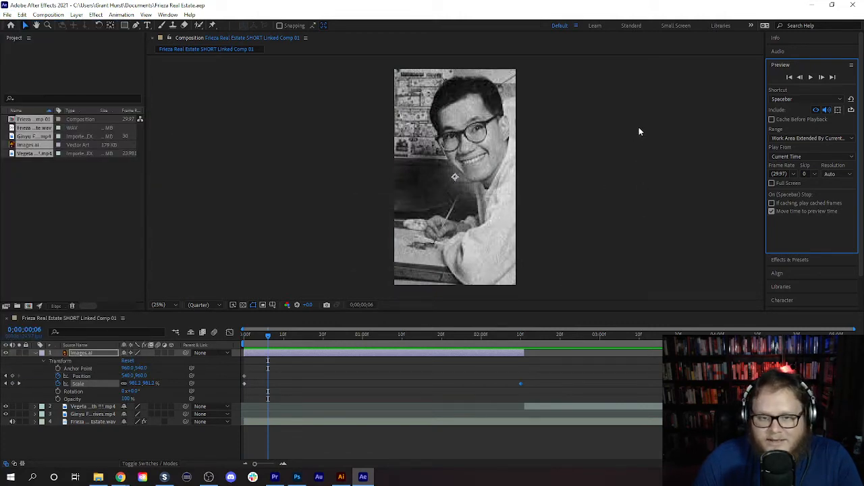
{"action": "left_click", "coordinate": [859, 4]}
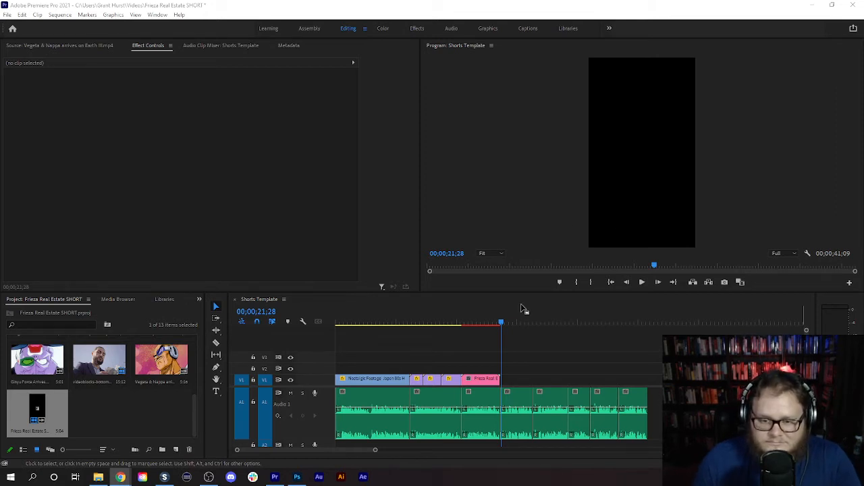
- Play the Shorts Template sequence from the end of the linked composition through the following voice-over segment
{"action": "left_click_drag", "start_coordinate": [500, 322], "coordinate": [492, 344]}
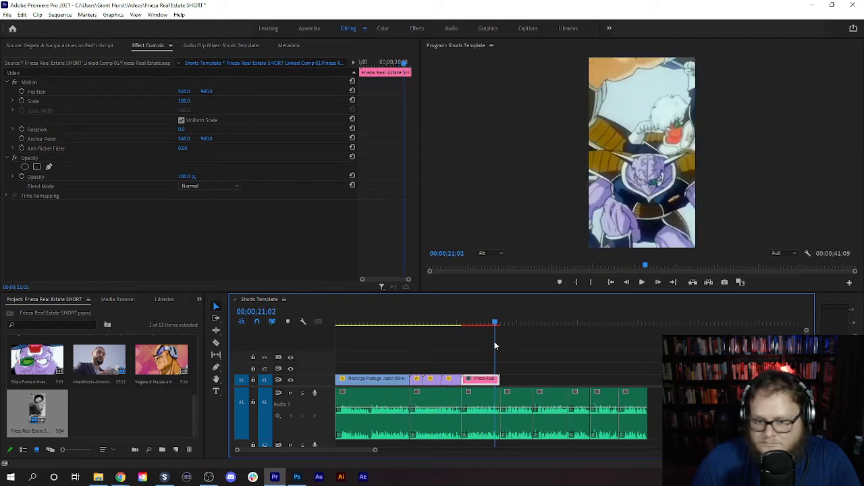
{"action": "left_click", "coordinate": [641, 282]}
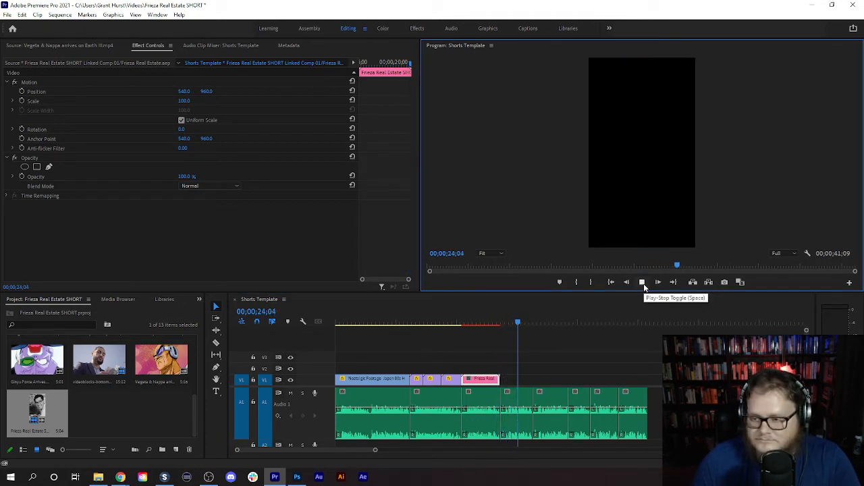
{"action": "left_click", "coordinate": [642, 282]}
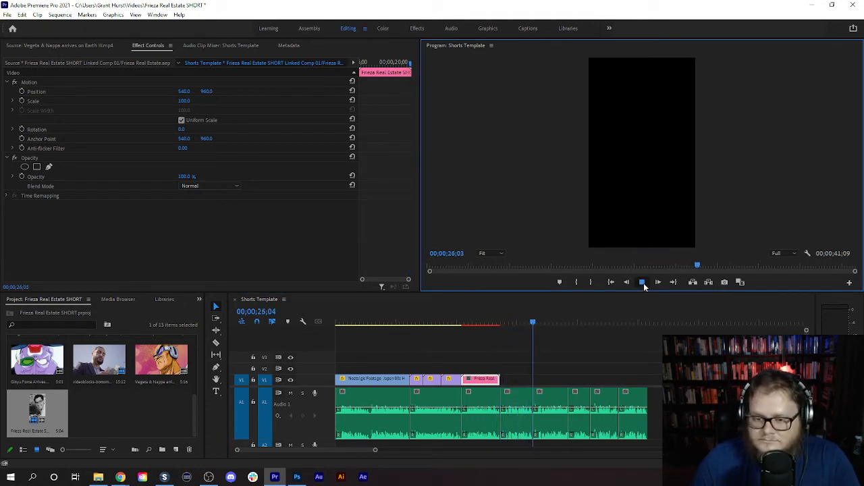
{"action": "left_click", "coordinate": [551, 412]}
{"action": "key", "text": "alt+Tab"}
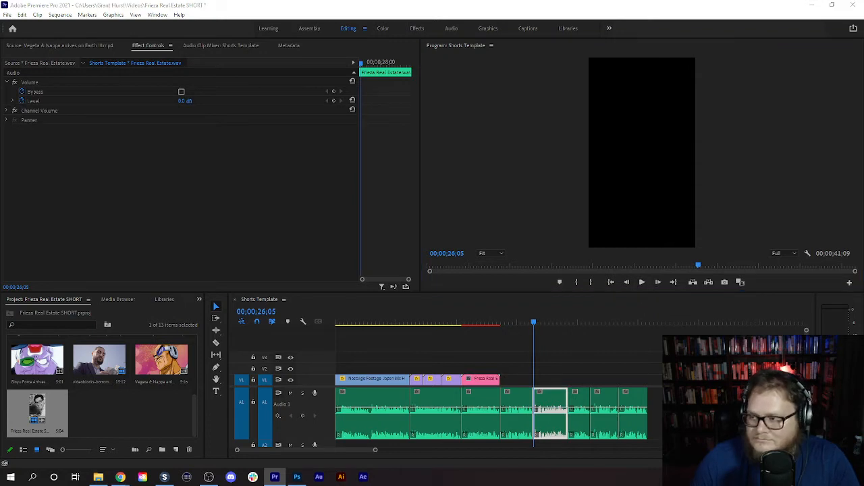
{"action": "key", "text": "alt+Tab"}
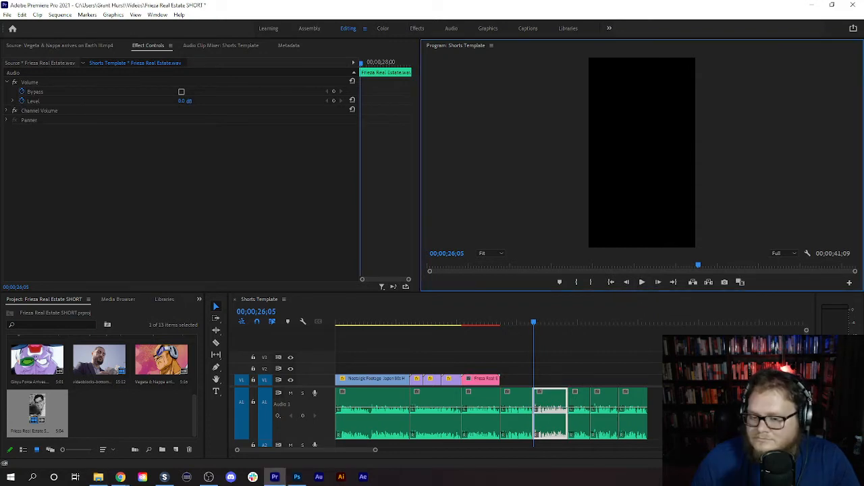
{"action": "mouse_move", "coordinate": [120, 478]}
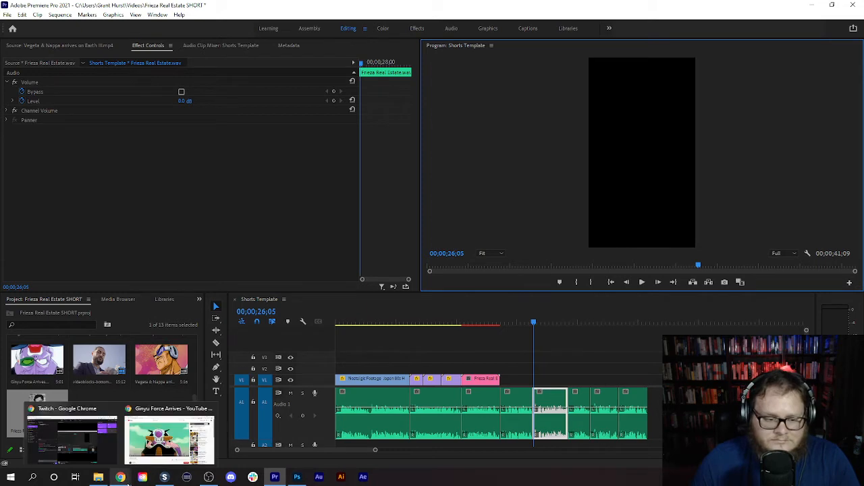
{"action": "left_click", "coordinate": [157, 451]}
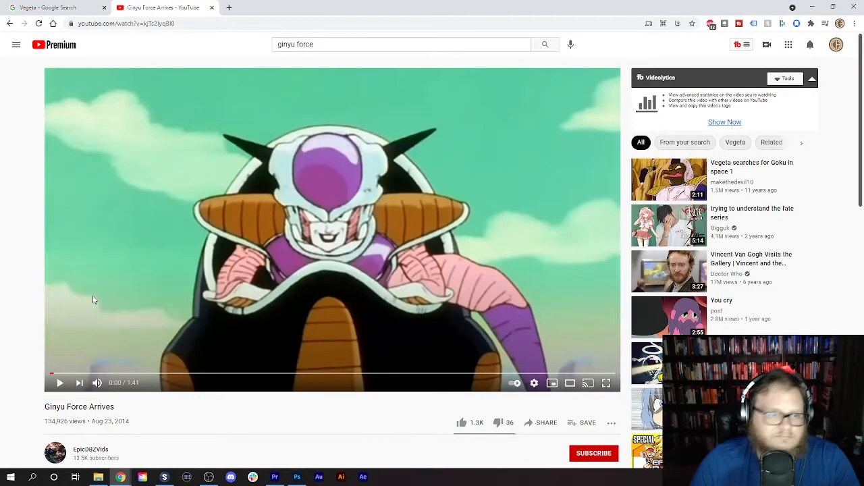
{"action": "left_click", "coordinate": [371, 43]}
{"action": "triple_click", "coordinate": [370, 44]}
{"action": "left_click", "coordinate": [369, 43]}
{"action": "left_click_drag", "start_coordinate": [369, 43], "coordinate": [247, 46]}
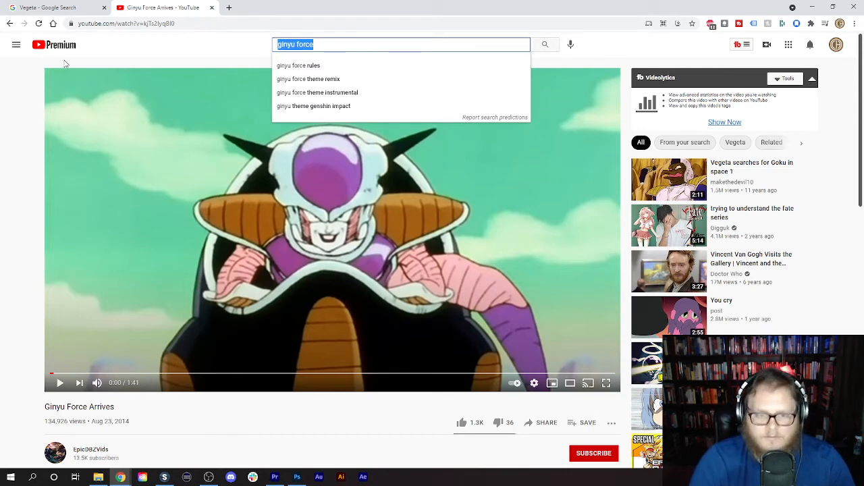
{"action": "key", "text": "BackSpace"}
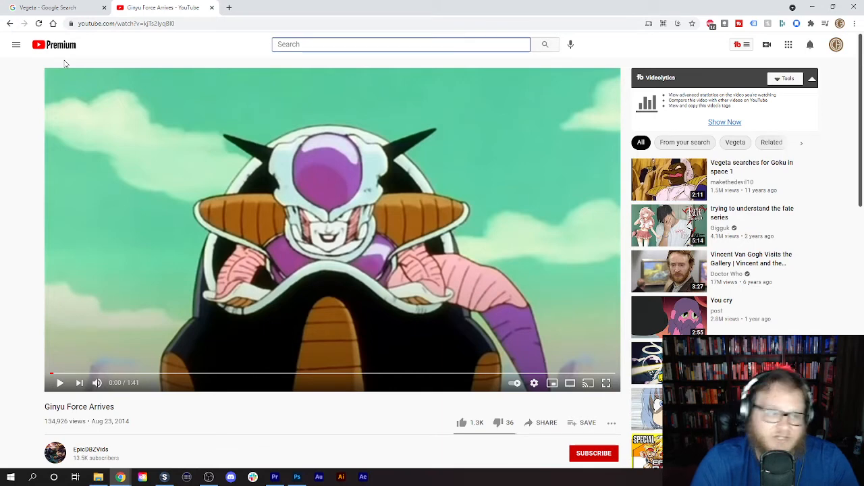
- Switch back to Premiere Pro and listen to the voice-over from 00;00;26;05 on, replaying its opening part once
{"action": "left_click", "coordinate": [275, 477]}
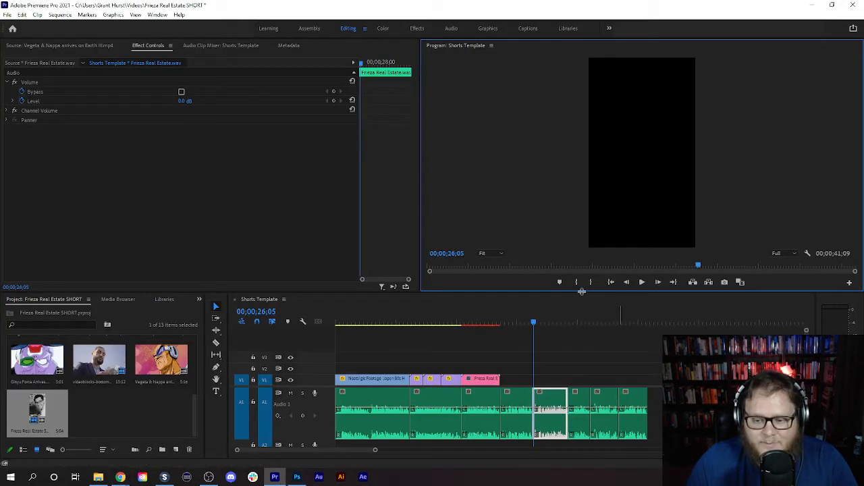
{"action": "left_click", "coordinate": [641, 284]}
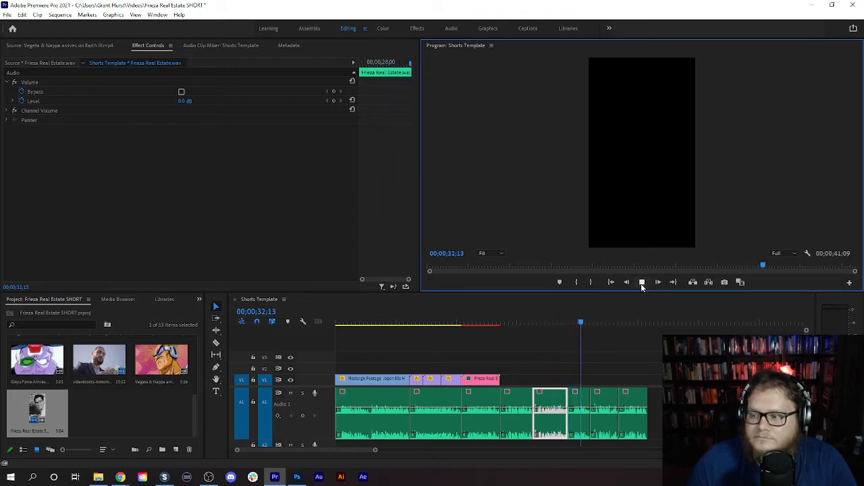
{"action": "left_click", "coordinate": [642, 284]}
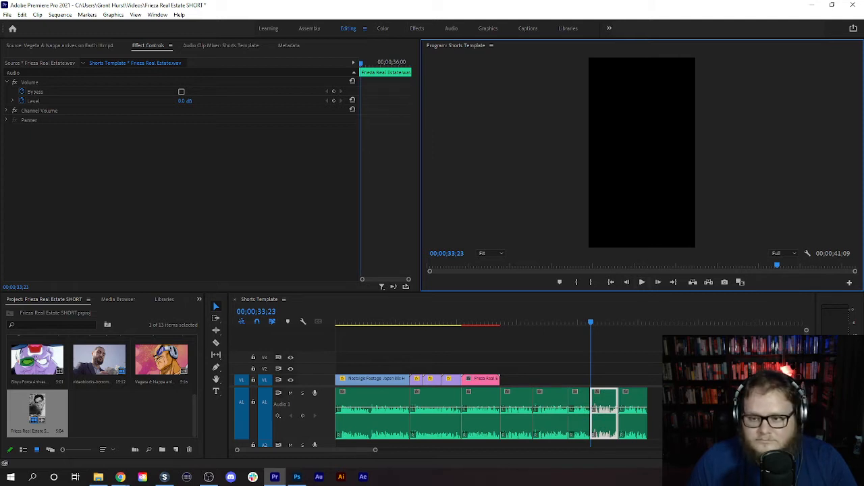
{"action": "left_click_drag", "start_coordinate": [575, 324], "coordinate": [534, 324]}
{"action": "left_click", "coordinate": [642, 284]}
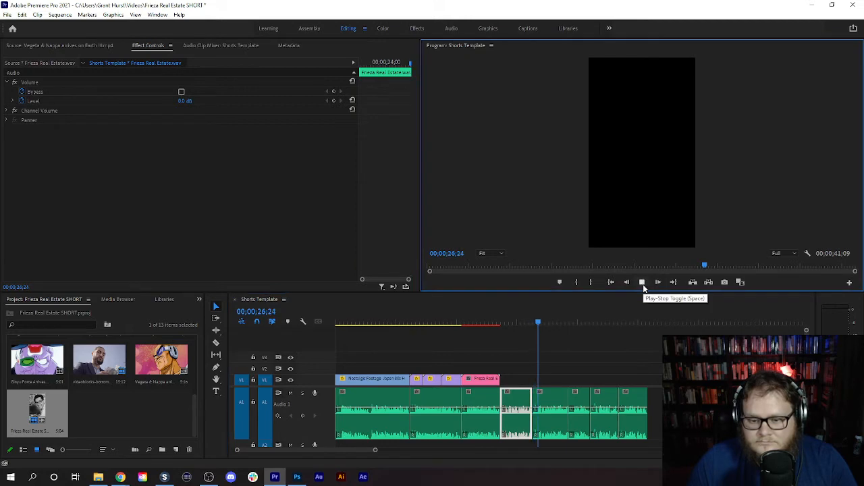
{"action": "left_click", "coordinate": [643, 283]}
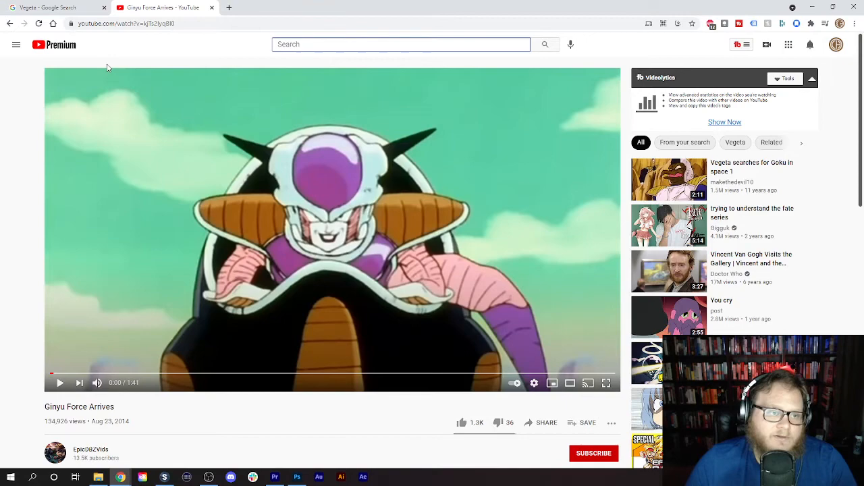
- Switch to Chrome and search Google for "First appearance of Frieza in Dragon Ball Z manga"
{"action": "left_click", "coordinate": [58, 7]}
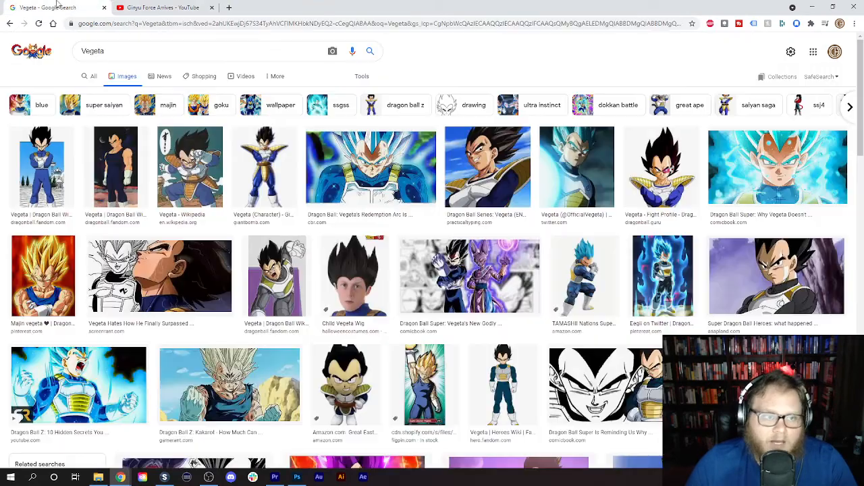
{"action": "left_click", "coordinate": [30, 56]}
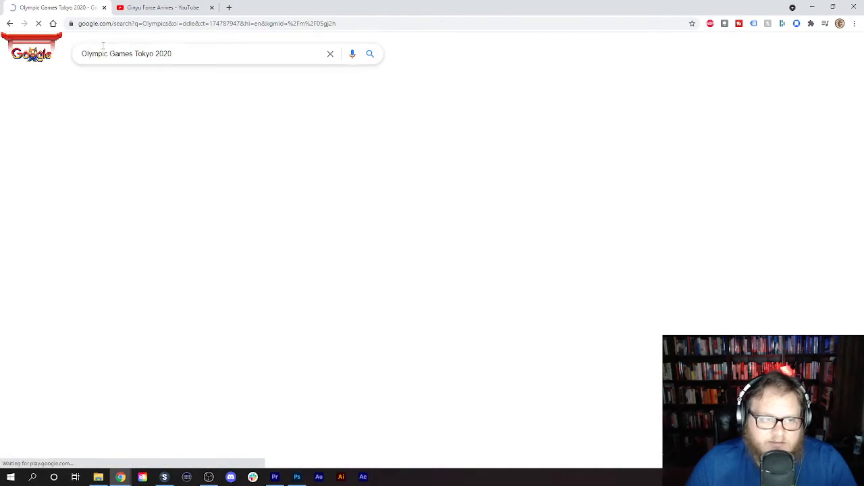
{"action": "triple_click", "coordinate": [216, 55]}
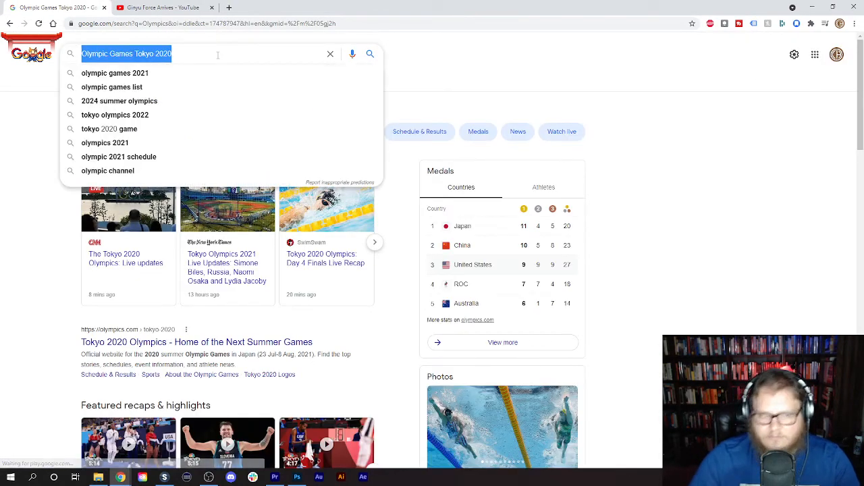
{"action": "key", "text": "BackSpace"}
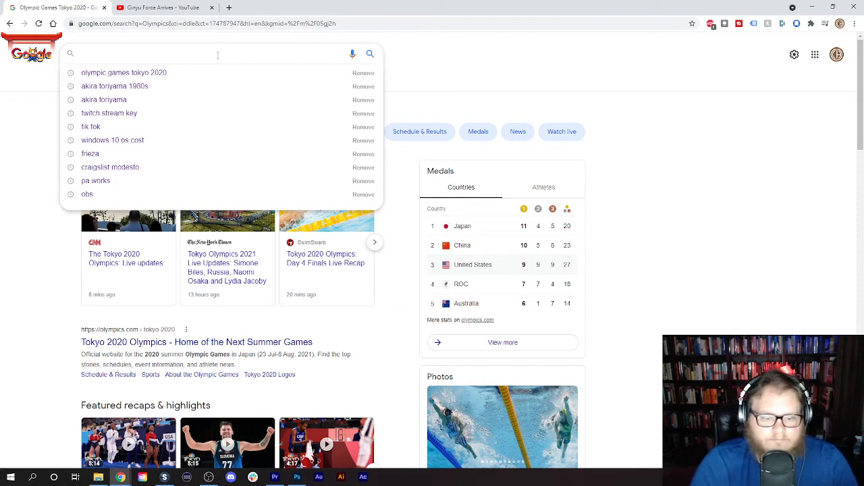
{"action": "type", "text": "First appe"}
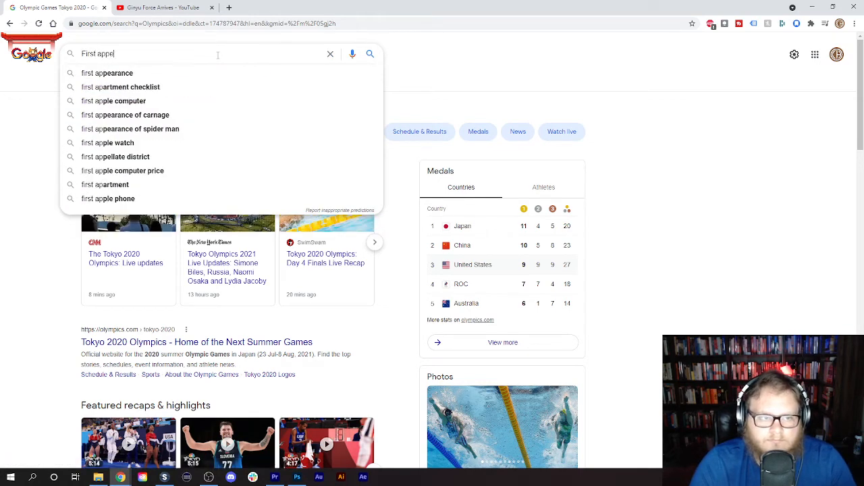
{"action": "type", "text": "arance of Fri"}
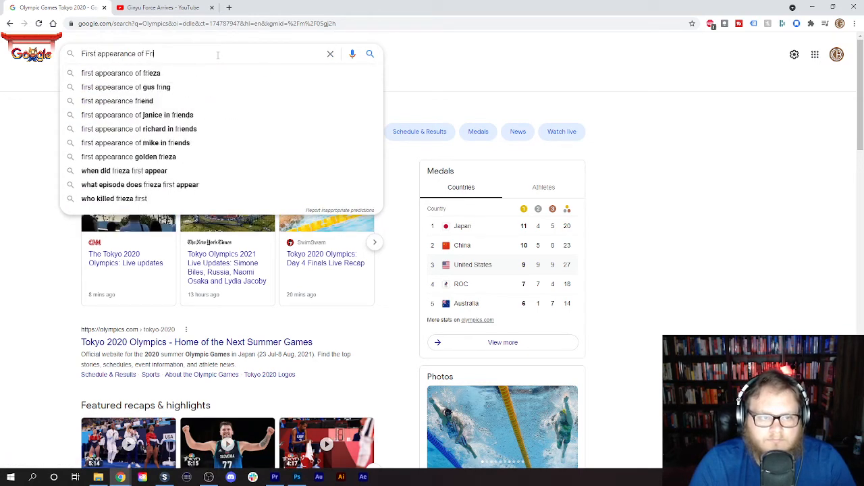
{"action": "type", "text": "eza in"}
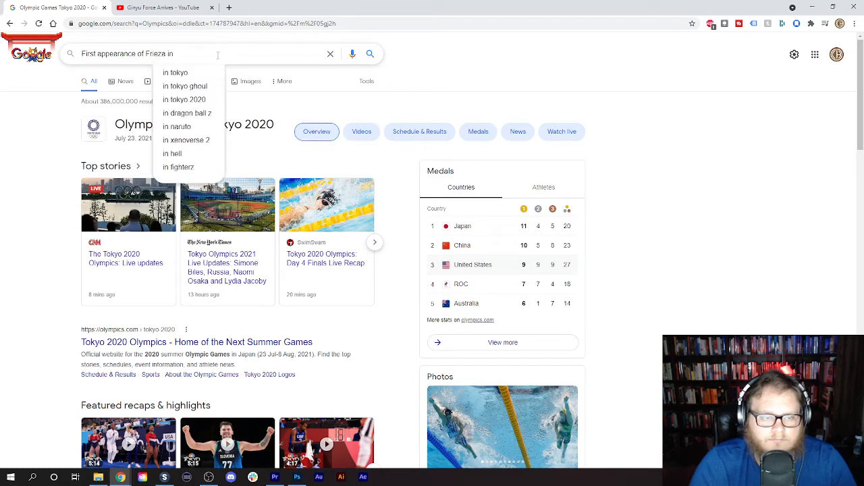
{"action": "type", "text": " D"}
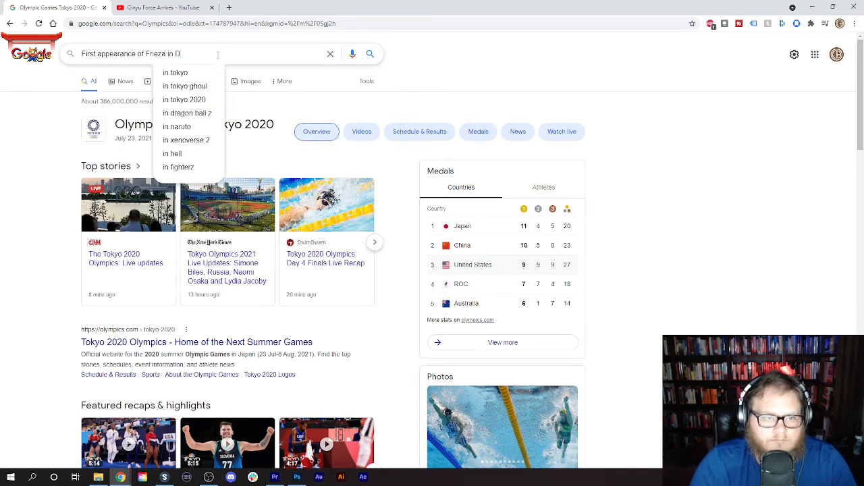
{"action": "type", "text": "ragan Bal"}
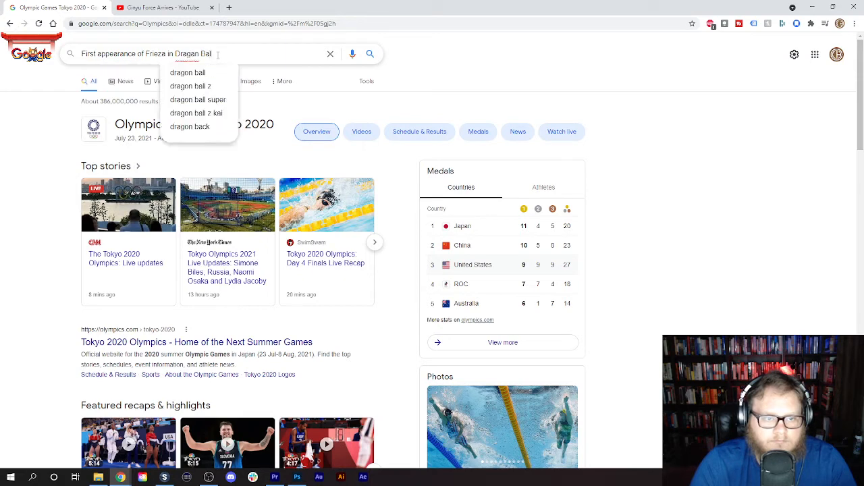
{"action": "type", "text": "l"}
{"action": "key", "text": "BackSpace"}
{"action": "key", "text": "BackSpace"}
{"action": "key", "text": "BackSpace"}
{"action": "key", "text": "BackSpace"}
{"action": "key", "text": "BackSpace"}
{"action": "key", "text": "BackSpace"}
{"action": "key", "text": "BackSpace"}
{"action": "key", "text": "BackSpace"}
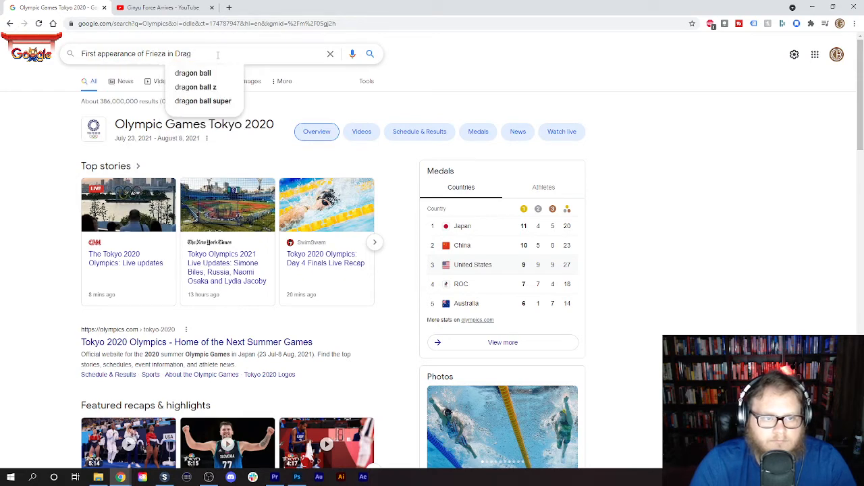
{"action": "type", "text": "on Ball Z "}
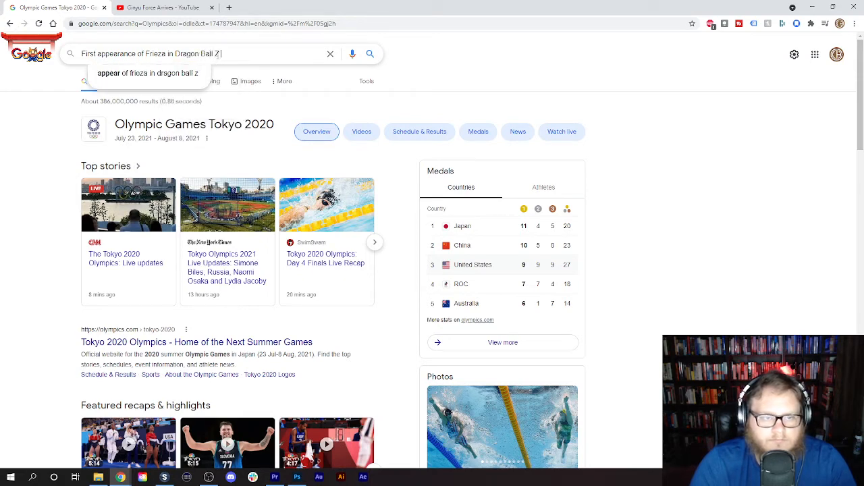
{"action": "type", "text": "manga"}
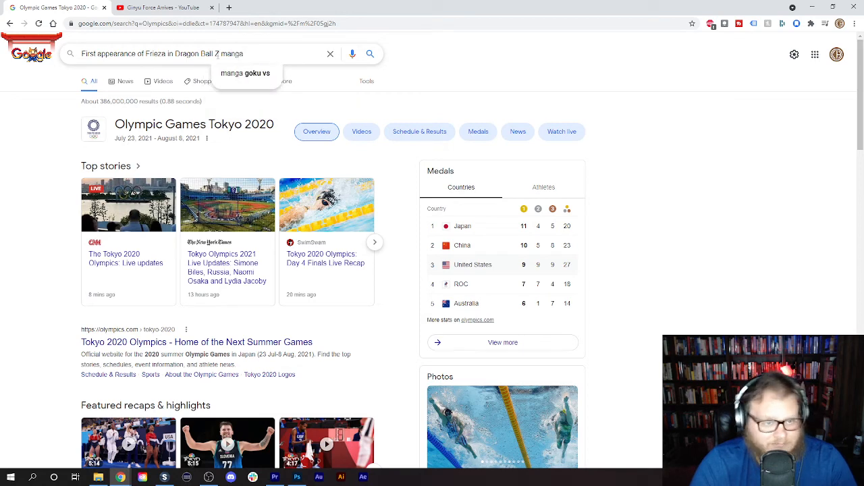
{"action": "key", "text": "Return"}
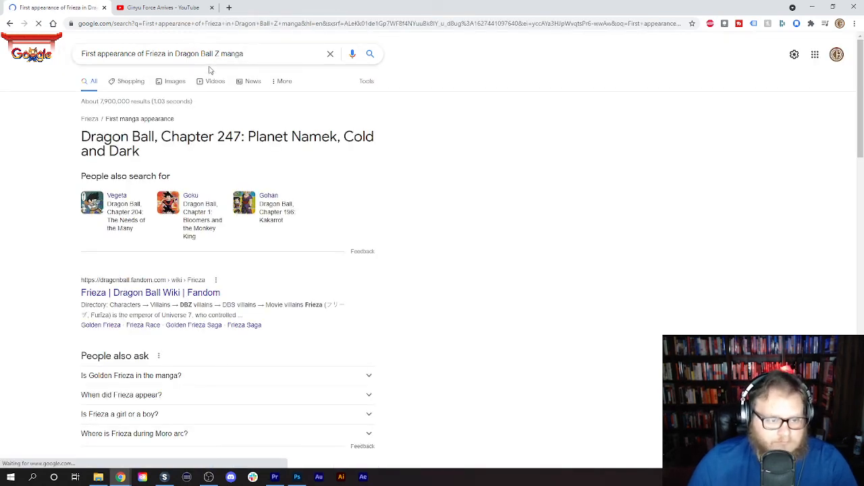
- Open the Dragon Ball Wiki's Frieza article, skim its appearance and personality sections, and return to the search results
{"action": "left_click", "coordinate": [113, 292]}
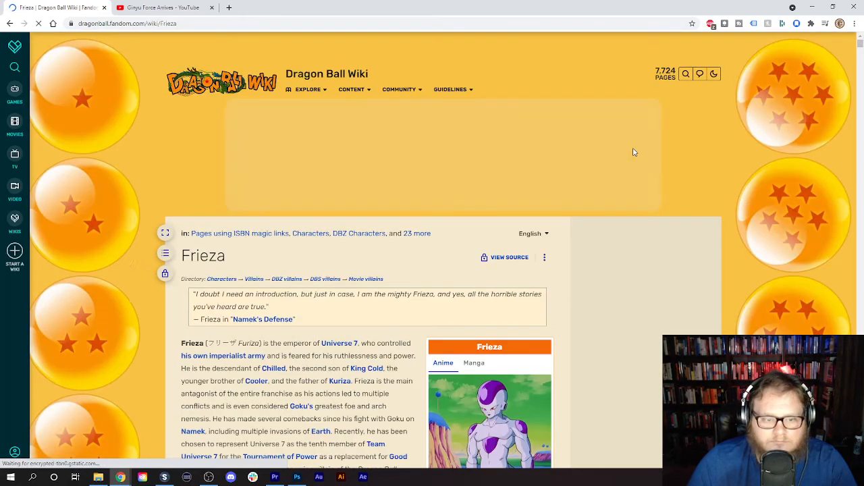
{"action": "scroll", "coordinate": [633, 152], "scroll_direction": "down", "scroll_amount": 20}
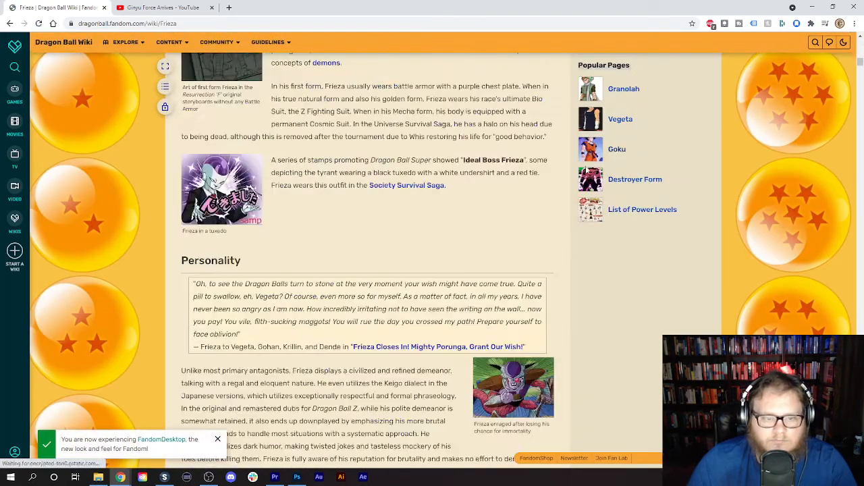
{"action": "scroll", "coordinate": [112, 69], "scroll_direction": "up", "scroll_amount": 3}
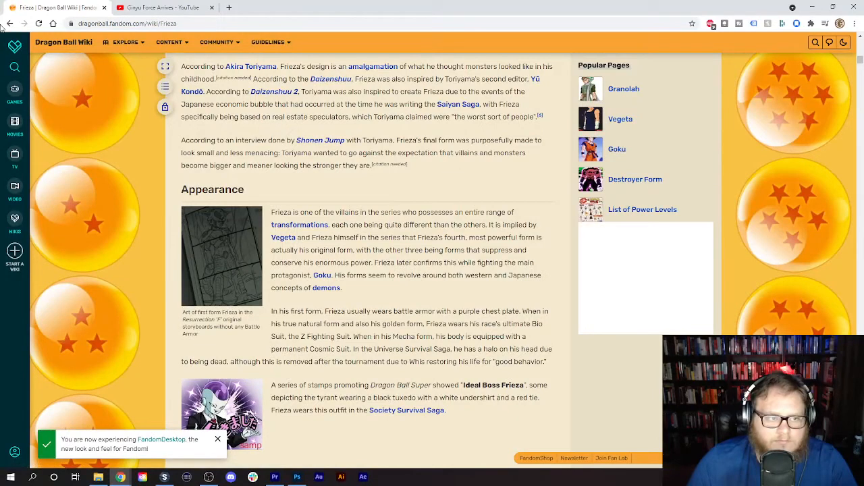
{"action": "left_click", "coordinate": [10, 23]}
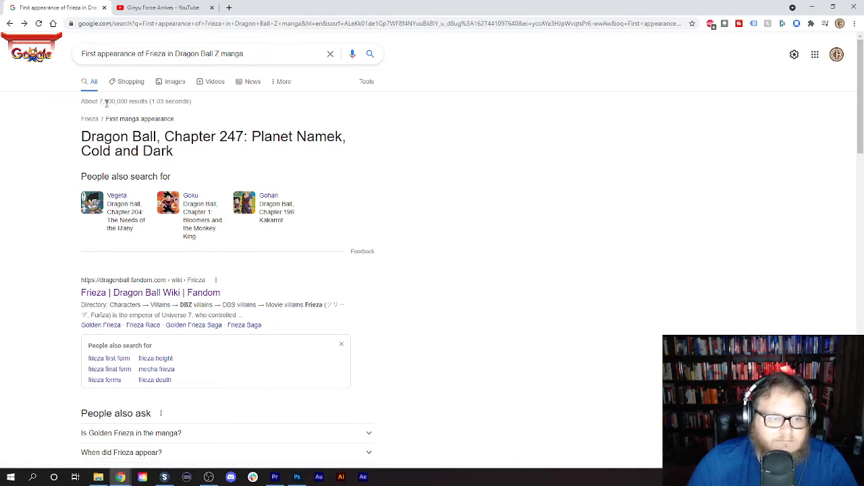
- Show the image results and preview the "50% Maximum Power" and "Frieza gets a new look" manga pages, closing the preview at the end
{"action": "left_click", "coordinate": [175, 82]}
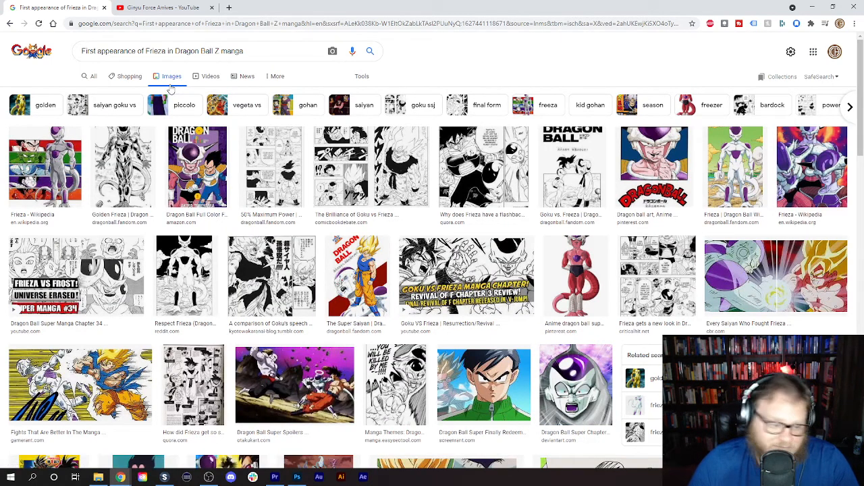
{"action": "left_click", "coordinate": [286, 170]}
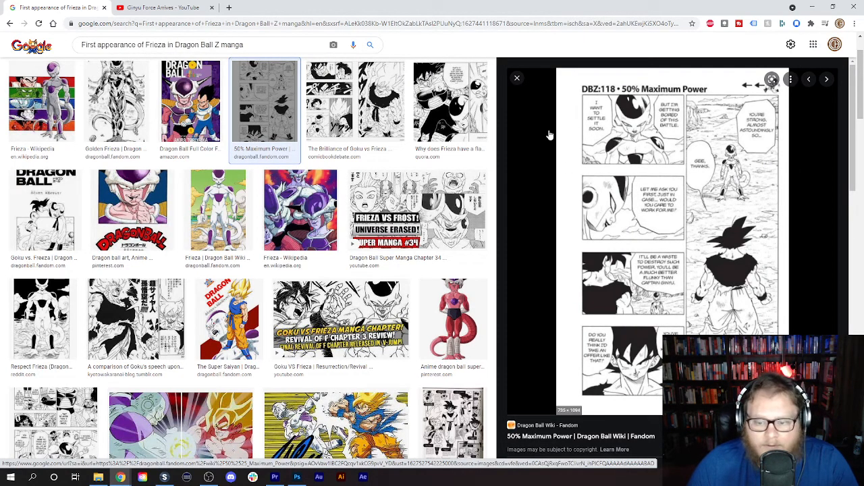
{"action": "scroll", "coordinate": [90, 218], "scroll_direction": "down", "scroll_amount": 4}
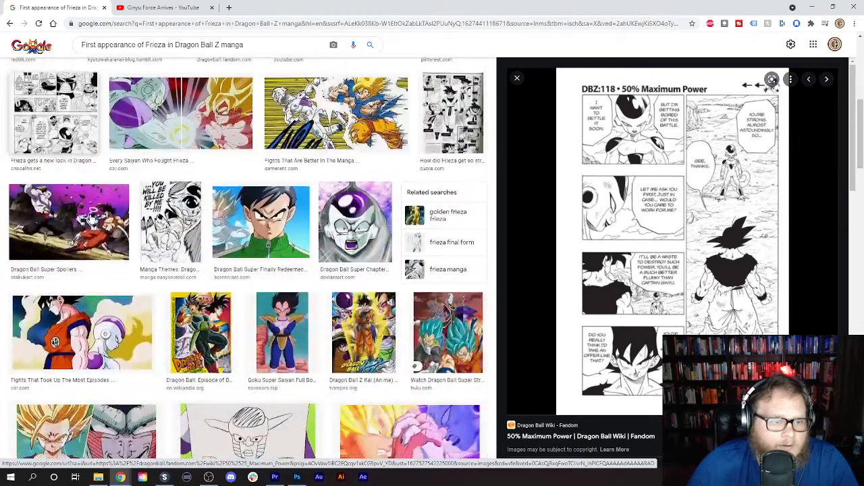
{"action": "scroll", "coordinate": [89, 218], "scroll_direction": "up", "scroll_amount": 2}
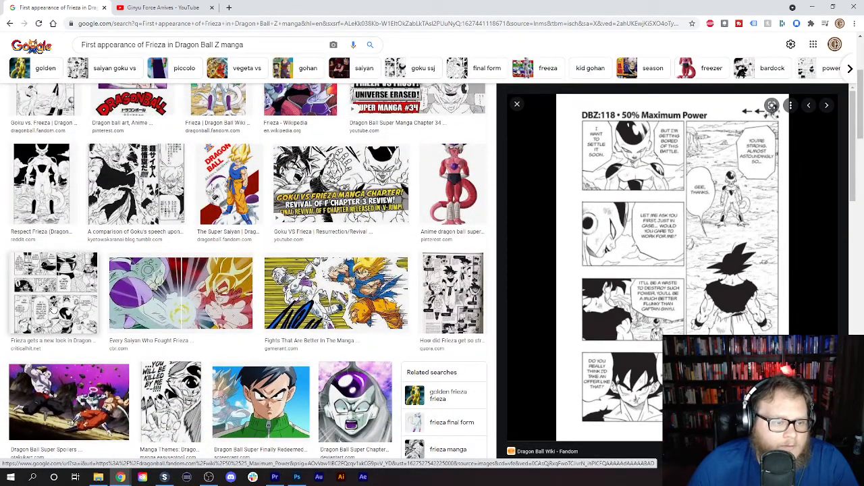
{"action": "left_click", "coordinate": [54, 293]}
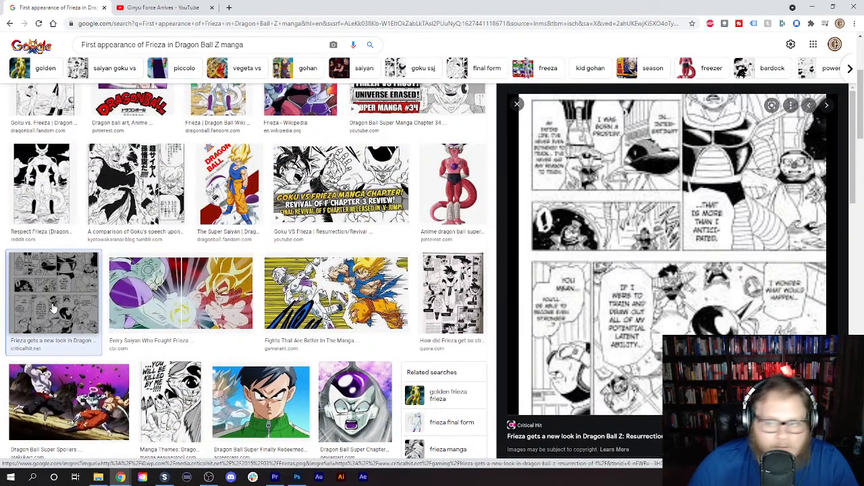
{"action": "left_click", "coordinate": [517, 104]}
- Browse further down the image results for a Frieza manga page, briefly previewing the Dragon Ball Super Volume 2 page
{"action": "scroll", "coordinate": [420, 201], "scroll_direction": "down", "scroll_amount": 7}
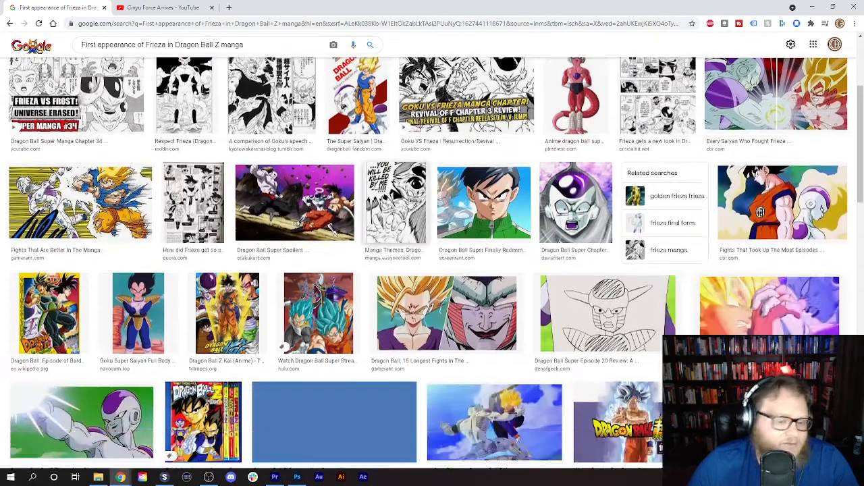
{"action": "scroll", "coordinate": [407, 202], "scroll_direction": "down", "scroll_amount": 2}
{"action": "scroll", "coordinate": [408, 202], "scroll_direction": "down", "scroll_amount": 6}
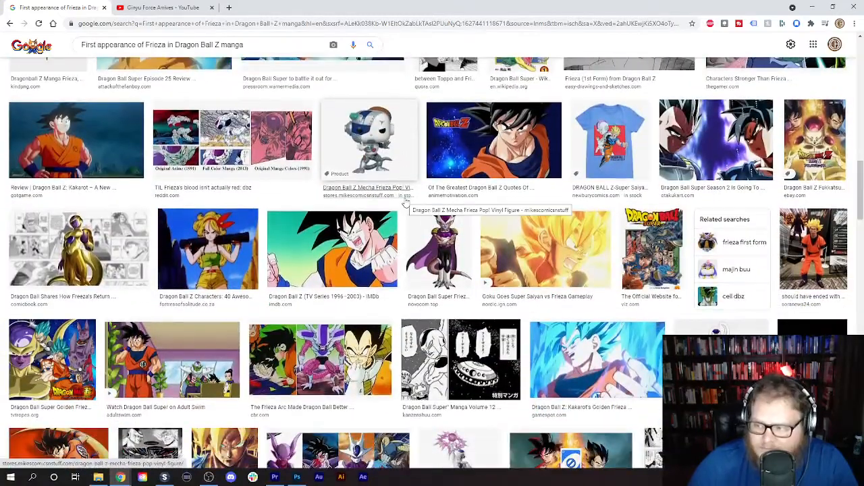
{"action": "scroll", "coordinate": [405, 202], "scroll_direction": "down", "scroll_amount": 3}
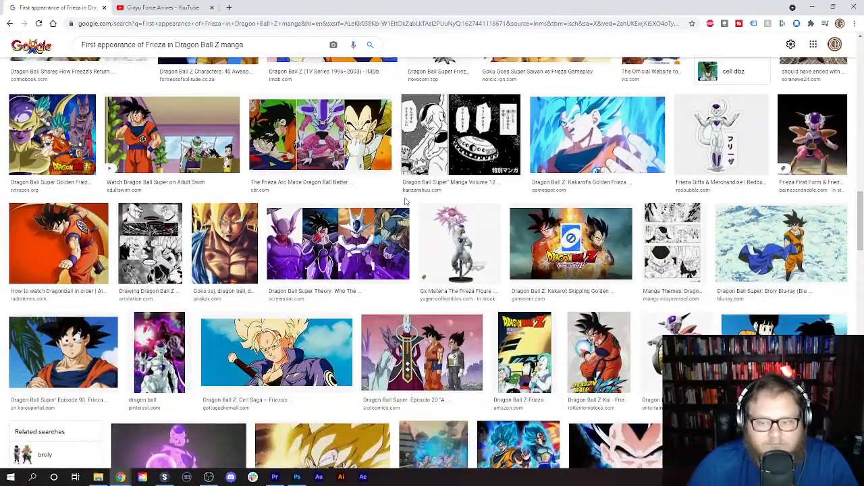
{"action": "scroll", "coordinate": [405, 201], "scroll_direction": "down", "scroll_amount": 4}
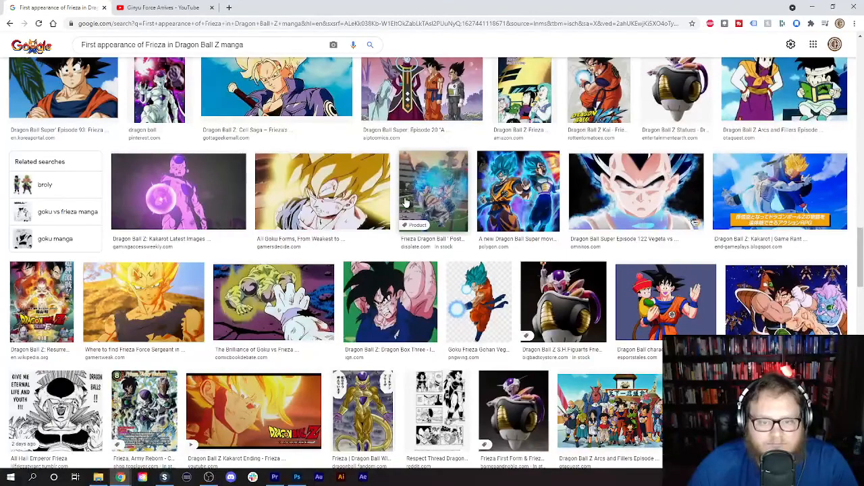
{"action": "scroll", "coordinate": [405, 201], "scroll_direction": "down", "scroll_amount": 6}
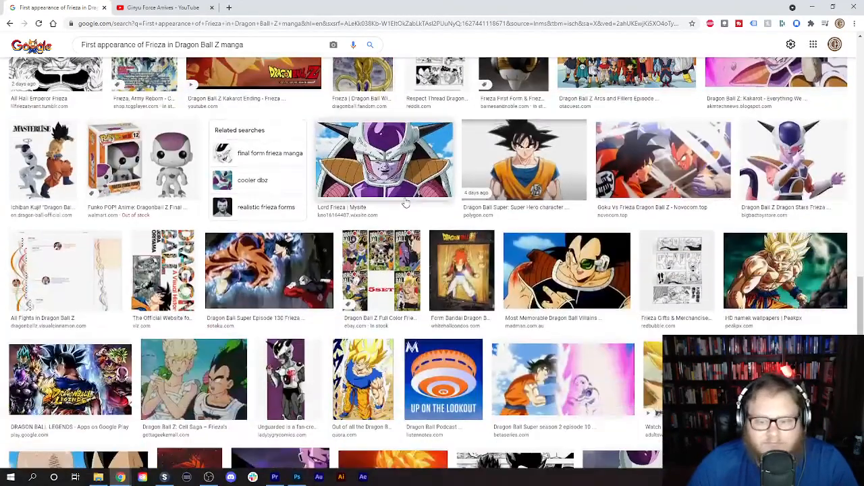
{"action": "scroll", "coordinate": [406, 201], "scroll_direction": "down", "scroll_amount": 1}
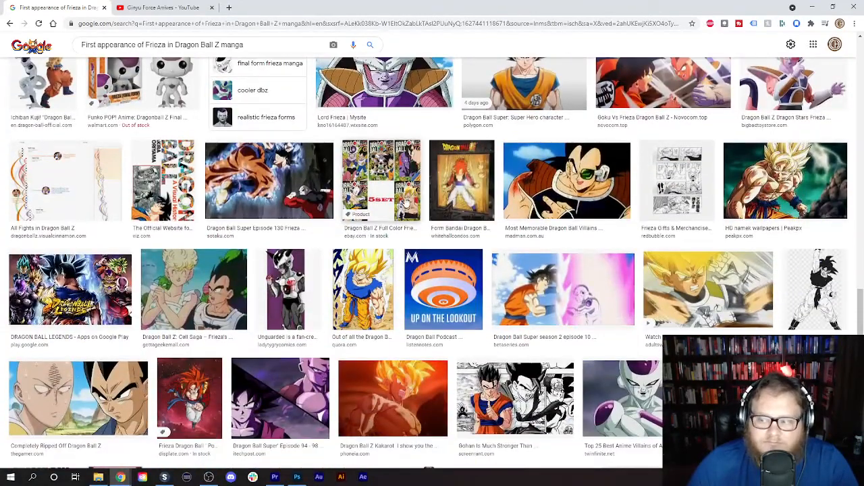
{"action": "scroll", "coordinate": [406, 202], "scroll_direction": "down", "scroll_amount": 3}
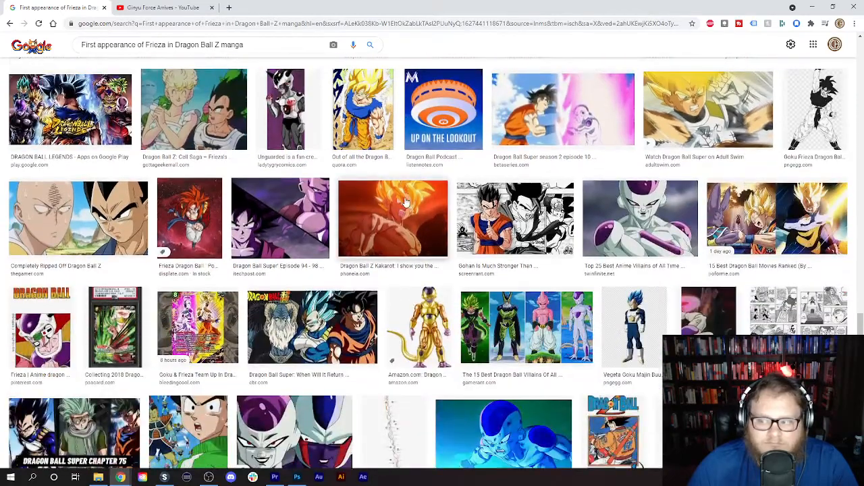
{"action": "scroll", "coordinate": [405, 201], "scroll_direction": "down", "scroll_amount": 3}
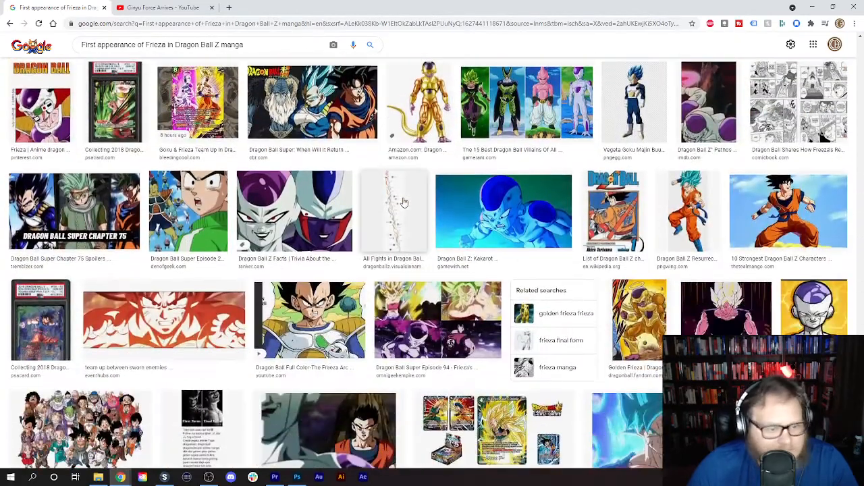
{"action": "scroll", "coordinate": [402, 201], "scroll_direction": "down", "scroll_amount": 4}
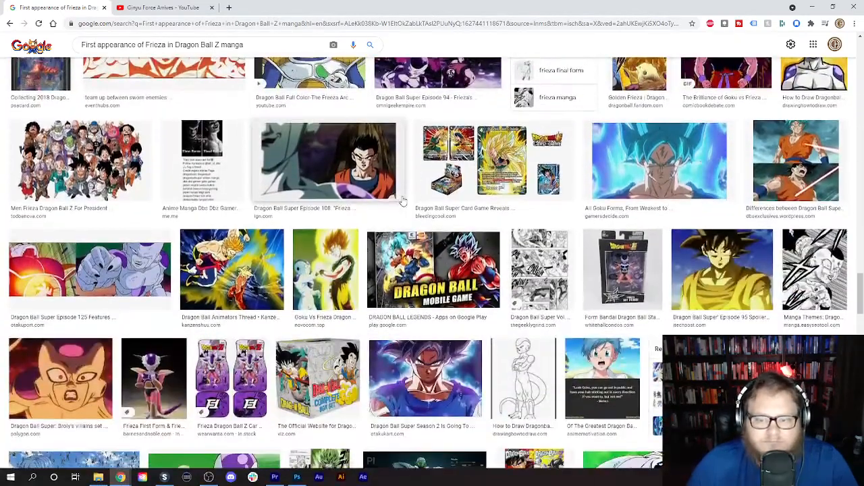
{"action": "left_click", "coordinate": [550, 280]}
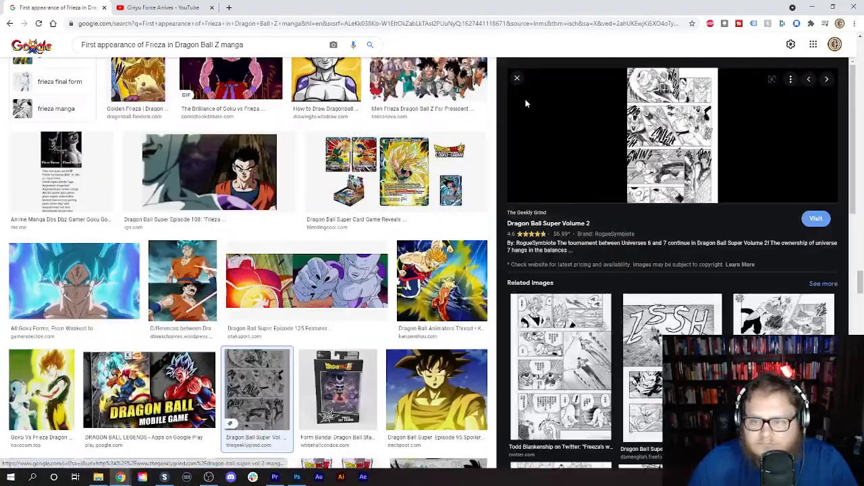
{"action": "left_click", "coordinate": [516, 81]}
- Return to the first image results and reopen the preview of the "50% Maximum Power" manga page
{"action": "scroll", "coordinate": [455, 202], "scroll_direction": "up", "scroll_amount": 5}
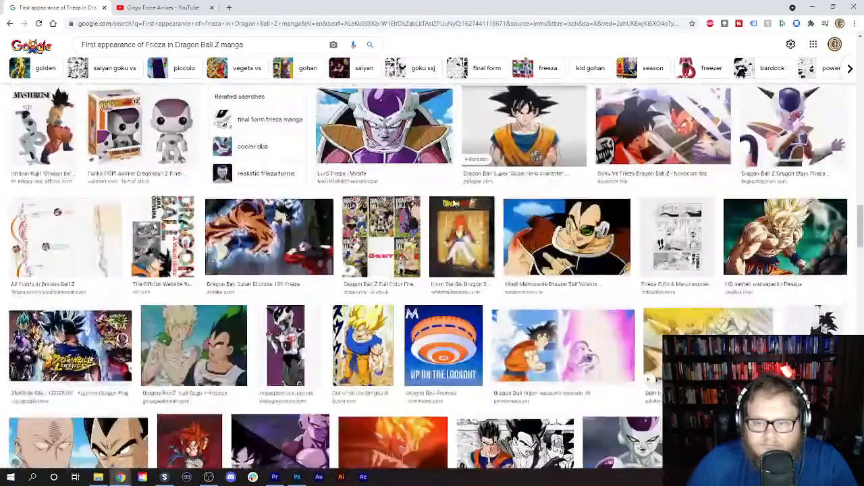
{"action": "scroll", "coordinate": [455, 202], "scroll_direction": "up", "scroll_amount": 10}
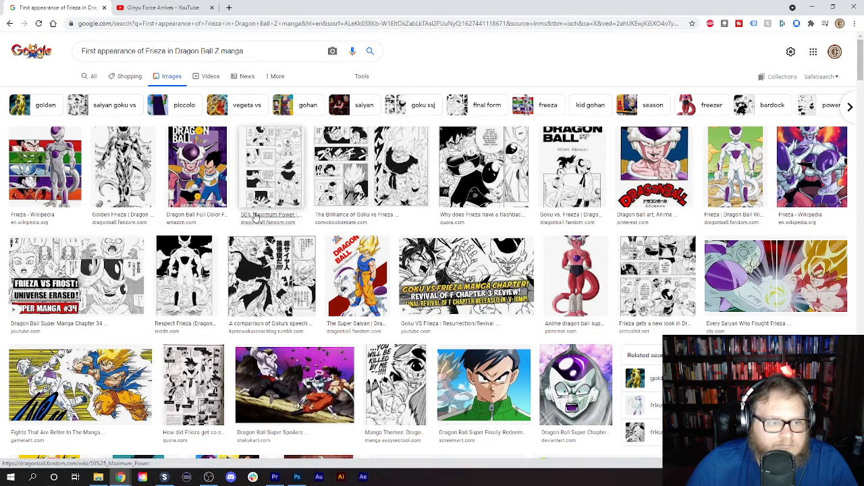
{"action": "left_click", "coordinate": [286, 148]}
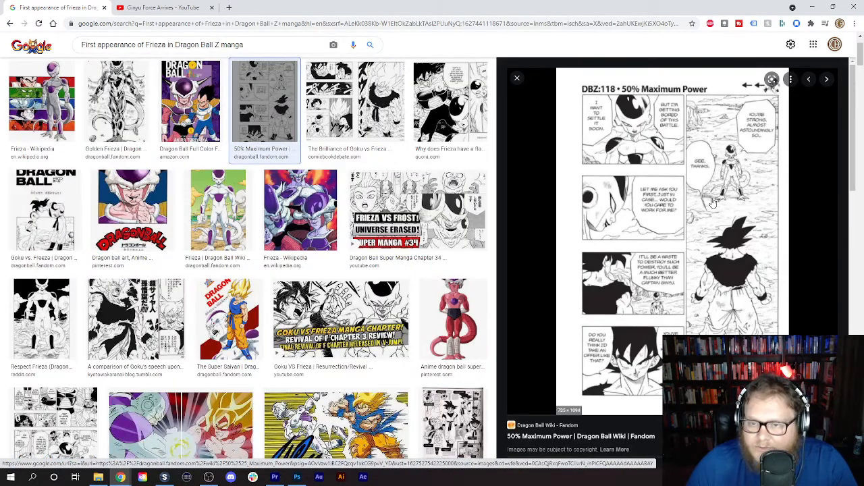
- Save the "50% Maximum Power" manga page as the JPEG Dragon_Ball_Z_Chapter_118 in the Videos folder
{"action": "right_click", "coordinate": [642, 194]}
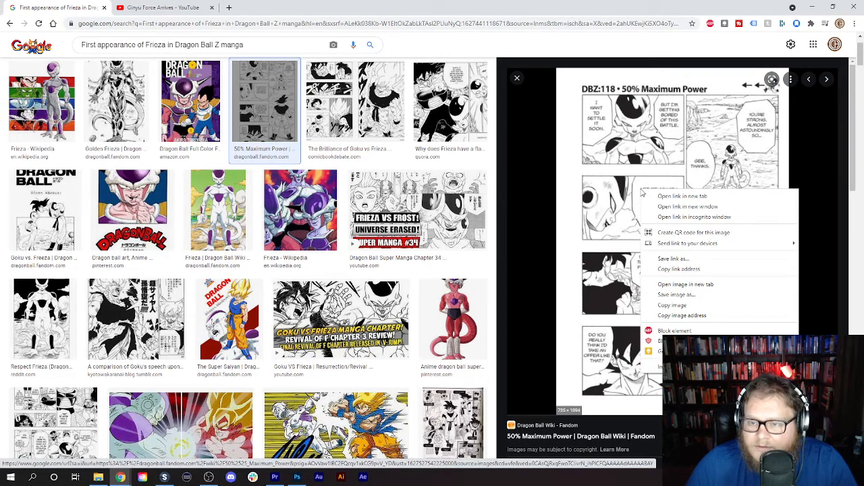
{"action": "left_click", "coordinate": [672, 295]}
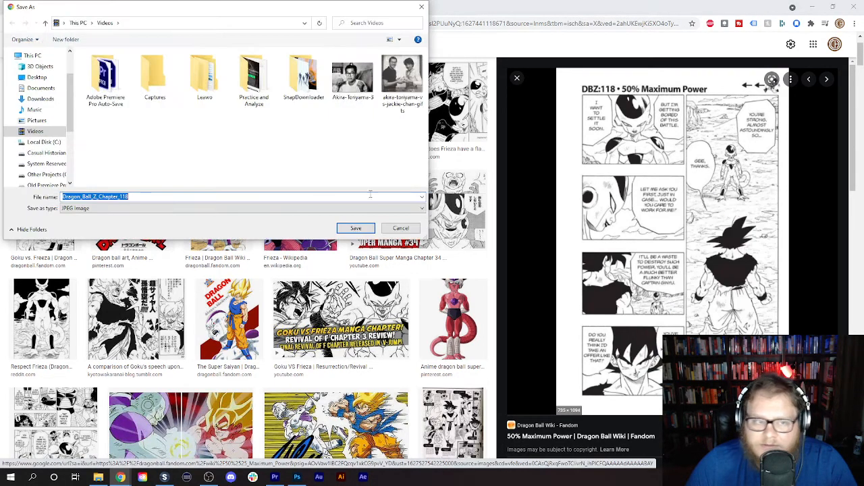
{"action": "left_click", "coordinate": [356, 228]}
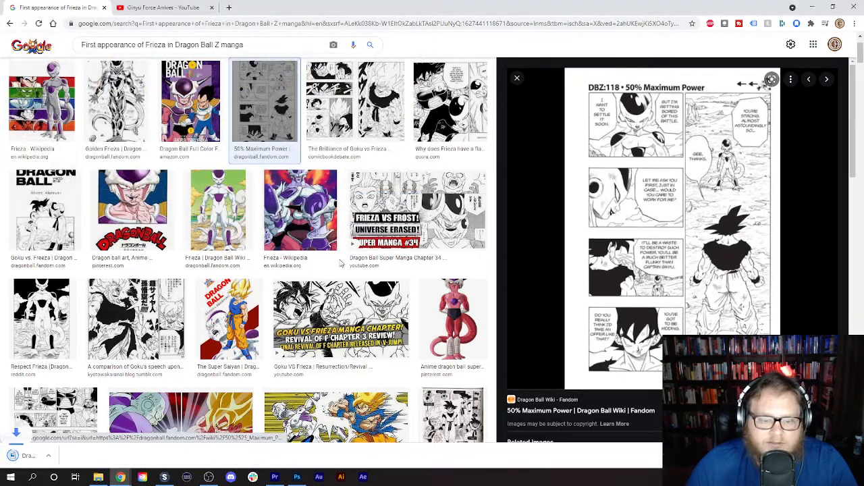
- Switch to Photoshop and open the Dragon_Ball_Z_Chapter_118 image from the Videos folder
{"action": "left_click", "coordinate": [299, 478]}
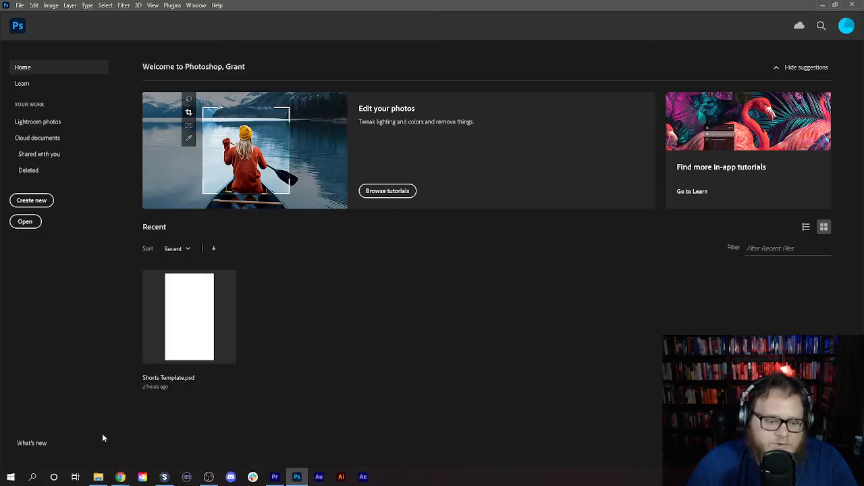
{"action": "left_click", "coordinate": [20, 222]}
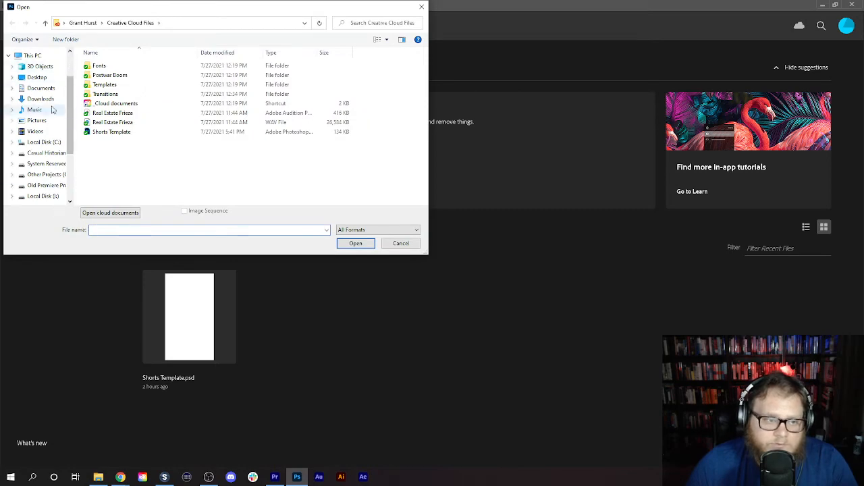
{"action": "left_click", "coordinate": [37, 120]}
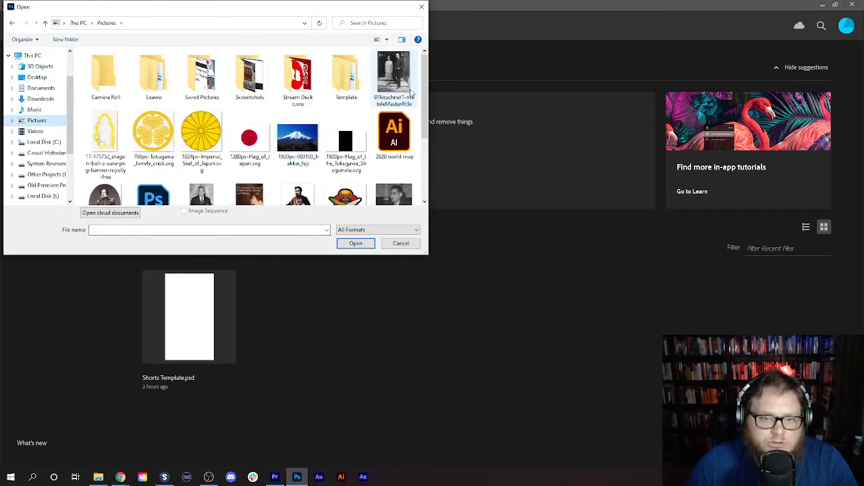
{"action": "scroll", "coordinate": [426, 98], "scroll_direction": "down", "scroll_amount": 2}
{"action": "left_click_drag", "start_coordinate": [425, 98], "coordinate": [426, 145]}
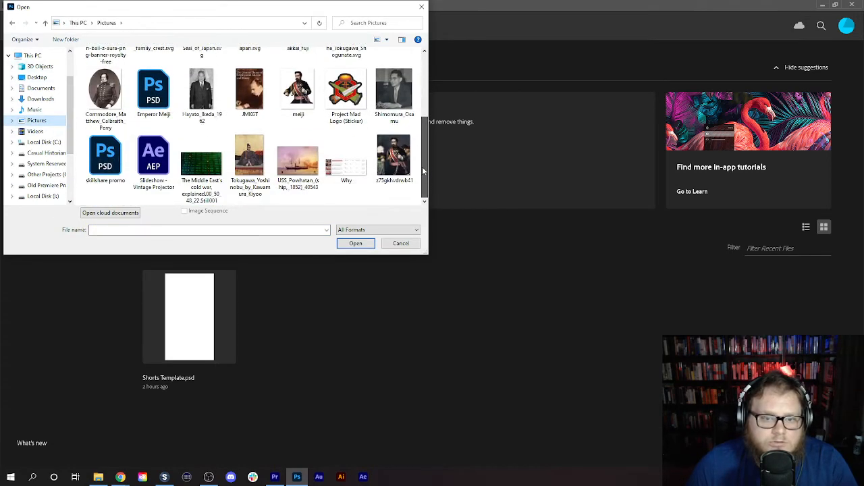
{"action": "left_click", "coordinate": [35, 131]}
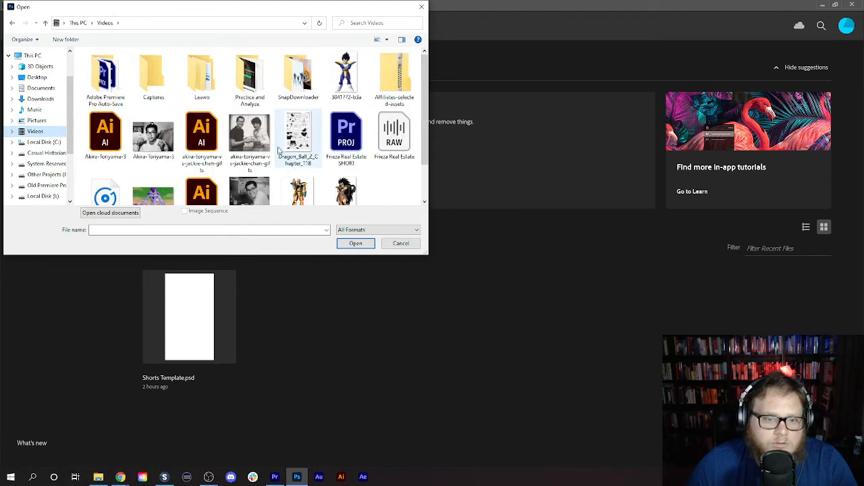
{"action": "double_click", "coordinate": [297, 135]}
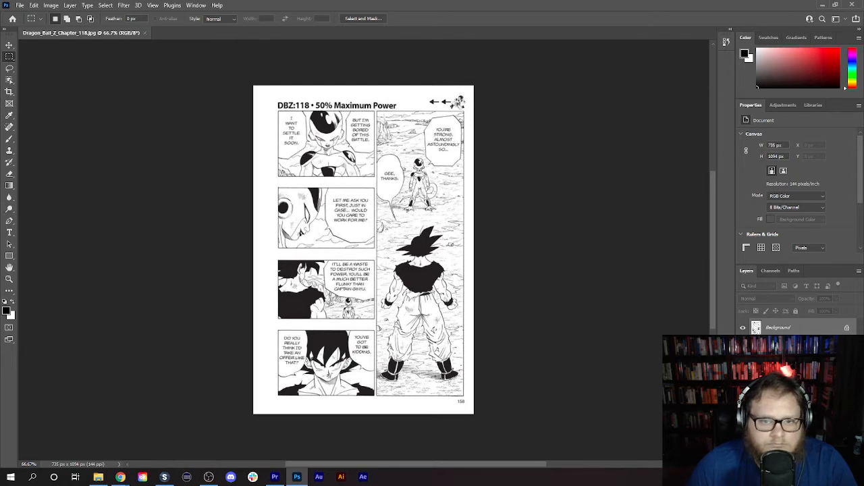
- Copy the page's tall panel with Frieza facing Goku into a new 302 × 965 px document
{"action": "left_click_drag", "start_coordinate": [376, 108], "coordinate": [463, 398]}
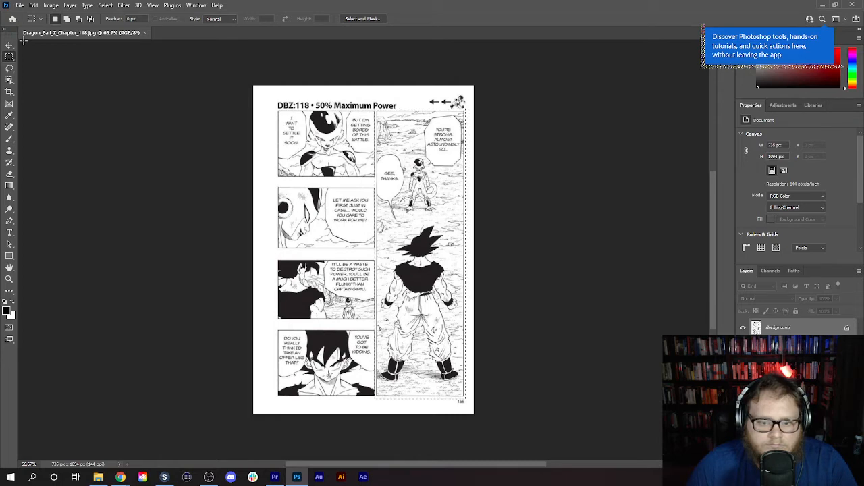
{"action": "left_click", "coordinate": [20, 5]}
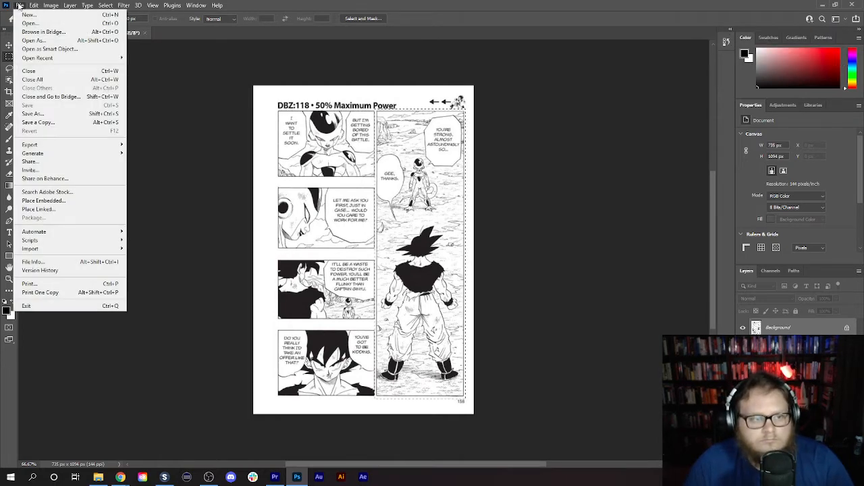
{"action": "mouse_move", "coordinate": [33, 5]}
{"action": "left_click", "coordinate": [25, 17]}
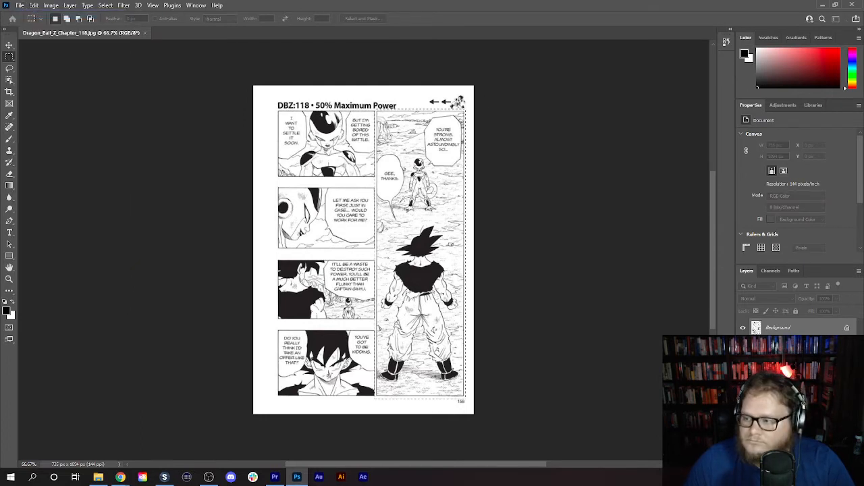
{"action": "key", "text": "Return"}
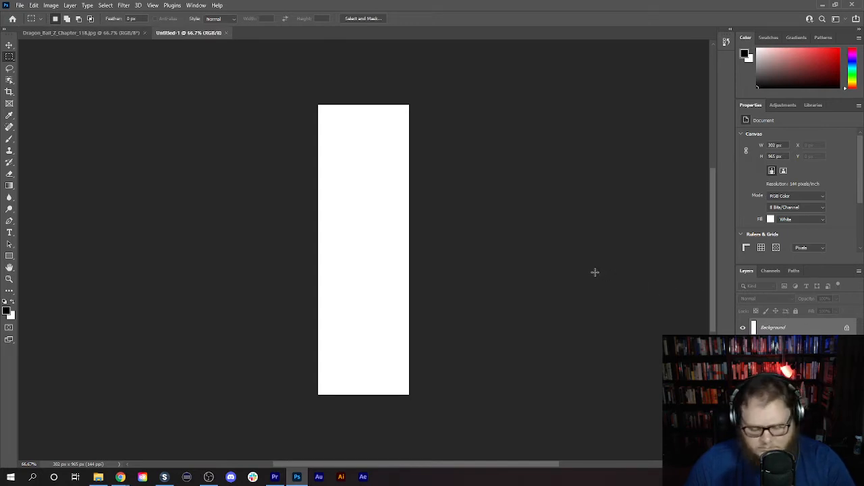
{"action": "key", "text": "ctrl+v"}
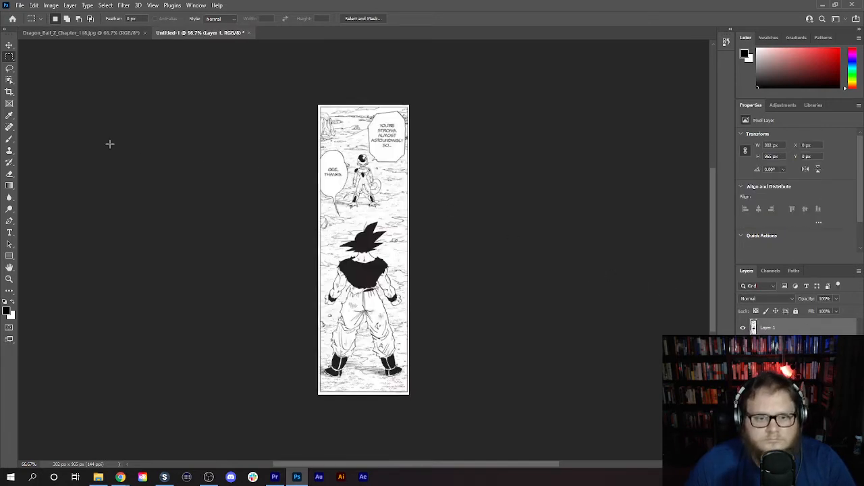
- Export the isolated manga panel as a PNG named page in the Videos folder
{"action": "left_click", "coordinate": [21, 5]}
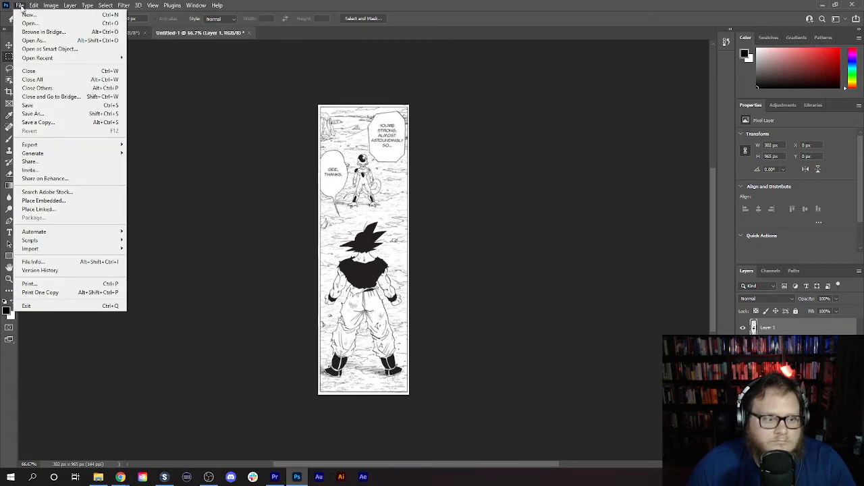
{"action": "mouse_move", "coordinate": [72, 145]}
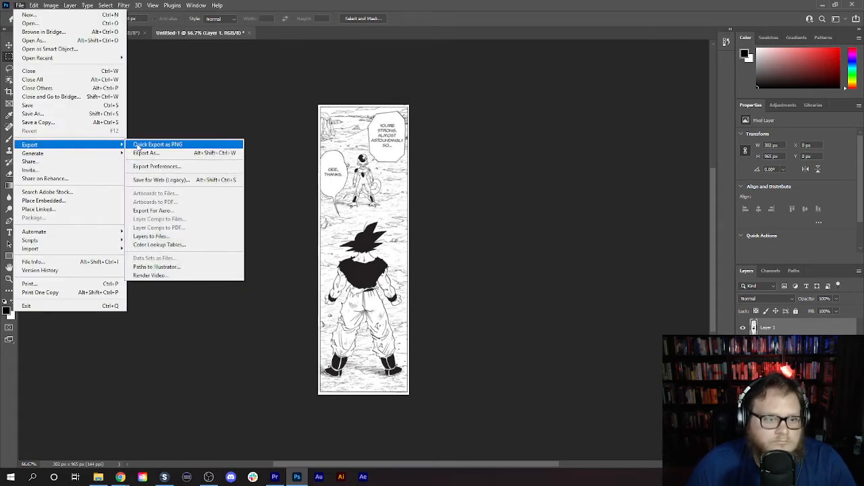
{"action": "left_click", "coordinate": [137, 144]}
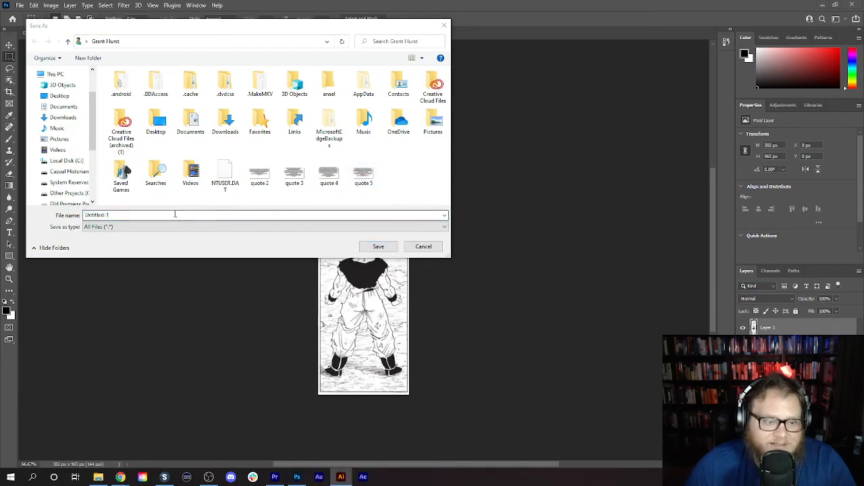
{"action": "left_click", "coordinate": [60, 139]}
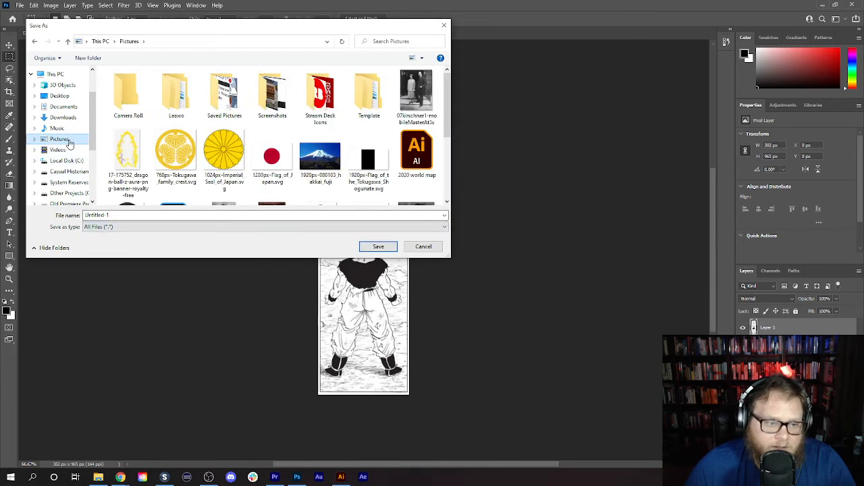
{"action": "left_click", "coordinate": [58, 150]}
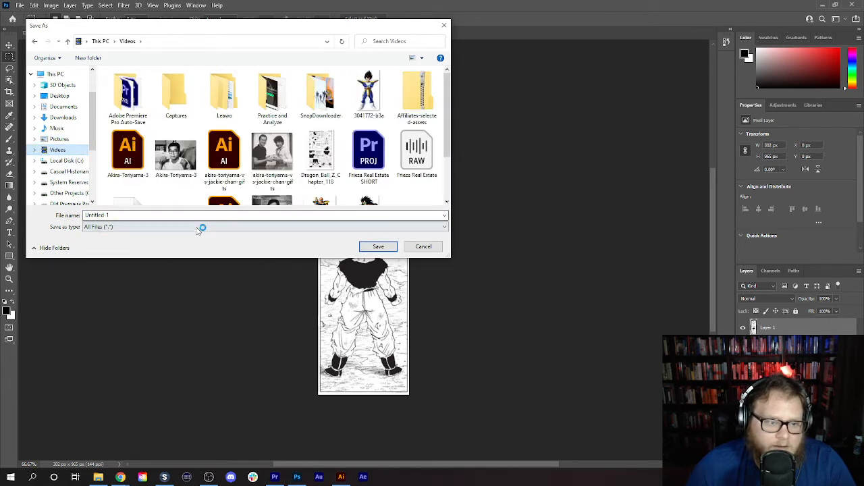
{"action": "left_click", "coordinate": [180, 213]}
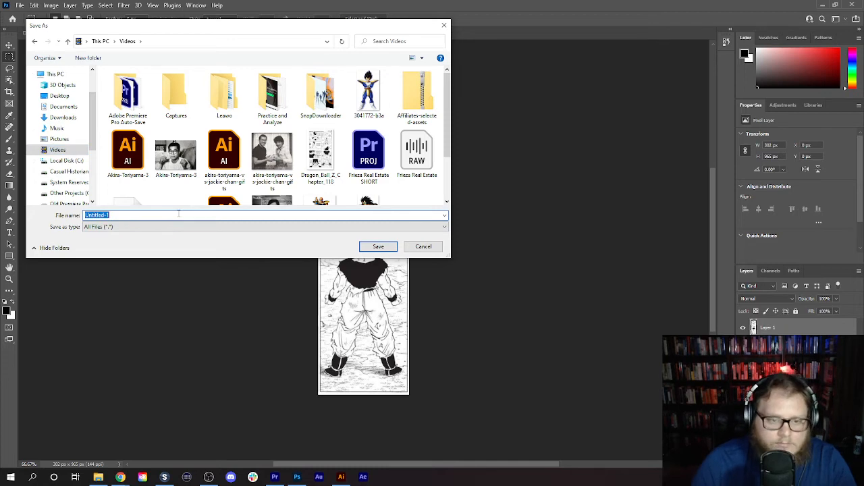
{"action": "type", "text": "page"}
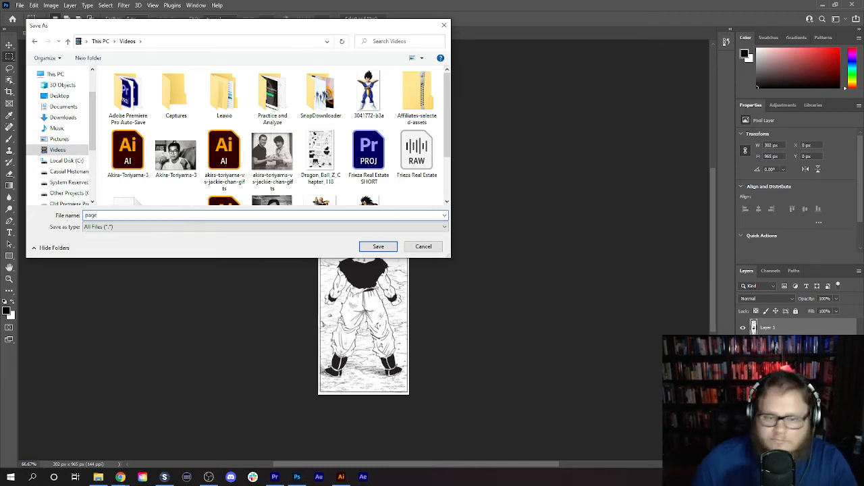
{"action": "left_click", "coordinate": [378, 247]}
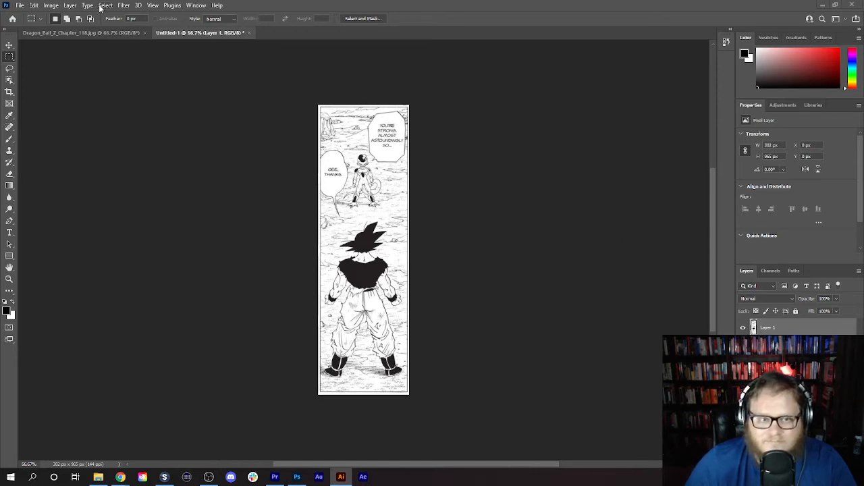
- Close the cropped panel document without saving it, and close the original manga page as well
{"action": "left_click", "coordinate": [19, 5]}
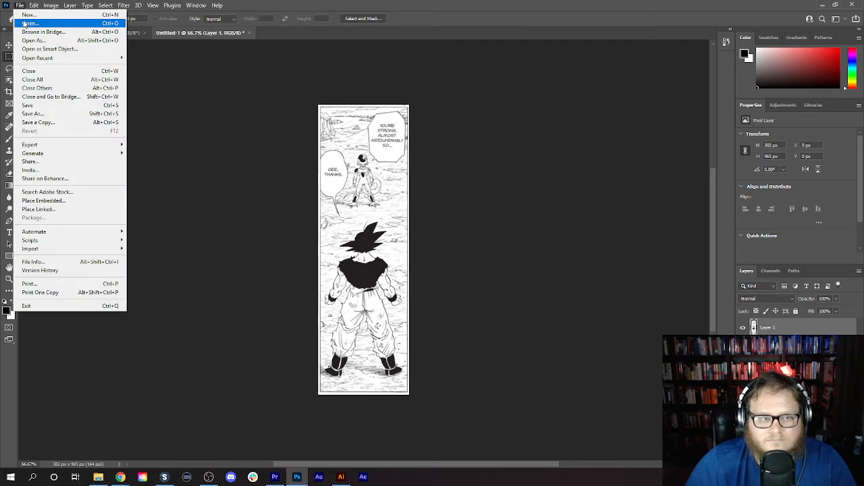
{"action": "left_click", "coordinate": [593, 7]}
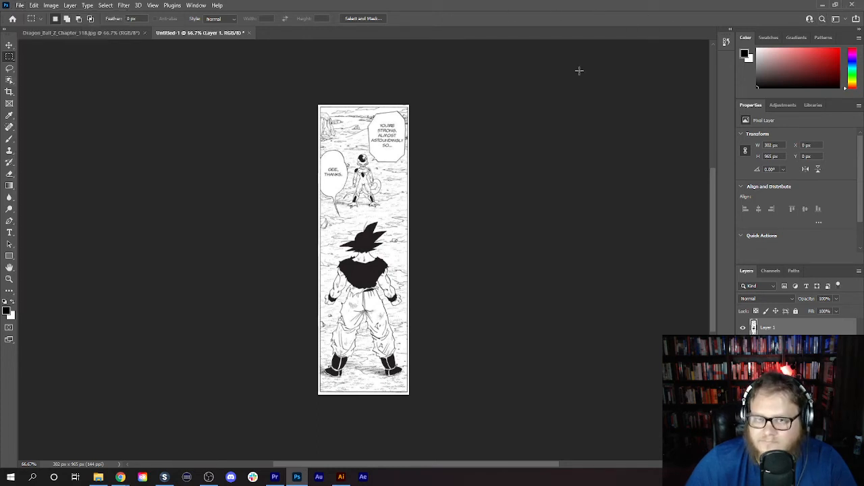
{"action": "left_click", "coordinate": [249, 33]}
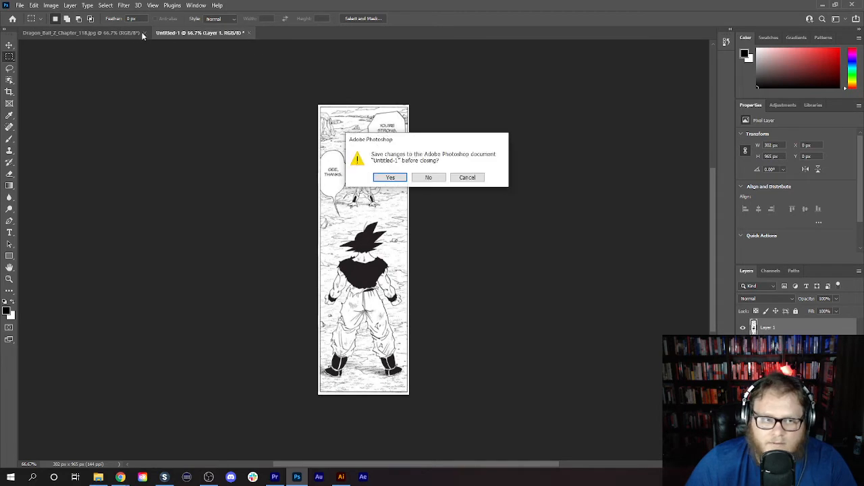
{"action": "left_click", "coordinate": [428, 177]}
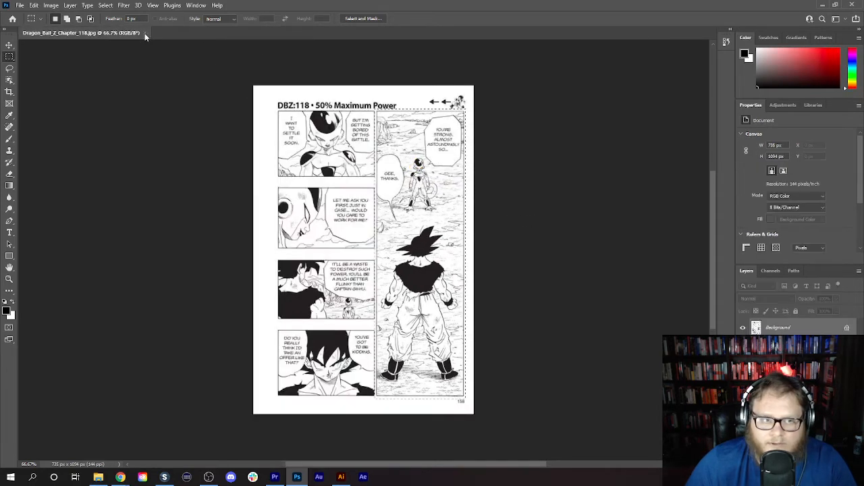
{"action": "key", "text": "ctrl+w"}
- Switch to Premiere Pro and import page.png into the Frieza Real Estate SHORT project
{"action": "left_click", "coordinate": [275, 477]}
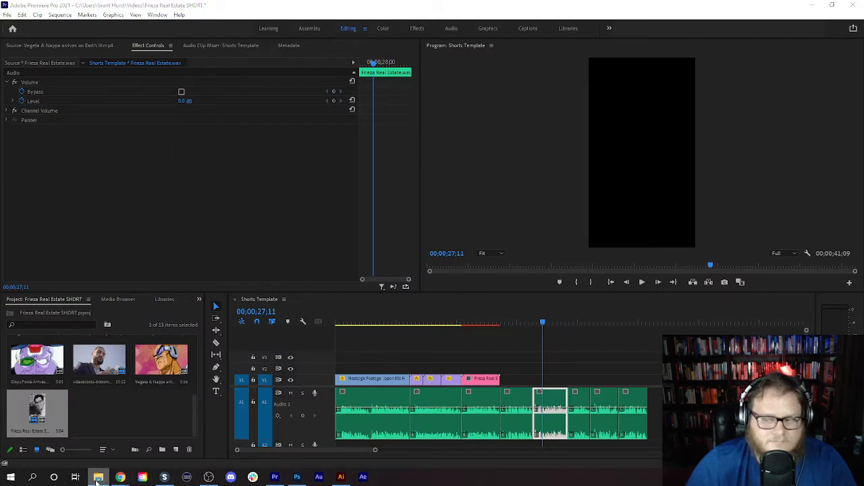
{"action": "left_click_drag", "start_coordinate": [540, 405], "coordinate": [134, 408]}
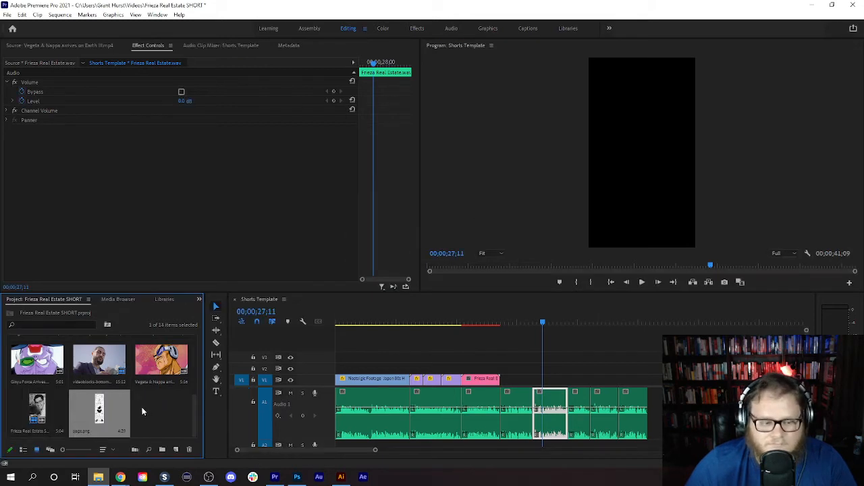
{"action": "left_click_drag", "start_coordinate": [95, 415], "coordinate": [562, 382]}
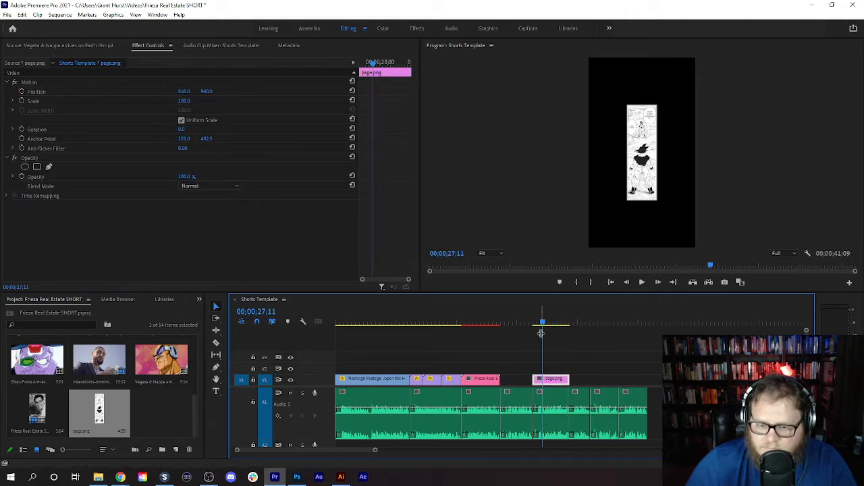
{"action": "left_click", "coordinate": [539, 331]}
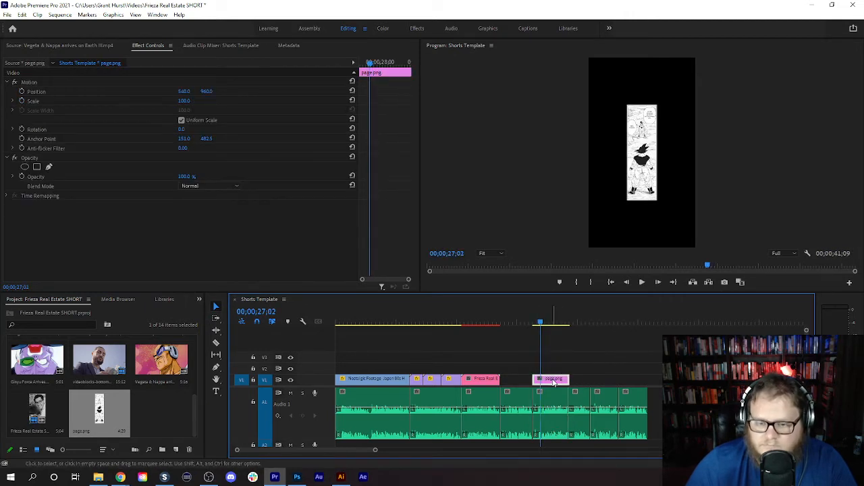
{"action": "key", "text": "Delete"}
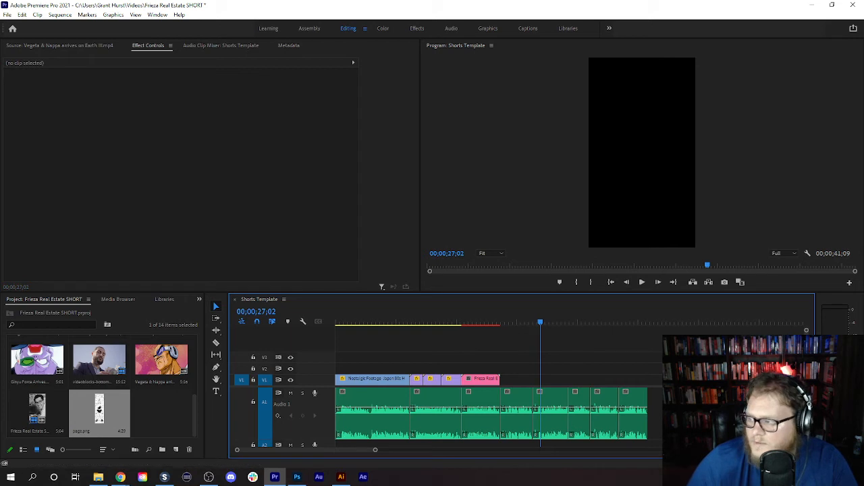
- Place page.ai on V1 directly after the Frieza Real Estate linked composition and play back the transition between the two clips
{"action": "left_click_drag", "start_coordinate": [98, 402], "coordinate": [506, 381]}
{"action": "left_click", "coordinate": [469, 321]}
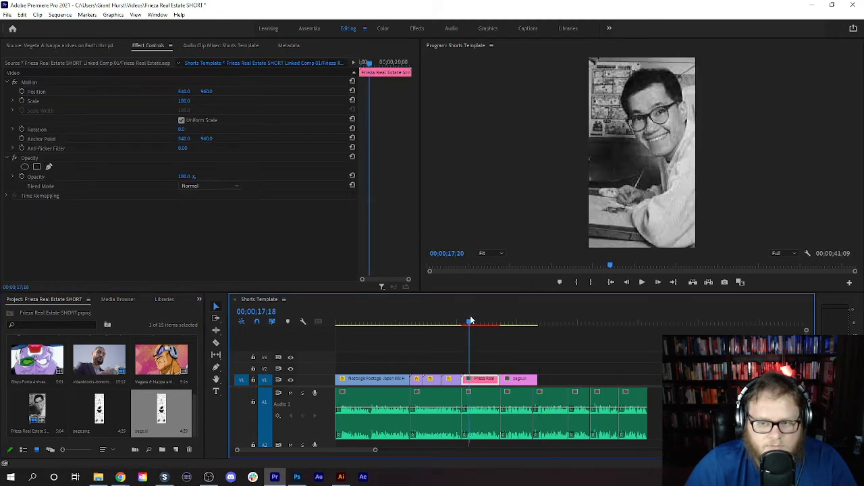
{"action": "left_click_drag", "start_coordinate": [471, 322], "coordinate": [501, 321]}
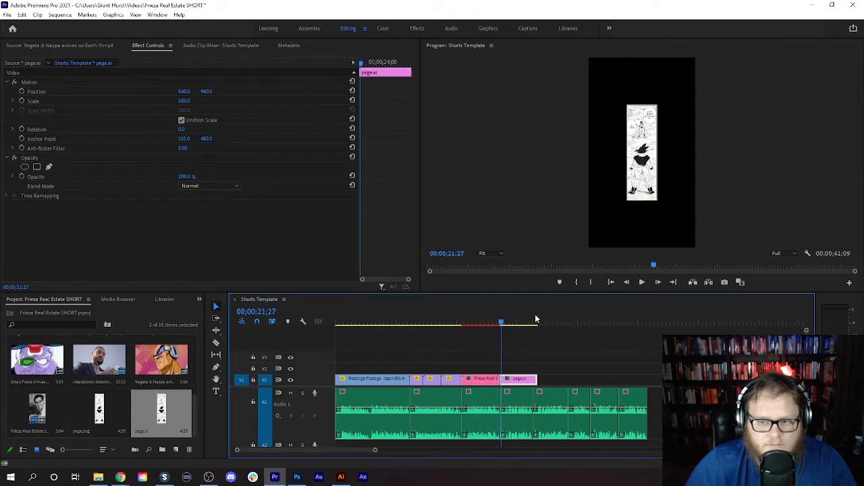
{"action": "left_click", "coordinate": [642, 283]}
{"action": "left_click", "coordinate": [642, 282]}
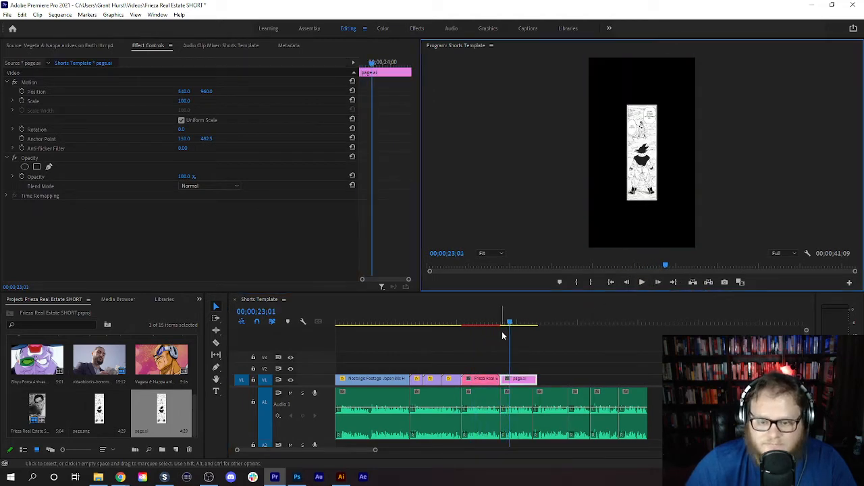
{"action": "left_click", "coordinate": [498, 322]}
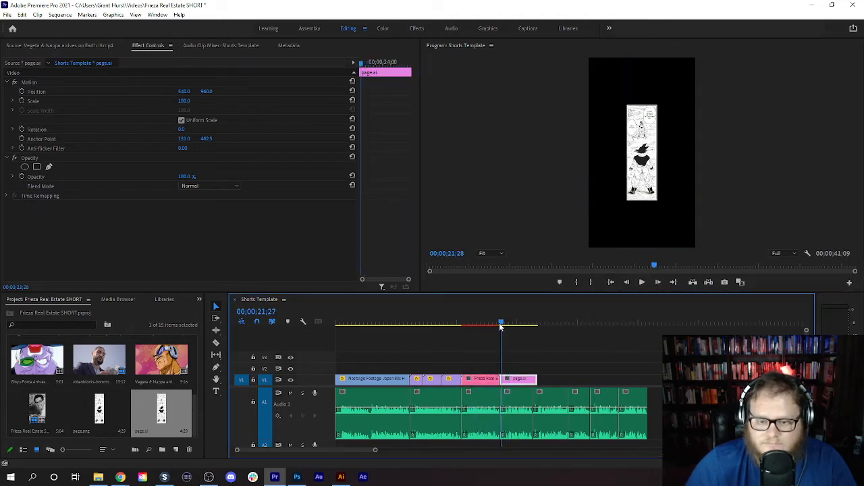
- Listen to the voice-over, then move page.ai on V1 above the fifth voice-over segment and fit it to that segment's length
{"action": "left_click", "coordinate": [642, 282]}
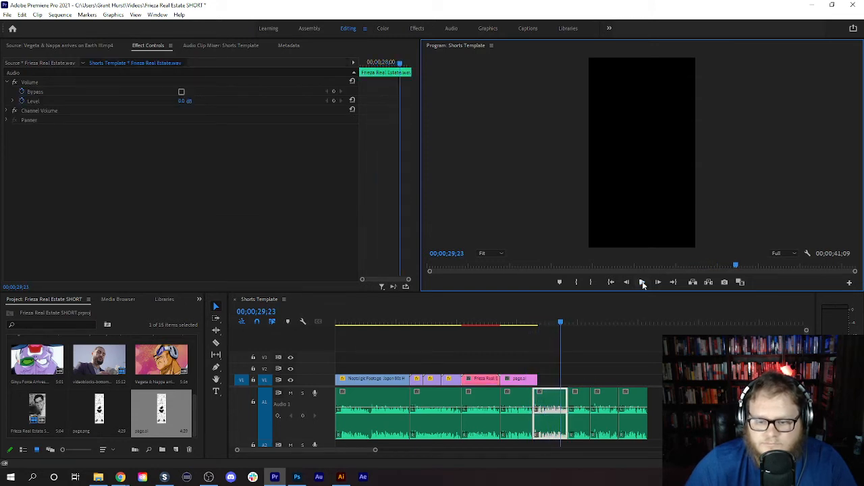
{"action": "left_click", "coordinate": [643, 285]}
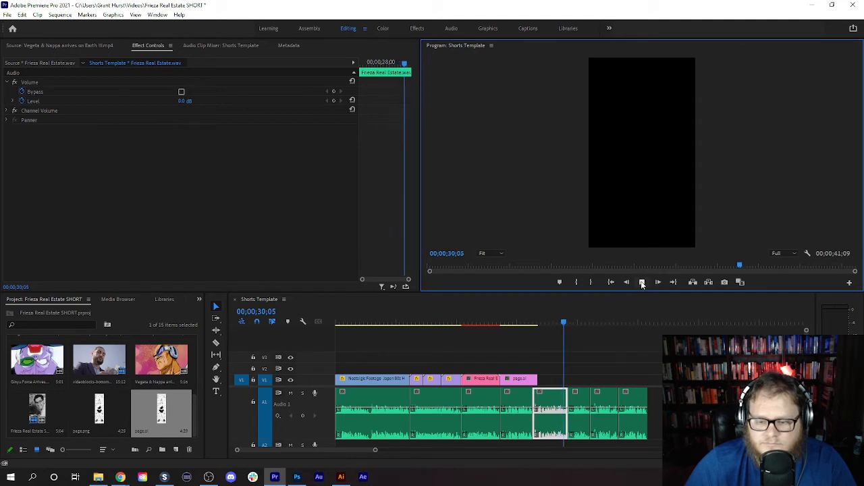
{"action": "left_click", "coordinate": [643, 285]}
{"action": "left_click_drag", "start_coordinate": [513, 380], "coordinate": [565, 379]}
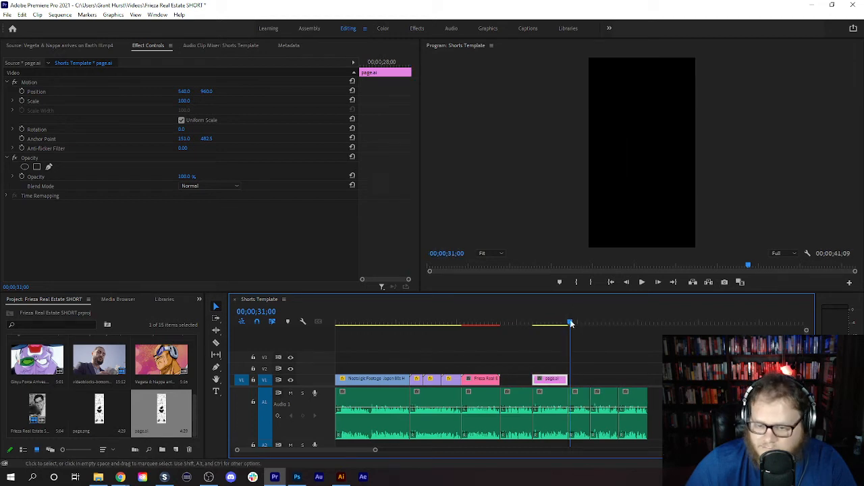
{"action": "left_click_drag", "start_coordinate": [570, 323], "coordinate": [545, 339]}
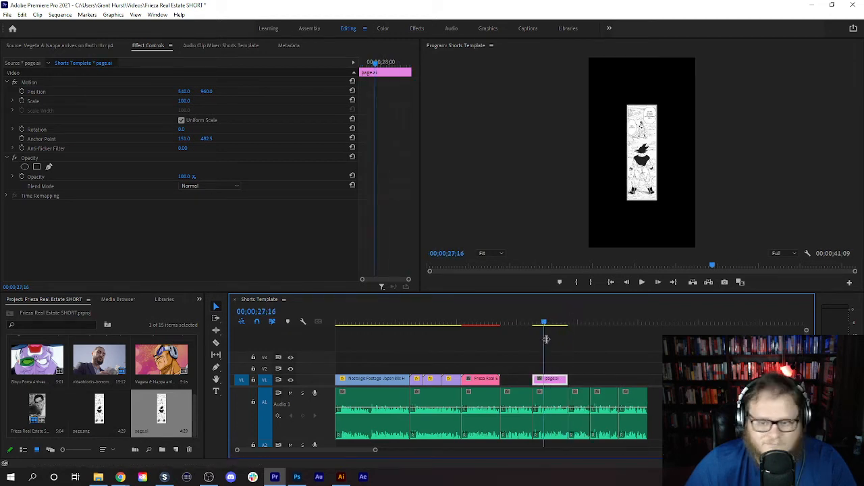
- Replace page.ai and the voice-over segment beneath it with an After Effects composition, saving the new project as ffa in Documents
{"action": "left_click", "coordinate": [557, 395]}
{"action": "right_click", "coordinate": [558, 395]}
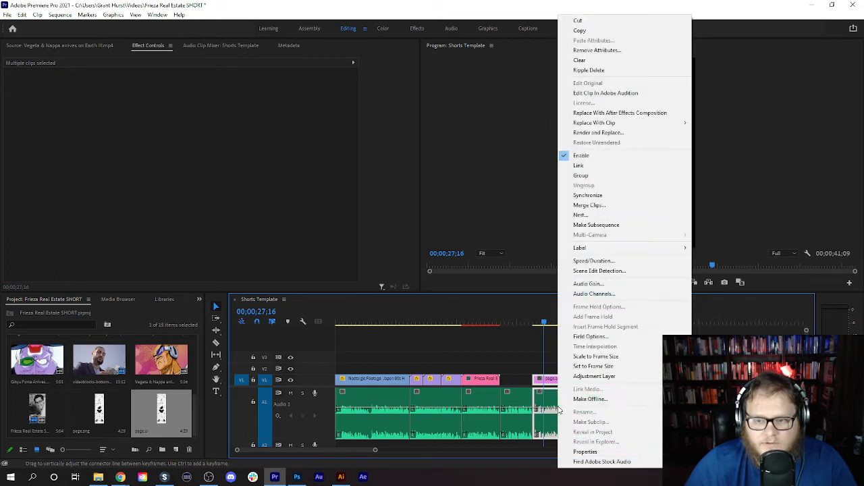
{"action": "left_click", "coordinate": [586, 114]}
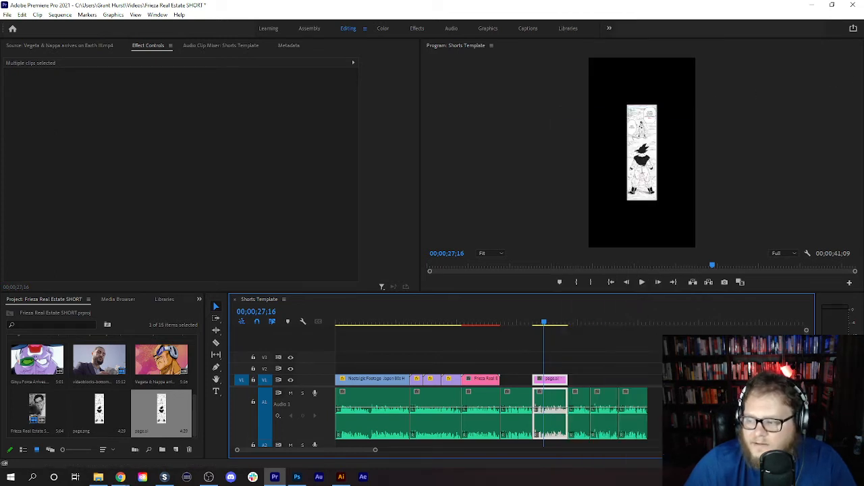
{"action": "key", "text": "alt+Tab"}
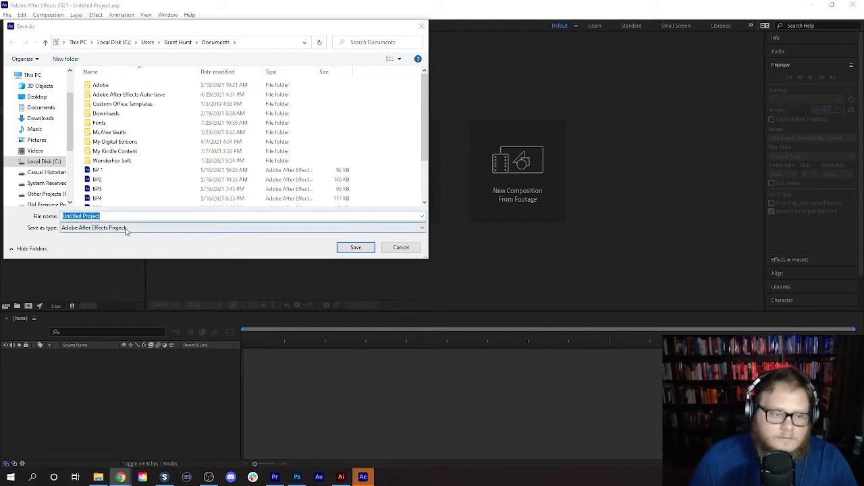
{"action": "type", "text": "ffa"}
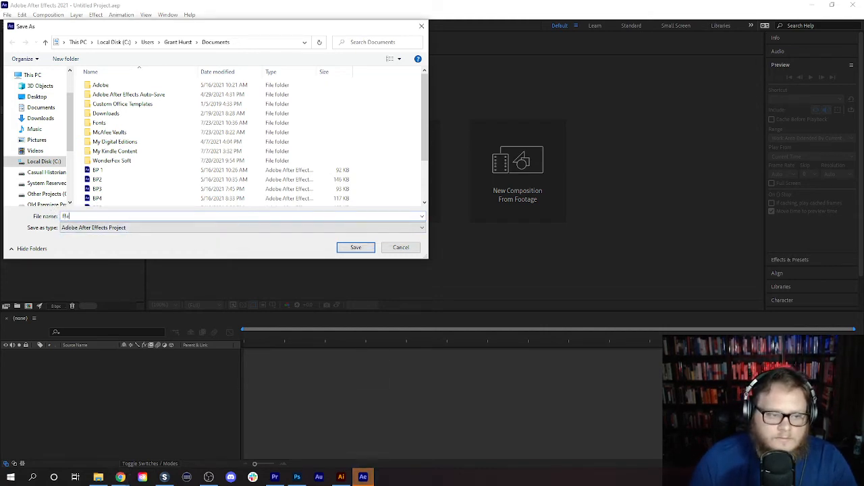
{"action": "left_click", "coordinate": [356, 247]}
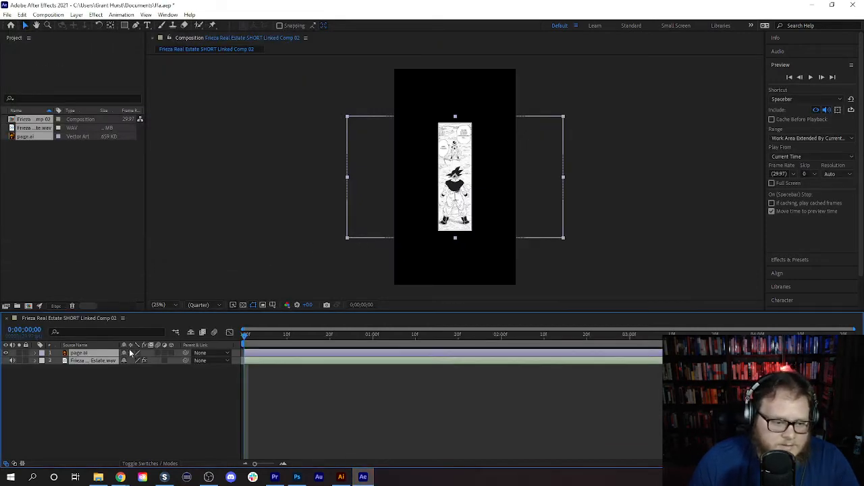
- Scale the page.ai layer to 374%, place it at position 540, 116 and set a Position keyframe at the composition's start
{"action": "left_click", "coordinate": [41, 353]}
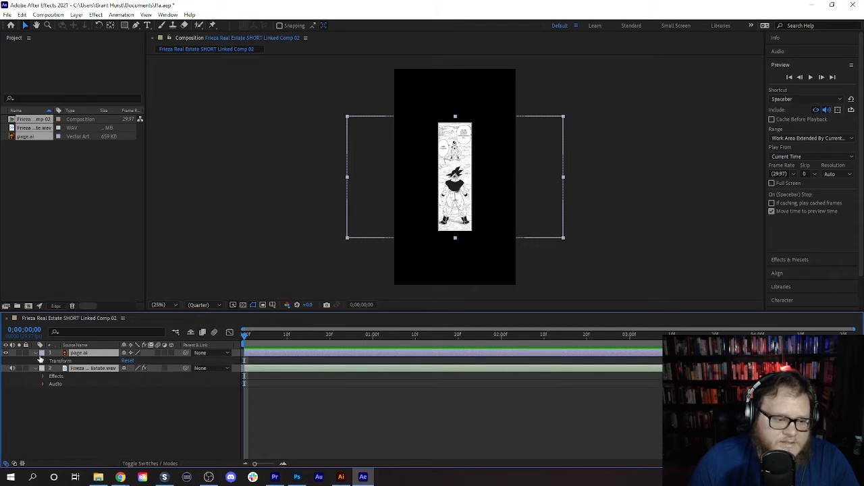
{"action": "left_click", "coordinate": [42, 361]}
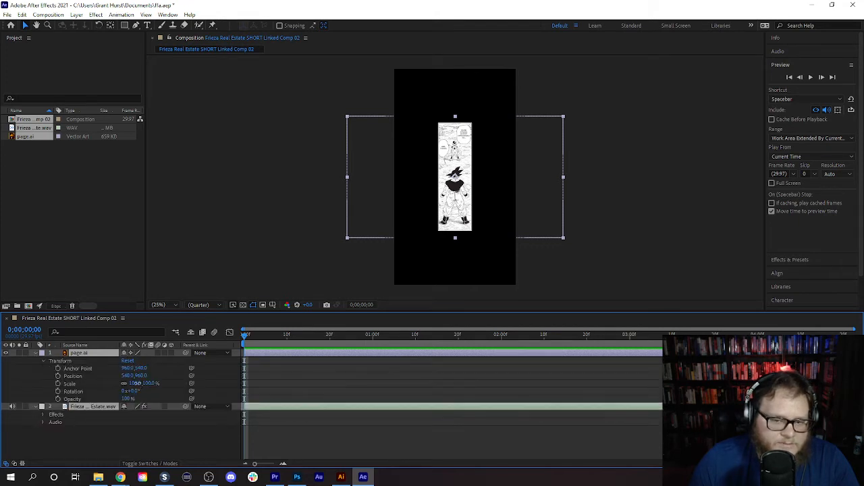
{"action": "left_click_drag", "start_coordinate": [136, 385], "coordinate": [270, 394]}
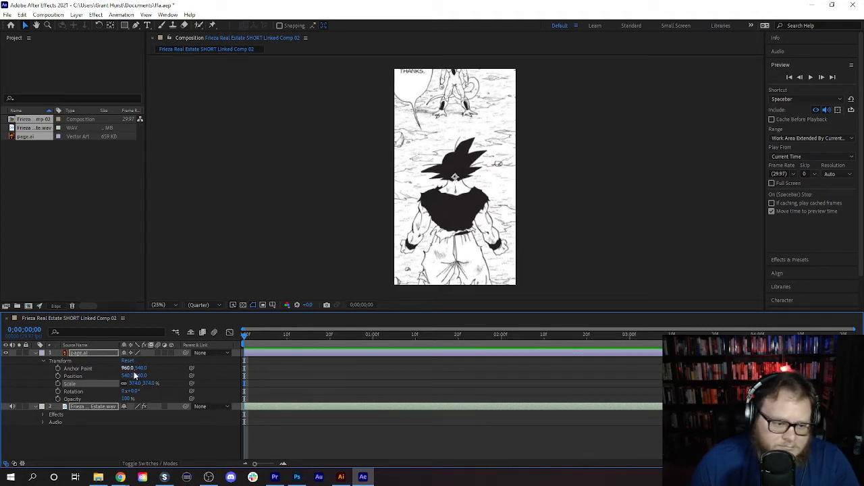
{"action": "left_click_drag", "start_coordinate": [138, 376], "coordinate": [174, 26]}
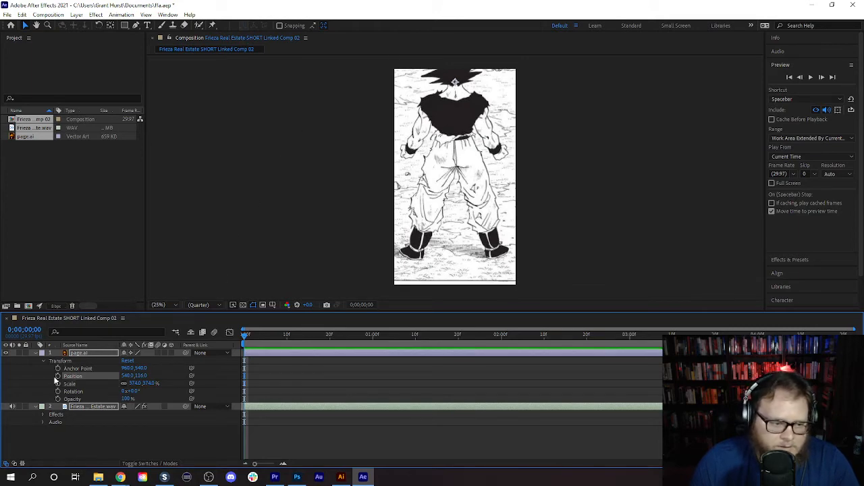
{"action": "left_click", "coordinate": [58, 376]}
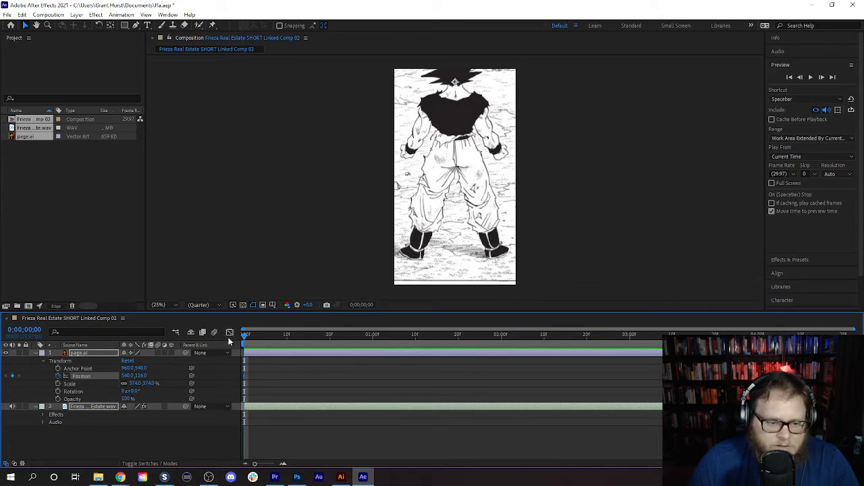
- Keyframe the page.ai layer's Position to 540, 1581 at 0;00;04;21 so the panel moves from Goku toward Frieza
{"action": "left_click_drag", "start_coordinate": [245, 342], "coordinate": [846, 334]}
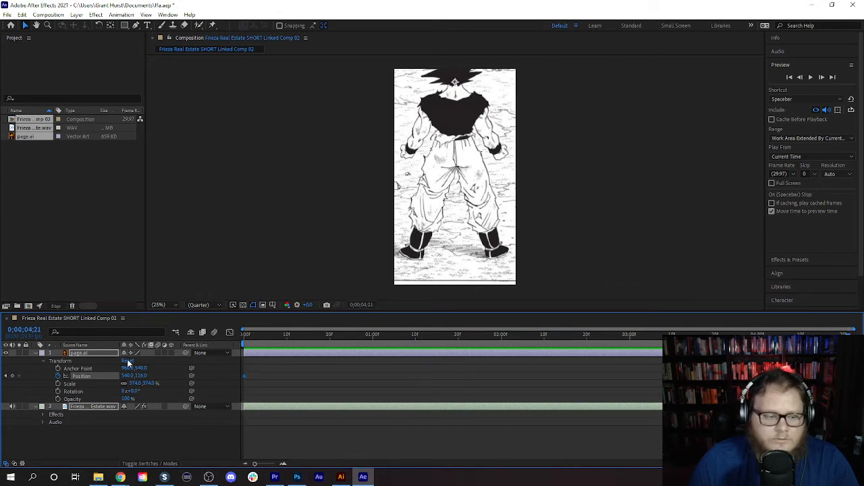
{"action": "left_click_drag", "start_coordinate": [141, 378], "coordinate": [142, 484]}
{"action": "left_click_drag", "start_coordinate": [144, 378], "coordinate": [144, 485]}
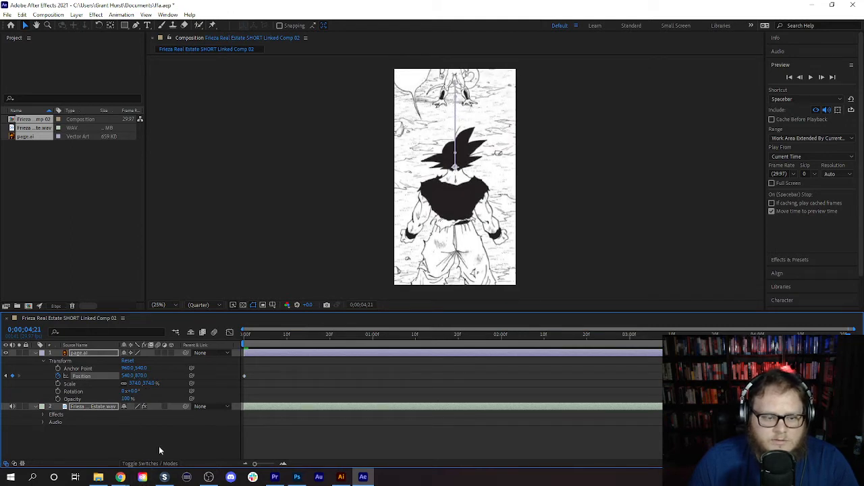
{"action": "left_click_drag", "start_coordinate": [142, 378], "coordinate": [142, 485]}
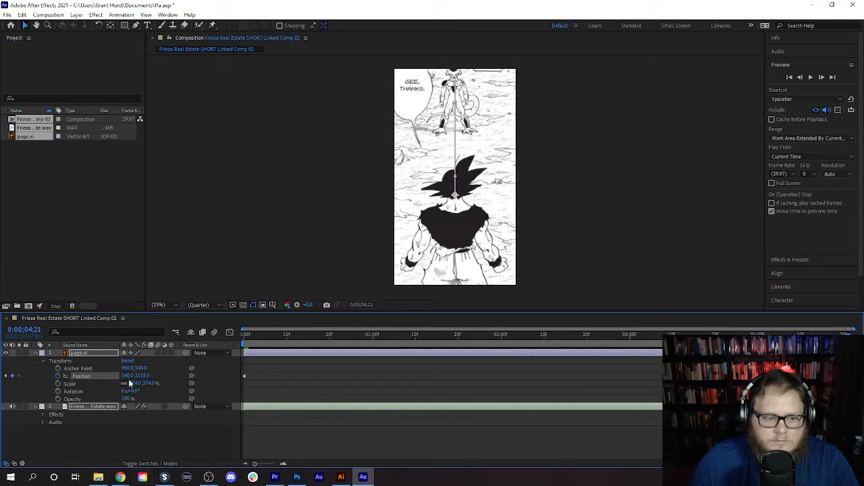
{"action": "left_click_drag", "start_coordinate": [142, 378], "coordinate": [156, 484]}
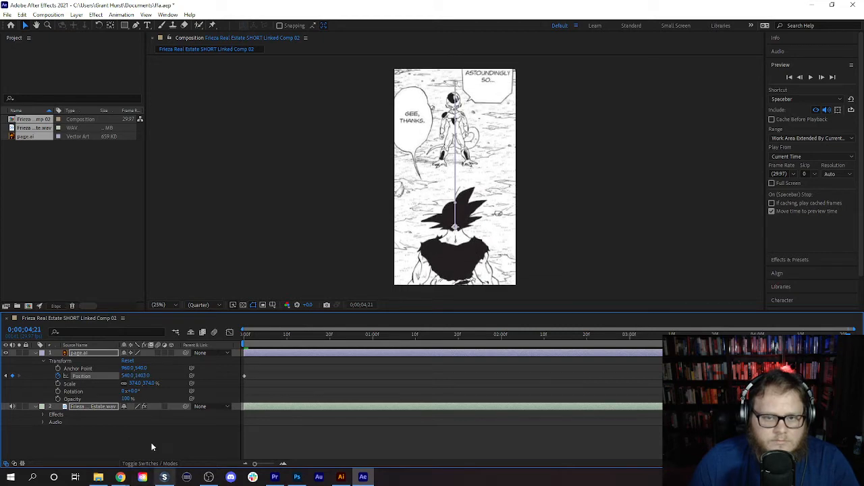
{"action": "left_click_drag", "start_coordinate": [143, 376], "coordinate": [168, 451]}
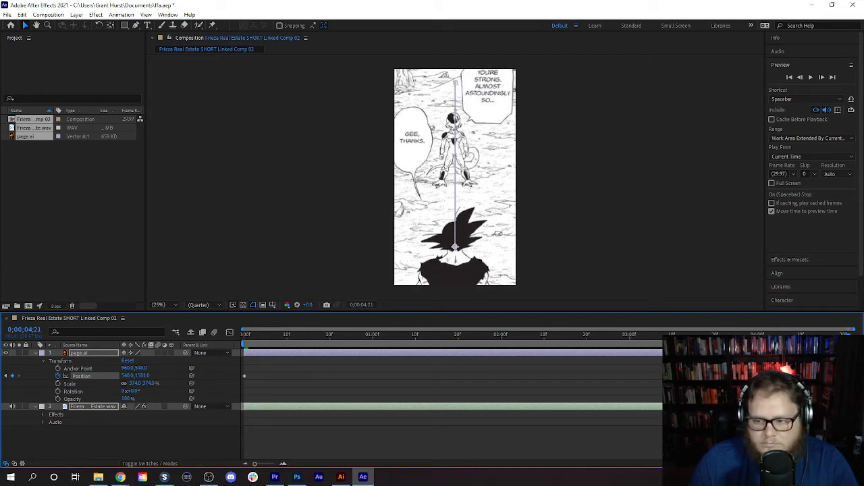
- Add a Scale keyframe to page.ai at the composition's start and set its Scale to 583% at 0;00;04;21
{"action": "left_click_drag", "start_coordinate": [848, 336], "coordinate": [161, 369]}
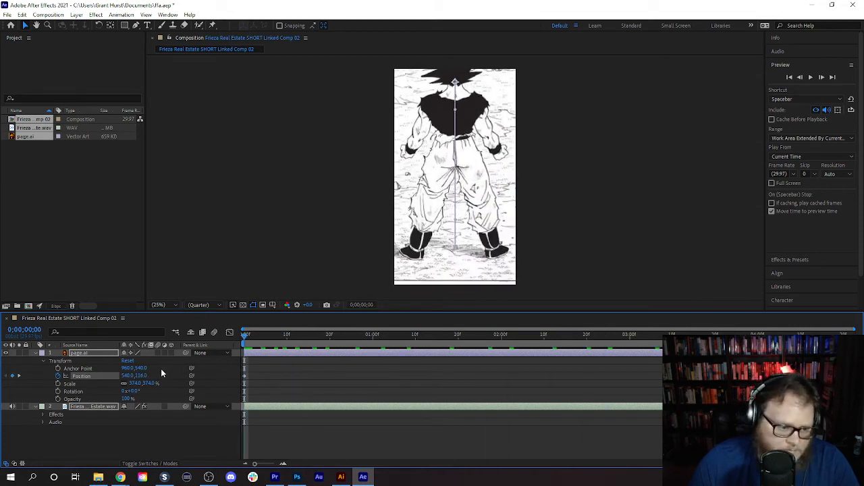
{"action": "left_click", "coordinate": [57, 384]}
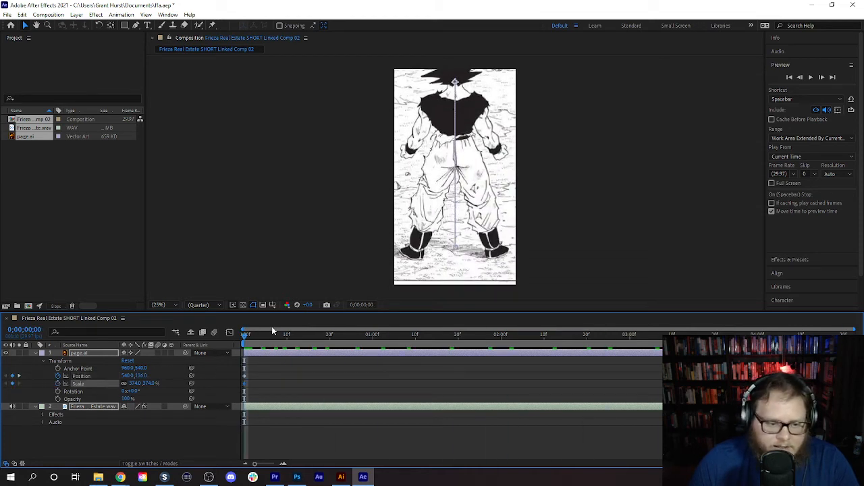
{"action": "key", "text": "Page_Down"}
{"action": "key", "text": "Page_Down"}
{"action": "left_click_drag", "start_coordinate": [275, 340], "coordinate": [851, 368]}
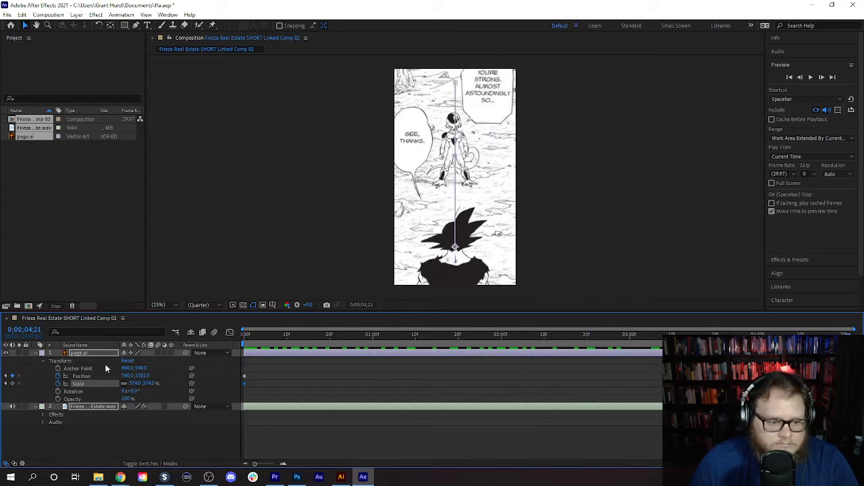
{"action": "left_click", "coordinate": [135, 383]}
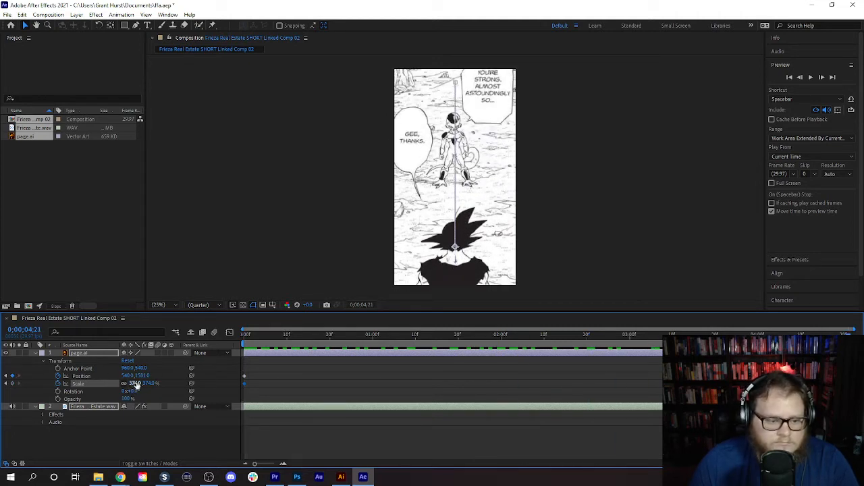
{"action": "left_click_drag", "start_coordinate": [138, 382], "coordinate": [214, 370]}
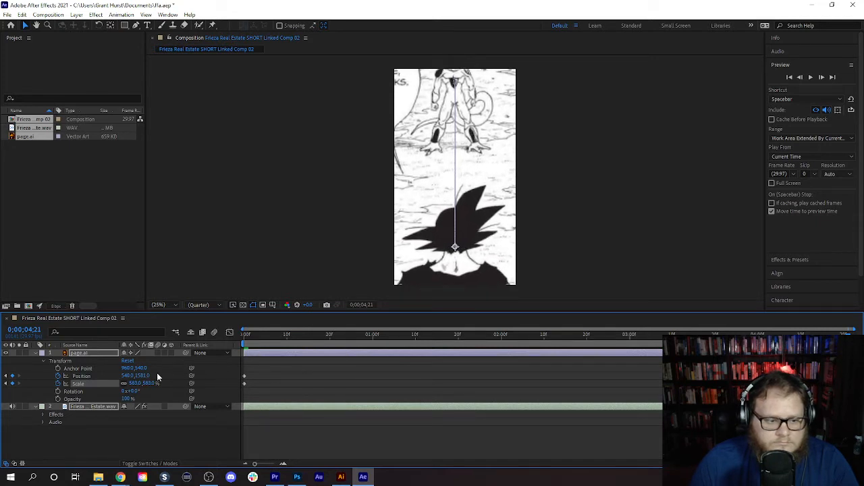
- Adjust page.ai's end Position keyframe to 540, 2217 to frame Frieza, and scrub through the animation
{"action": "left_click_drag", "start_coordinate": [145, 375], "coordinate": [131, 474]}
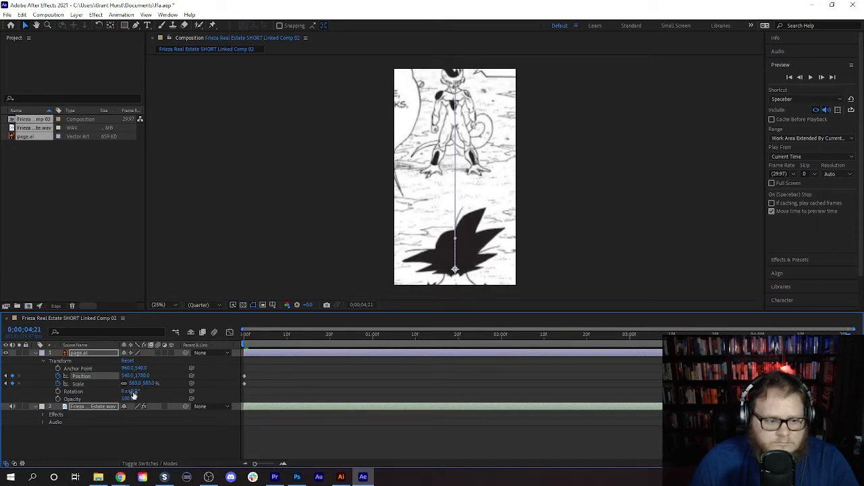
{"action": "left_click_drag", "start_coordinate": [145, 376], "coordinate": [140, 485]}
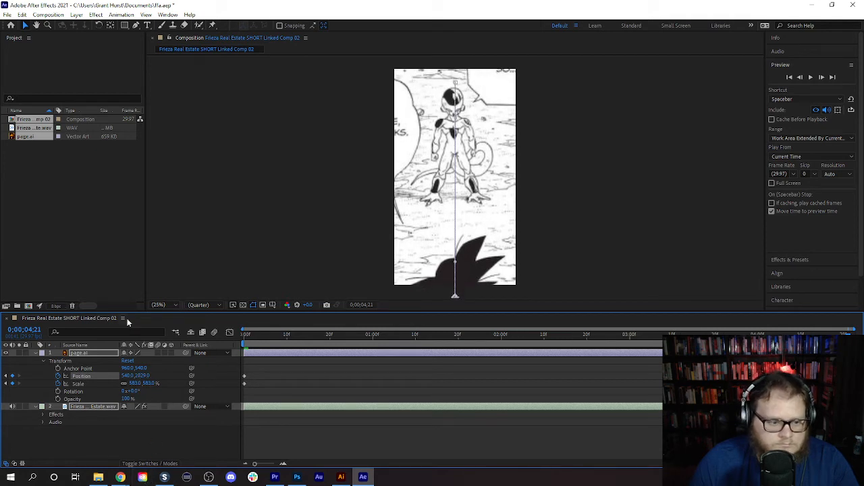
{"action": "left_click_drag", "start_coordinate": [144, 376], "coordinate": [162, 446]}
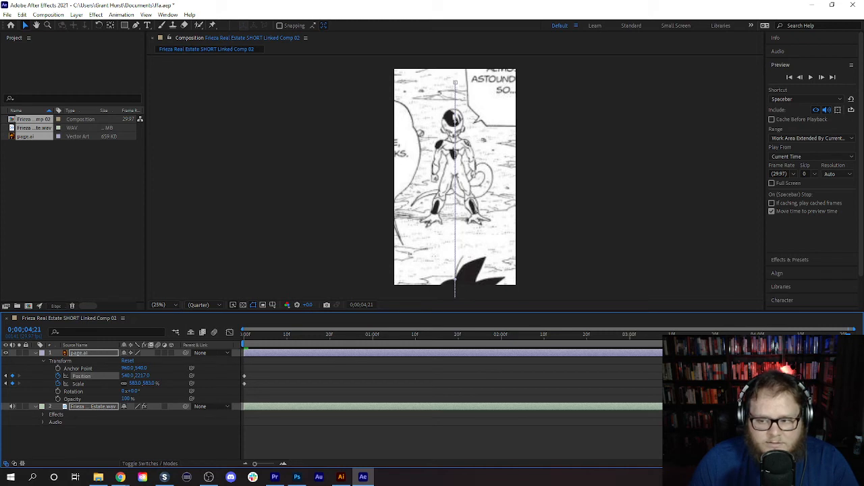
{"action": "left_click_drag", "start_coordinate": [235, 344], "coordinate": [653, 397]}
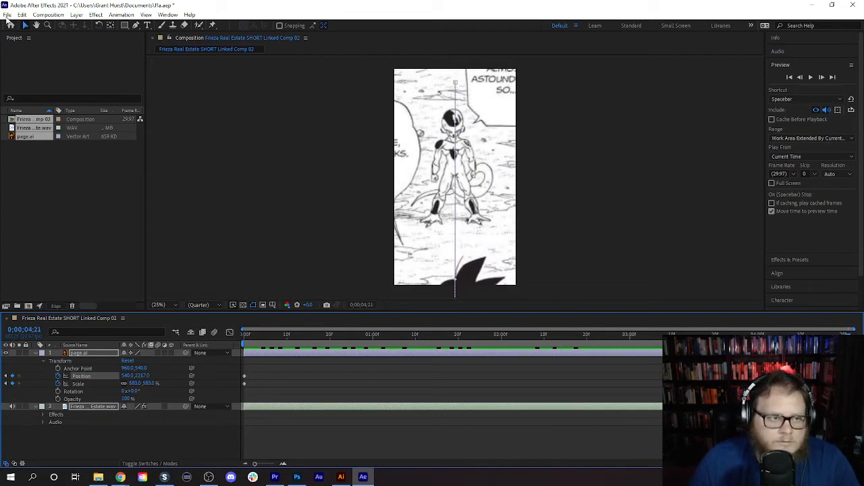
- Save the ffa project and close After Effects to return to the Premiere Pro sequence
{"action": "left_click", "coordinate": [7, 15]}
{"action": "left_click", "coordinate": [36, 102]}
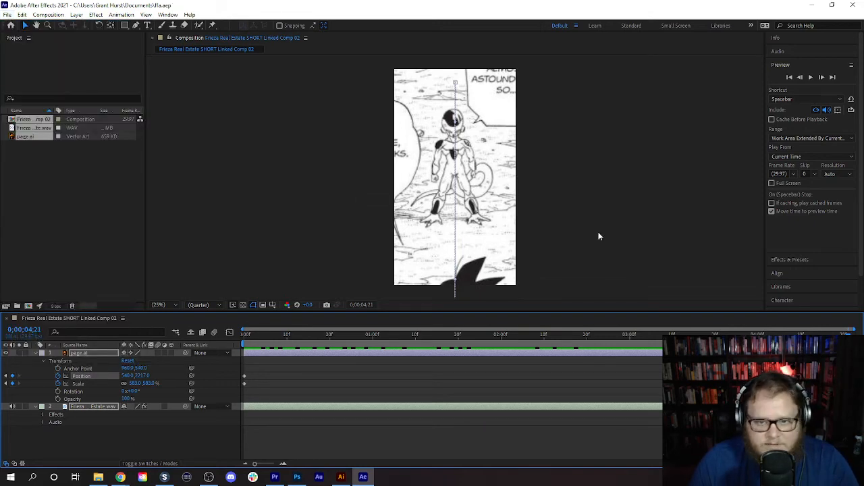
{"action": "left_click", "coordinate": [853, 5]}
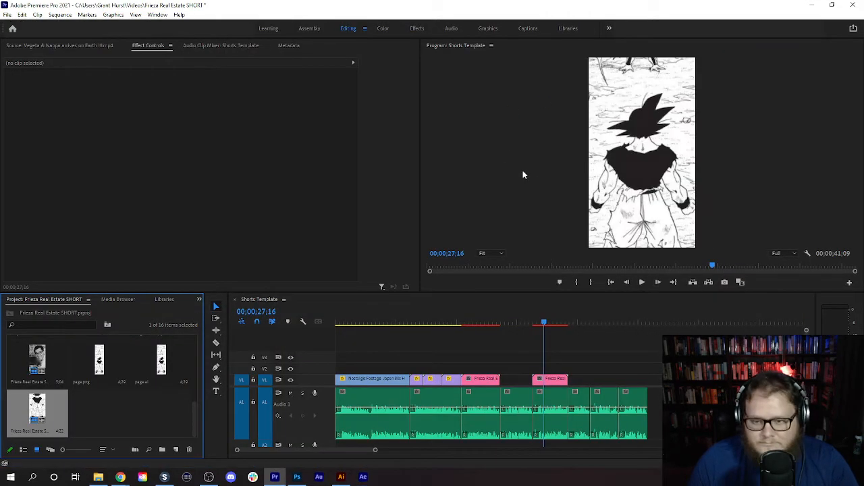
- Play back the sequence from the new linked composition through the following voice-over segments to about 00;00;37;12
{"action": "left_click", "coordinate": [640, 284]}
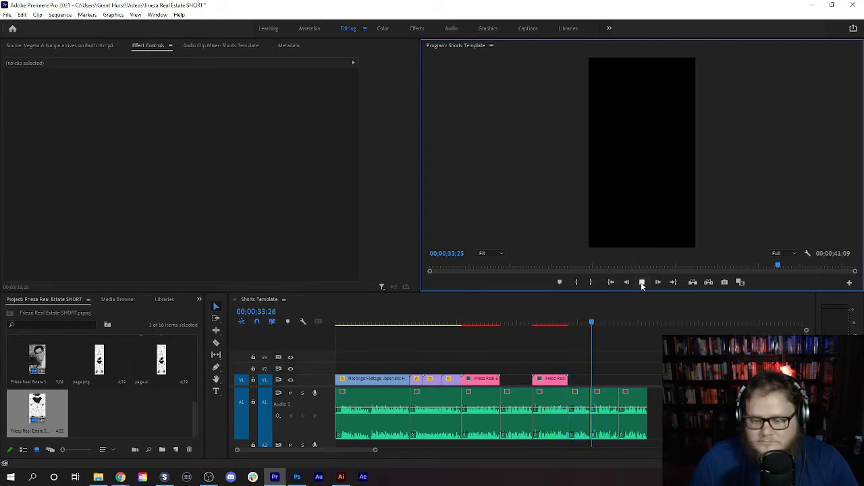
{"action": "left_click", "coordinate": [642, 284]}
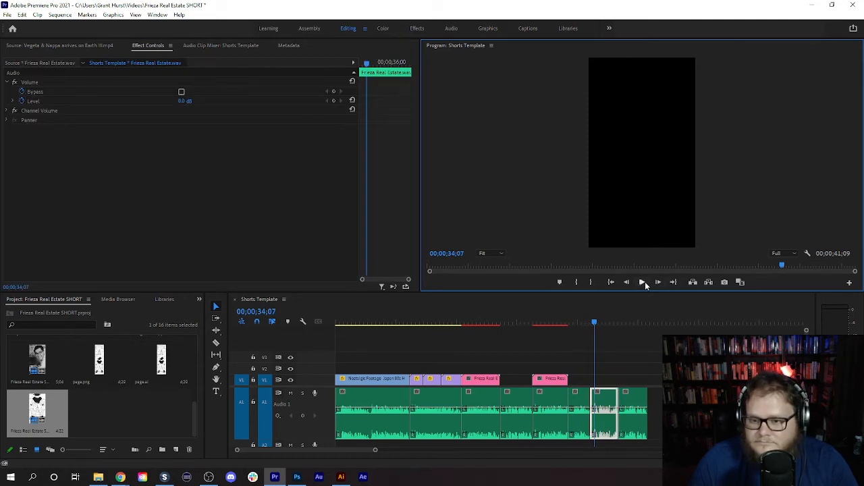
{"action": "left_click", "coordinate": [644, 283]}
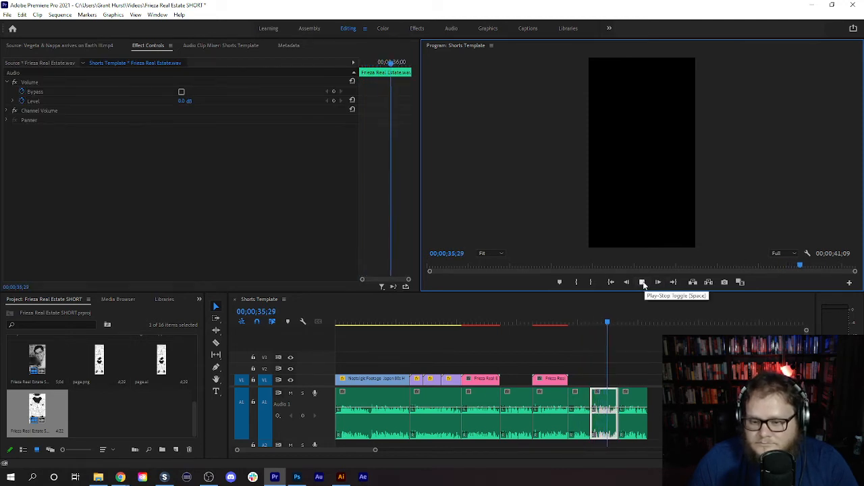
{"action": "left_click", "coordinate": [642, 283]}
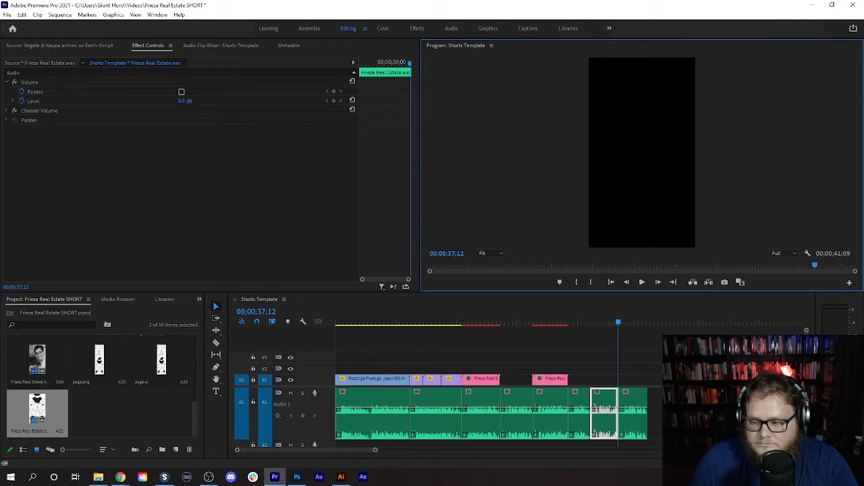
{"action": "key", "text": "alt+Tab"}
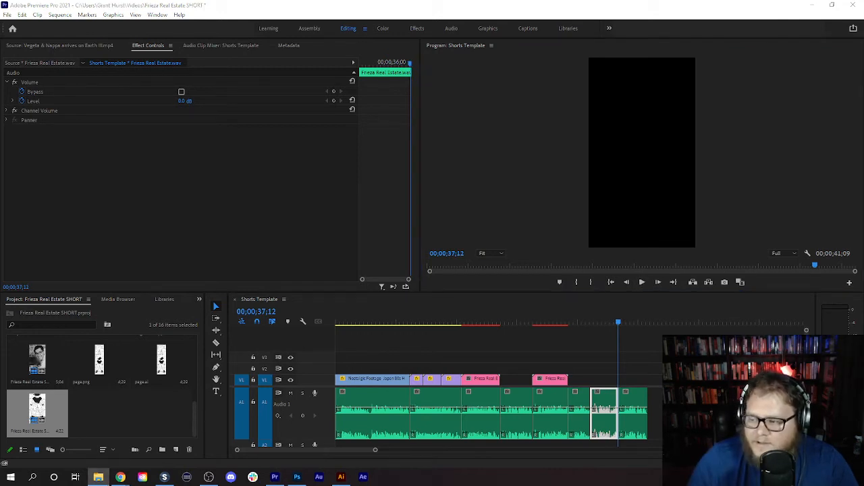
- Switch to Chrome, search YouTube for "Frieza kills krillin" and open the LifeRuiner62 video titled "Frieza kills krillin"
{"action": "key", "text": "alt+Tab"}
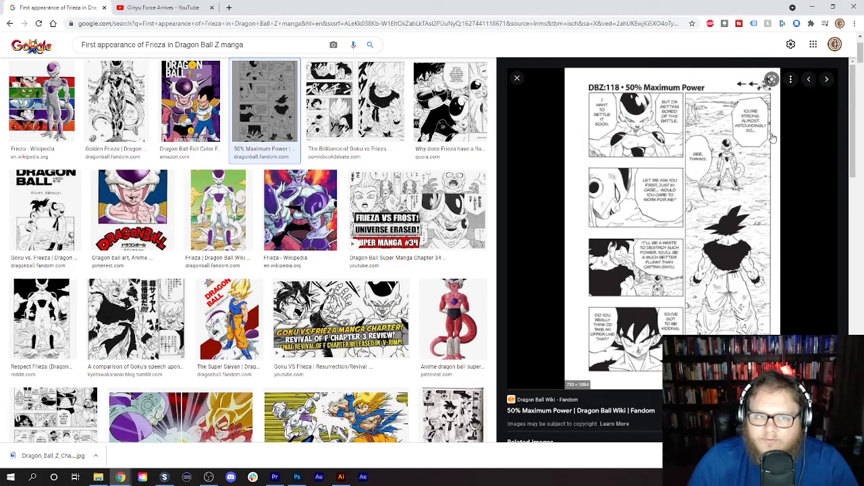
{"action": "left_click", "coordinate": [164, 9]}
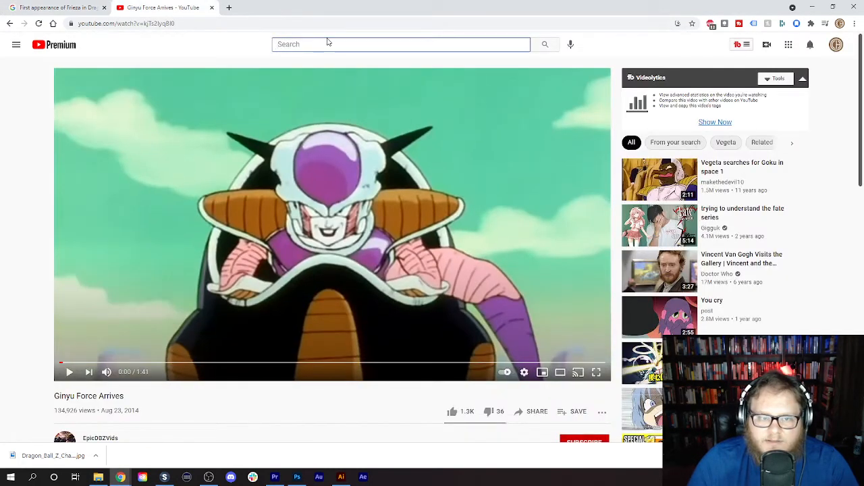
{"action": "left_click", "coordinate": [328, 43]}
{"action": "type", "text": "Frie"}
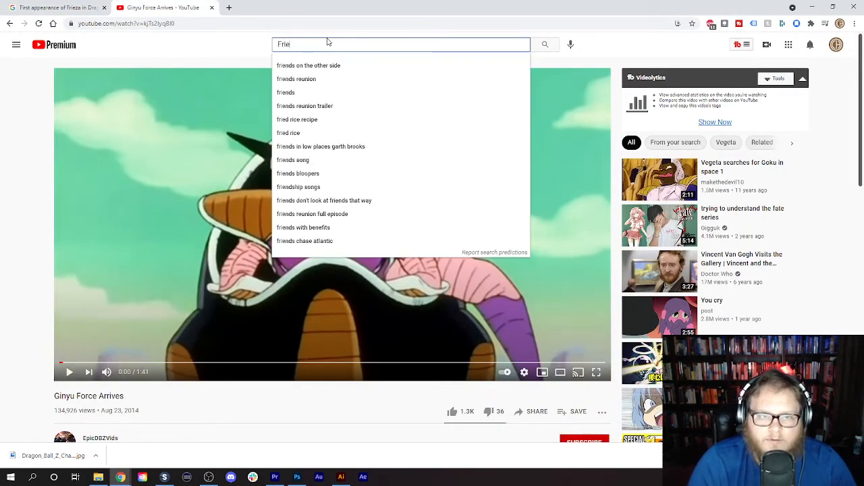
{"action": "type", "text": "za kills k"}
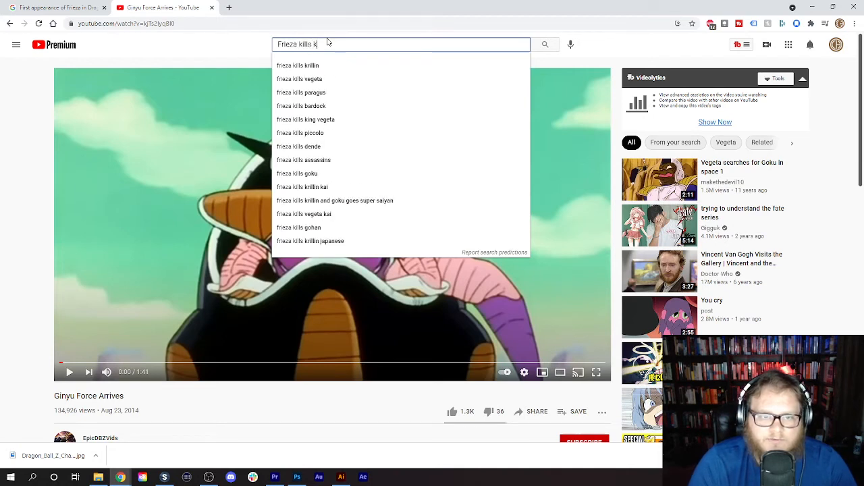
{"action": "type", "text": "rillin"}
{"action": "key", "text": "Return"}
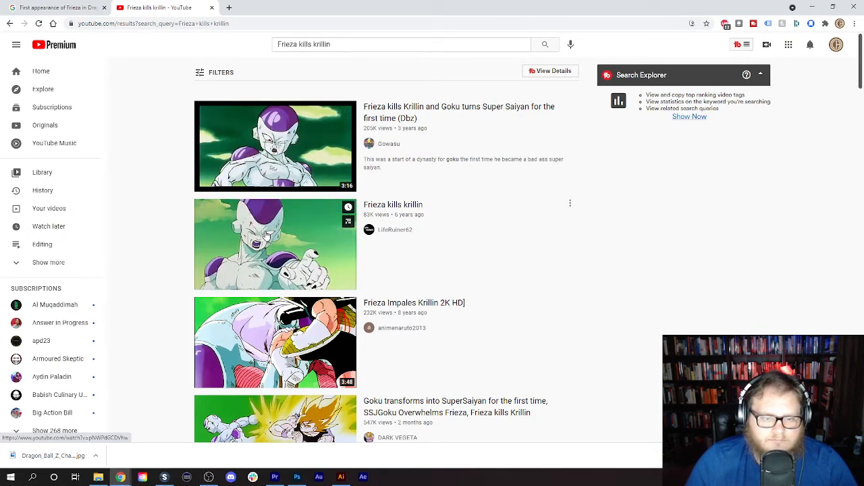
{"action": "left_click", "coordinate": [267, 234]}
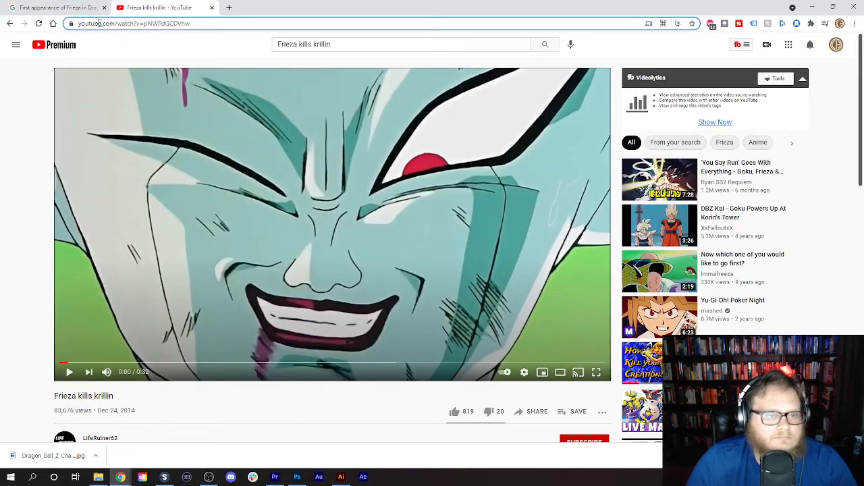
- Copy the video's link into SnapDownloader and download it as a Full HD 1080p MP4
{"action": "right_click", "coordinate": [98, 23]}
{"action": "left_click", "coordinate": [196, 89]}
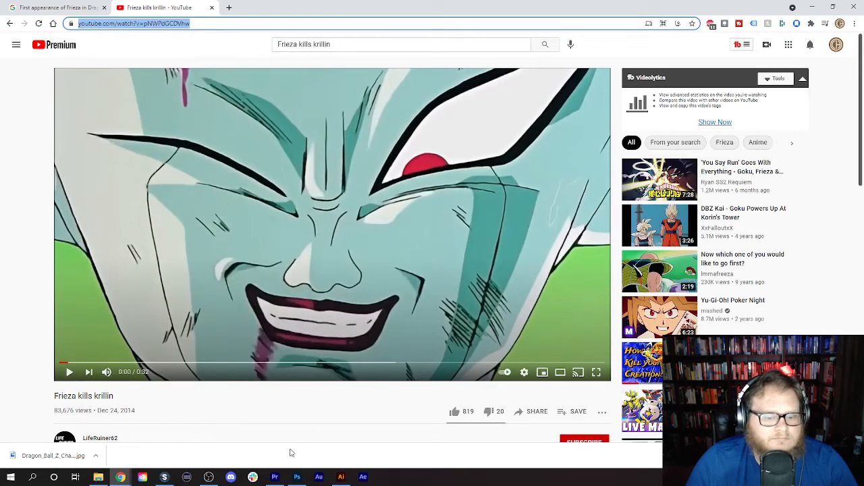
{"action": "left_click", "coordinate": [164, 477]}
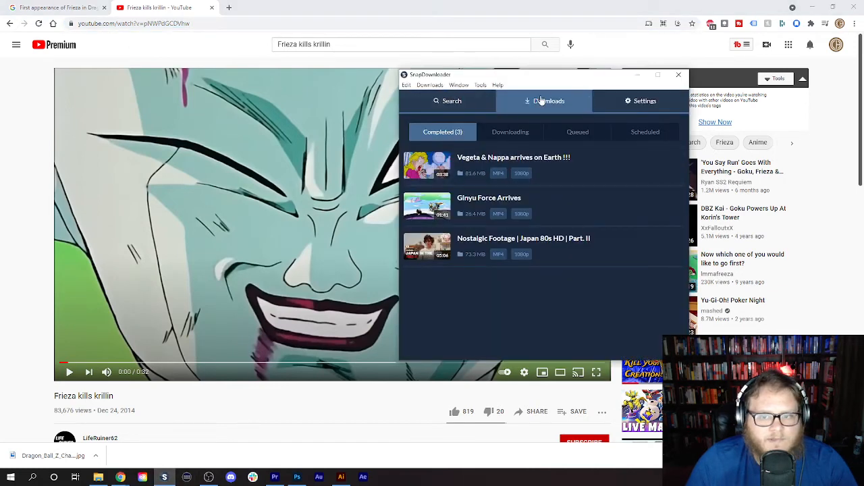
{"action": "left_click", "coordinate": [465, 102]}
{"action": "left_click", "coordinate": [632, 124]}
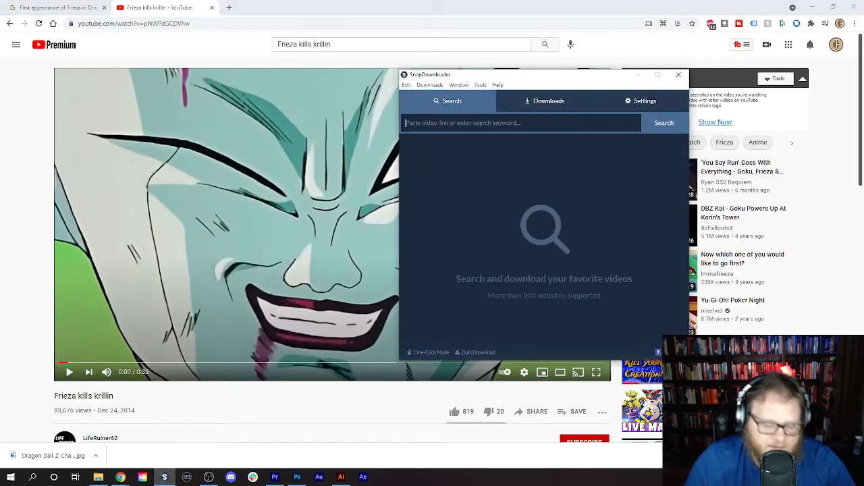
{"action": "key", "text": "ctrl+v"}
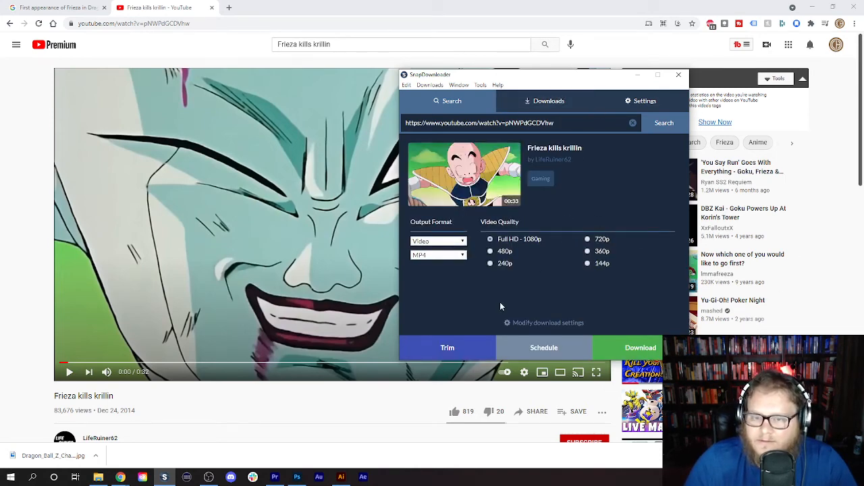
{"action": "left_click", "coordinate": [637, 348]}
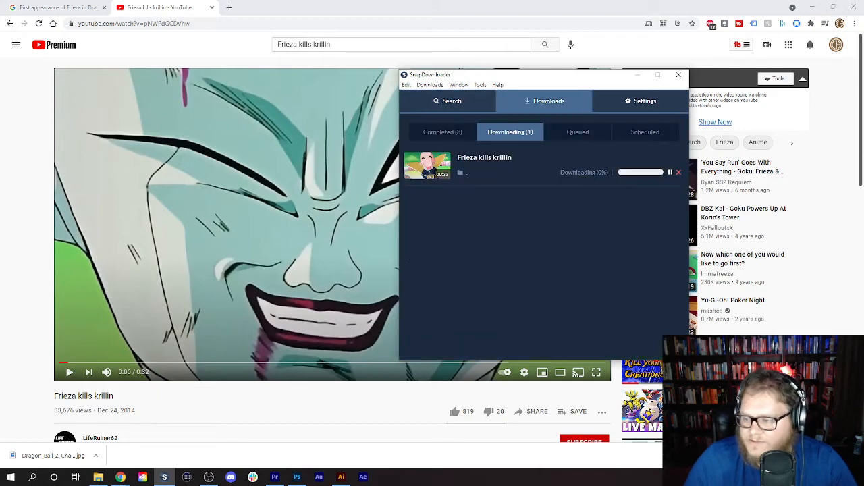
{"action": "key", "text": "alt+Tab"}
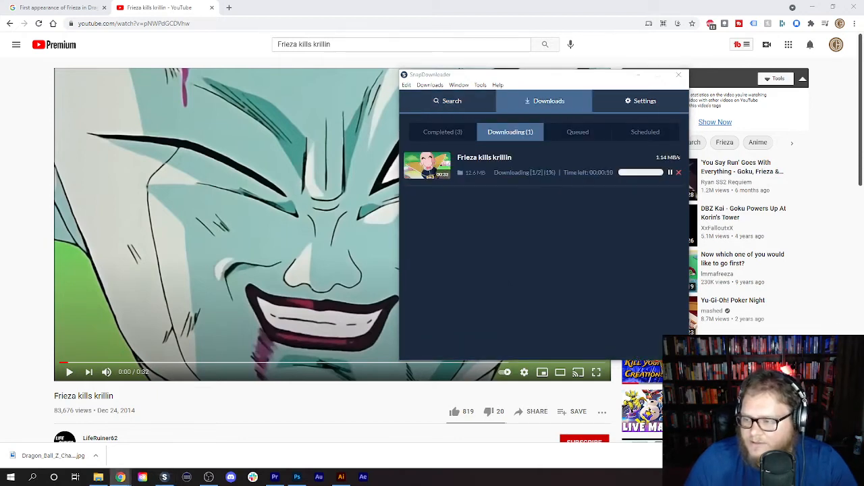
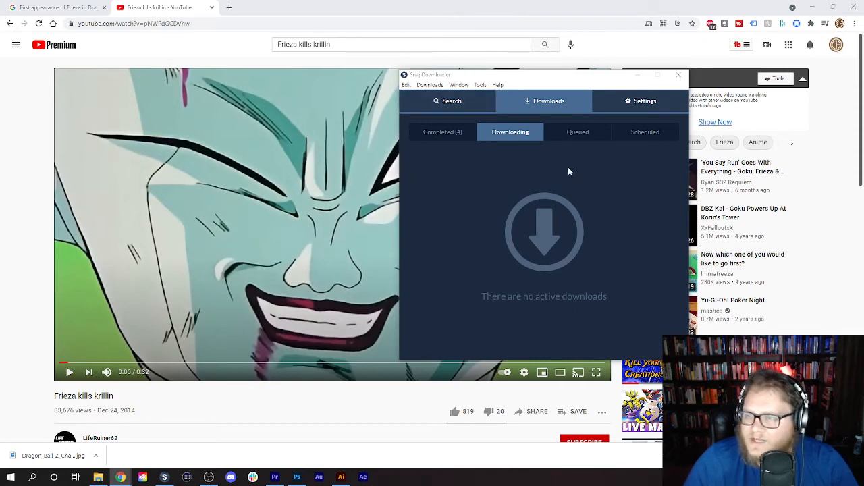
- Locate the completed "Frieza kills krillin" download in its folder and import the MP4 into the Premiere Pro project
{"action": "left_click", "coordinate": [455, 133]}
{"action": "mouse_move", "coordinate": [566, 163]}
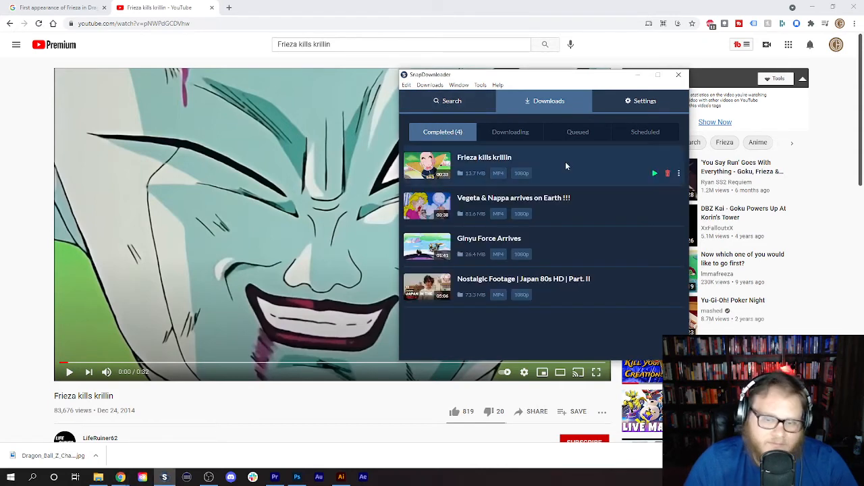
{"action": "left_click", "coordinate": [679, 175]}
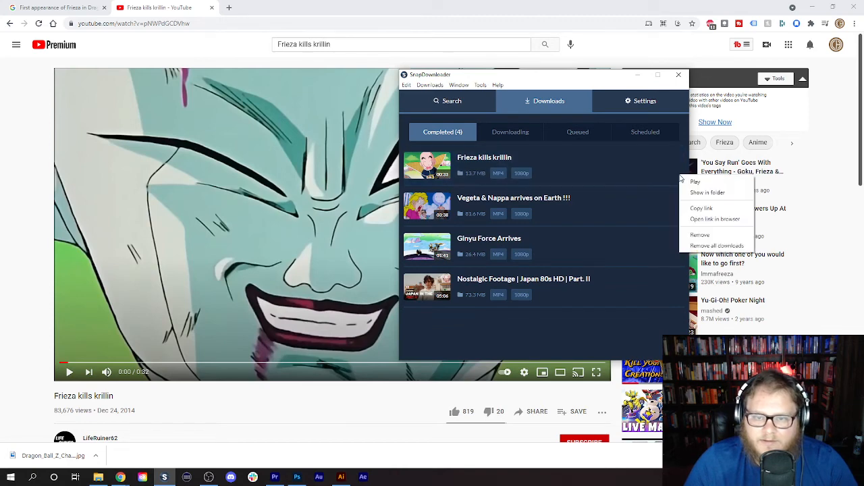
{"action": "left_click", "coordinate": [714, 194]}
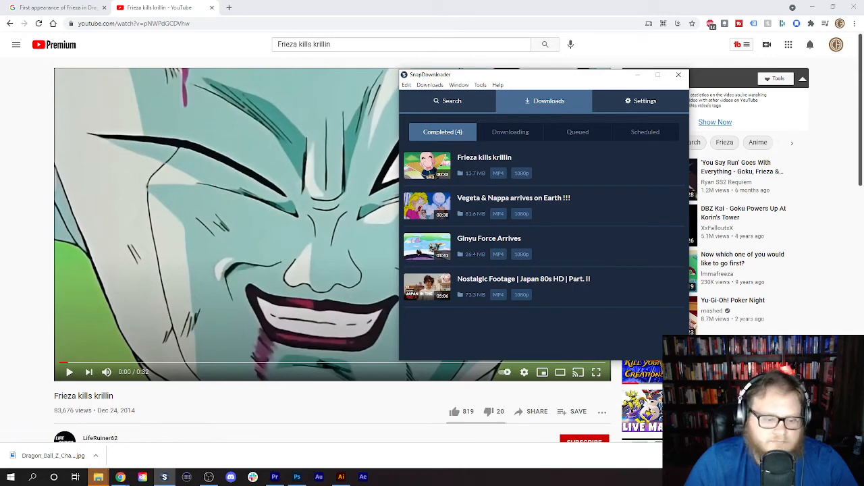
{"action": "left_click", "coordinate": [274, 478]}
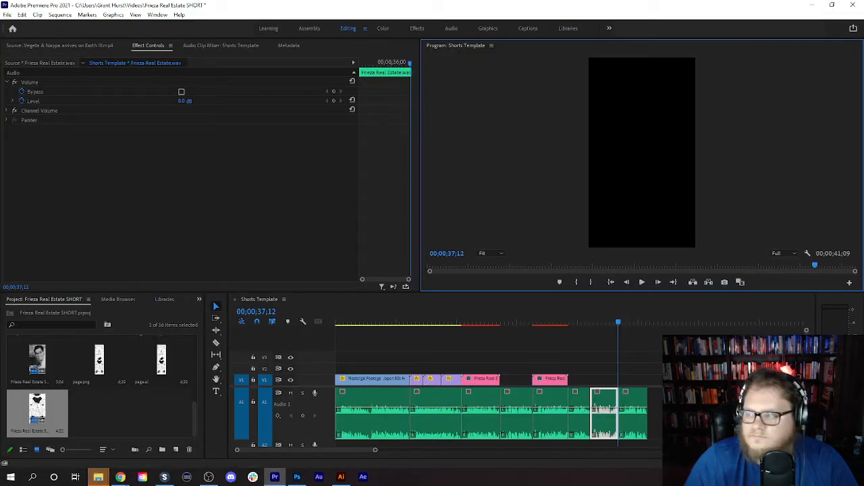
{"action": "left_click_drag", "start_coordinate": [863, 189], "coordinate": [95, 420]}
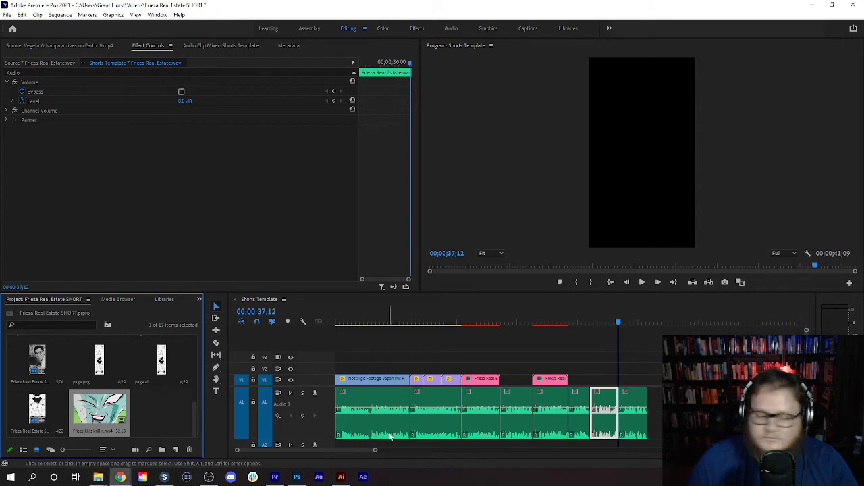
- Open Frieza kills krillin.mp4 as the source clip and mark it from 00:00:22:11 to 00:00:24:29
{"action": "double_click", "coordinate": [98, 415]}
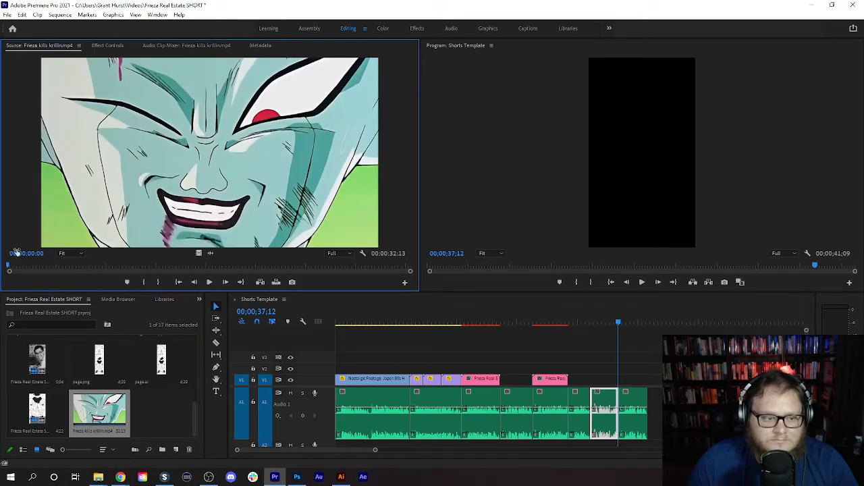
{"action": "left_click_drag", "start_coordinate": [10, 269], "coordinate": [287, 291]}
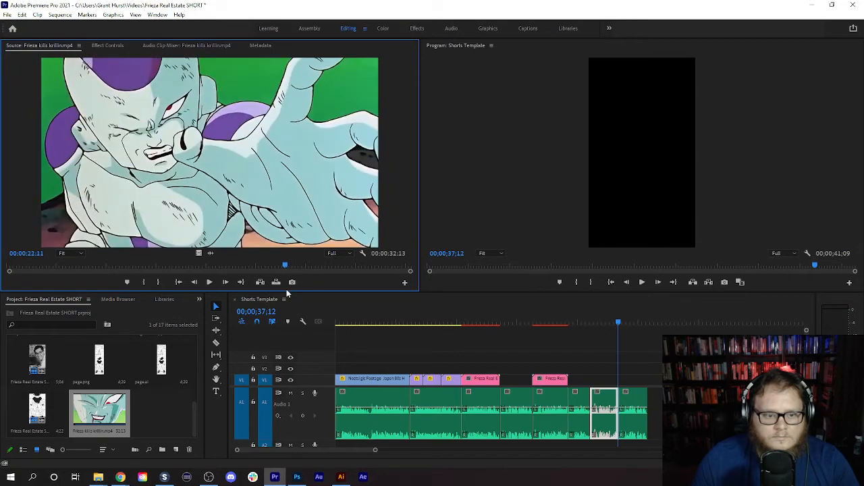
{"action": "left_click", "coordinate": [144, 282]}
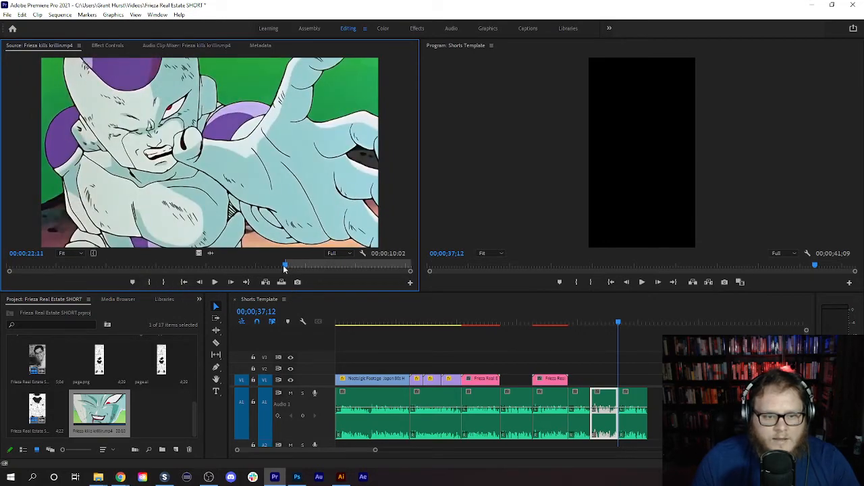
{"action": "left_click_drag", "start_coordinate": [284, 268], "coordinate": [317, 268]}
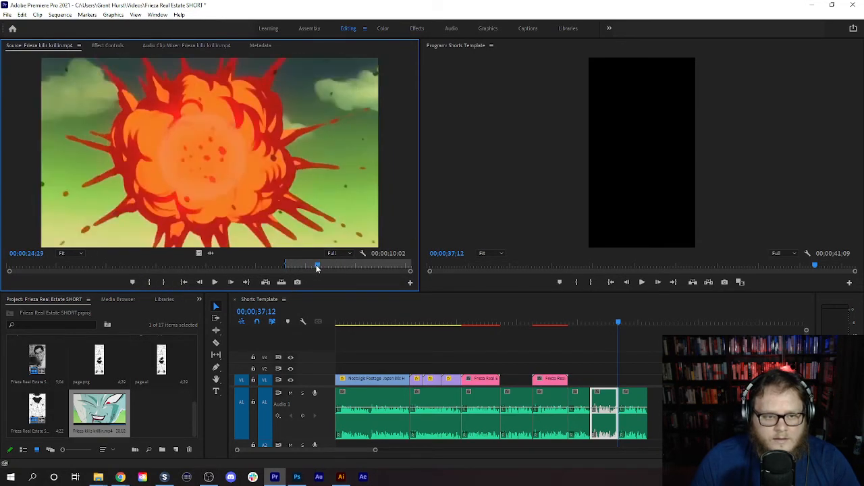
{"action": "left_click", "coordinate": [162, 283]}
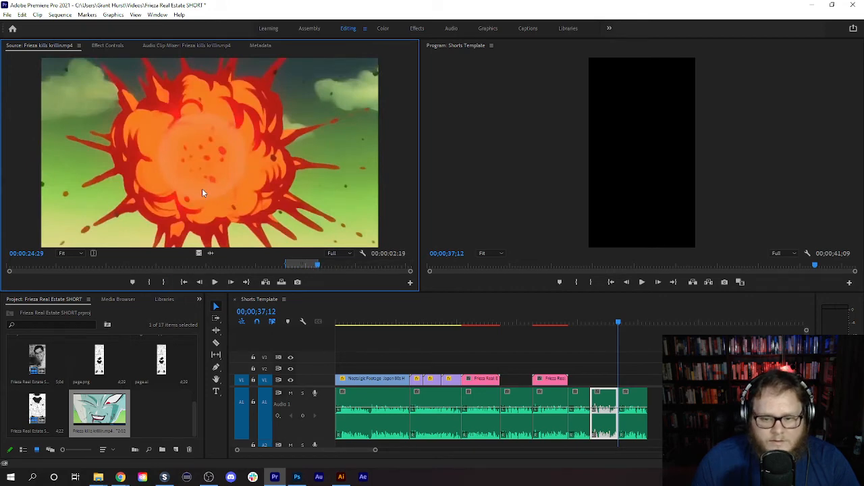
- Place only the video of the marked range on V1, ending at 00;00;37;12, and play back that part of the sequence
{"action": "left_click_drag", "start_coordinate": [202, 189], "coordinate": [87, 176]}
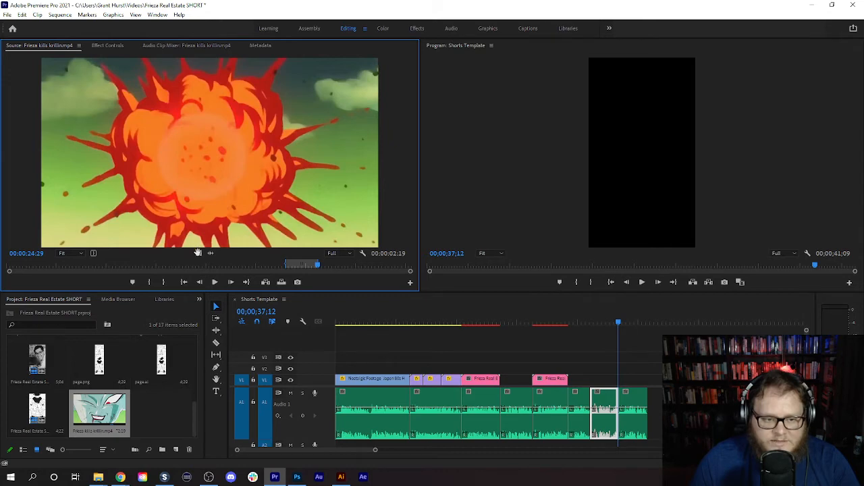
{"action": "left_click_drag", "start_coordinate": [198, 253], "coordinate": [606, 386]}
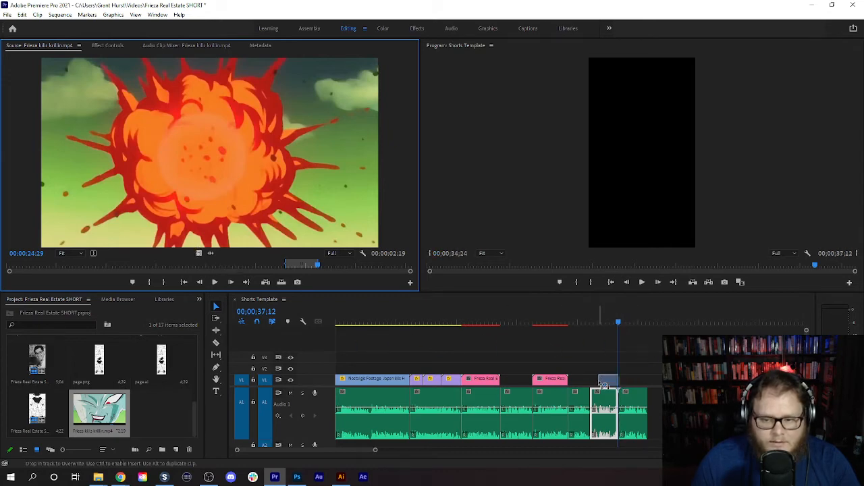
{"action": "left_click_drag", "start_coordinate": [619, 323], "coordinate": [582, 331]}
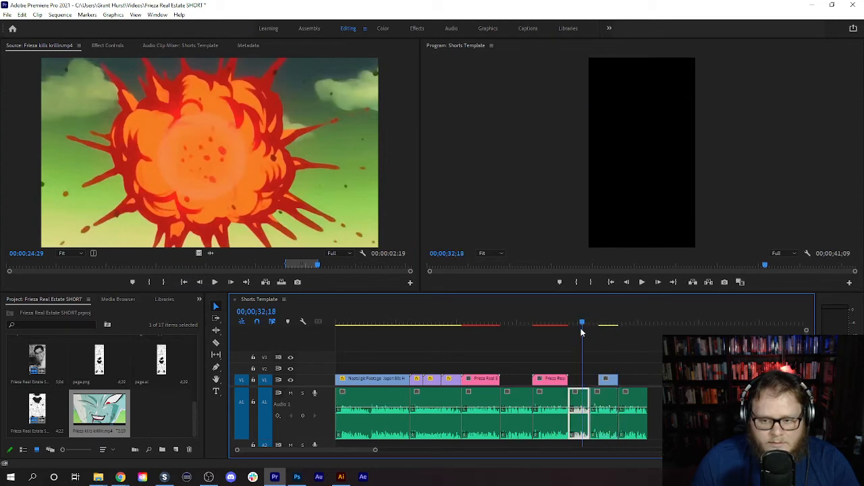
{"action": "left_click", "coordinate": [642, 283]}
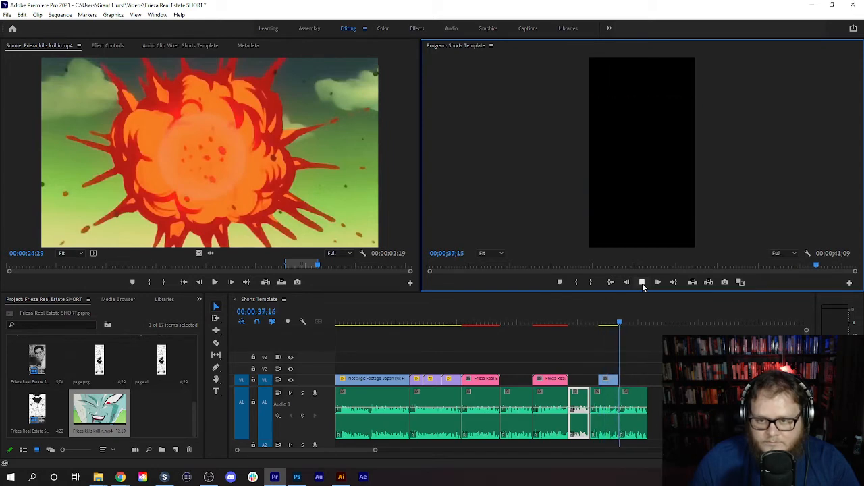
{"action": "left_click", "coordinate": [618, 323]}
- Scale the Frieza kills krillin clip on V1 to 181 and set its horizontal position to 1066 to frame Frieza
{"action": "left_click", "coordinate": [606, 381]}
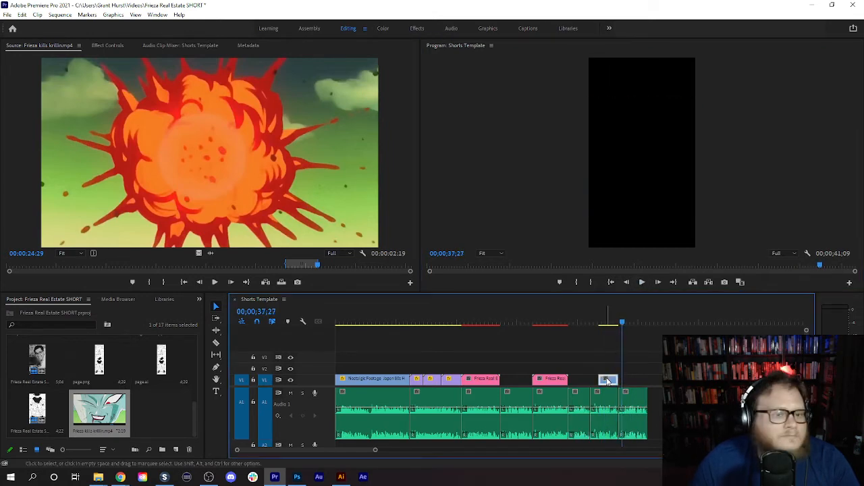
{"action": "left_click", "coordinate": [107, 44]}
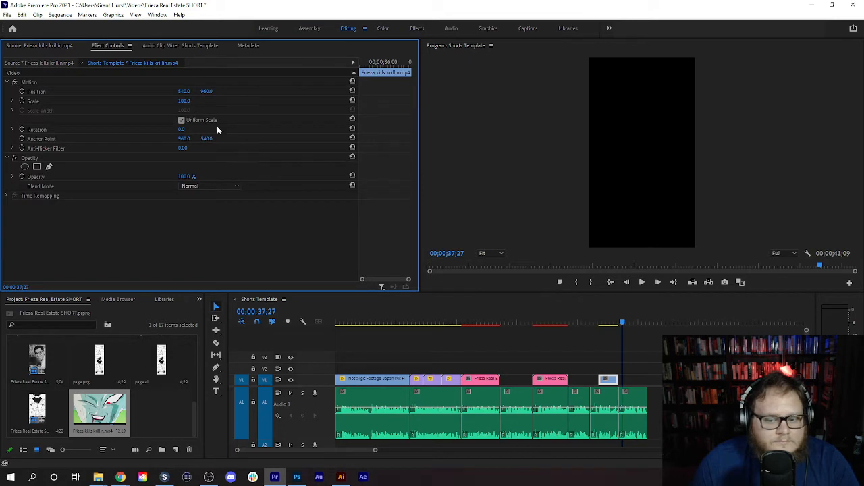
{"action": "left_click_drag", "start_coordinate": [619, 324], "coordinate": [611, 324]}
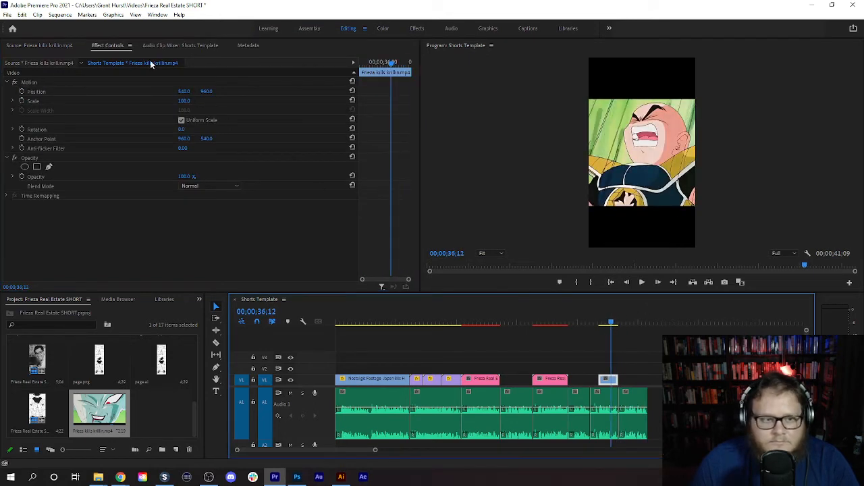
{"action": "left_click_drag", "start_coordinate": [183, 105], "coordinate": [239, 105]}
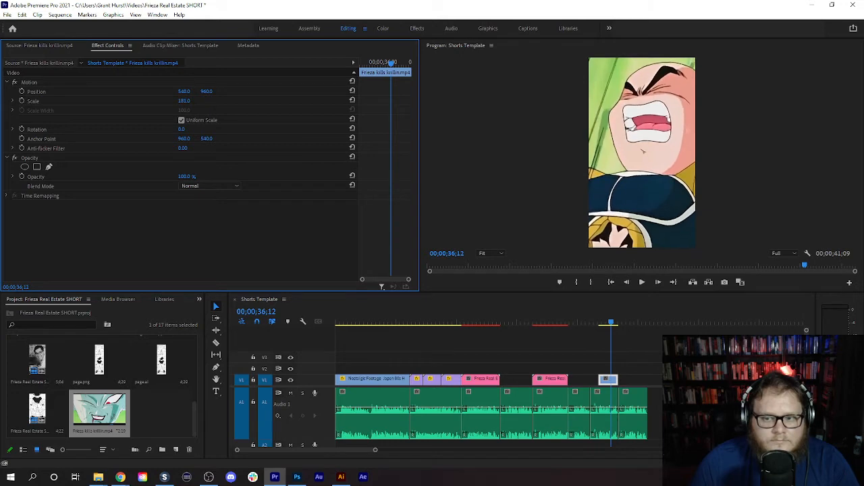
{"action": "left_click_drag", "start_coordinate": [611, 324], "coordinate": [601, 325]}
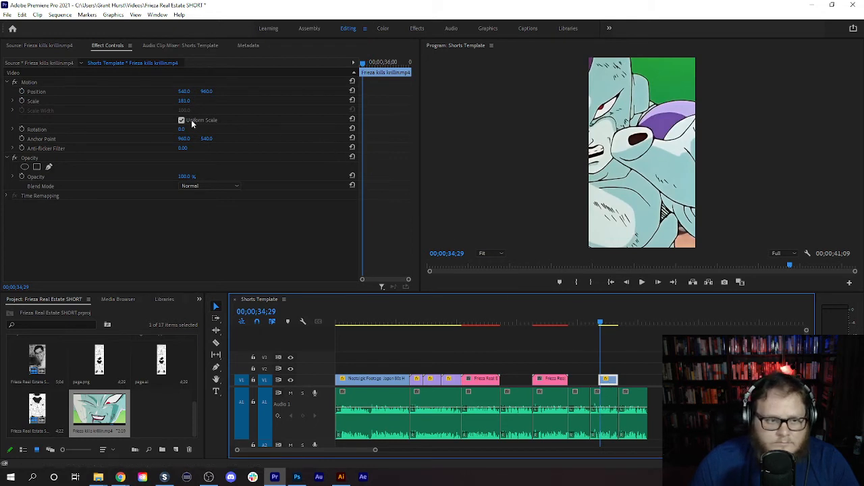
{"action": "left_click_drag", "start_coordinate": [183, 91], "coordinate": [418, 91]}
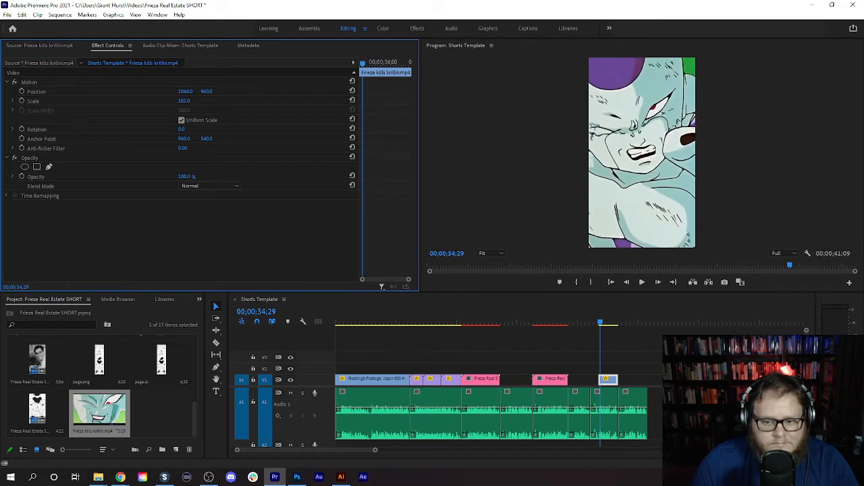
- Find the first full frame of Krillin at 00;00;35;17 and split the V1 clip there
{"action": "left_click", "coordinate": [647, 280]}
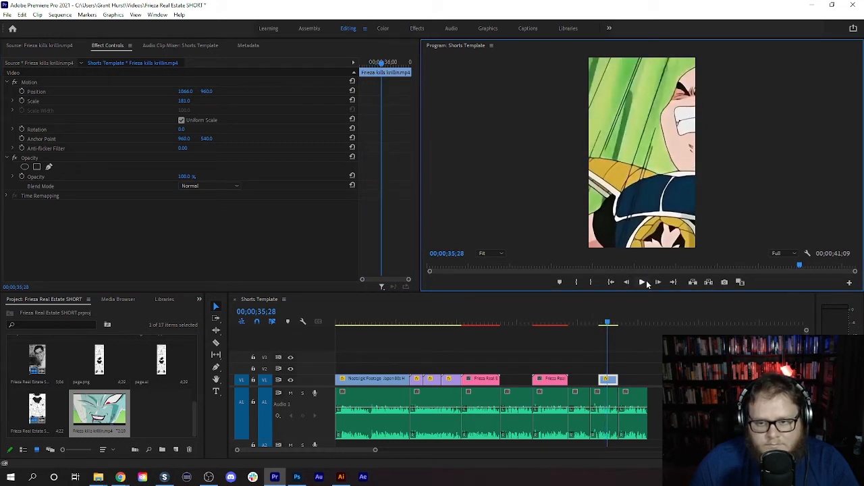
{"action": "left_click", "coordinate": [627, 283]}
{"action": "left_click", "coordinate": [626, 284]}
{"action": "left_click", "coordinate": [627, 283]}
{"action": "left_click", "coordinate": [627, 284]}
{"action": "left_click", "coordinate": [626, 284]}
{"action": "left_click", "coordinate": [627, 284]}
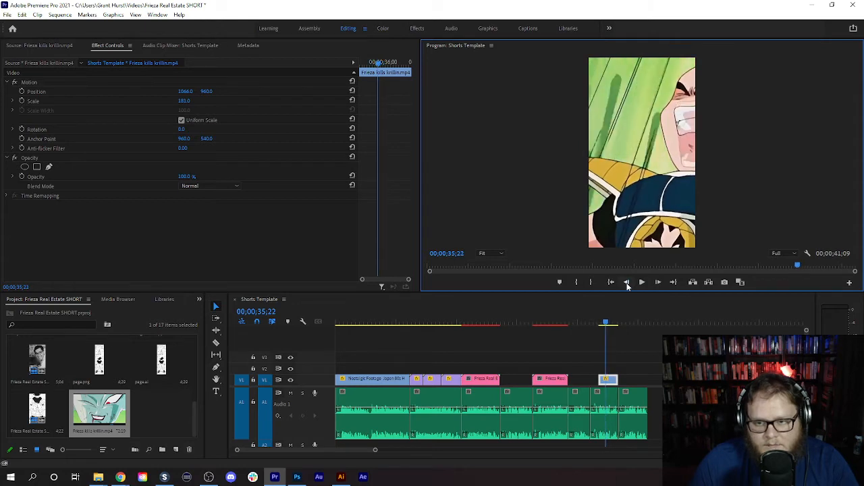
{"action": "left_click", "coordinate": [626, 285]}
{"action": "left_click", "coordinate": [626, 284]}
{"action": "left_click", "coordinate": [626, 284]}
{"action": "left_click", "coordinate": [627, 284]}
{"action": "left_click", "coordinate": [627, 284]}
{"action": "left_click", "coordinate": [627, 284]}
{"action": "left_click", "coordinate": [627, 284]}
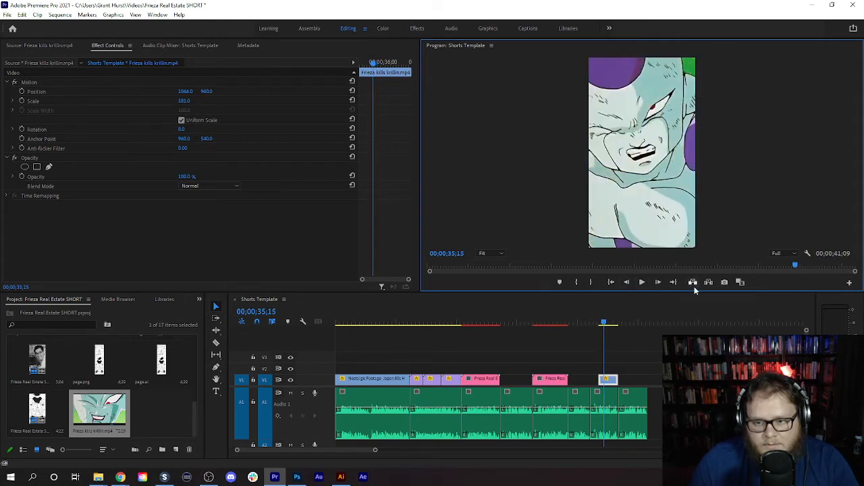
{"action": "left_click", "coordinate": [656, 283]}
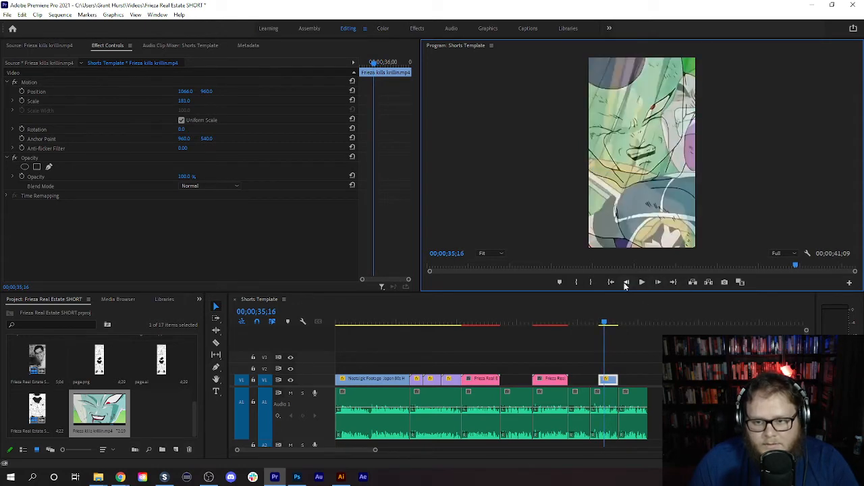
{"action": "left_click", "coordinate": [657, 283]}
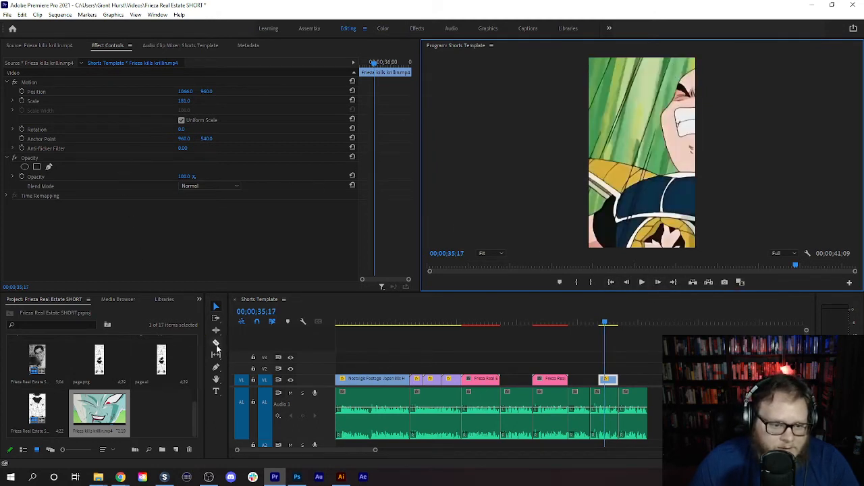
{"action": "left_click", "coordinate": [216, 343]}
{"action": "left_click", "coordinate": [606, 380]}
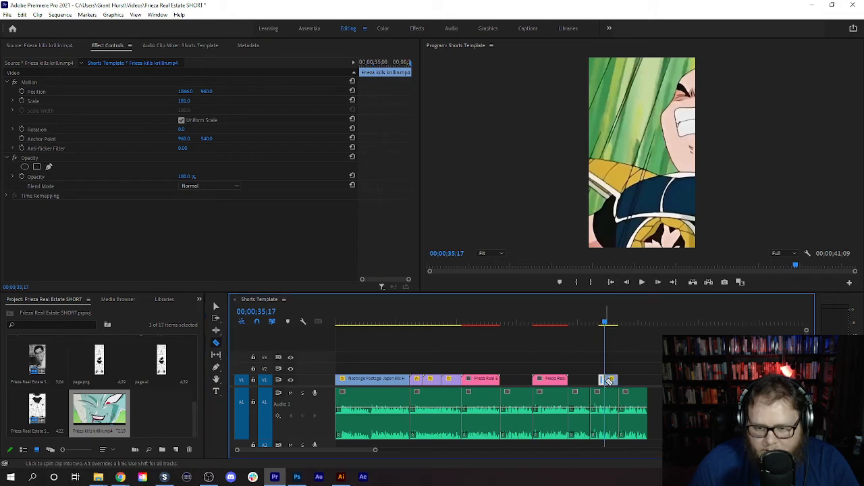
- Shift the Krillin half of the split clip horizontally to the left to bring him into the vertical frame
{"action": "left_click", "coordinate": [643, 283]}
{"action": "left_click", "coordinate": [643, 283]}
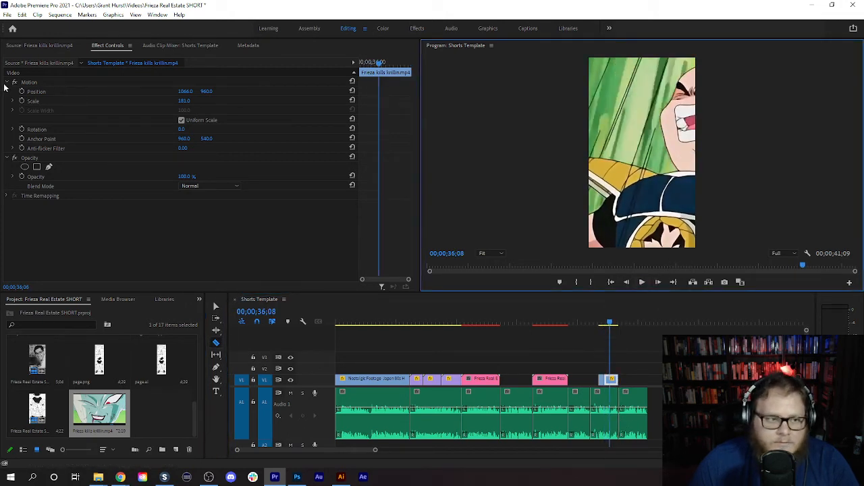
{"action": "left_click", "coordinate": [217, 307]}
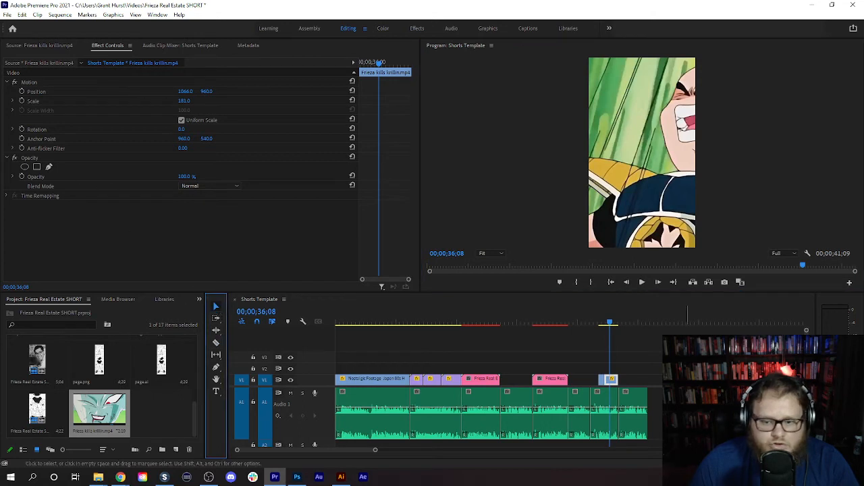
{"action": "left_click", "coordinate": [612, 381]}
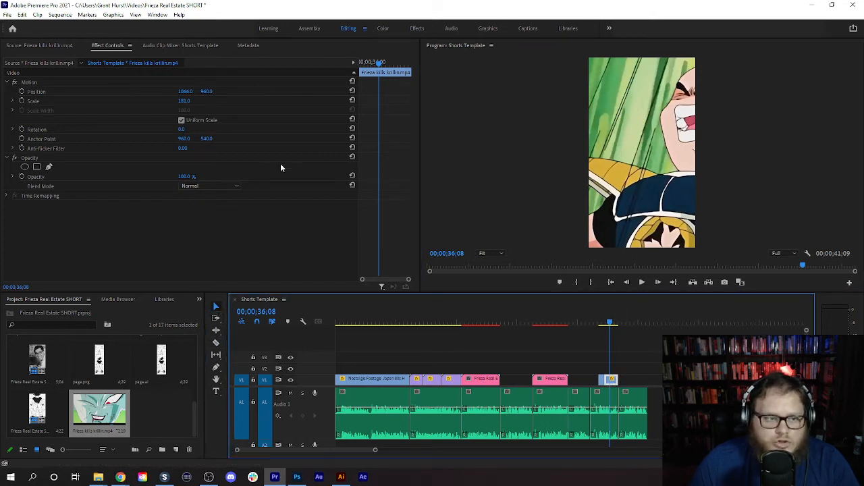
{"action": "left_click_drag", "start_coordinate": [189, 93], "coordinate": [33, 92]}
- Play back the split clip with its voice-over into the last audio segment and return the playhead to 00;00;31;12
{"action": "left_click_drag", "start_coordinate": [615, 331], "coordinate": [616, 326]}
{"action": "left_click_drag", "start_coordinate": [619, 326], "coordinate": [602, 331]}
{"action": "left_click", "coordinate": [603, 411]}
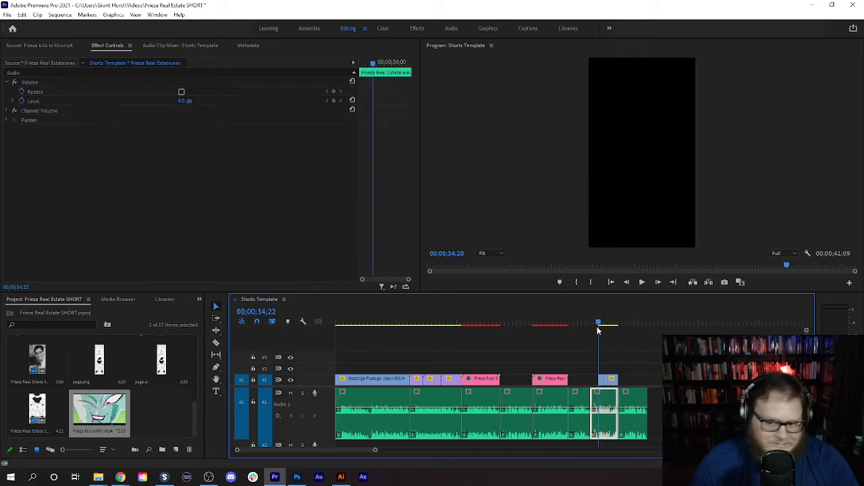
{"action": "left_click", "coordinate": [642, 282]}
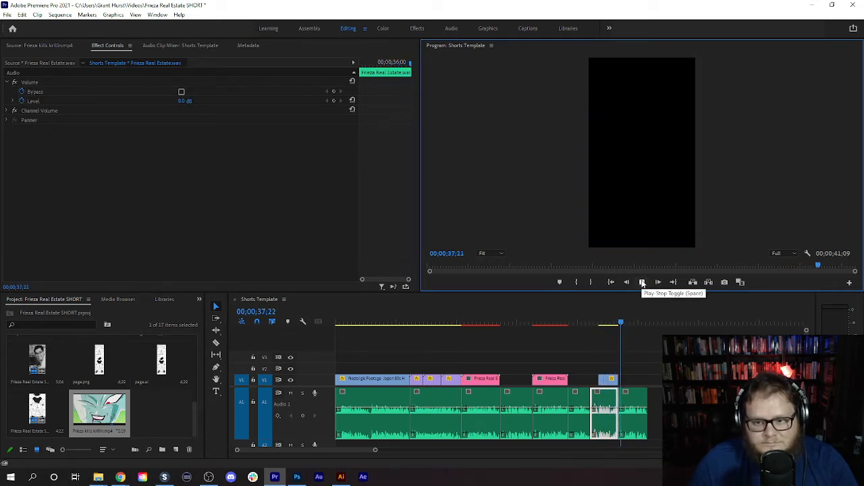
{"action": "key", "text": "space"}
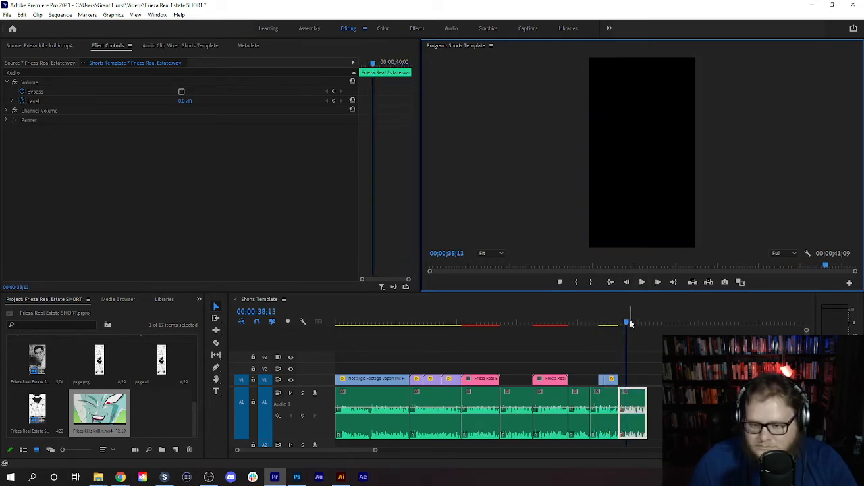
{"action": "left_click_drag", "start_coordinate": [631, 325], "coordinate": [573, 324]}
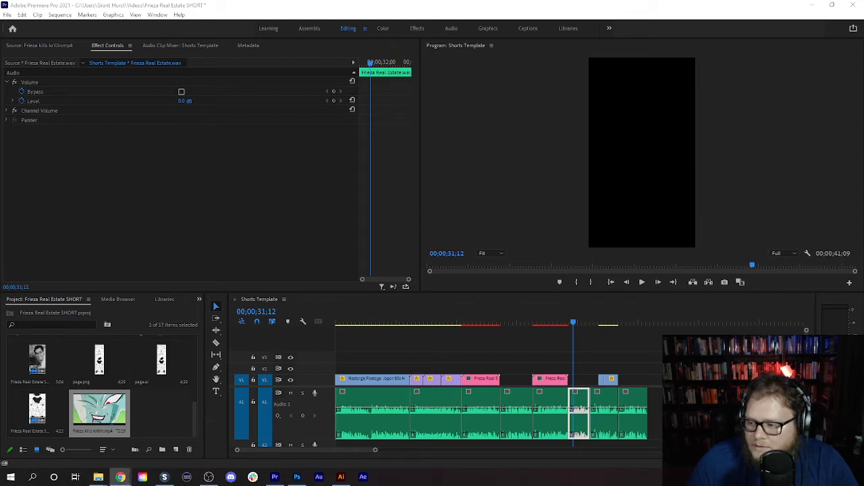
- Switch to Chrome, open the copied YouTube link for Frieza Destroys Planet Vegeta and pause the video at 0:11
{"action": "left_click", "coordinate": [120, 477]}
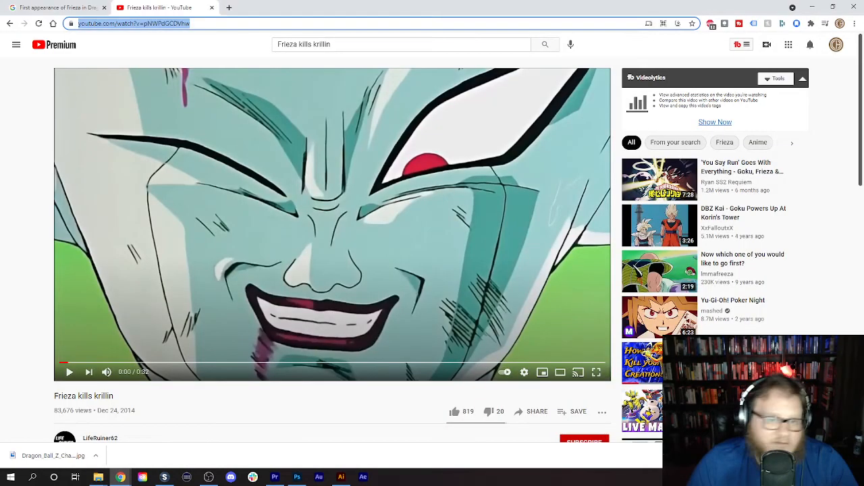
{"action": "left_click", "coordinate": [289, 24]}
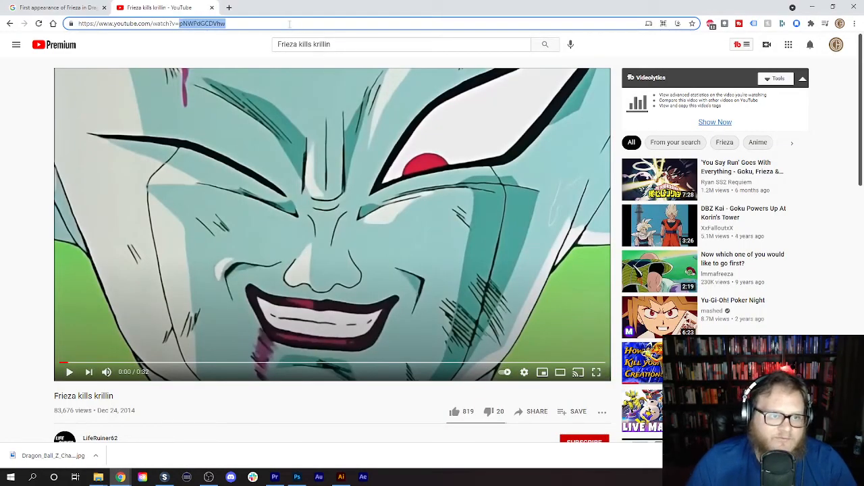
{"action": "type", "text": "https://youtu.be/BUPUJFp2U0w"}
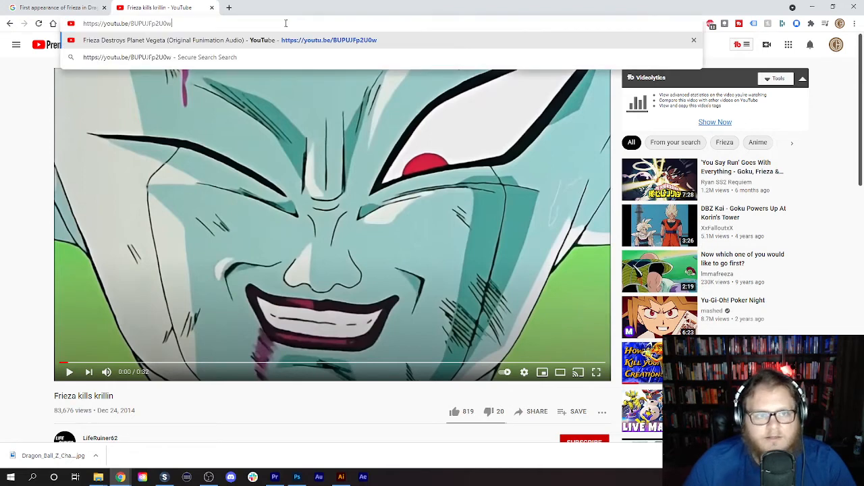
{"action": "key", "text": "Return"}
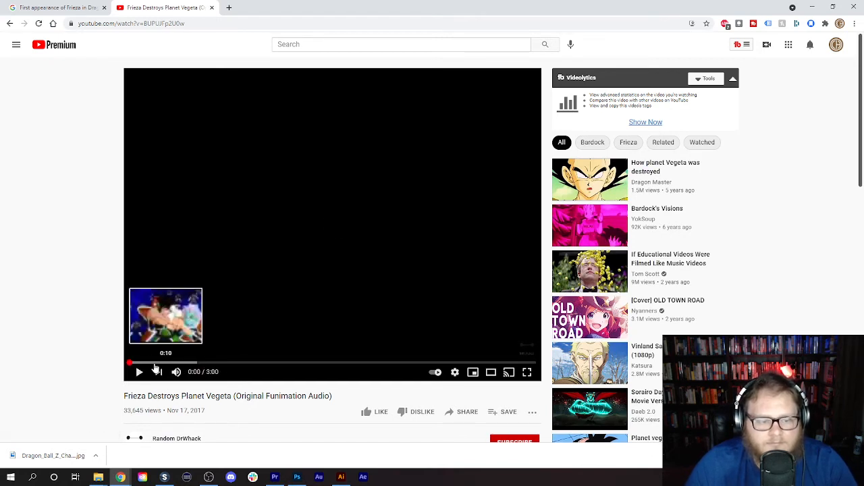
{"action": "left_click", "coordinate": [154, 363]}
{"action": "left_click", "coordinate": [144, 373]}
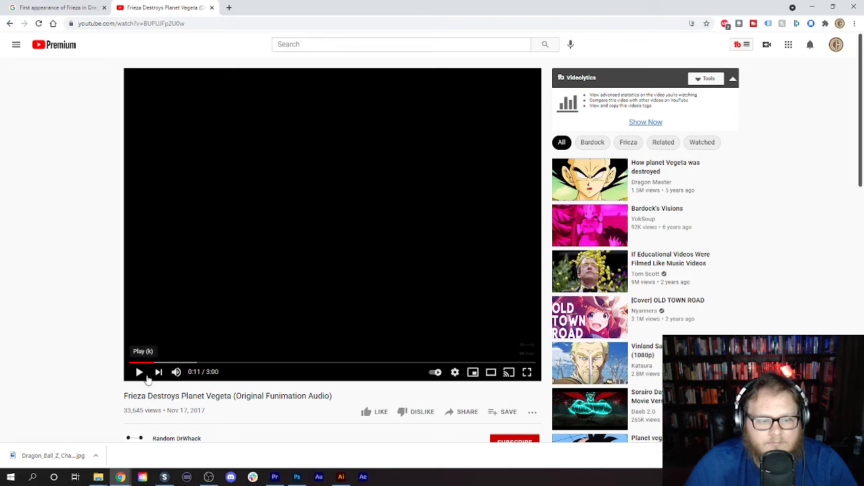
{"action": "left_click", "coordinate": [139, 373]}
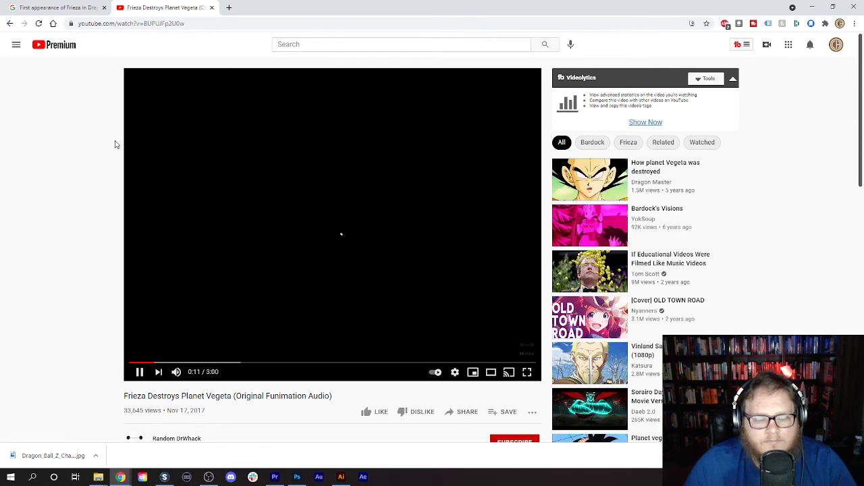
{"action": "left_click", "coordinate": [141, 372]}
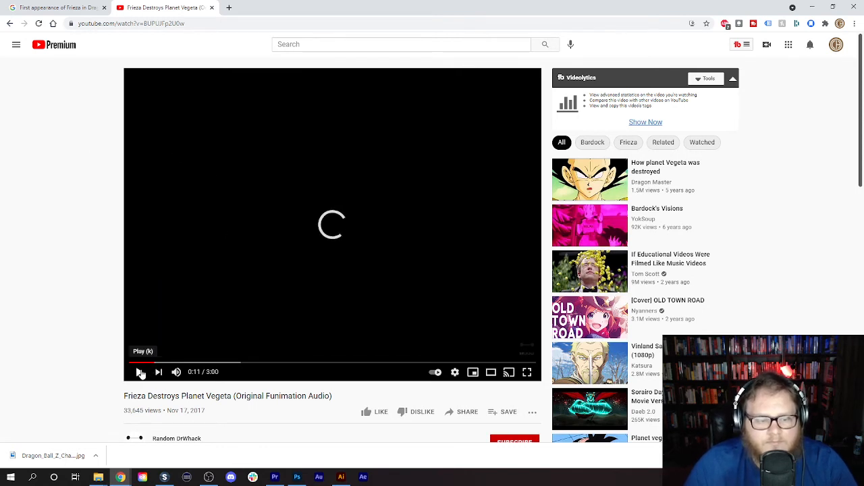
{"action": "left_click", "coordinate": [854, 456]}
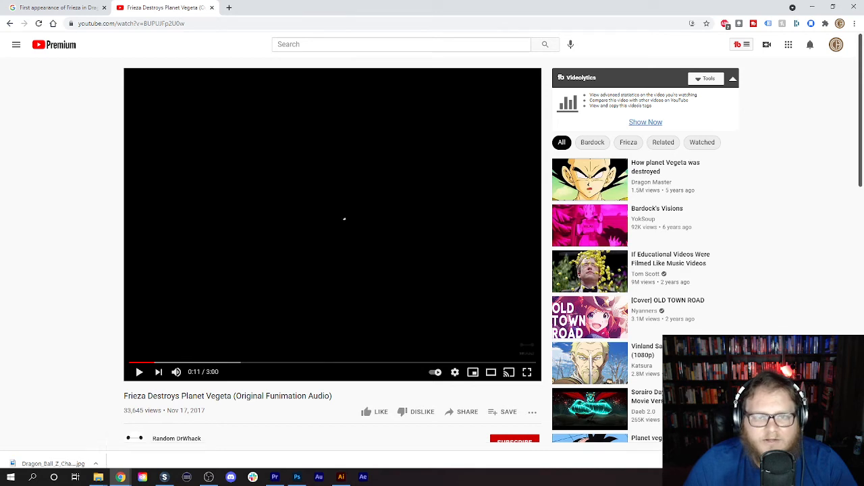
- Copy the Frieza Destroys Planet Vegeta video's address and download it in SnapDownloader as a Full HD 1080p MP4
{"action": "left_click", "coordinate": [141, 25]}
{"action": "right_click", "coordinate": [139, 23]}
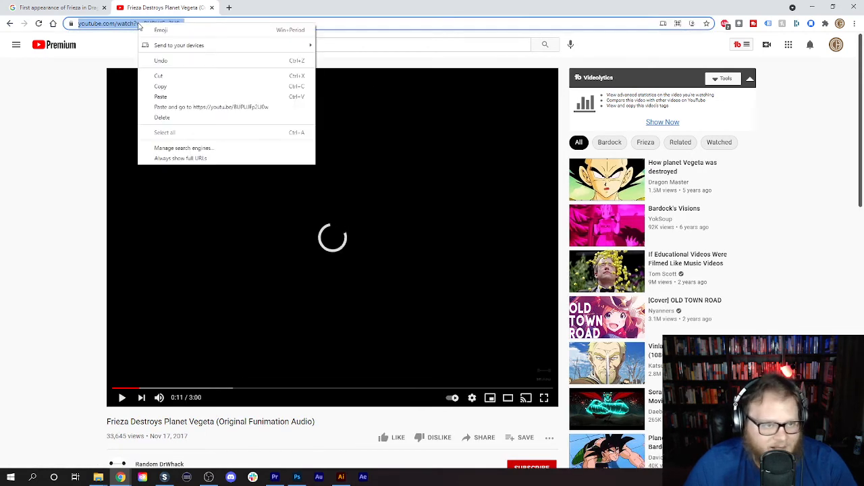
{"action": "left_click", "coordinate": [164, 86]}
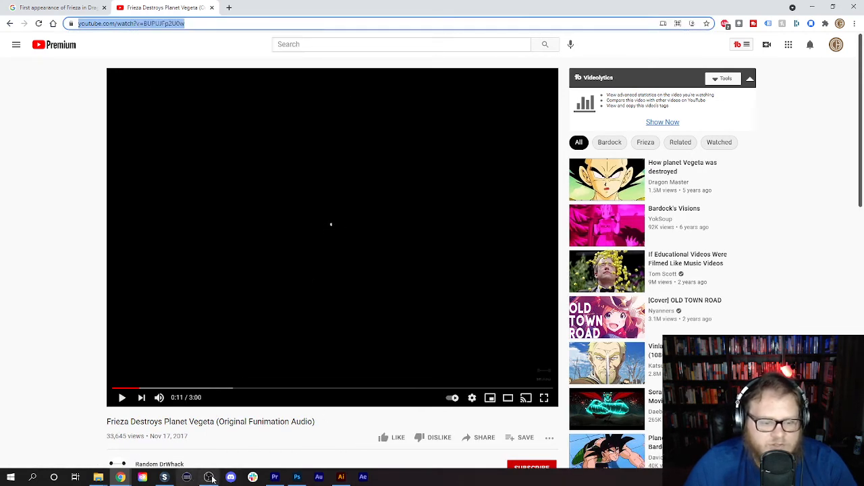
{"action": "left_click", "coordinate": [166, 477]}
{"action": "left_click", "coordinate": [451, 106]}
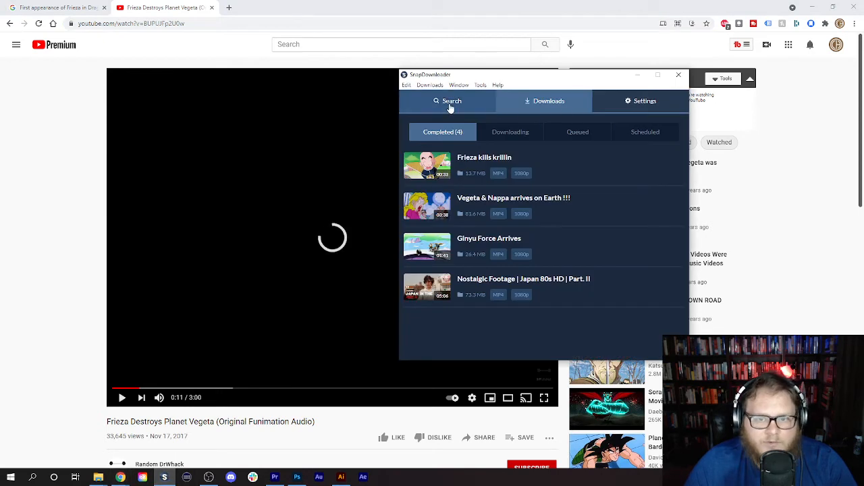
{"action": "left_click", "coordinate": [632, 124]}
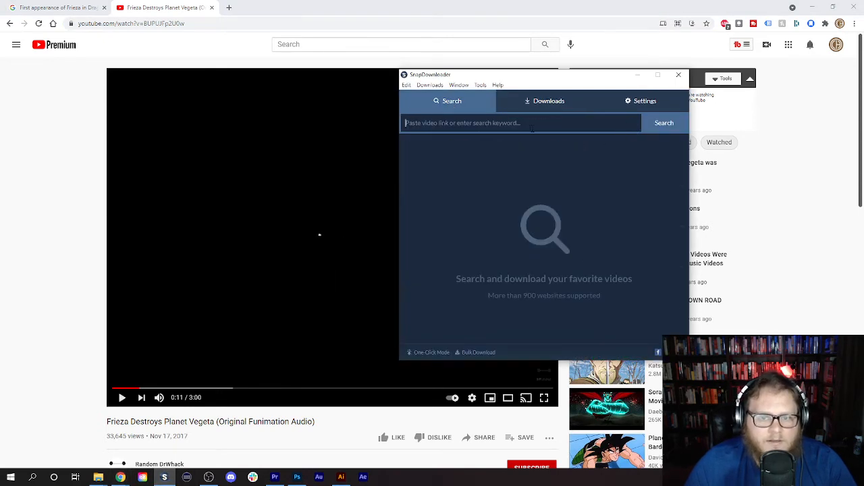
{"action": "key", "text": "ctrl+v"}
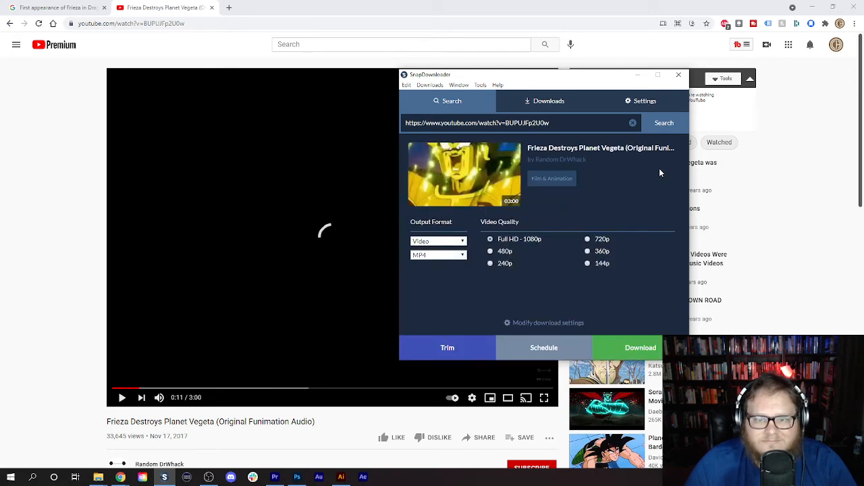
{"action": "left_click", "coordinate": [640, 348]}
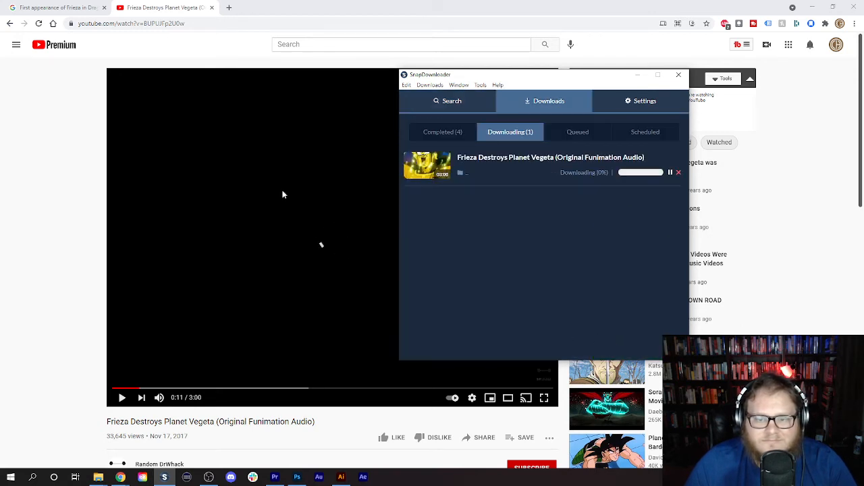
{"action": "left_click", "coordinate": [64, 145]}
{"action": "left_click", "coordinate": [42, 51]}
{"action": "left_click", "coordinate": [42, 7]}
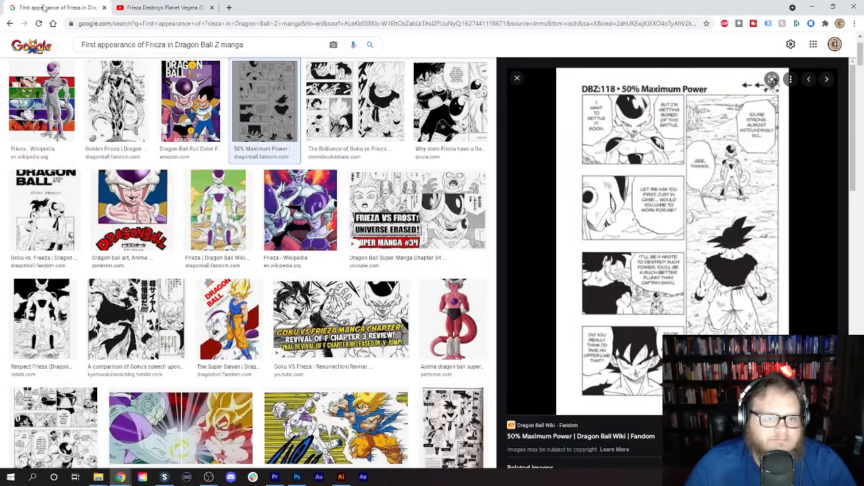
{"action": "left_click", "coordinate": [275, 477]}
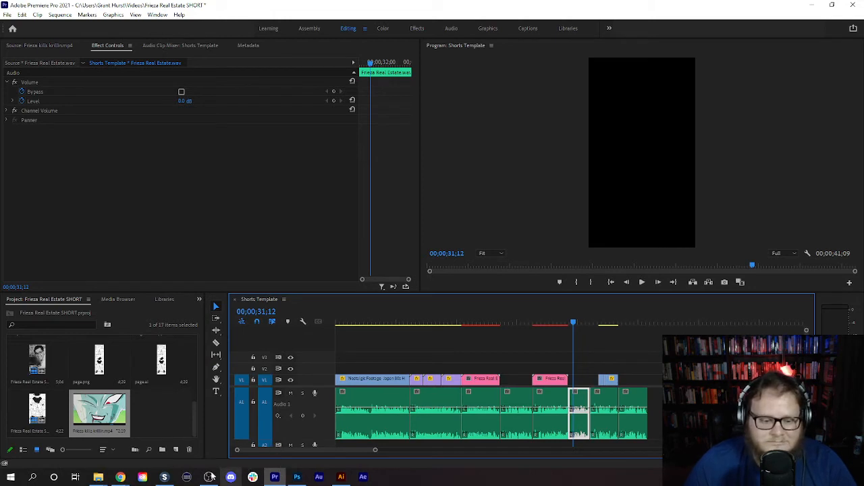
- Locate the completed Frieza Destroys Planet Vegeta download from SnapDownloader and import the file into the Premiere Pro project bin
{"action": "left_click", "coordinate": [164, 477]}
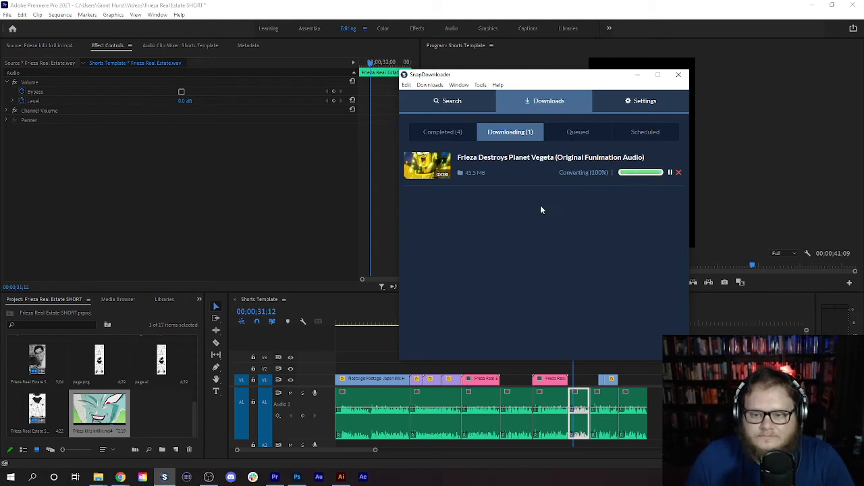
{"action": "left_click", "coordinate": [451, 133]}
{"action": "left_click", "coordinate": [679, 175]}
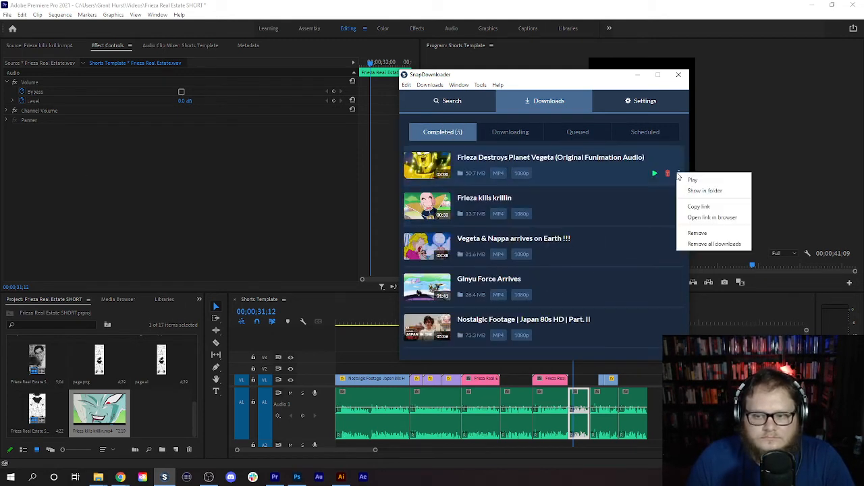
{"action": "left_click", "coordinate": [699, 192]}
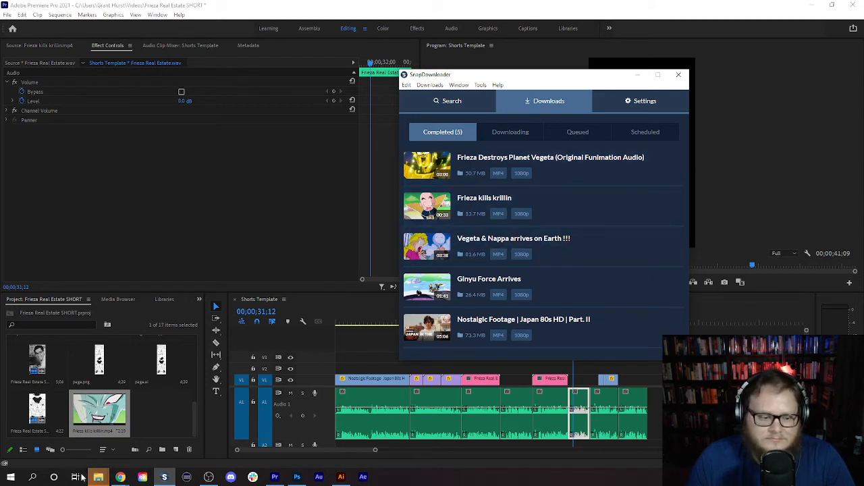
{"action": "mouse_move", "coordinate": [98, 477]}
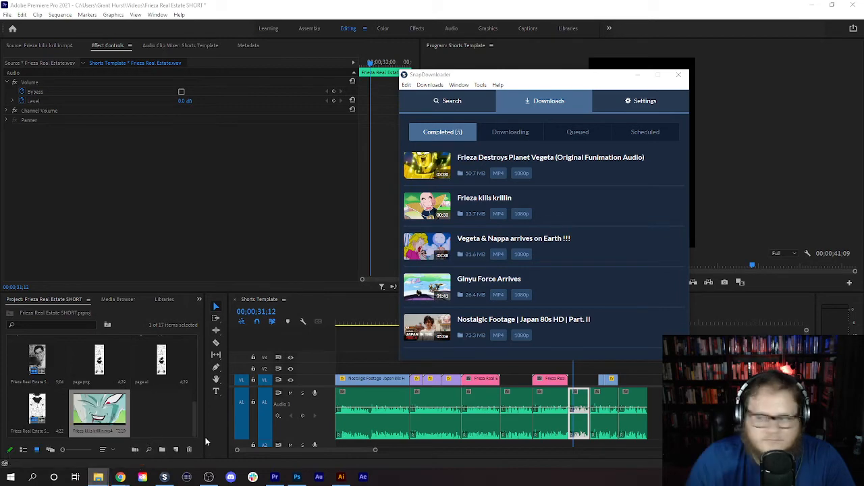
{"action": "left_click_drag", "start_coordinate": [415, 363], "coordinate": [158, 410]}
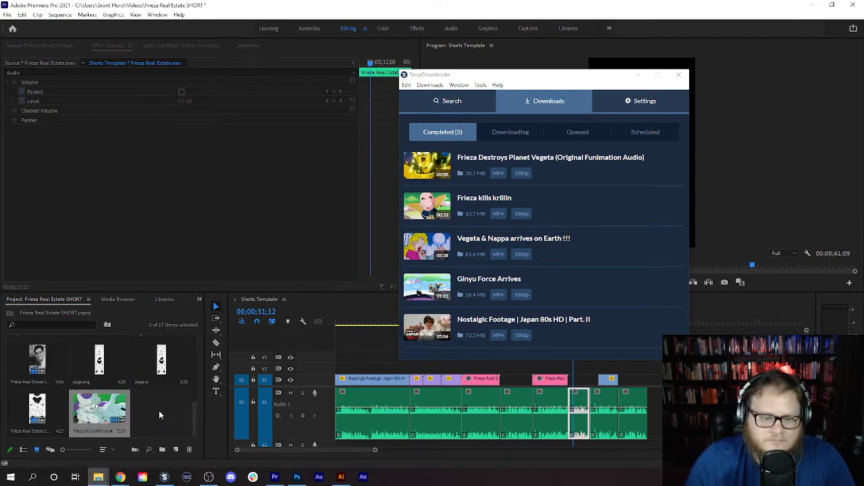
{"action": "left_click", "coordinate": [323, 66]}
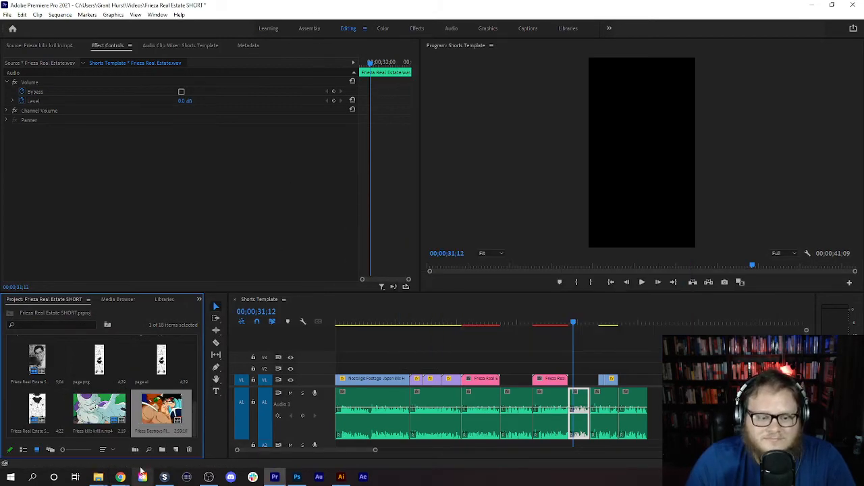
- Mark the Planet Vegeta footage from 00:01:26:14 to 00:01:30:20 and place it on V1 in the gap before the Krillin footage
{"action": "double_click", "coordinate": [169, 405]}
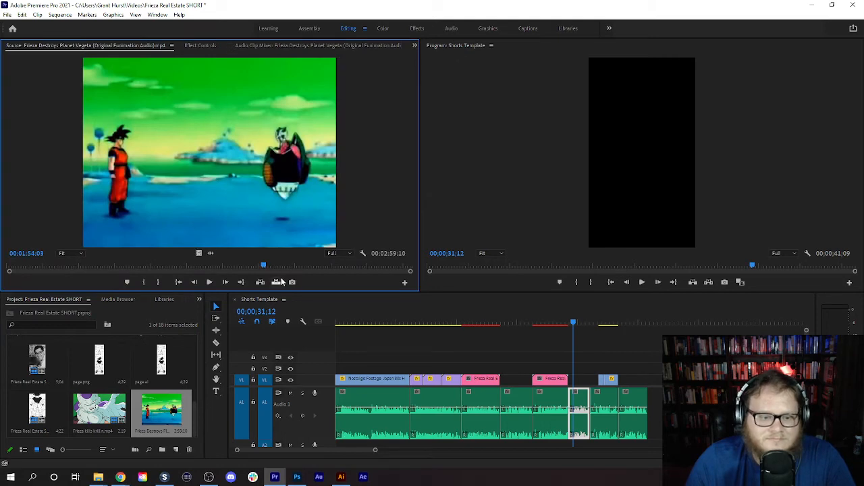
{"action": "left_click_drag", "start_coordinate": [264, 264], "coordinate": [203, 285]}
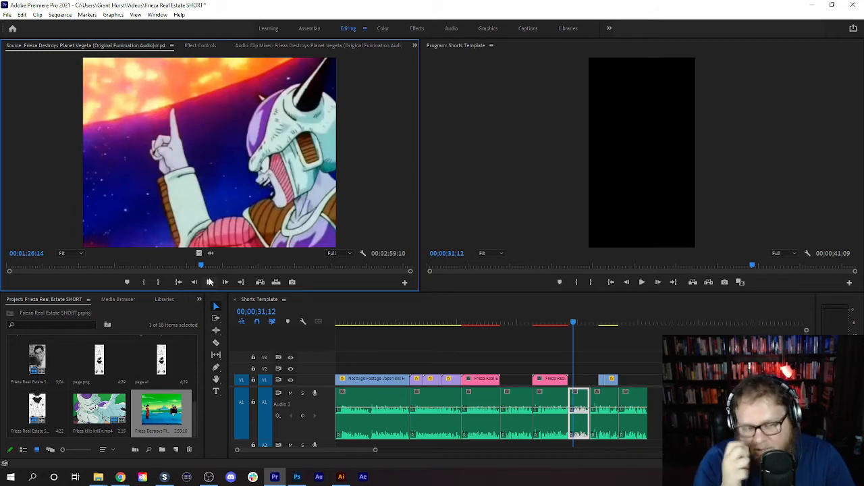
{"action": "left_click", "coordinate": [143, 283]}
{"action": "left_click_drag", "start_coordinate": [201, 268], "coordinate": [580, 380]}
{"action": "left_click", "coordinate": [162, 283]}
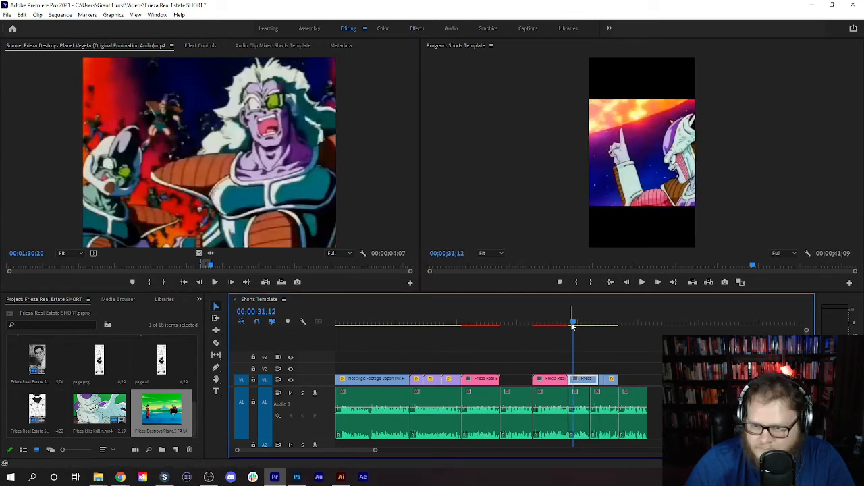
- Scale the Planet Vegeta clip on V1 to 178 and shift it horizontally to the left to bring Frieza into the vertical frame
{"action": "left_click", "coordinate": [201, 45]}
{"action": "left_click_drag", "start_coordinate": [183, 101], "coordinate": [236, 101]}
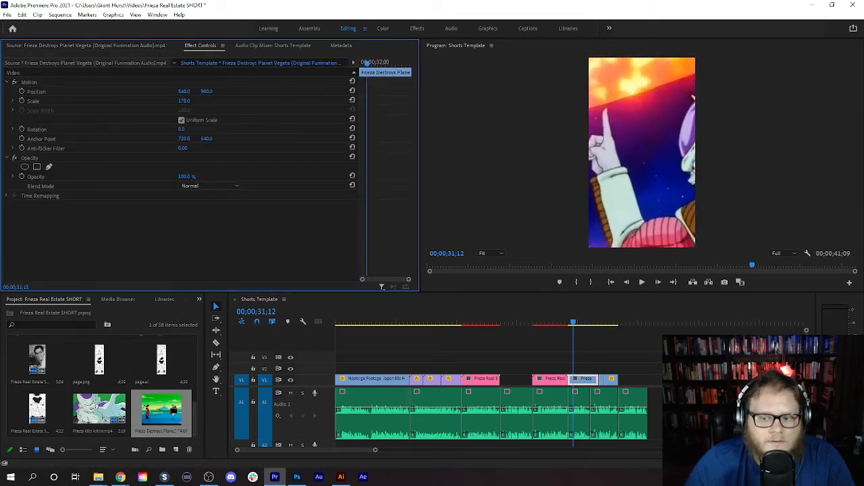
{"action": "left_click", "coordinate": [570, 322]}
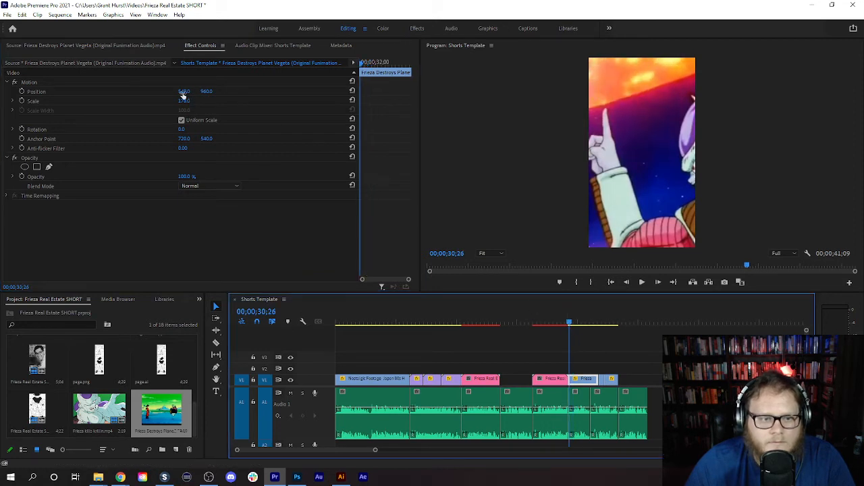
{"action": "left_click_drag", "start_coordinate": [182, 94], "coordinate": [32, 95]}
{"action": "left_click_drag", "start_coordinate": [570, 323], "coordinate": [607, 326]}
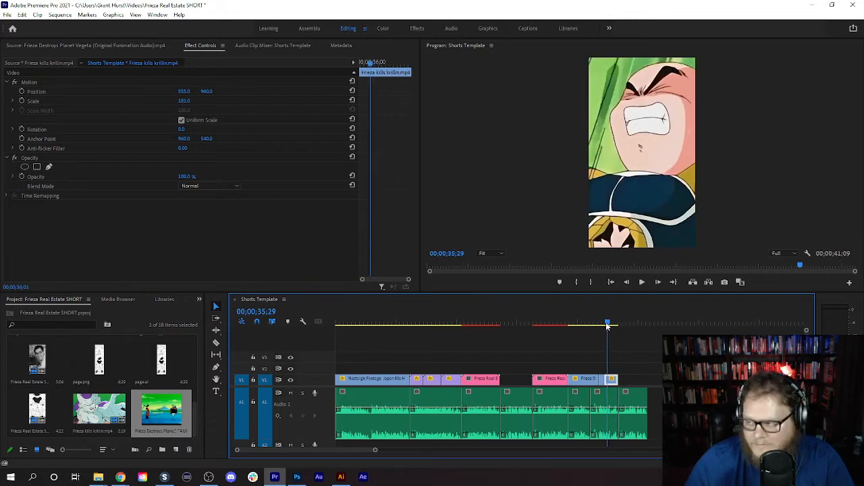
- Switch to Chrome and search YouTube for "bardock planet kannada"
{"action": "left_click", "coordinate": [120, 477]}
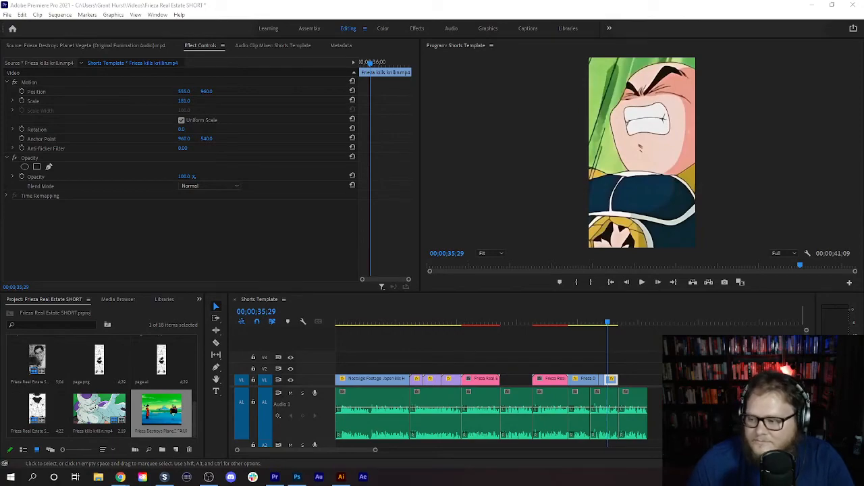
{"action": "left_click", "coordinate": [121, 477]}
{"action": "left_click", "coordinate": [132, 6]}
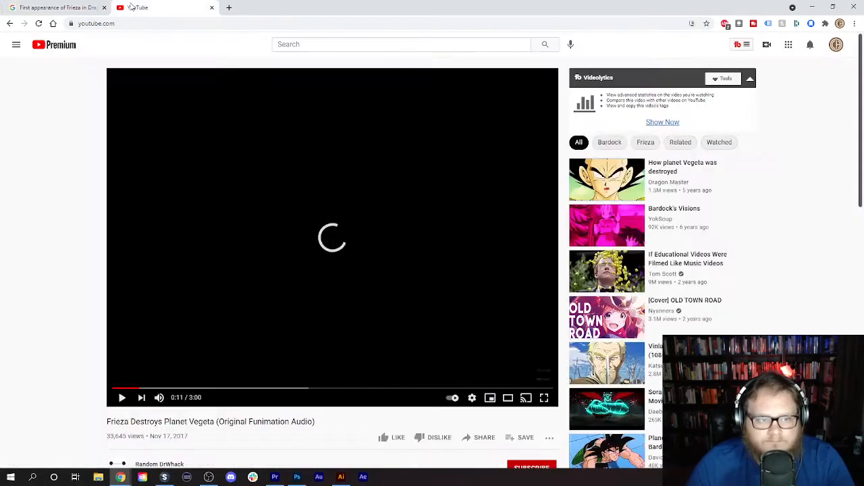
{"action": "left_click", "coordinate": [358, 43]}
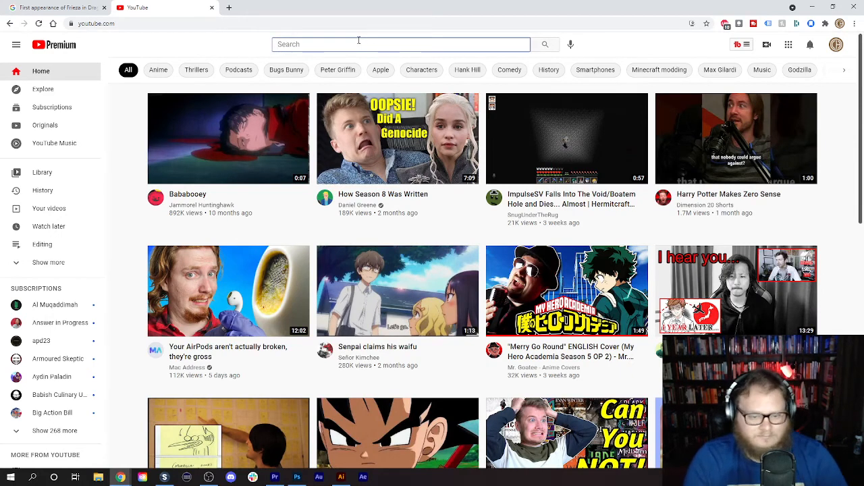
{"action": "left_click", "coordinate": [358, 42]}
{"action": "type", "text": "Bardock"}
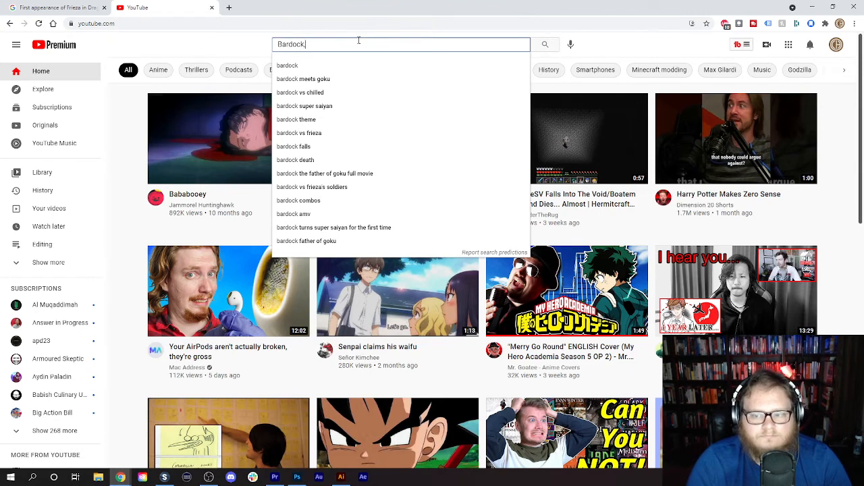
{"action": "type", "text": ", planet "}
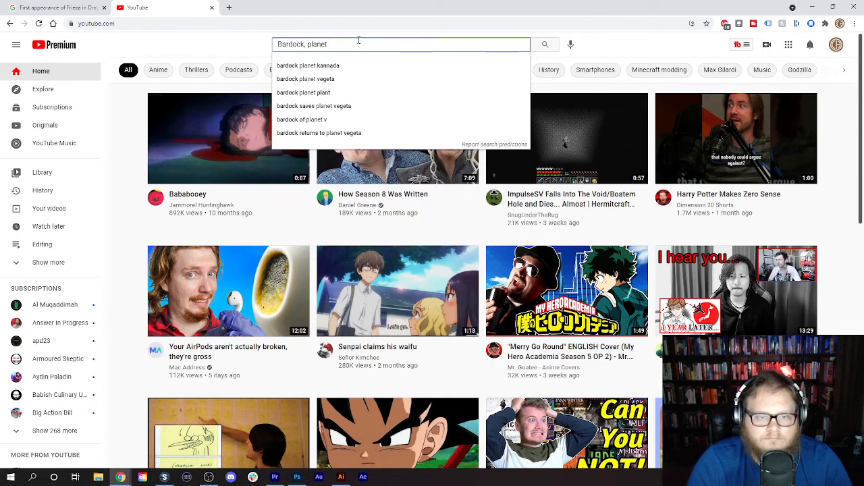
{"action": "type", "text": "k"}
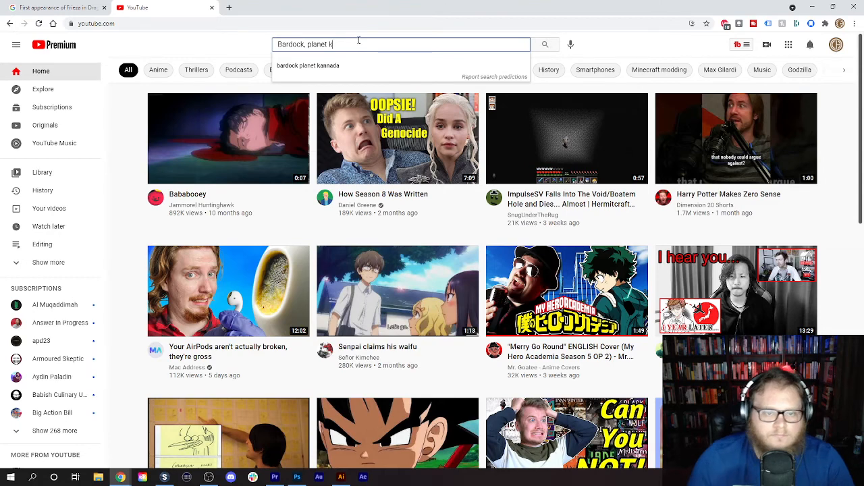
{"action": "left_click", "coordinate": [343, 67]}
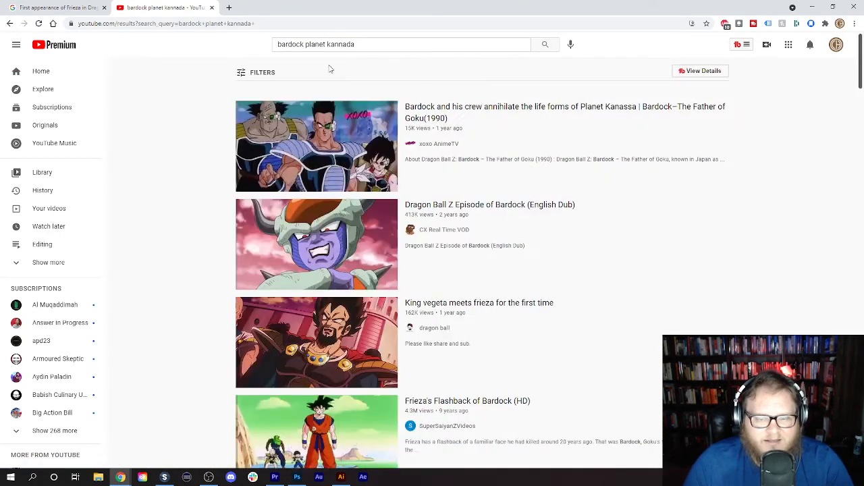
- Open the "Bardock and his crew annihilate the life forms of Planet Kanassa" video, copy its link for SnapDownloader, and pause playback
{"action": "mouse_move", "coordinate": [230, 162]}
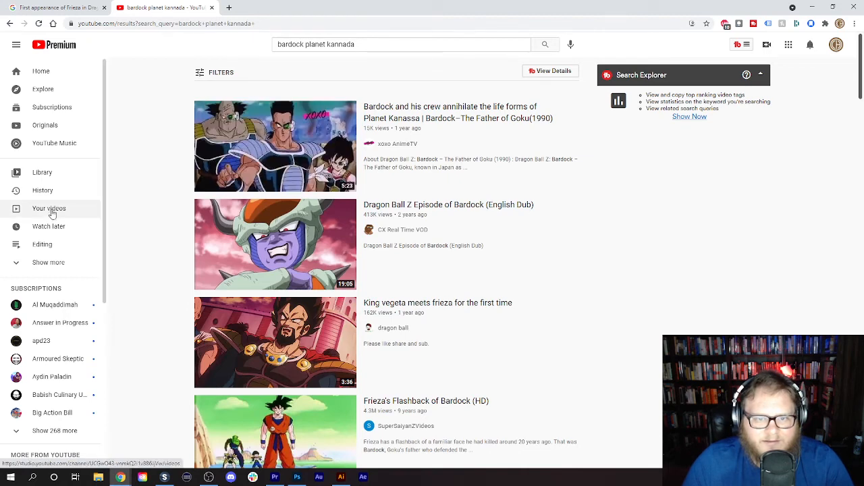
{"action": "mouse_move", "coordinate": [253, 138]}
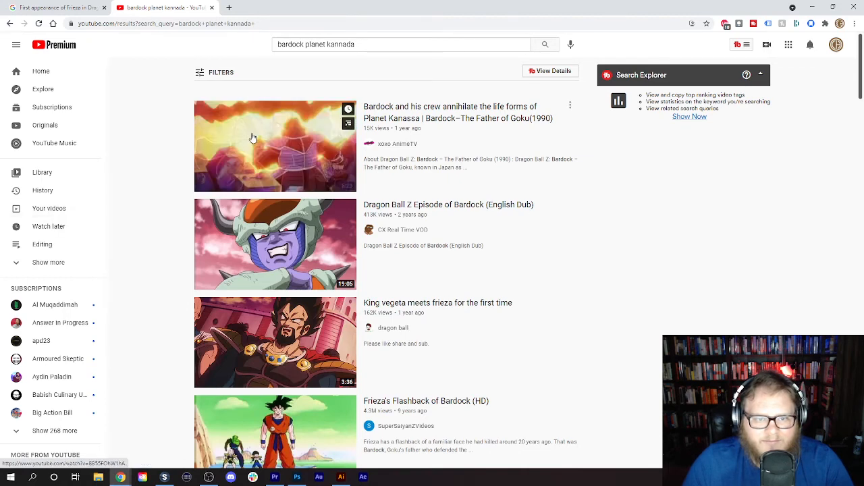
{"action": "left_click", "coordinate": [253, 139]}
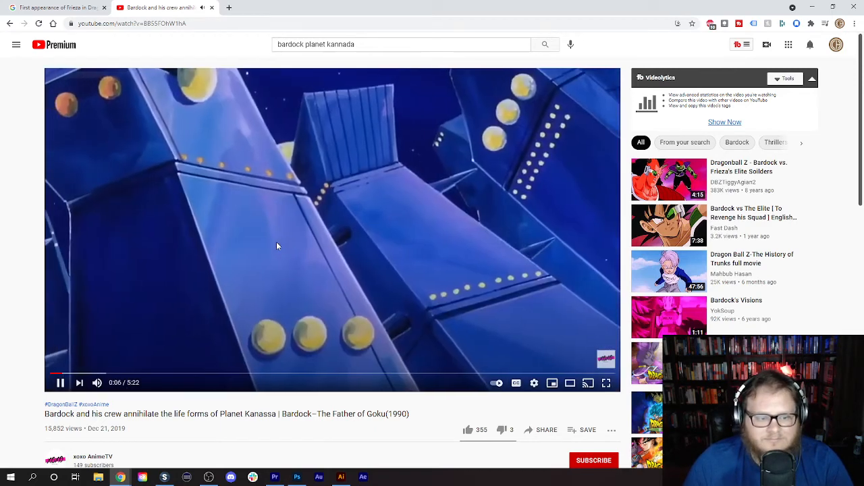
{"action": "right_click", "coordinate": [140, 24]}
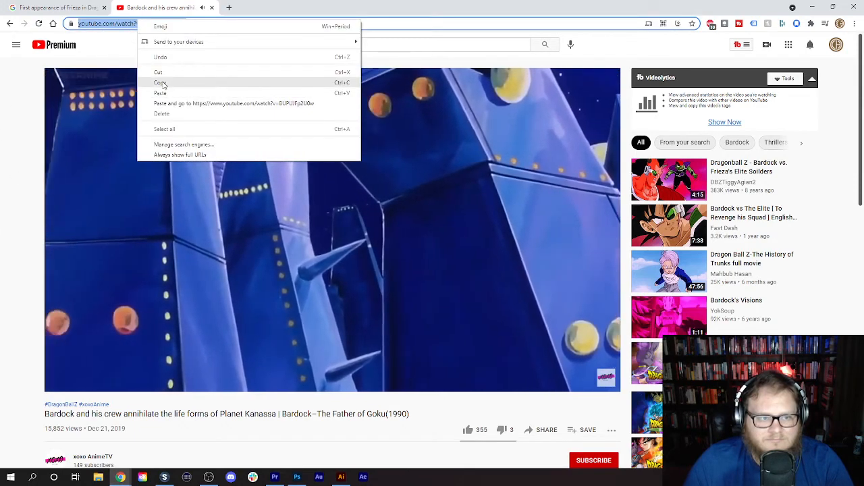
{"action": "left_click", "coordinate": [160, 82]}
{"action": "left_click", "coordinate": [164, 477]}
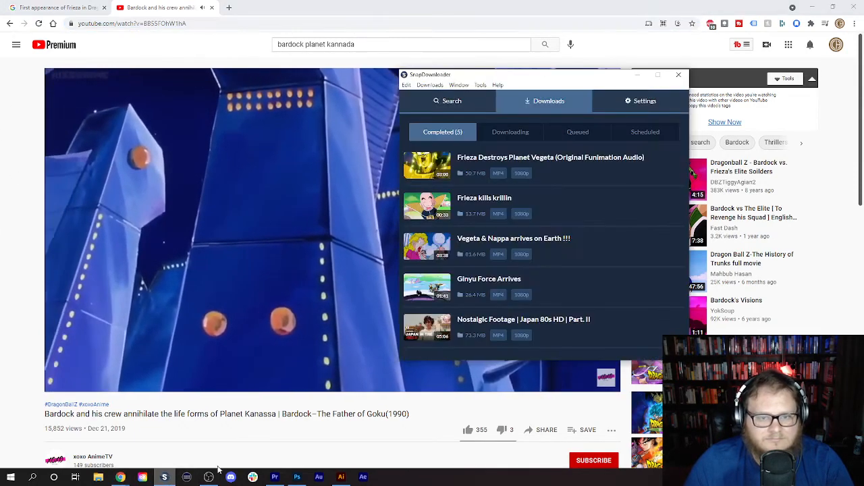
{"action": "left_click_drag", "start_coordinate": [598, 75], "coordinate": [863, 75]}
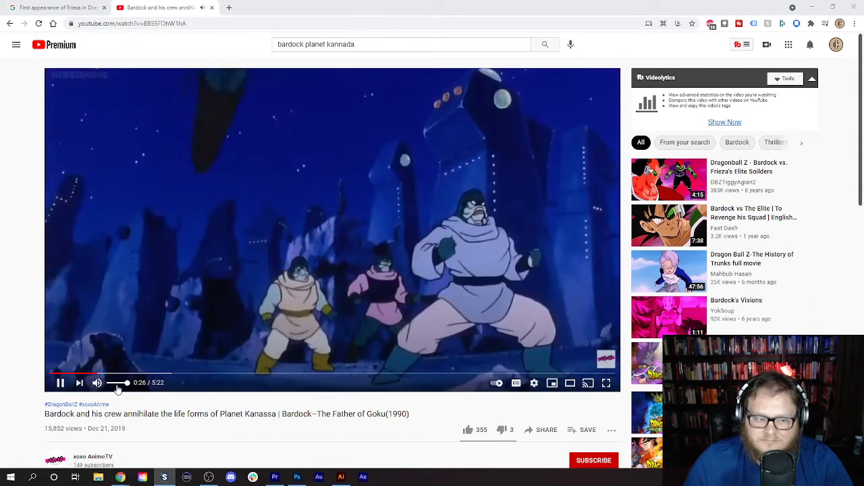
{"action": "left_click", "coordinate": [119, 384]}
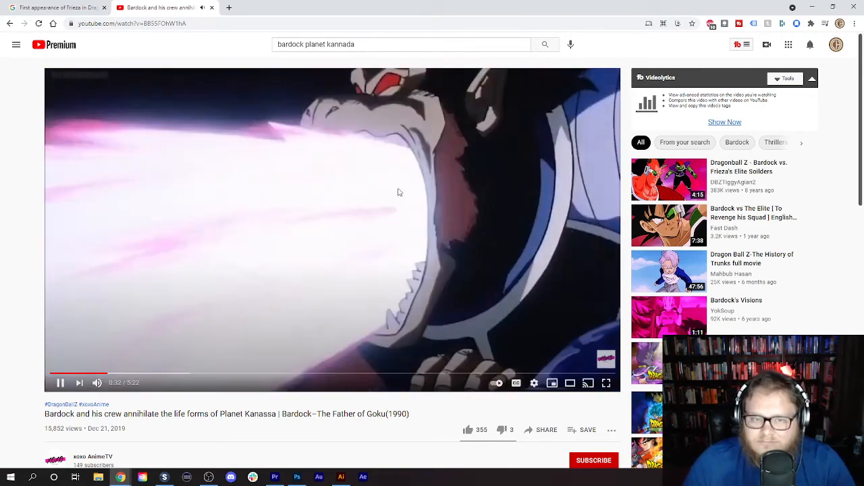
{"action": "left_click", "coordinate": [401, 192]}
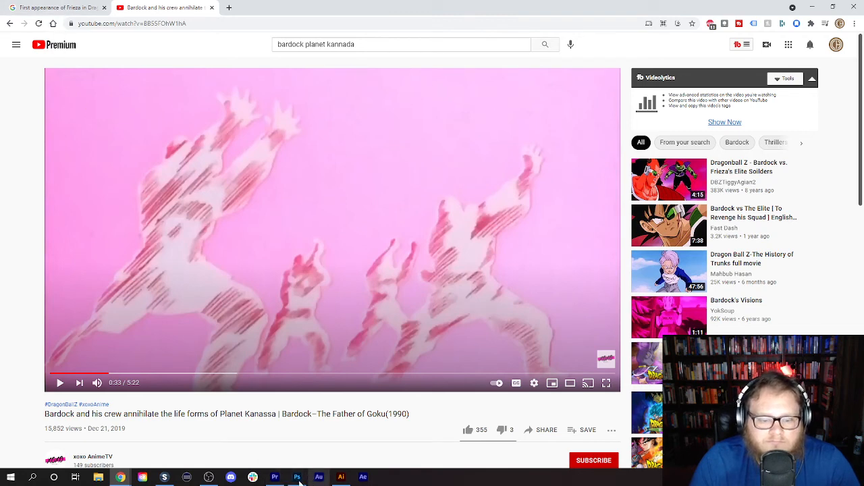
- Switch to Premiere Pro and play the Shorts Template sequence from the start to review the edit and its remaining gaps
{"action": "left_click", "coordinate": [275, 477]}
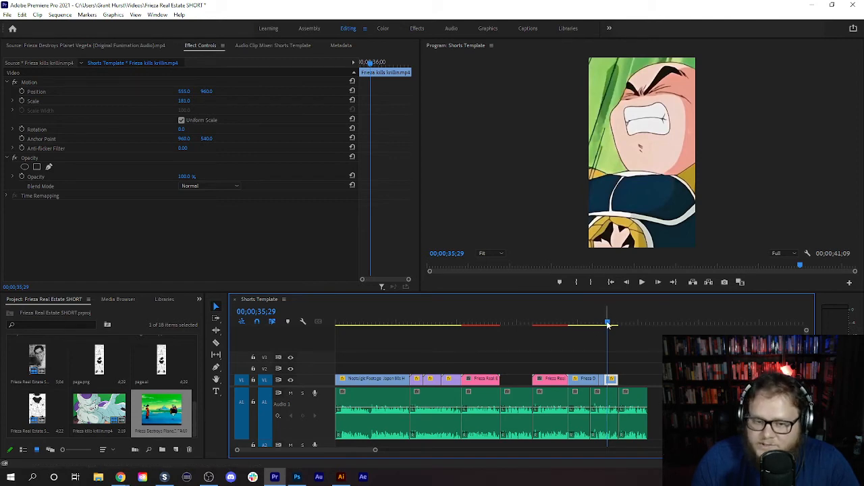
{"action": "left_click_drag", "start_coordinate": [607, 325], "coordinate": [227, 338]}
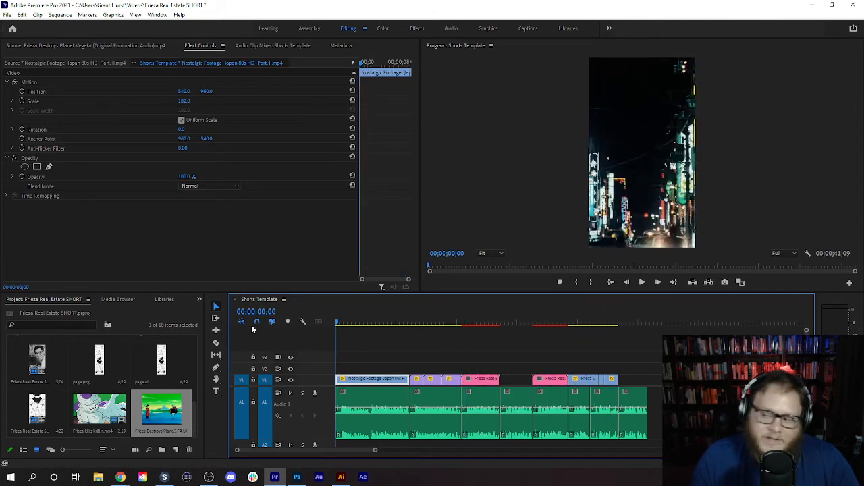
{"action": "left_click", "coordinate": [641, 282]}
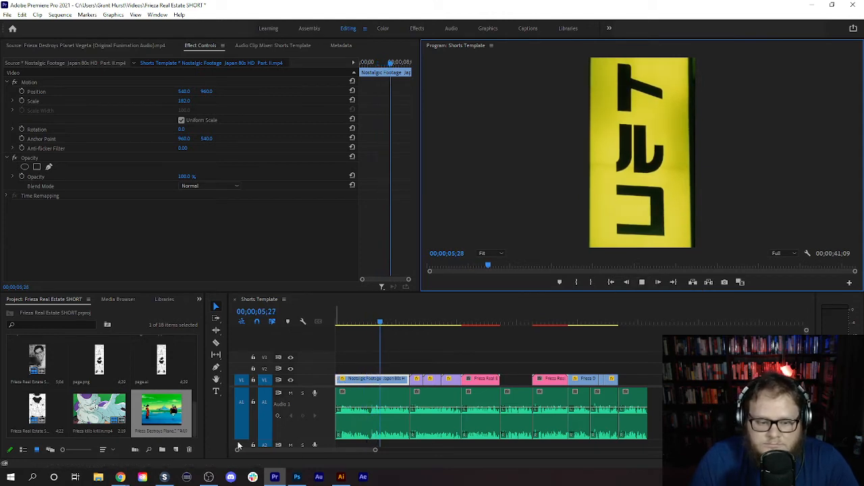
{"action": "left_click_drag", "start_coordinate": [267, 440], "coordinate": [266, 400]}
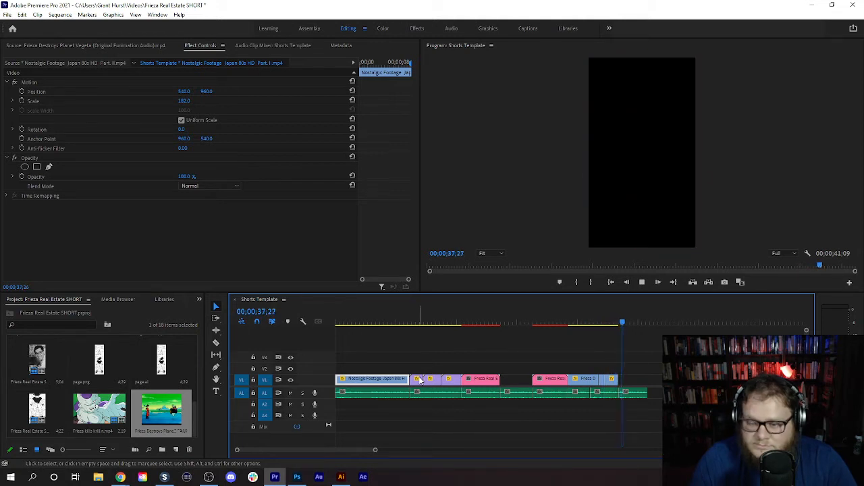
{"action": "left_click", "coordinate": [643, 283]}
{"action": "left_click", "coordinate": [644, 285]}
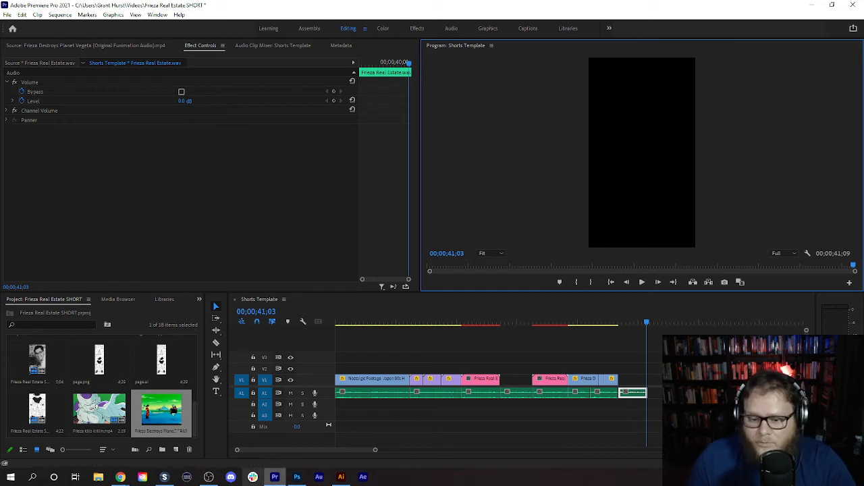
- Import the akira-toriyama-vs image and Akira-Toriyama-3.ai from File Explorer into the Premiere Pro project bin
{"action": "mouse_move", "coordinate": [120, 477]}
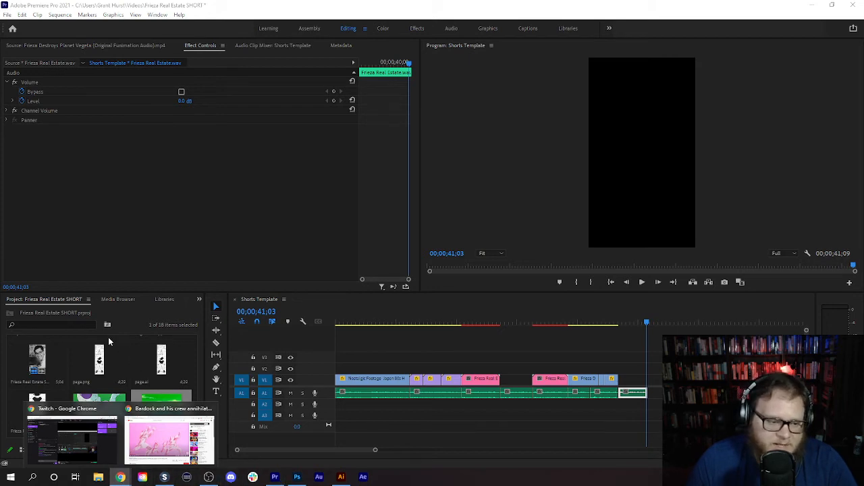
{"action": "left_click", "coordinate": [124, 320]}
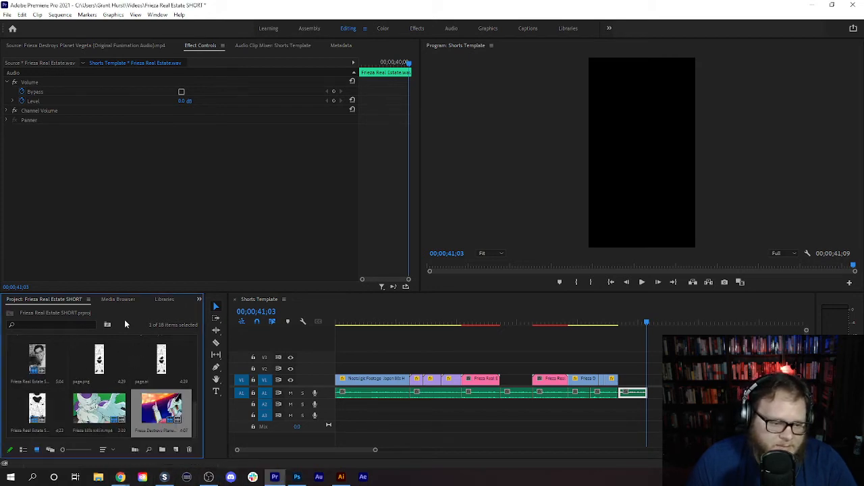
{"action": "scroll", "coordinate": [142, 396], "scroll_direction": "up", "scroll_amount": 2}
{"action": "scroll", "coordinate": [142, 397], "scroll_direction": "down", "scroll_amount": 2}
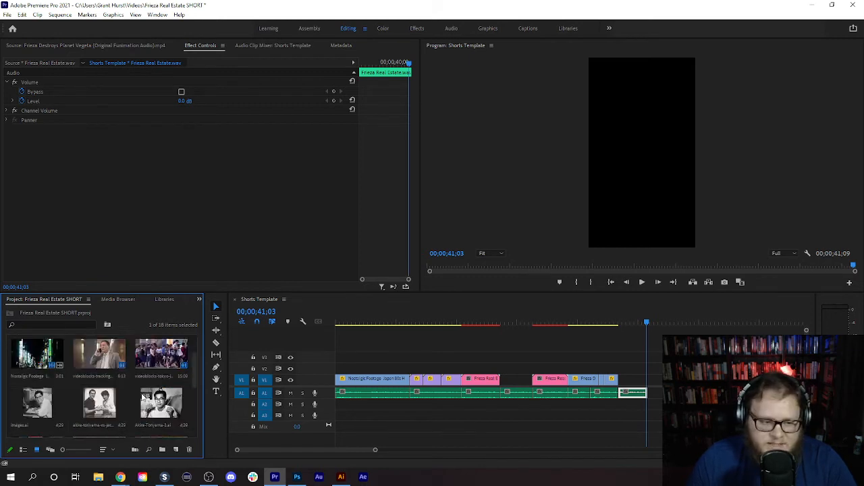
{"action": "scroll", "coordinate": [142, 398], "scroll_direction": "up", "scroll_amount": 3}
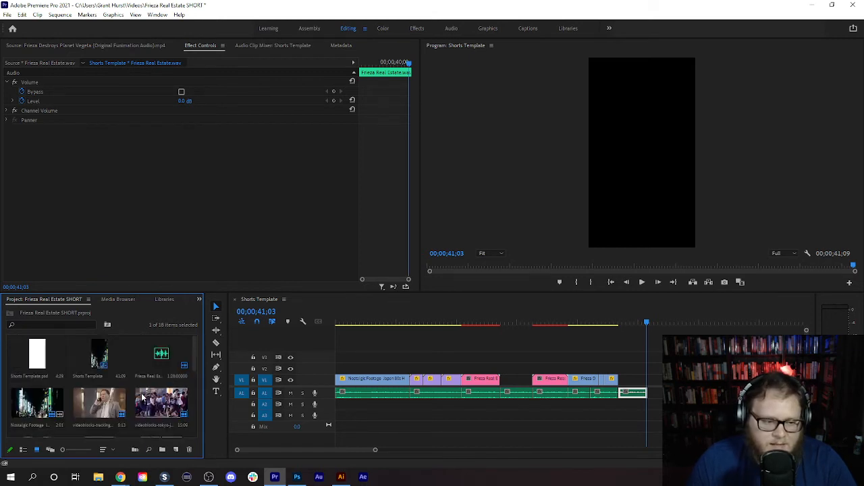
{"action": "key", "text": "alt+Tab"}
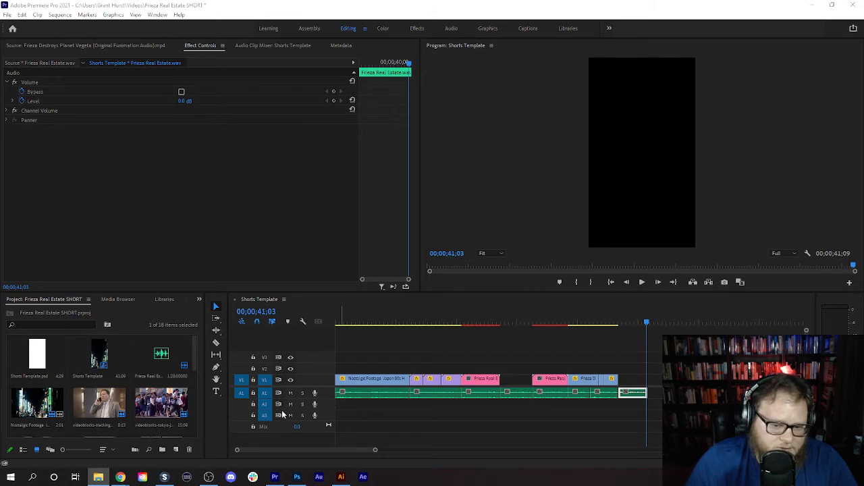
{"action": "left_click_drag", "start_coordinate": [193, 353], "coordinate": [192, 381]}
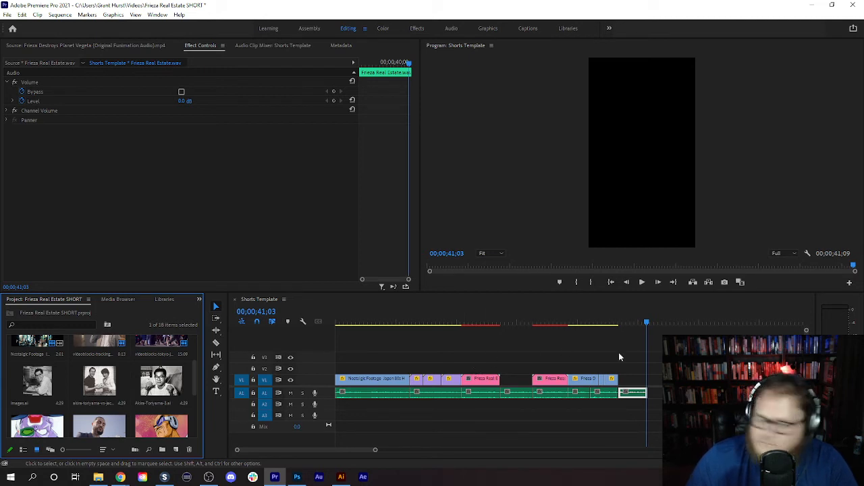
{"action": "key", "text": "alt+Tab"}
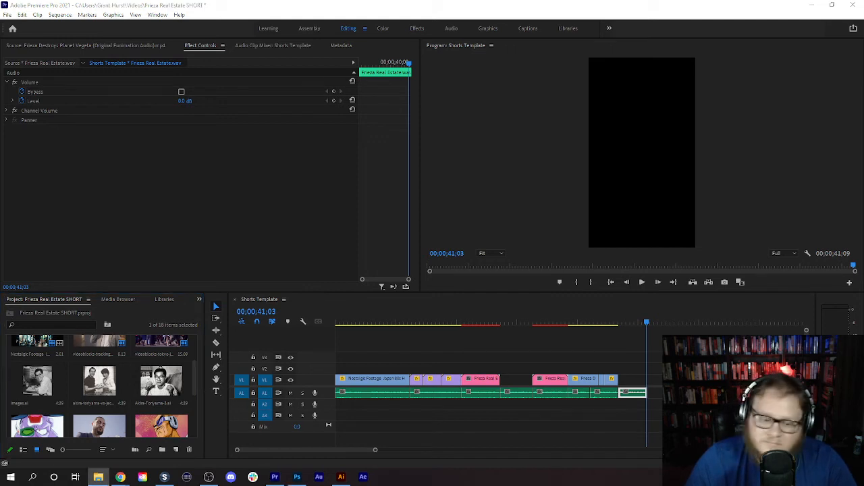
{"action": "left_click_drag", "start_coordinate": [428, 301], "coordinate": [181, 373]}
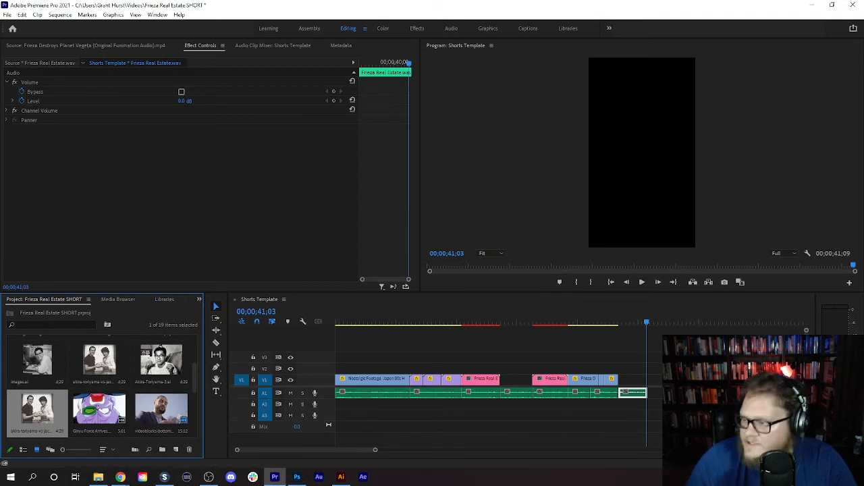
{"action": "key", "text": "alt+Tab"}
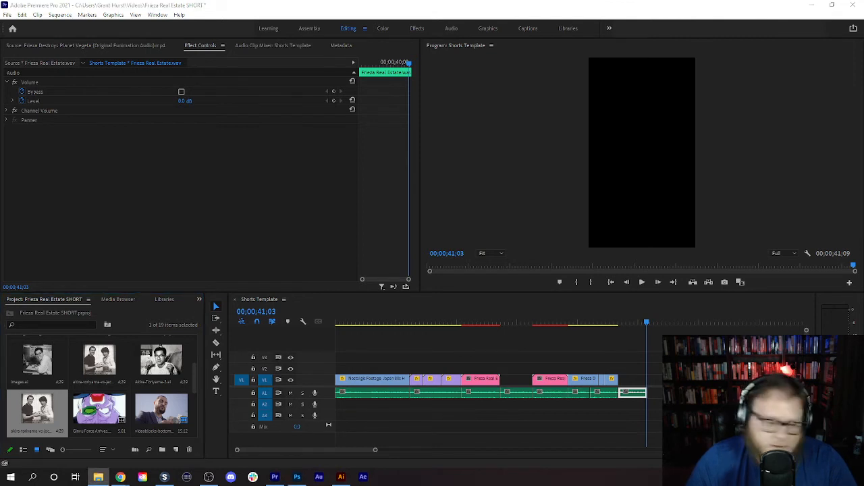
{"action": "left_click_drag", "start_coordinate": [548, 317], "coordinate": [149, 367]}
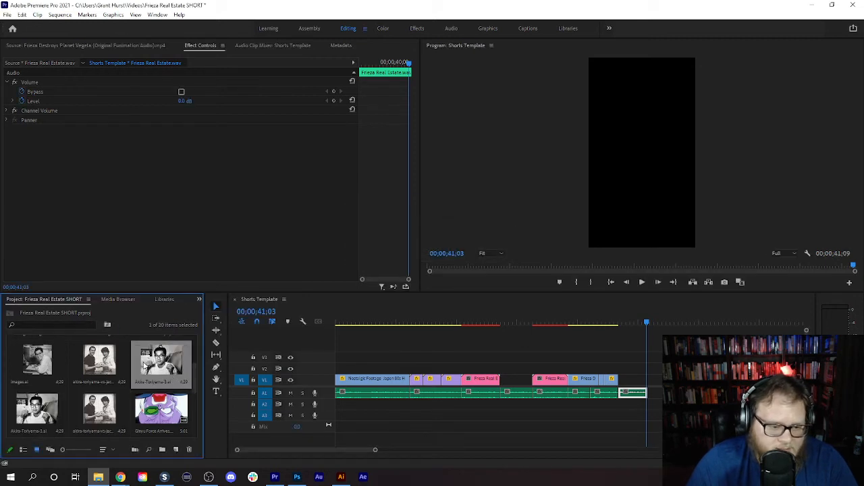
- Place Akira-Toriyama-3.ai on V1 directly after the Krillin footage and trim its end to match the end of the voice-over
{"action": "left_click", "coordinate": [175, 363]}
{"action": "left_click_drag", "start_coordinate": [153, 365], "coordinate": [624, 382]}
{"action": "left_click_drag", "start_coordinate": [648, 325], "coordinate": [637, 325]}
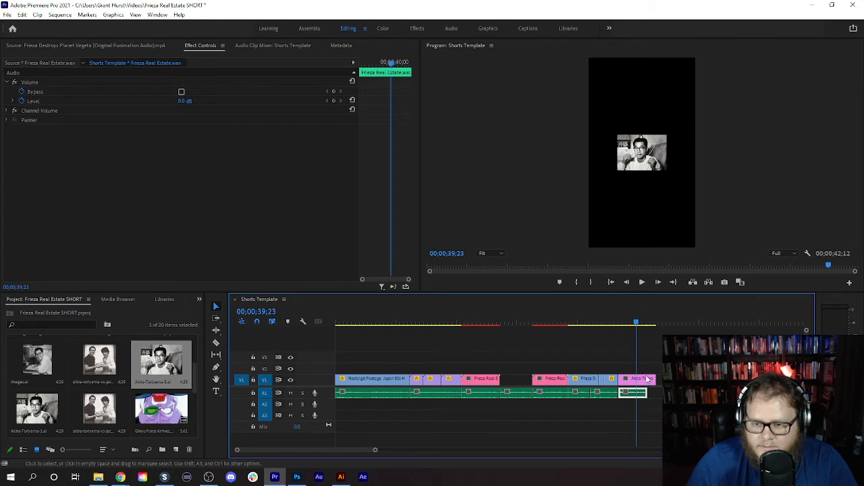
{"action": "left_click_drag", "start_coordinate": [654, 381], "coordinate": [644, 375]}
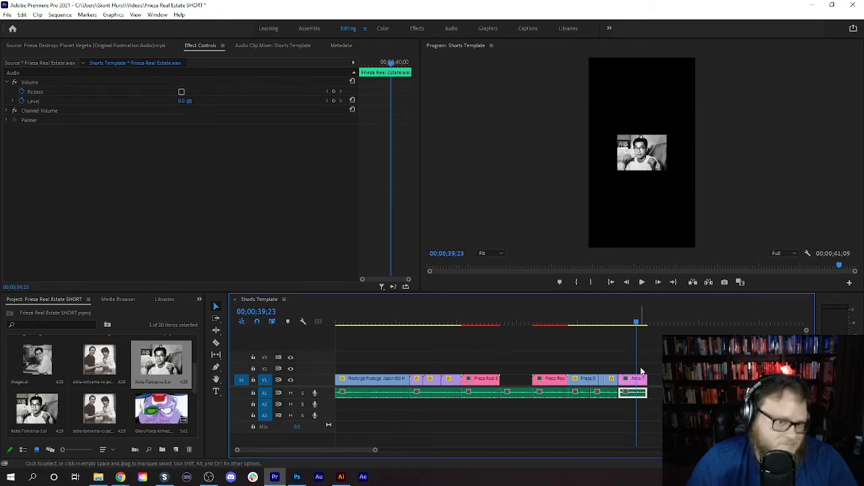
- Replace the closing portrait and its voice-over segment with an After Effects composition, saving the new project as "final" in Documents
{"action": "left_click_drag", "start_coordinate": [650, 408], "coordinate": [618, 360]}
{"action": "right_click", "coordinate": [632, 378]}
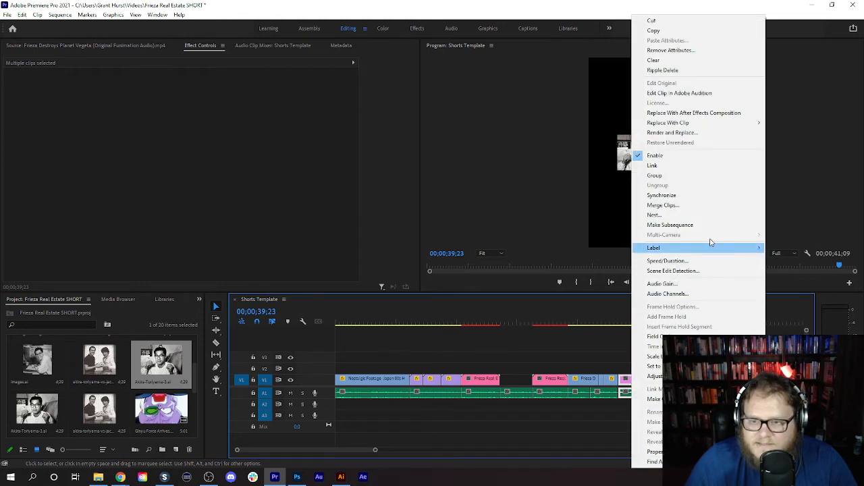
{"action": "left_click", "coordinate": [679, 114]}
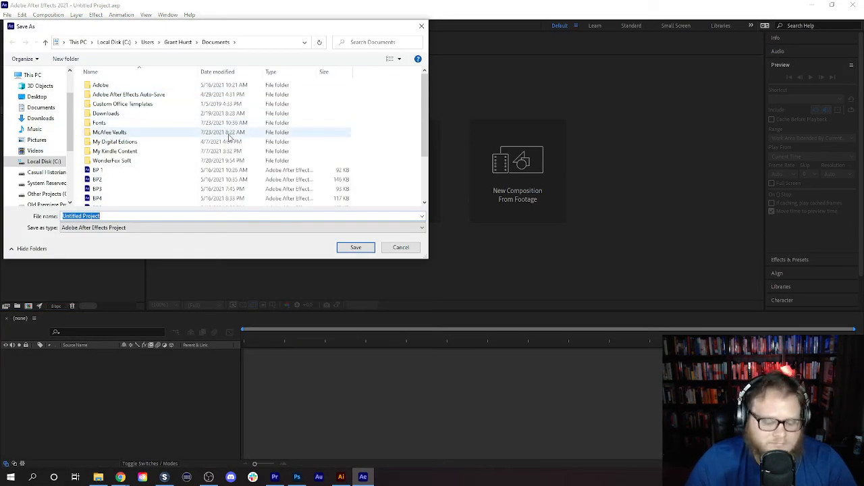
{"action": "type", "text": "final"}
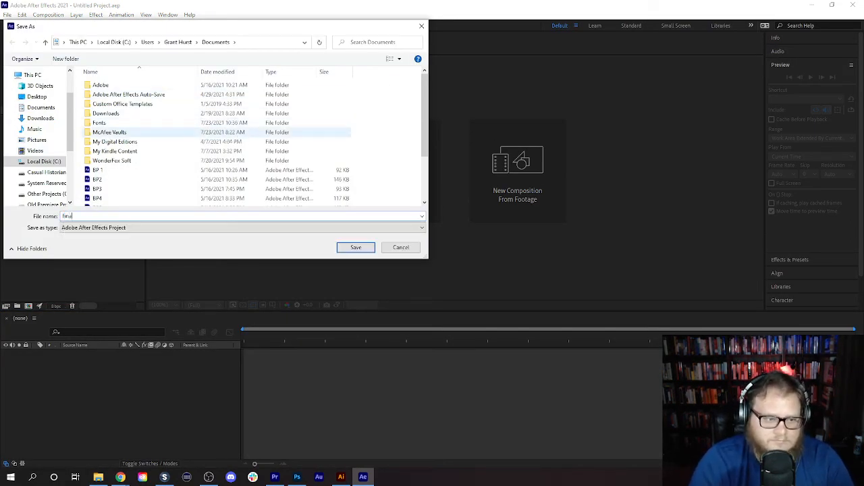
{"action": "left_click", "coordinate": [356, 247]}
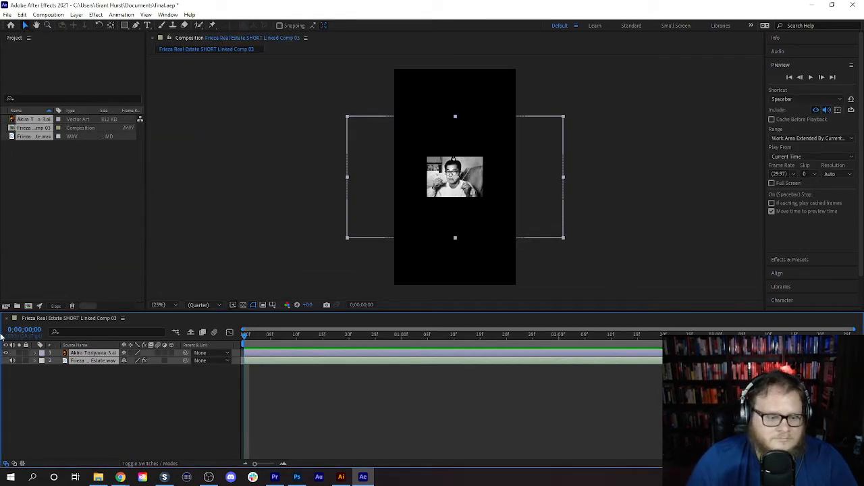
- Expand the Akira-Toriyama-3.ai layer to show its Transform properties
{"action": "left_click", "coordinate": [35, 353]}
{"action": "left_click", "coordinate": [42, 361]}
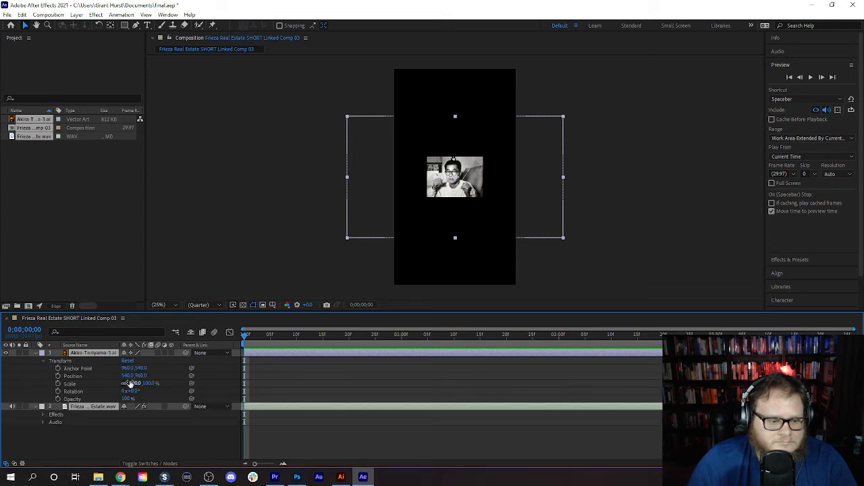
{"action": "mouse_move", "coordinate": [127, 376]}
{"action": "left_mouse_down"}
{"action": "mouse_move", "coordinate": [139, 377]}
{"action": "mouse_move", "coordinate": [131, 376]}
{"action": "left_mouse_up"}
{"action": "left_click", "coordinate": [22, 15]}
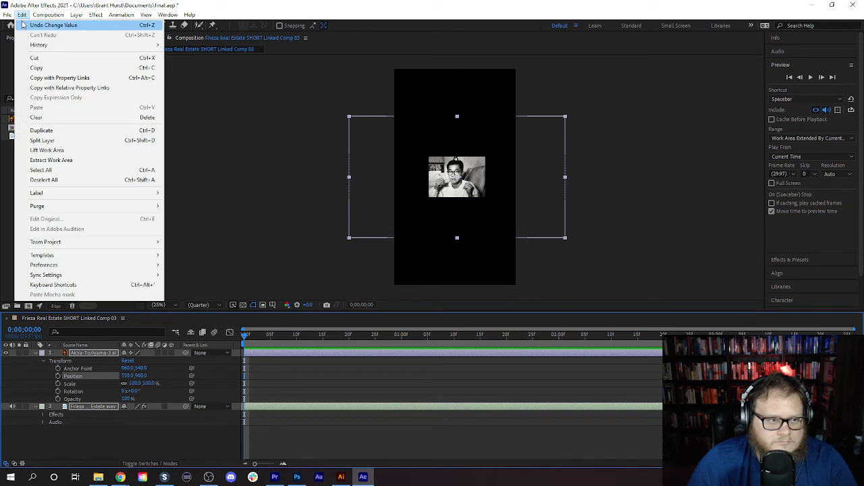
{"action": "left_click", "coordinate": [24, 25]}
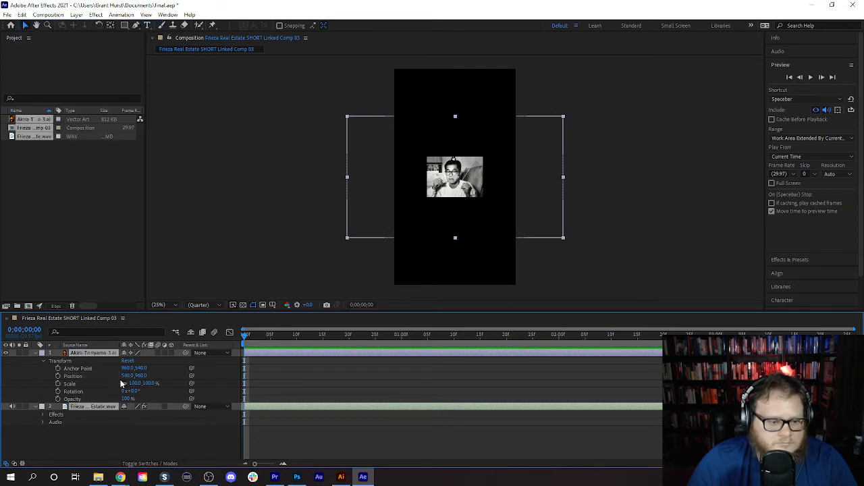
- Scale the portrait layer to 257% and set starting Position and Scale keyframes at the beginning of the composition
{"action": "left_click_drag", "start_coordinate": [133, 383], "coordinate": [232, 409]}
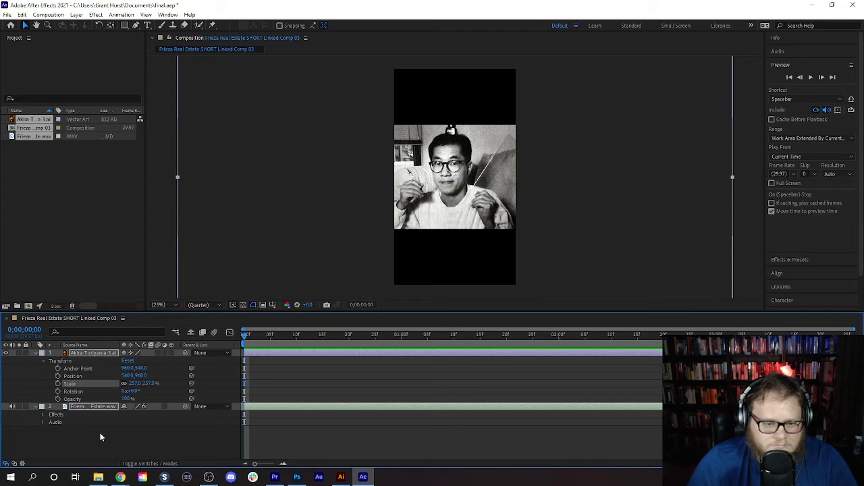
{"action": "left_click", "coordinate": [58, 383]}
{"action": "left_click", "coordinate": [59, 376]}
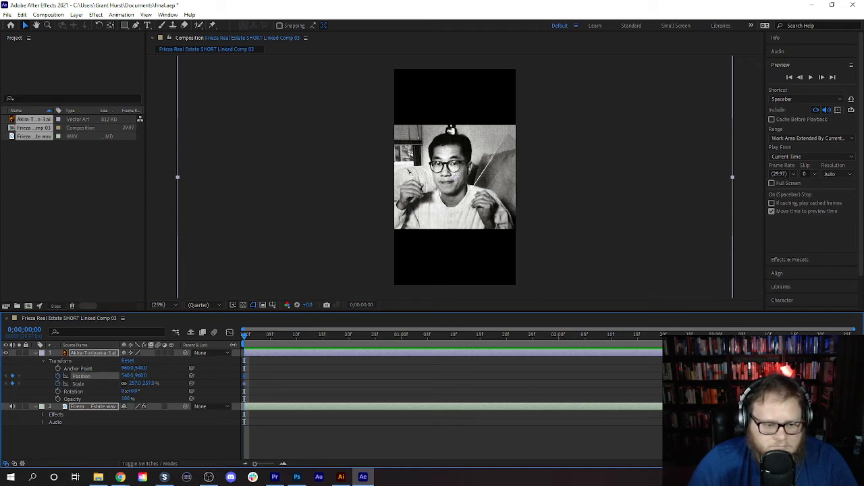
{"action": "key", "text": "space"}
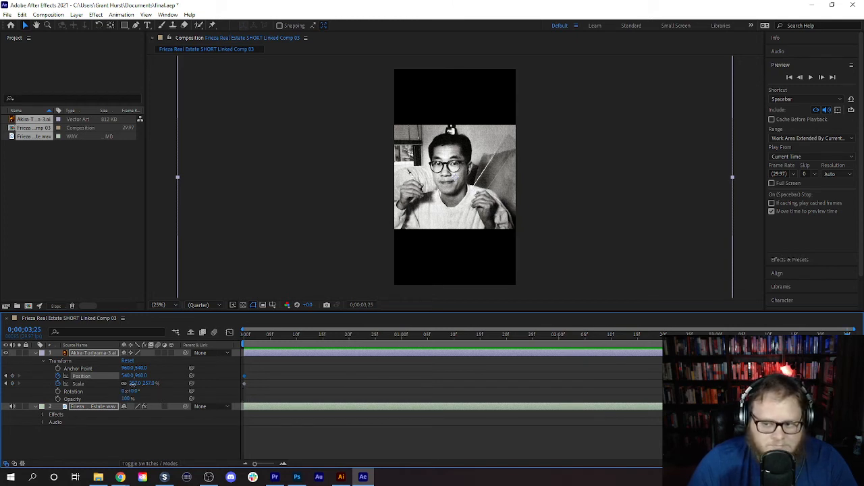
- Set the portrait's Scale to 427% at 0;00;03;25 and preview the zoom animation from the composition's beginning
{"action": "left_click_drag", "start_coordinate": [131, 383], "coordinate": [199, 379]}
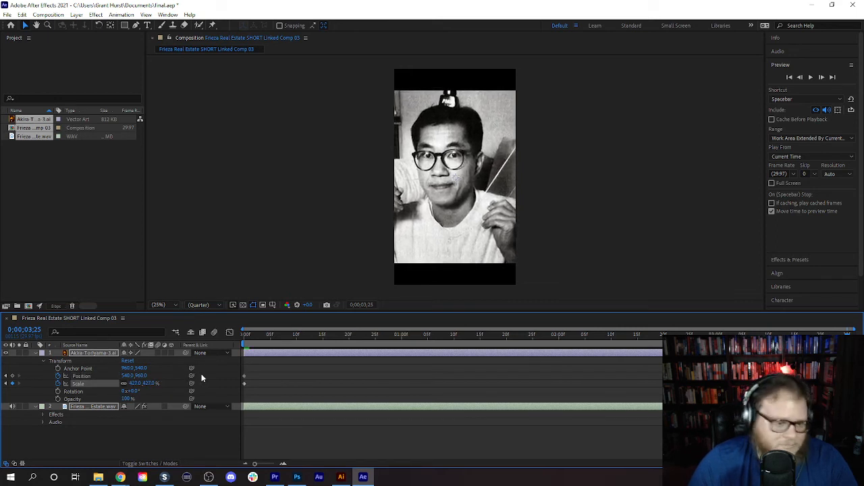
{"action": "left_click_drag", "start_coordinate": [847, 369], "coordinate": [243, 372]}
{"action": "left_click", "coordinate": [811, 78]}
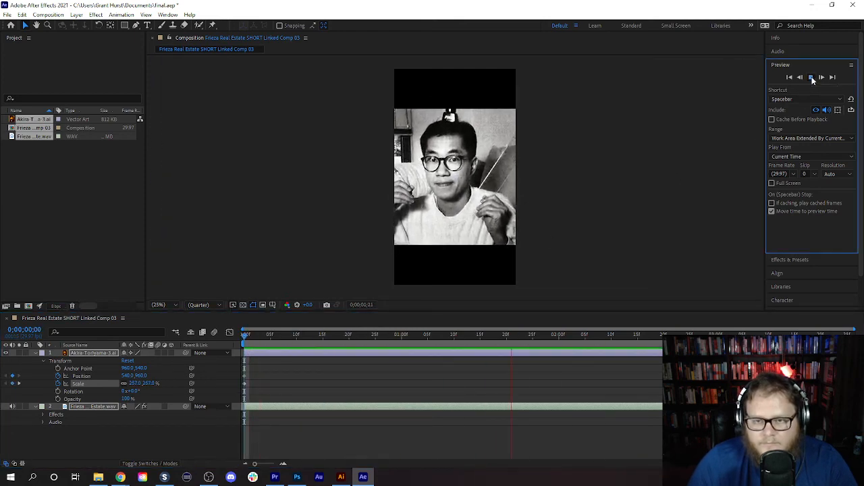
{"action": "left_click", "coordinate": [811, 78]}
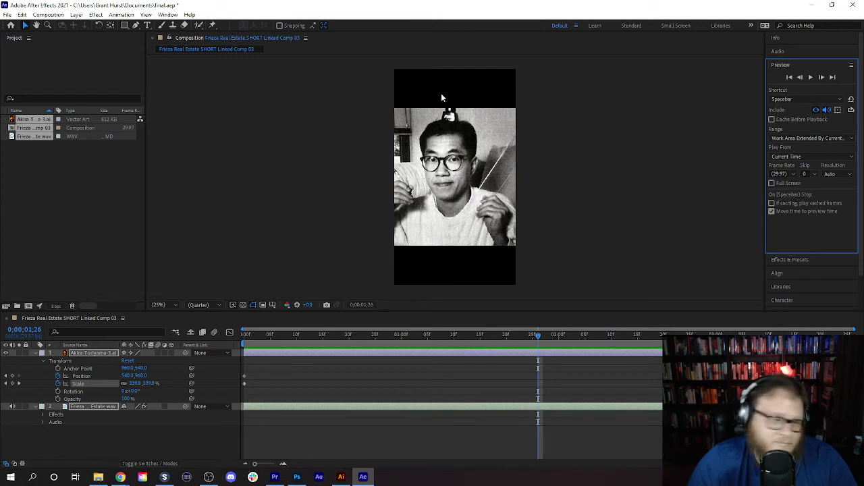
- Add a text layer reading “The worst kind of in the black area below the portrait
{"action": "left_click", "coordinate": [147, 25]}
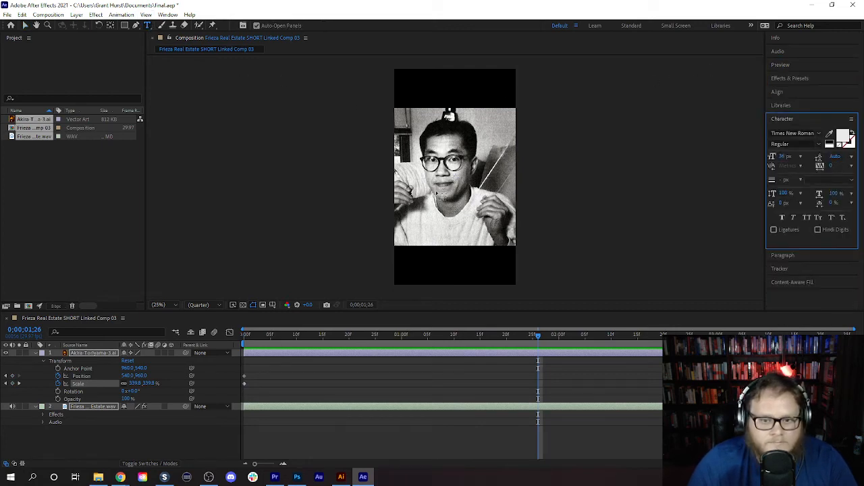
{"action": "left_click", "coordinate": [443, 256]}
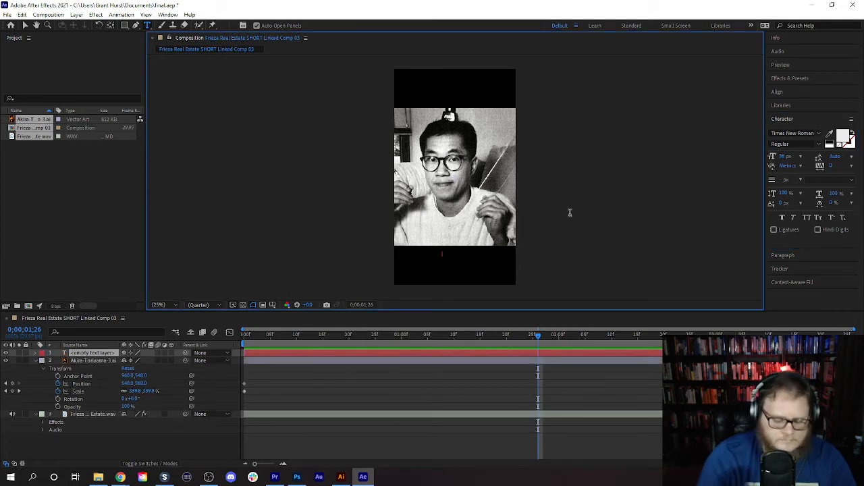
{"action": "type", "text": "The worst kind of"}
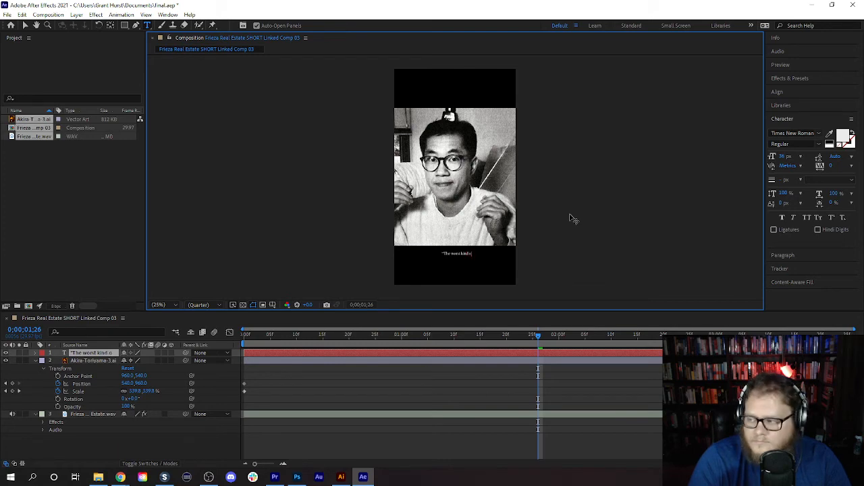
- Play the composition onward from 0;00;01;26 to check the new text against the voice-over
{"action": "left_click", "coordinate": [802, 65]}
{"action": "left_click", "coordinate": [810, 78]}
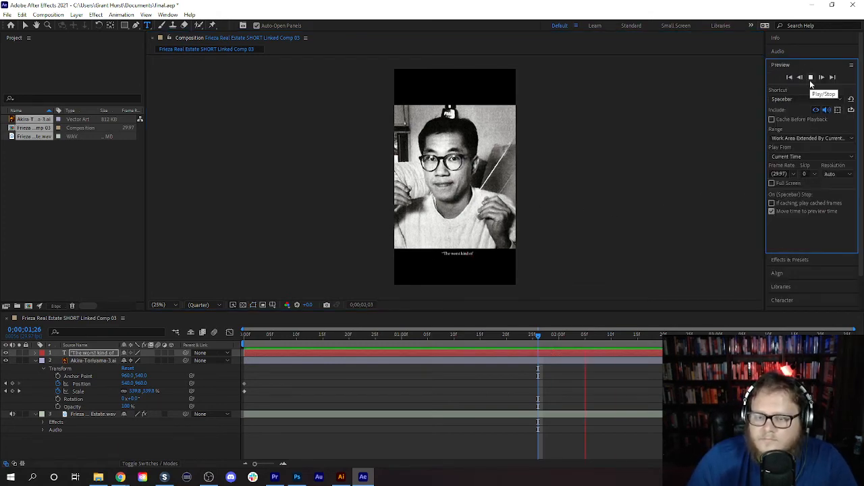
{"action": "left_click", "coordinate": [811, 78]}
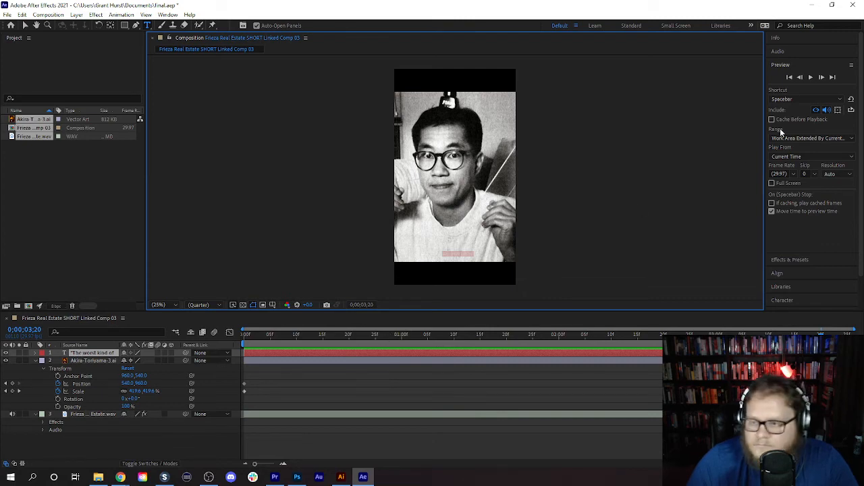
- Enlarge the quote text to 138 px and move it across the man's chest, starting at the frame's edge
{"action": "left_click", "coordinate": [805, 87]}
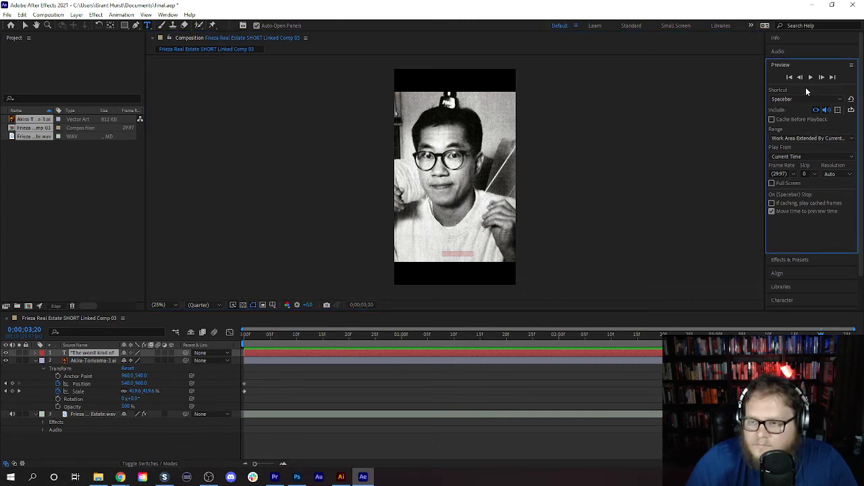
{"action": "left_click", "coordinate": [806, 65]}
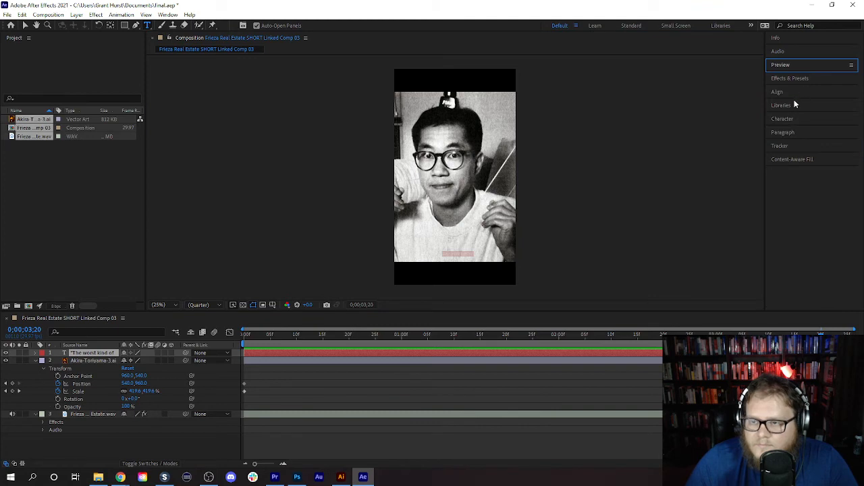
{"action": "left_click", "coordinate": [795, 118]}
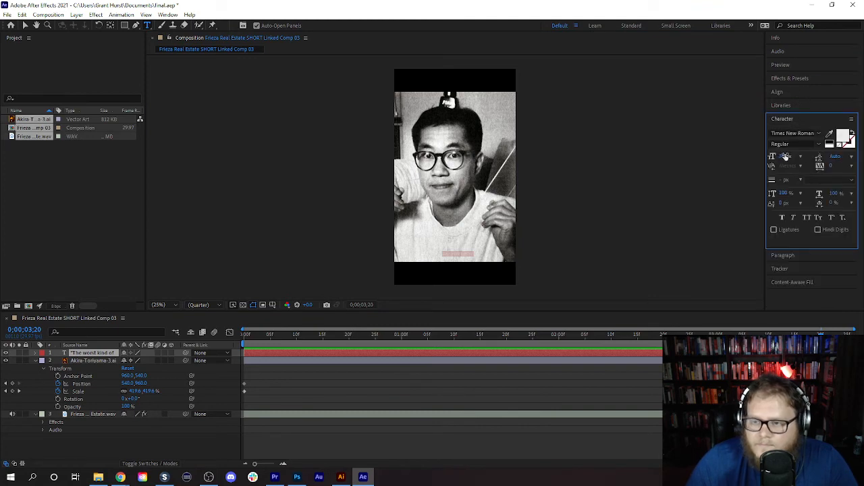
{"action": "left_click_drag", "start_coordinate": [782, 158], "coordinate": [835, 158]}
{"action": "left_click", "coordinate": [25, 25]}
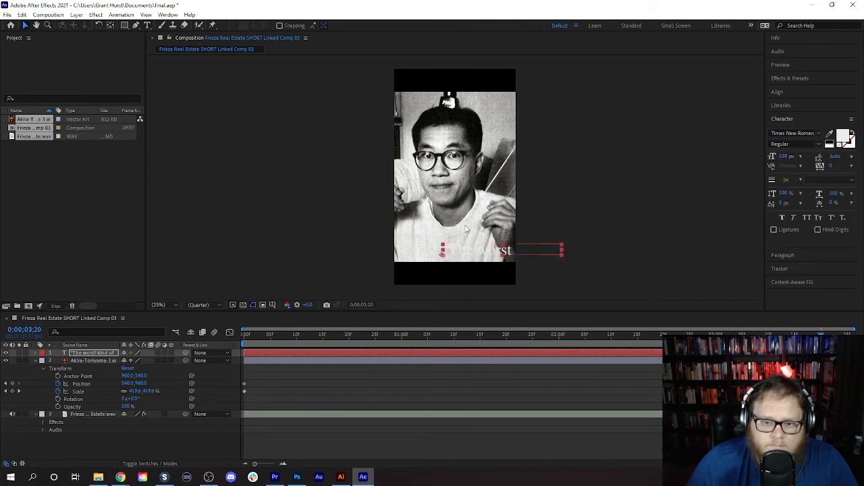
{"action": "left_click_drag", "start_coordinate": [477, 253], "coordinate": [429, 219]}
- Try to break the quote before "of" and continue the second line with "People"
{"action": "double_click", "coordinate": [495, 218]}
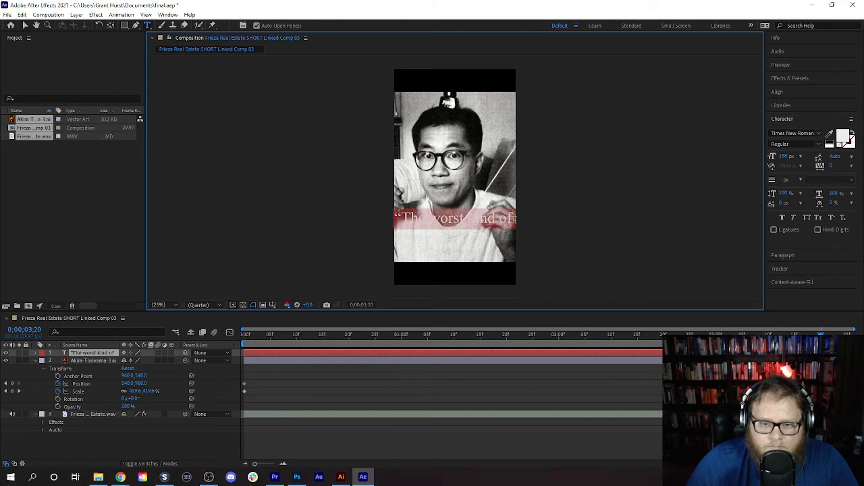
{"action": "left_click", "coordinate": [505, 218]}
{"action": "key", "text": "BackSpace"}
{"action": "key", "text": "BackSpace"}
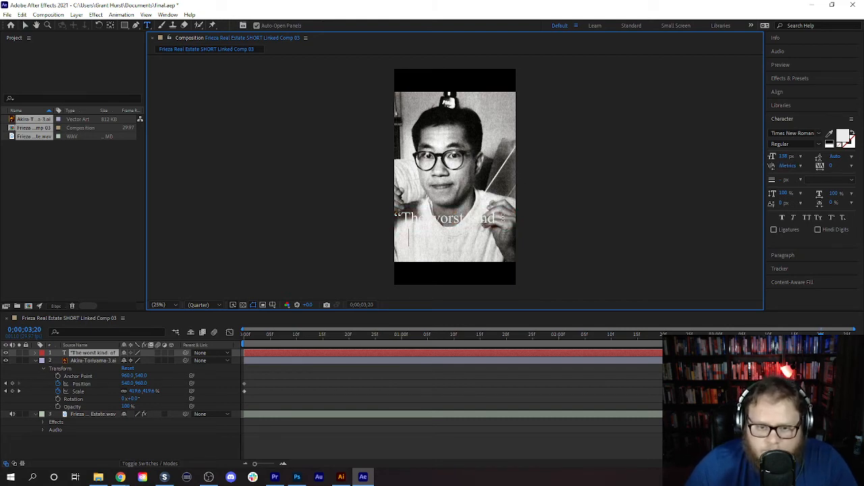
{"action": "type", "text": "ofPeopl"}
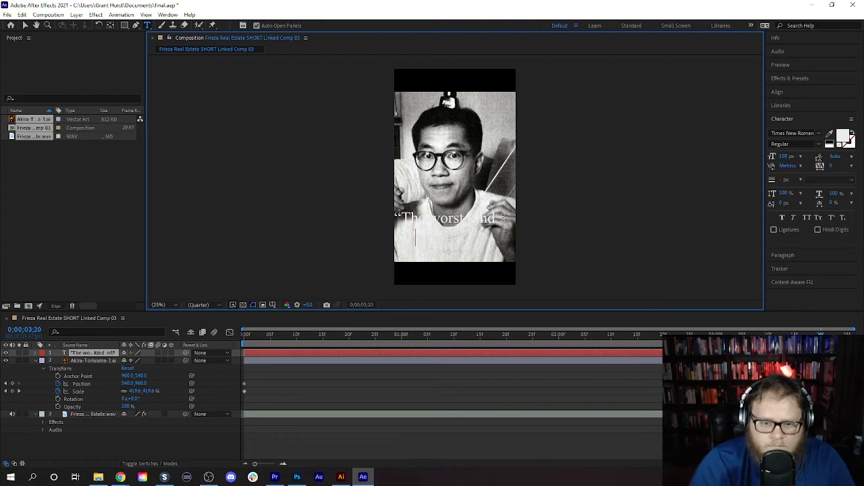
{"action": "type", "text": "e"}
{"action": "key", "text": "BackSpace"}
{"action": "key", "text": "BackSpace"}
{"action": "key", "text": "BackSpace"}
{"action": "key", "text": "BackSpace"}
{"action": "key", "text": "BackSpace"}
{"action": "key", "text": "BackSpace"}
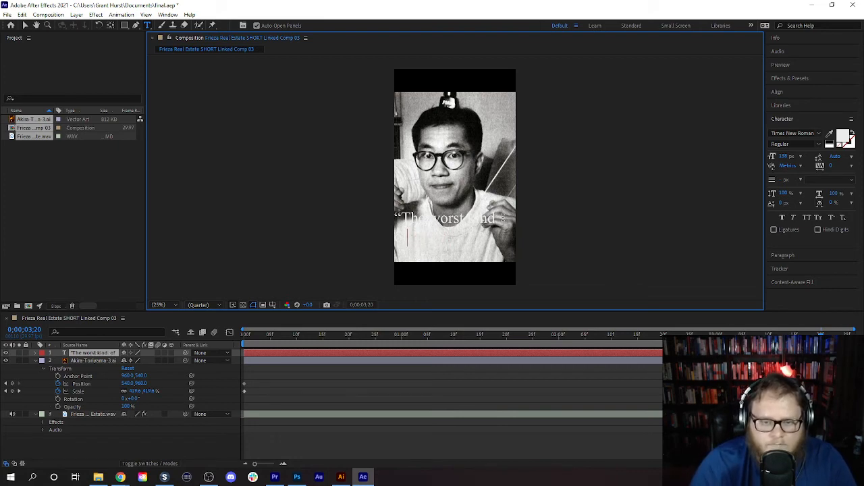
{"action": "key", "text": "End"}
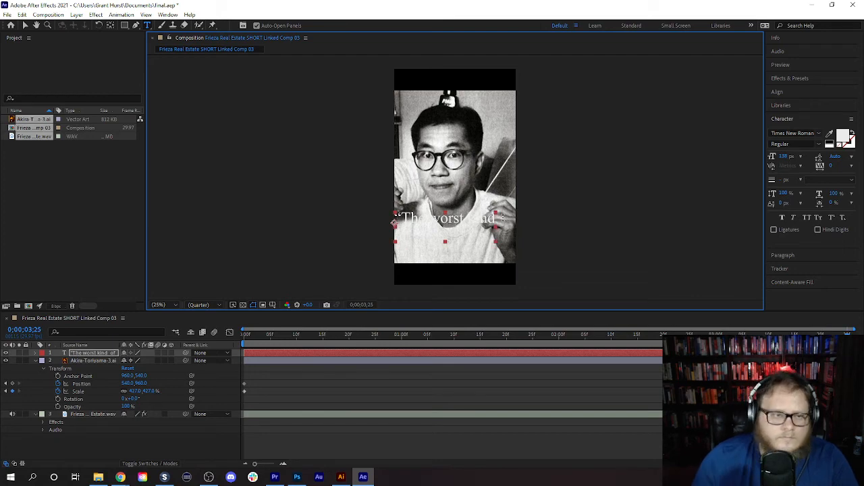
- Undo the line break and wording changes to the quote text
{"action": "left_click", "coordinate": [23, 15]}
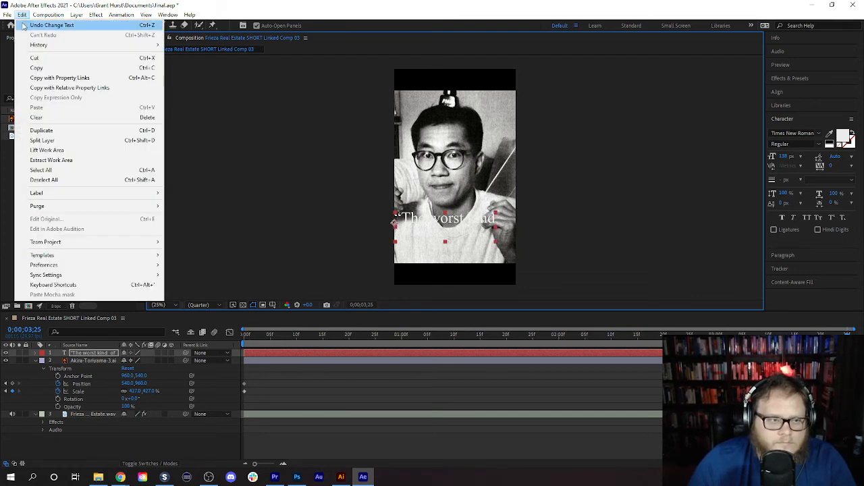
{"action": "left_click", "coordinate": [26, 25]}
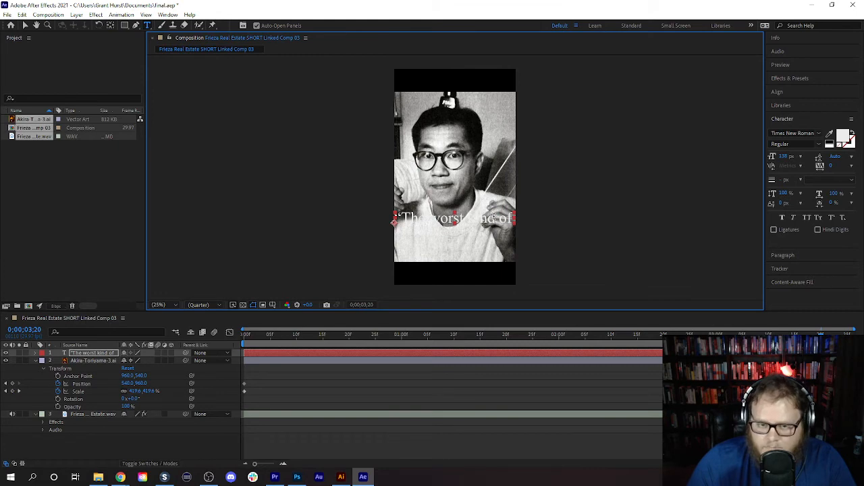
{"action": "left_click", "coordinate": [75, 212]}
- Select the entire text of the quote layer and change its fill color to black
{"action": "left_click", "coordinate": [295, 351]}
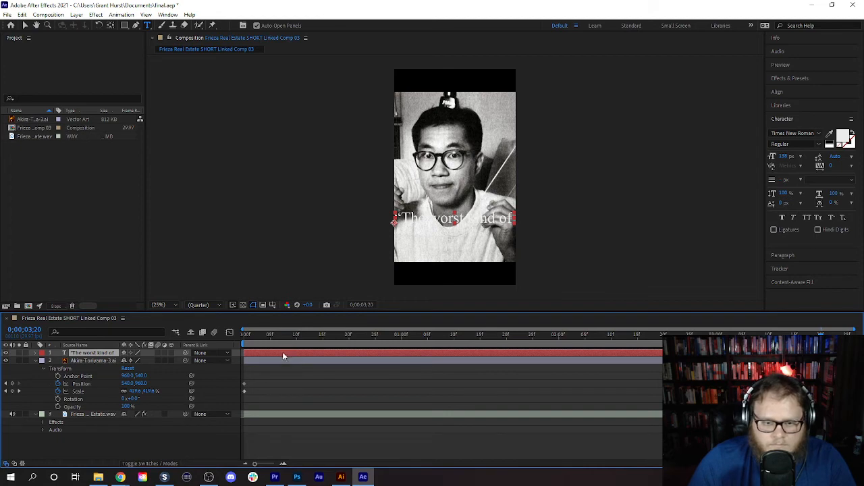
{"action": "double_click", "coordinate": [282, 352]}
{"action": "left_click", "coordinate": [835, 138]}
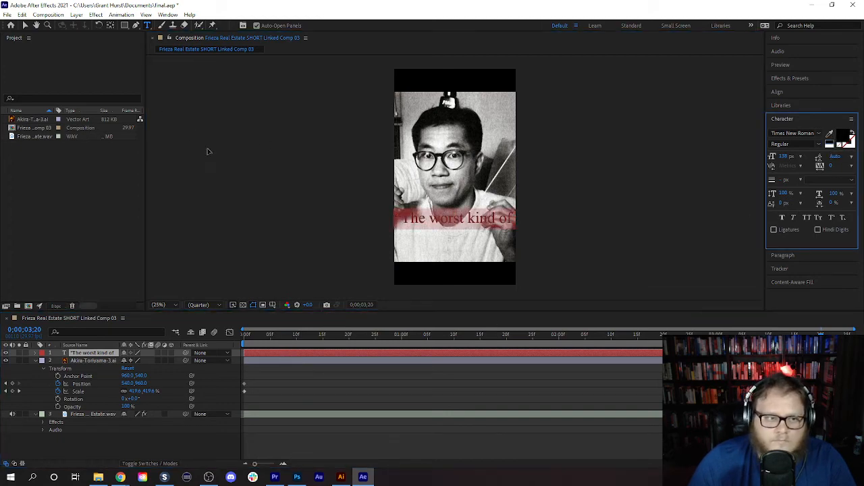
- Change the selected quote text's font to Arial
{"action": "left_click", "coordinate": [819, 134]}
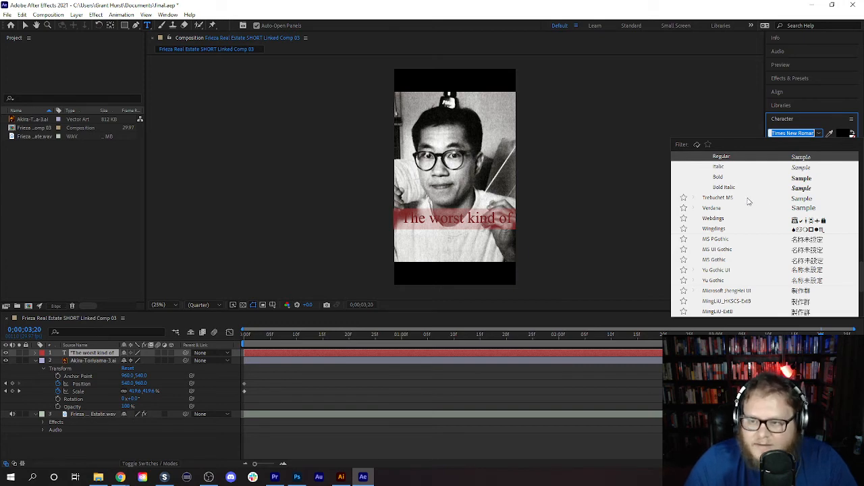
{"action": "scroll", "coordinate": [743, 202], "scroll_direction": "up", "scroll_amount": 10}
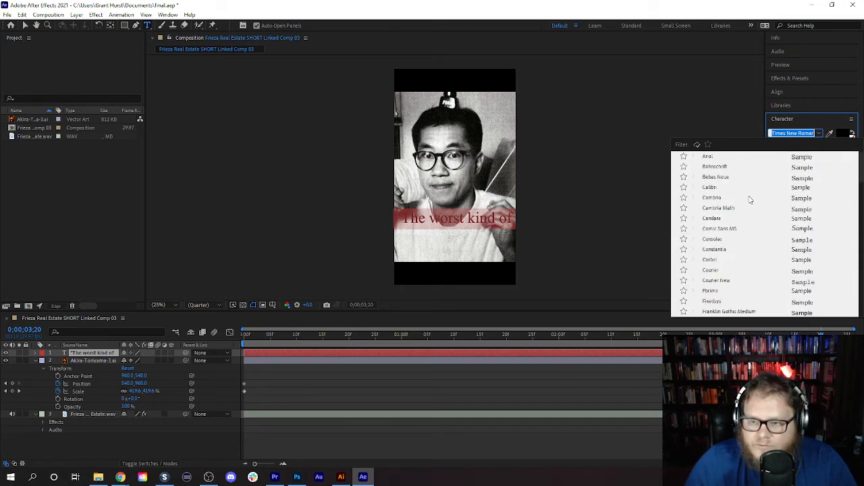
{"action": "left_click", "coordinate": [709, 157]}
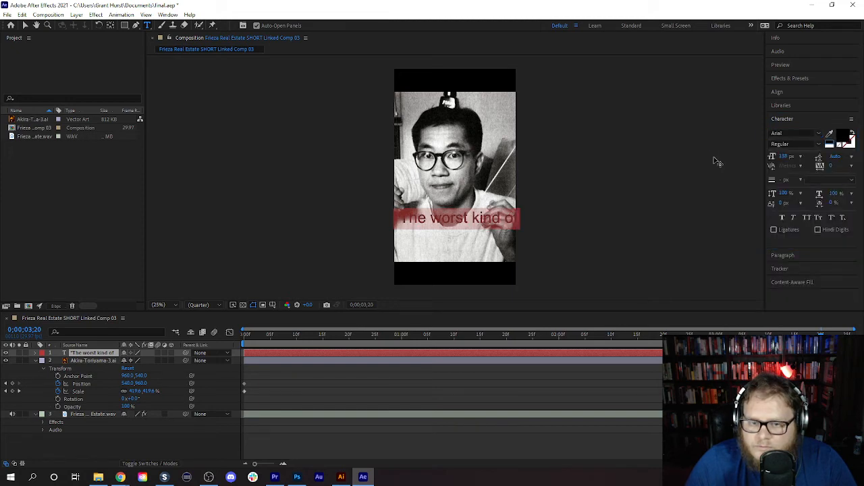
- Set the selected quote text's font to Impact
{"action": "left_click", "coordinate": [820, 135]}
{"action": "scroll", "coordinate": [797, 208], "scroll_direction": "down", "scroll_amount": 15}
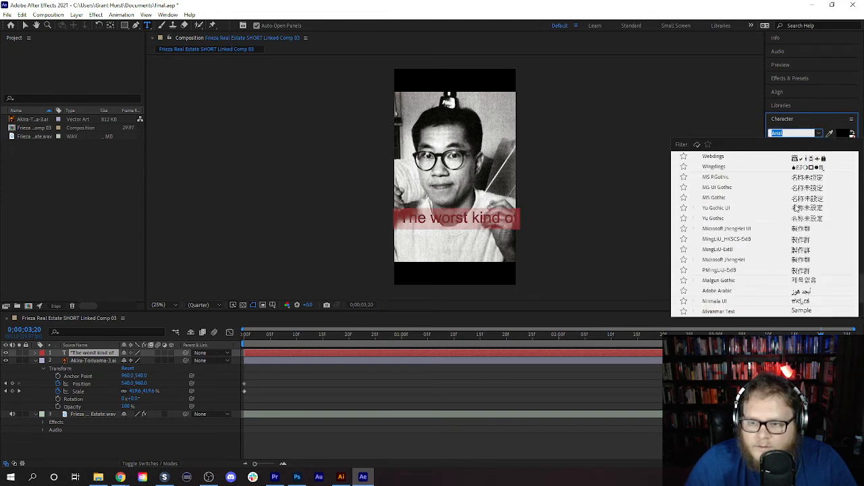
{"action": "scroll", "coordinate": [797, 208], "scroll_direction": "up", "scroll_amount": 8}
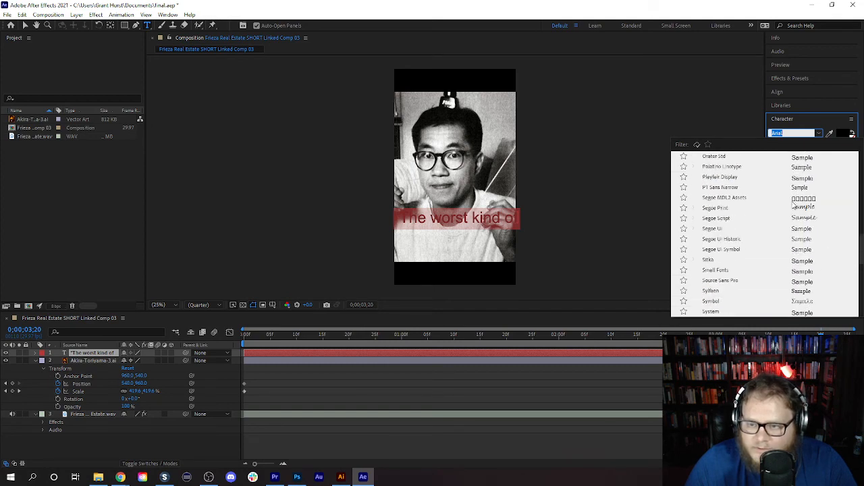
{"action": "scroll", "coordinate": [793, 201], "scroll_direction": "up", "scroll_amount": 6}
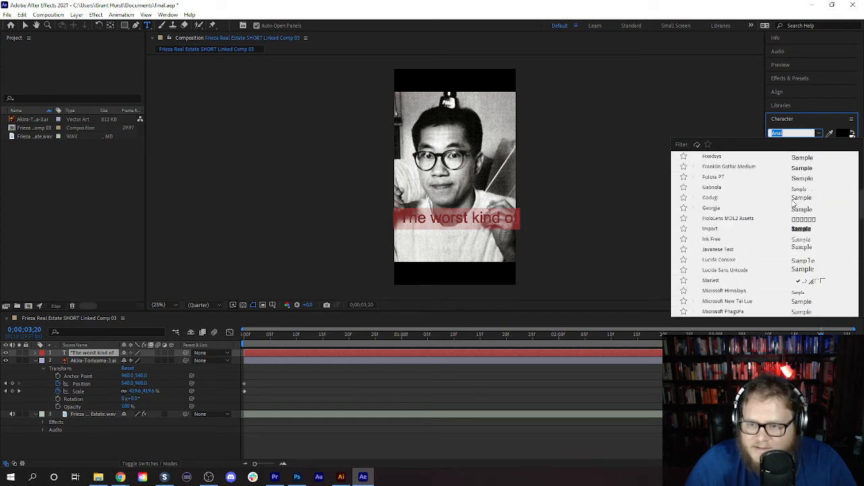
{"action": "left_click", "coordinate": [710, 230]}
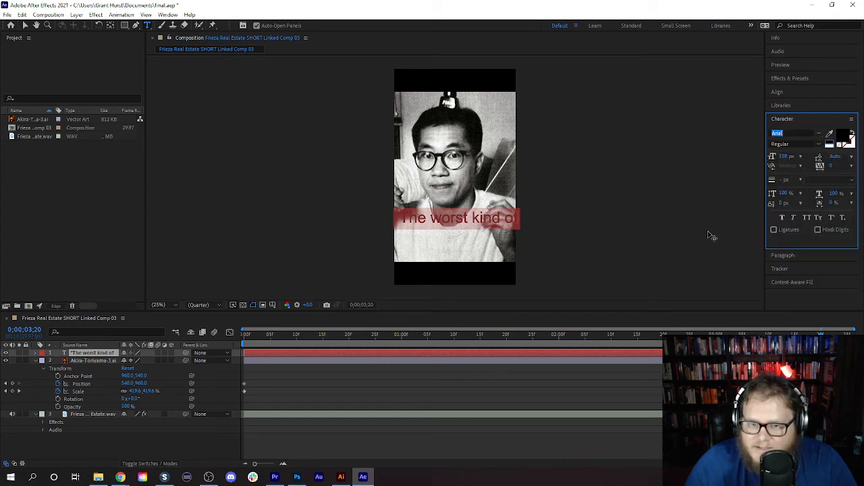
- Break the quote before "of" and complete the second line so it reads: of People...”
{"action": "left_click", "coordinate": [504, 225]}
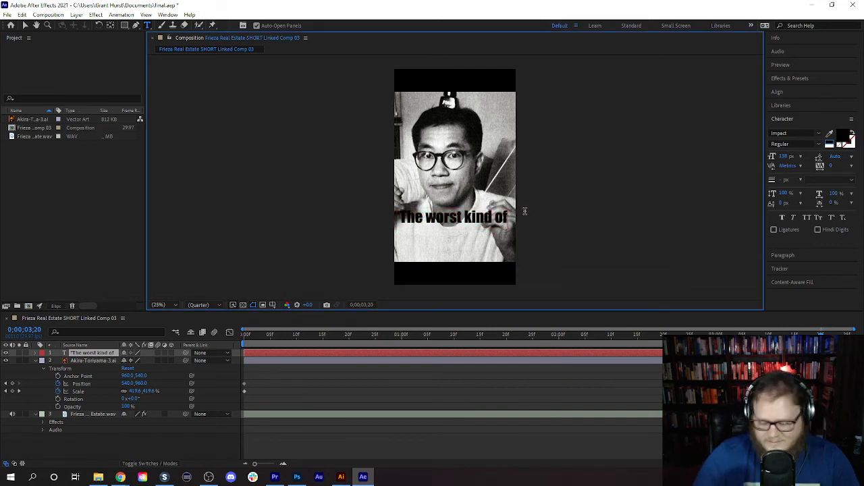
{"action": "key", "text": "Return"}
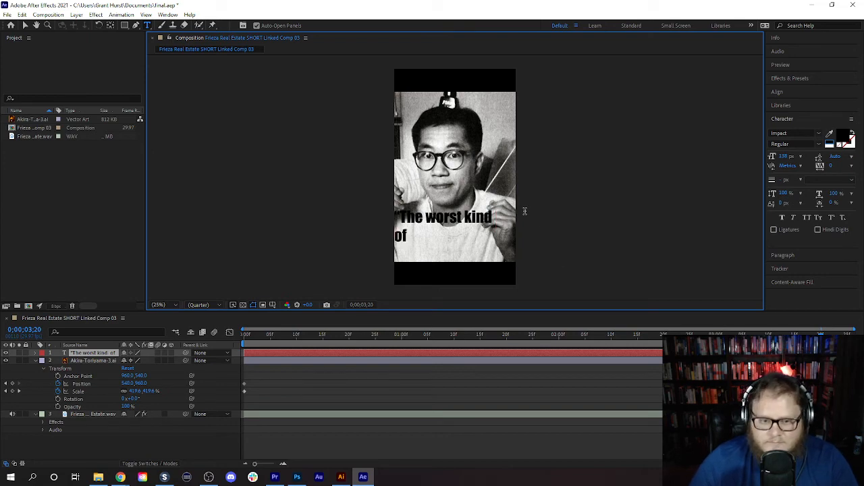
{"action": "type", "text": "P"}
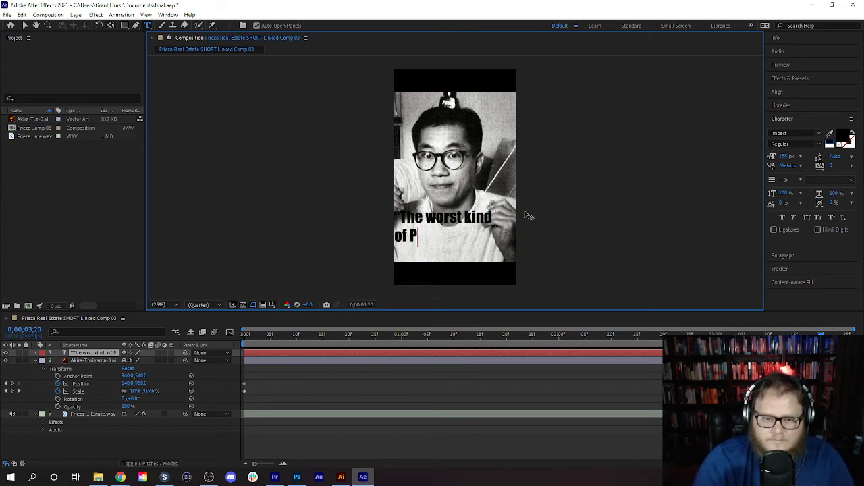
{"action": "type", "text": "eople...\""}
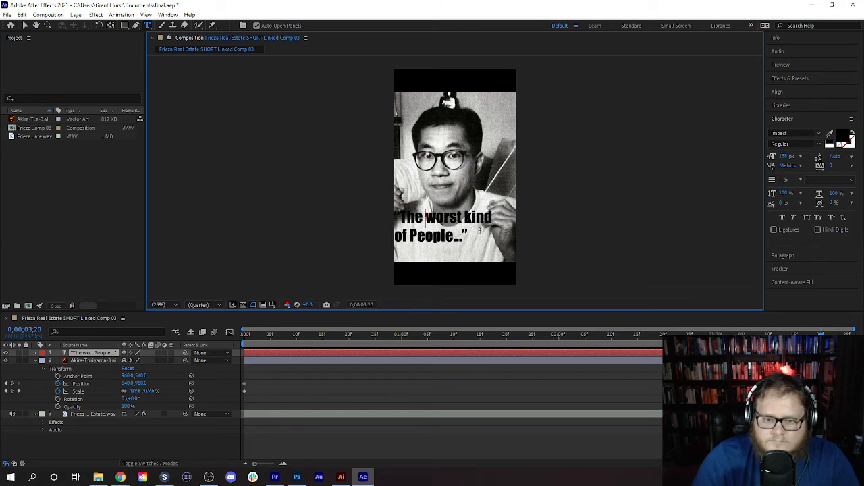
- Select both lines of the quote and center-align the paragraph
{"action": "left_click_drag", "start_coordinate": [458, 236], "coordinate": [389, 209]}
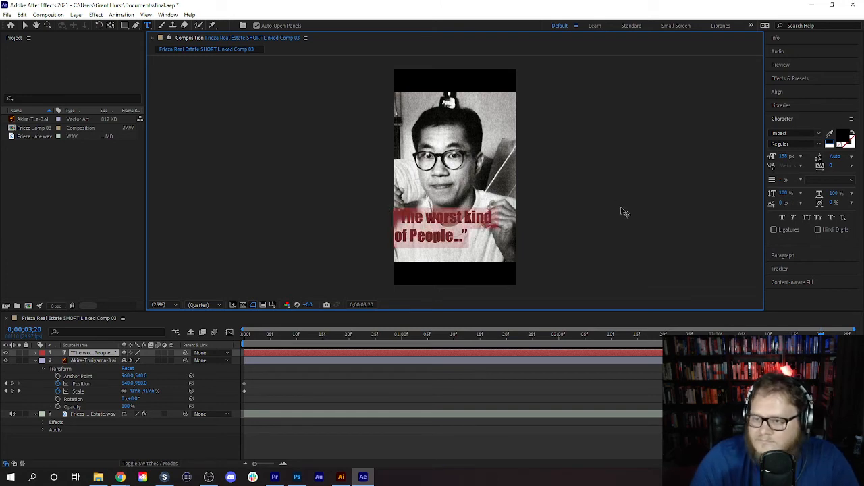
{"action": "left_click", "coordinate": [819, 258]}
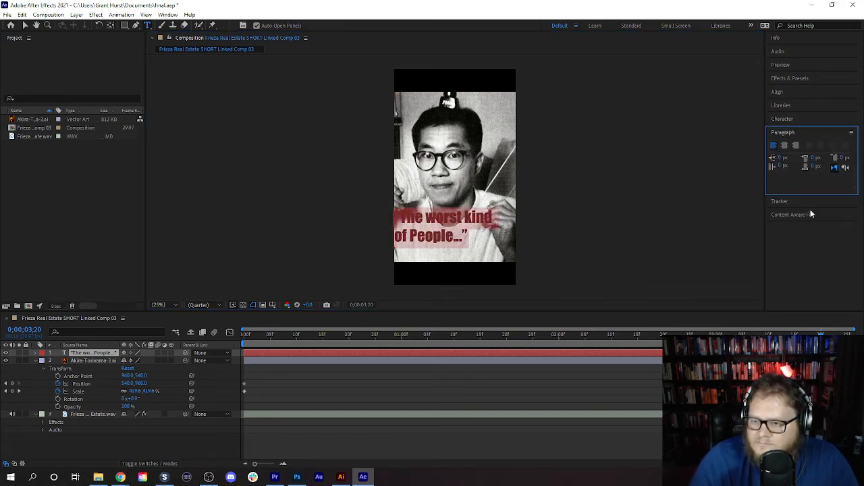
{"action": "left_click", "coordinate": [786, 145]}
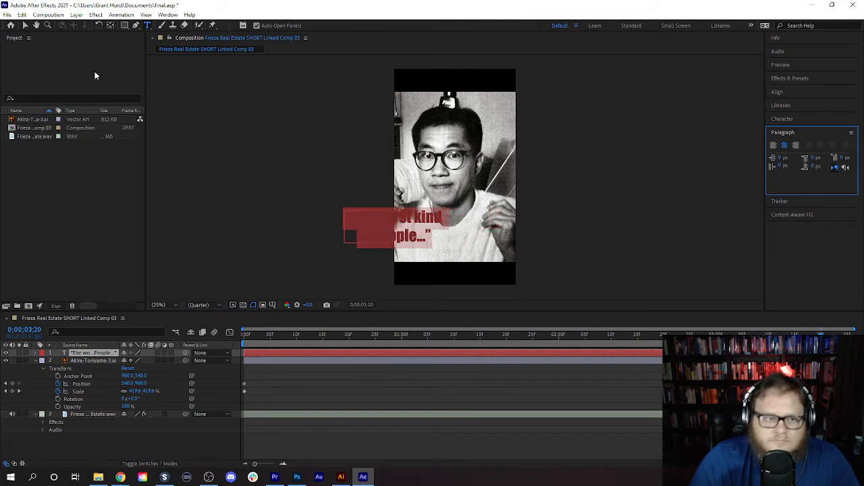
- Move the quote over the lower part of the portrait and change its fill color to white
{"action": "left_click", "coordinate": [25, 25]}
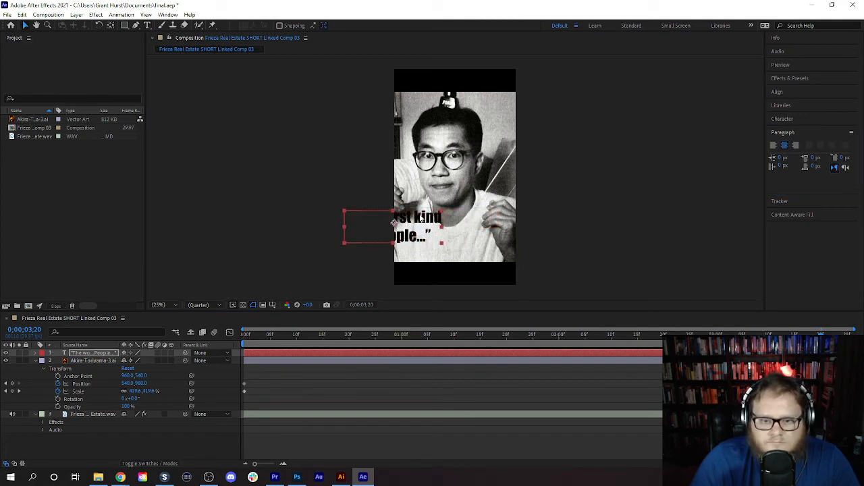
{"action": "left_click_drag", "start_coordinate": [394, 223], "coordinate": [448, 222]}
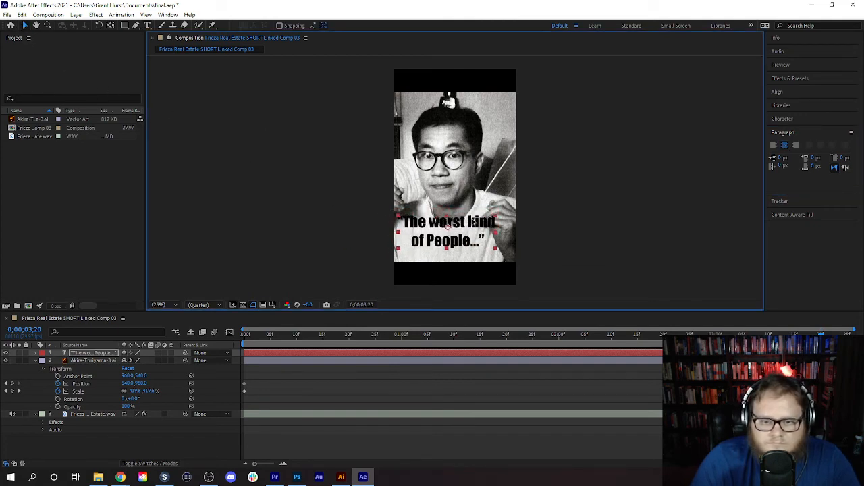
{"action": "double_click", "coordinate": [477, 225]}
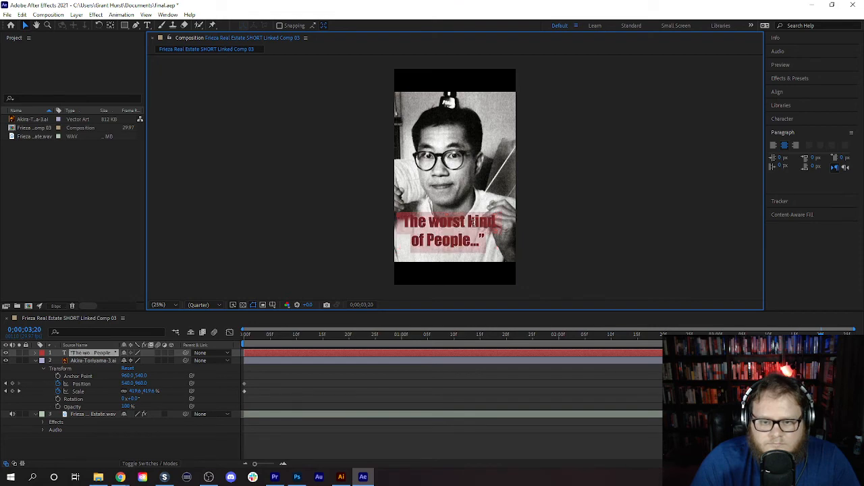
{"action": "left_click", "coordinate": [805, 121]}
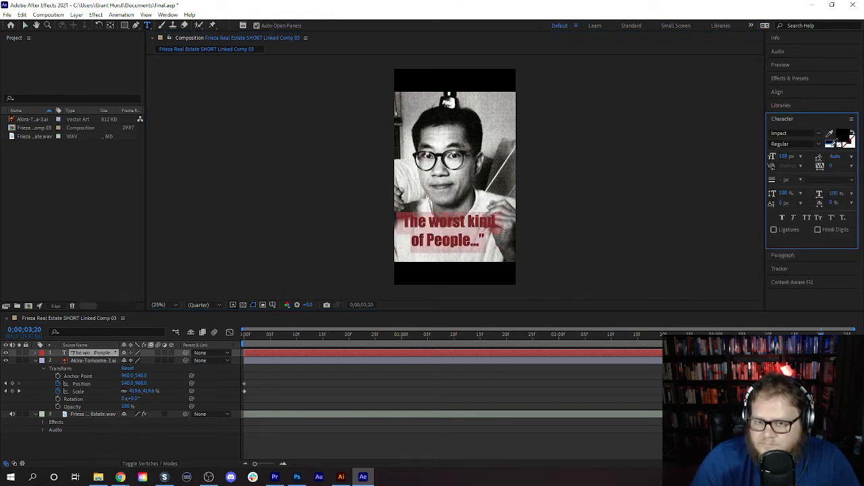
{"action": "left_click", "coordinate": [832, 145]}
{"action": "left_click", "coordinate": [852, 146]}
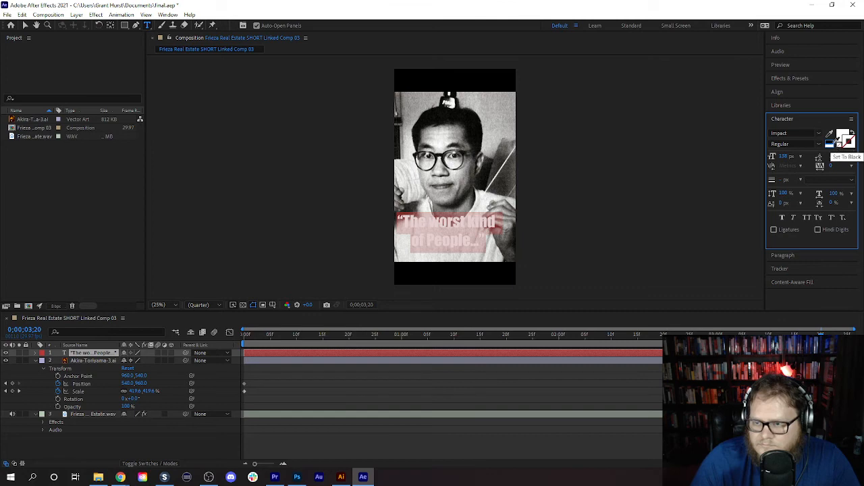
- Give the quote text a black stroke 5 px wide
{"action": "left_click", "coordinate": [834, 144]}
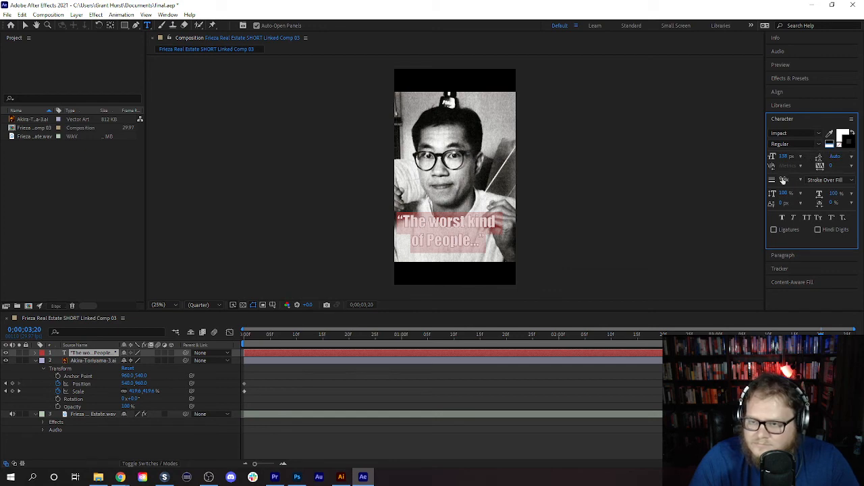
{"action": "left_click_drag", "start_coordinate": [784, 179], "coordinate": [786, 179]}
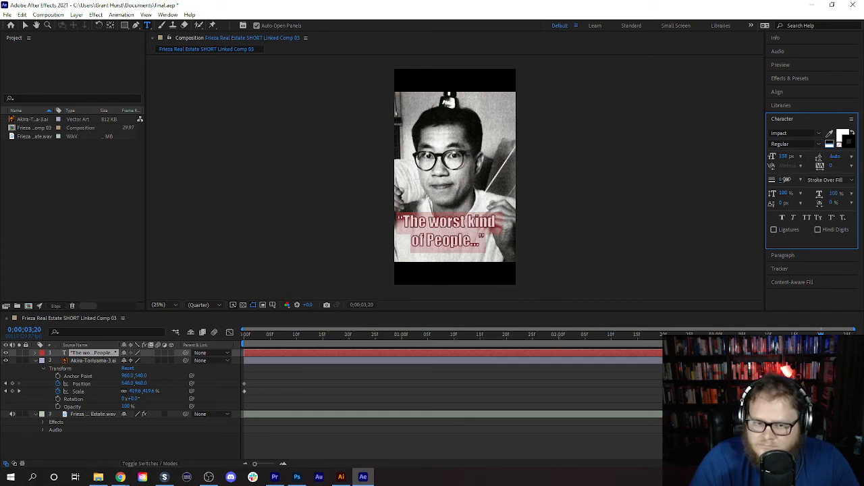
{"action": "left_click_drag", "start_coordinate": [786, 180], "coordinate": [785, 179]}
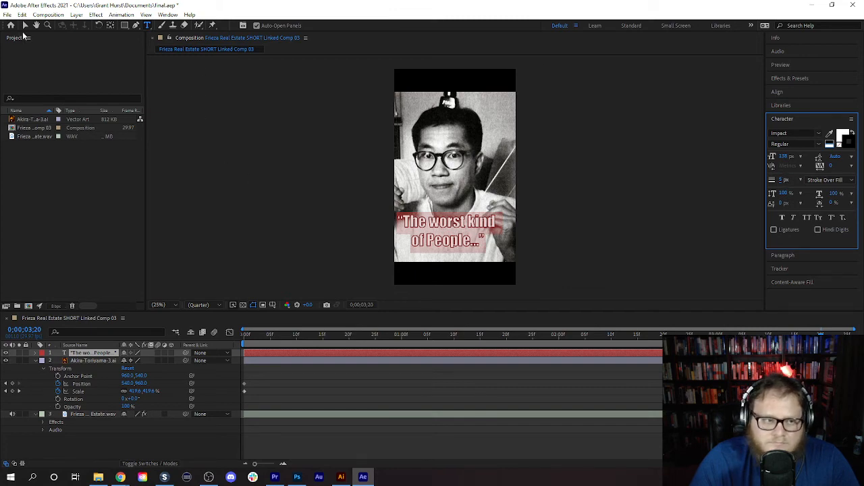
- Nudge the quote slightly to the right over the portrait's chest
{"action": "left_click", "coordinate": [24, 25]}
{"action": "left_click_drag", "start_coordinate": [465, 228], "coordinate": [466, 219]}
{"action": "left_click", "coordinate": [440, 236]}
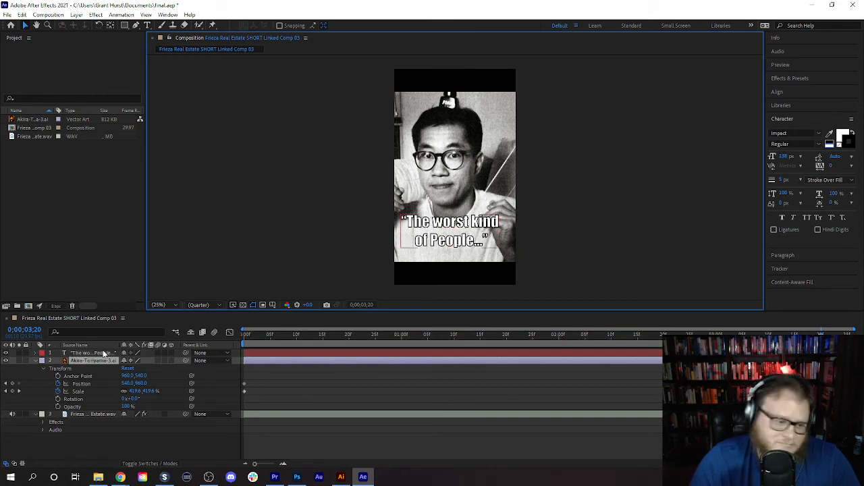
{"action": "left_click", "coordinate": [124, 25]}
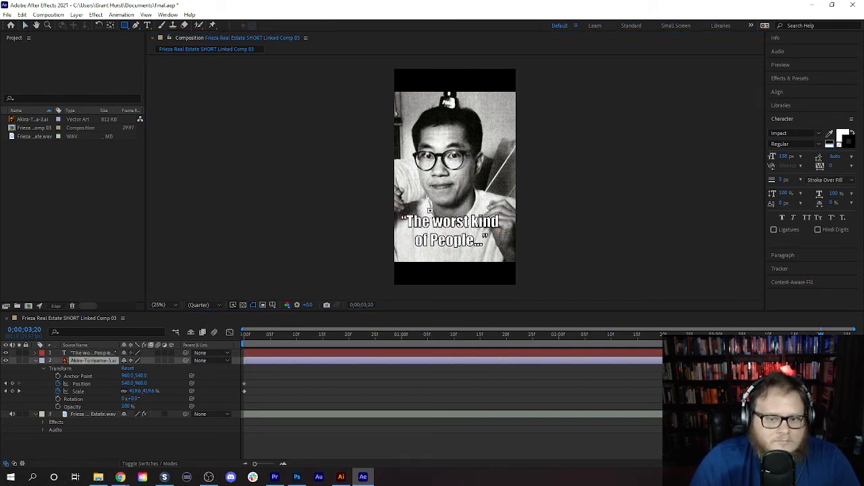
{"action": "left_click_drag", "start_coordinate": [397, 211], "coordinate": [506, 255]}
{"action": "left_click", "coordinate": [22, 14]}
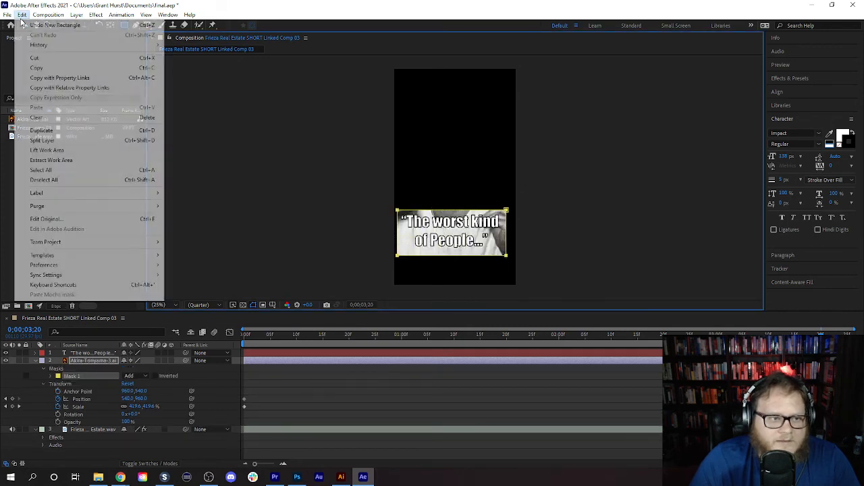
{"action": "left_click", "coordinate": [34, 20]}
- Draw a rectangular mask around the quote on its text layer and invert the mask
{"action": "left_click", "coordinate": [98, 353]}
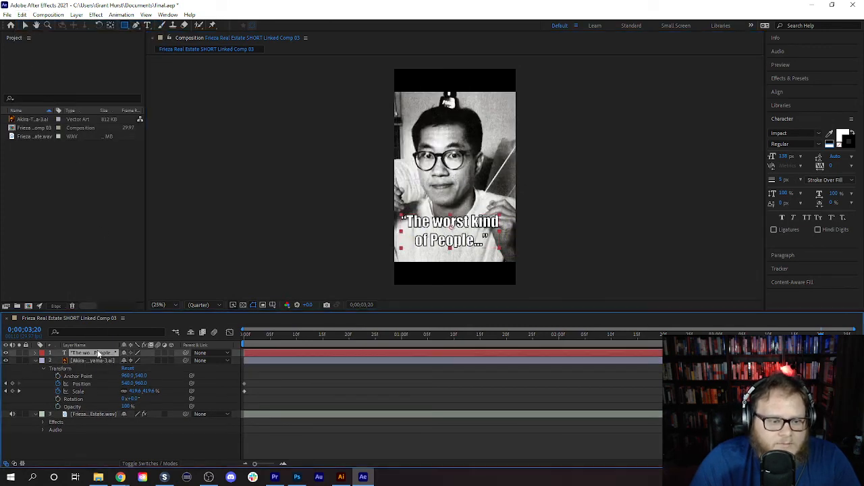
{"action": "left_click_drag", "start_coordinate": [396, 205], "coordinate": [494, 261]}
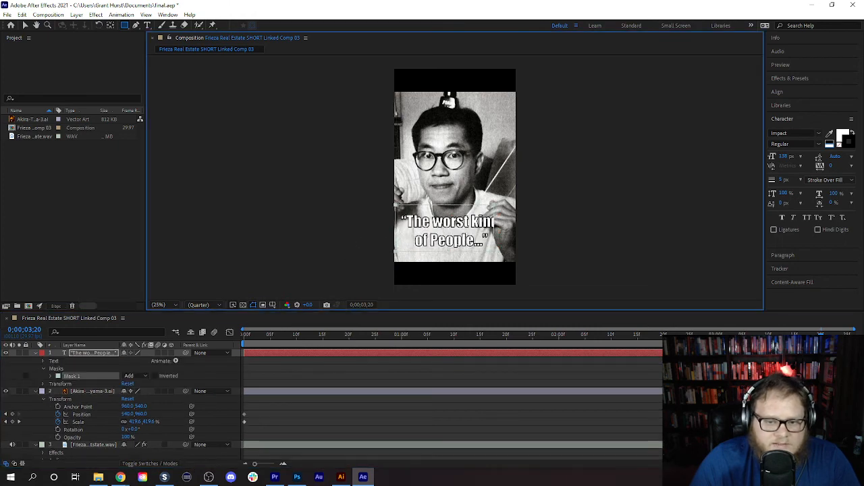
{"action": "left_click", "coordinate": [154, 376]}
{"action": "left_click", "coordinate": [51, 376]}
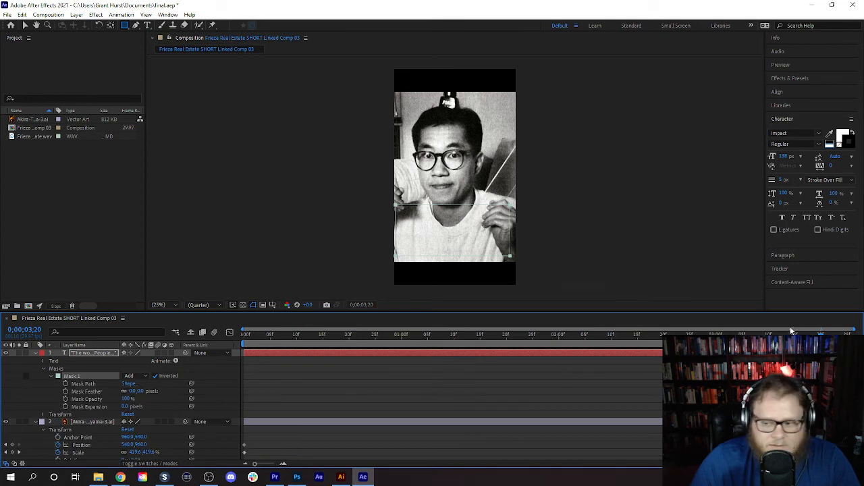
- Play the composition from the start to 0;00;02;03 and set the quote's first Mask Path keyframe there
{"action": "left_click_drag", "start_coordinate": [821, 334], "coordinate": [243, 359]}
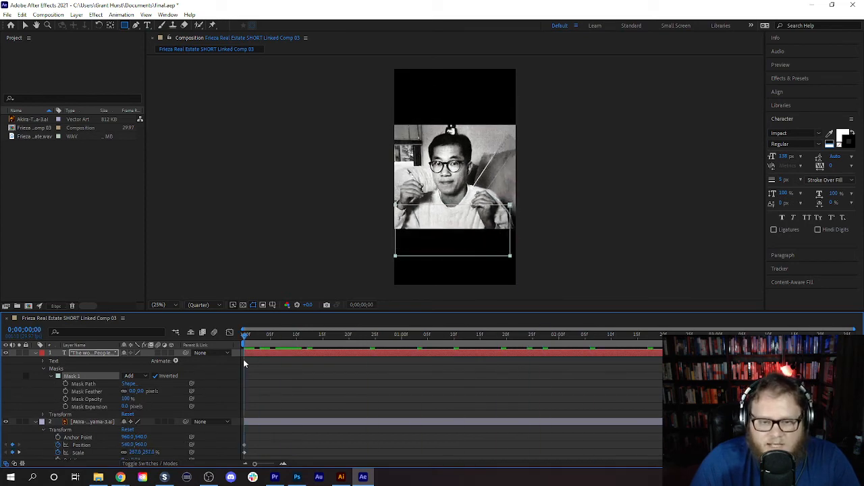
{"action": "left_click", "coordinate": [805, 66]}
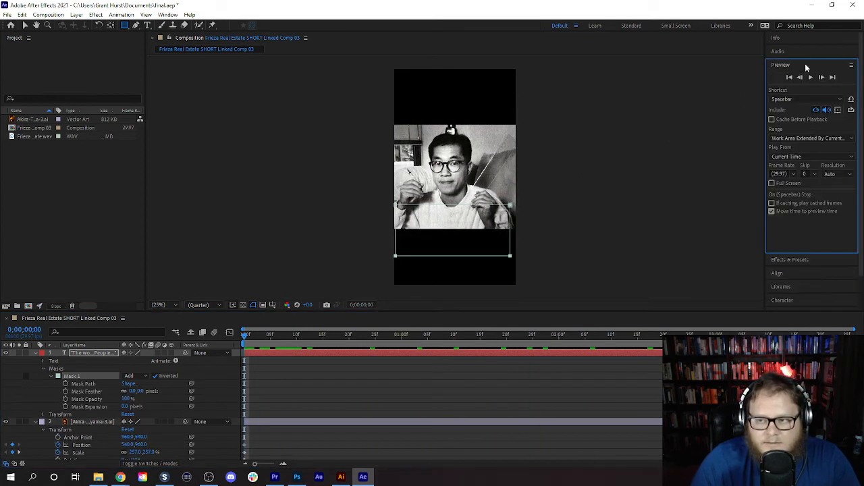
{"action": "left_click", "coordinate": [811, 78]}
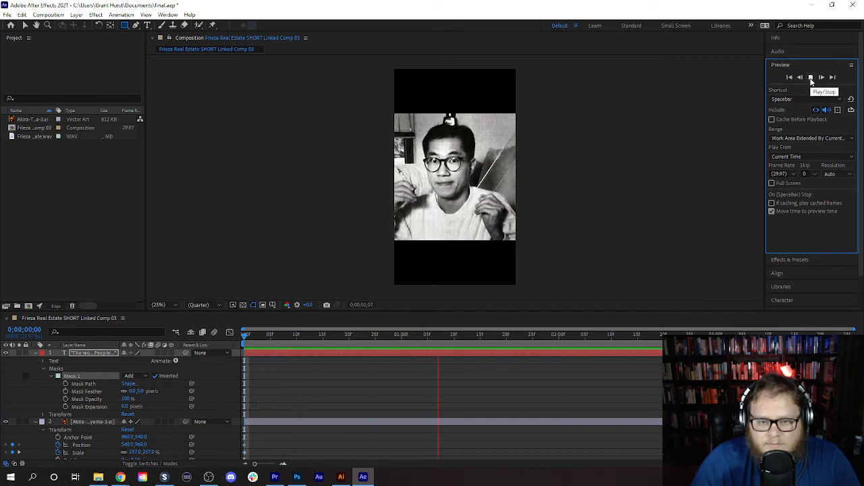
{"action": "key", "text": "space"}
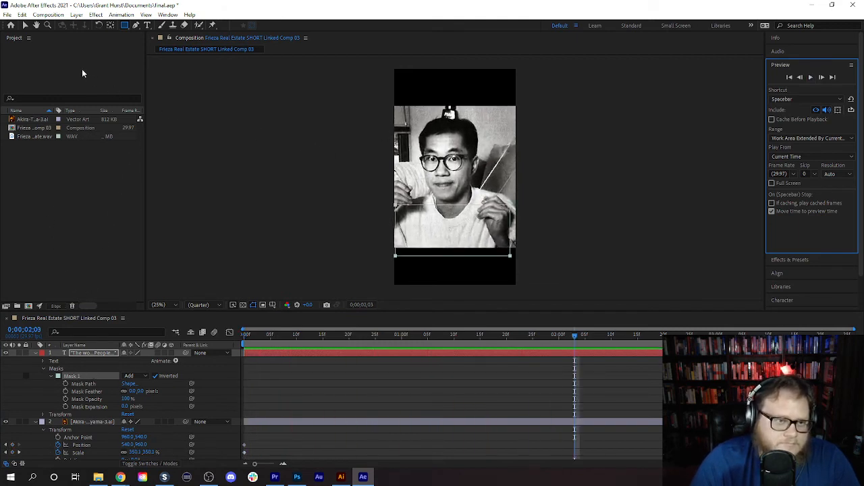
{"action": "left_click", "coordinate": [66, 385]}
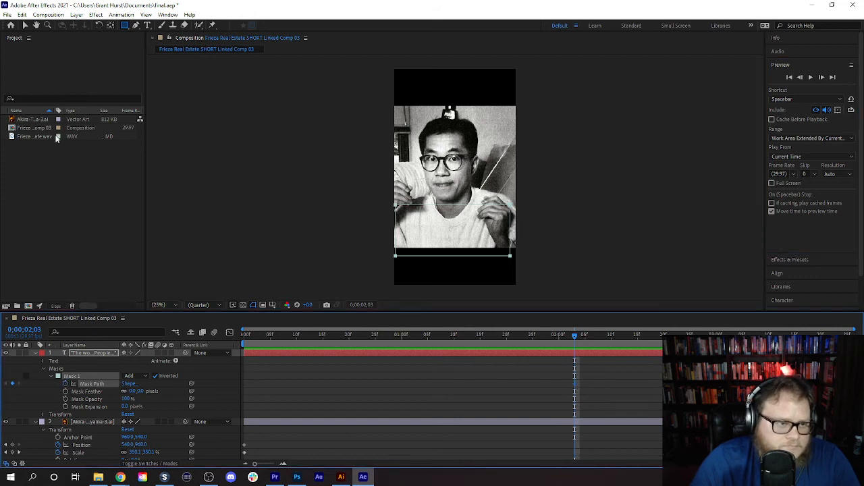
- Advance to 0;00;02;25 and move the quote's mask down below both lines to keyframe the text reveal
{"action": "left_click", "coordinate": [25, 26]}
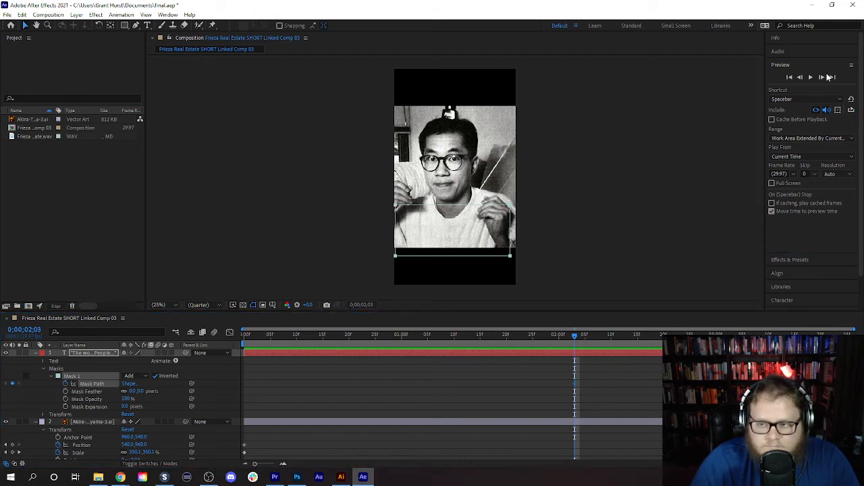
{"action": "left_click", "coordinate": [812, 78]}
{"action": "key", "text": "space"}
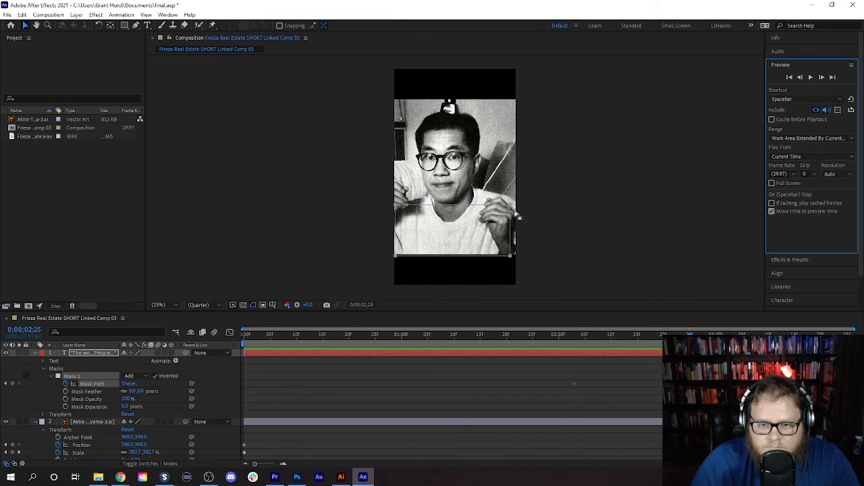
{"action": "left_click_drag", "start_coordinate": [512, 208], "coordinate": [512, 254]}
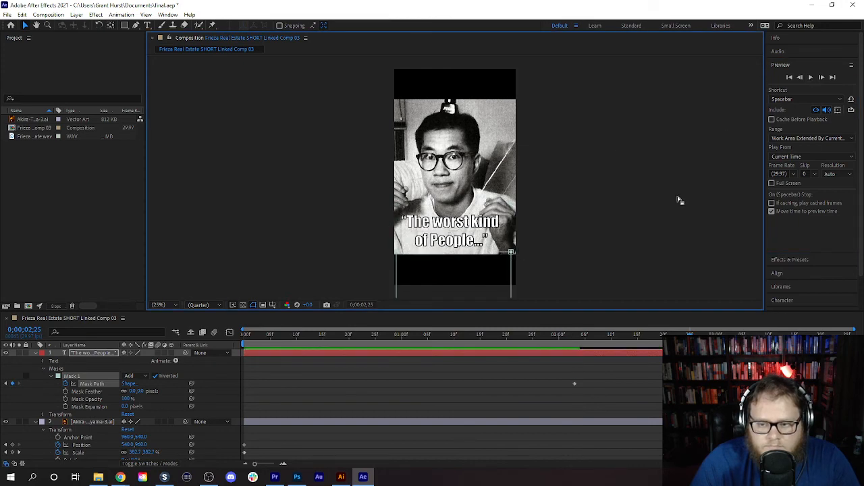
- Preview the portrait zoom and quote reveal, replaying the composition from its beginning
{"action": "left_click", "coordinate": [811, 77]}
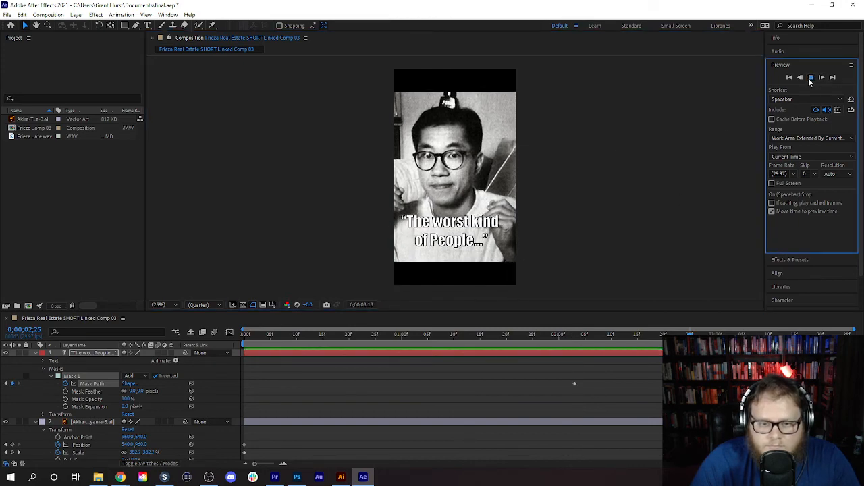
{"action": "left_click_drag", "start_coordinate": [836, 335], "coordinate": [216, 412]}
{"action": "left_click", "coordinate": [811, 77]}
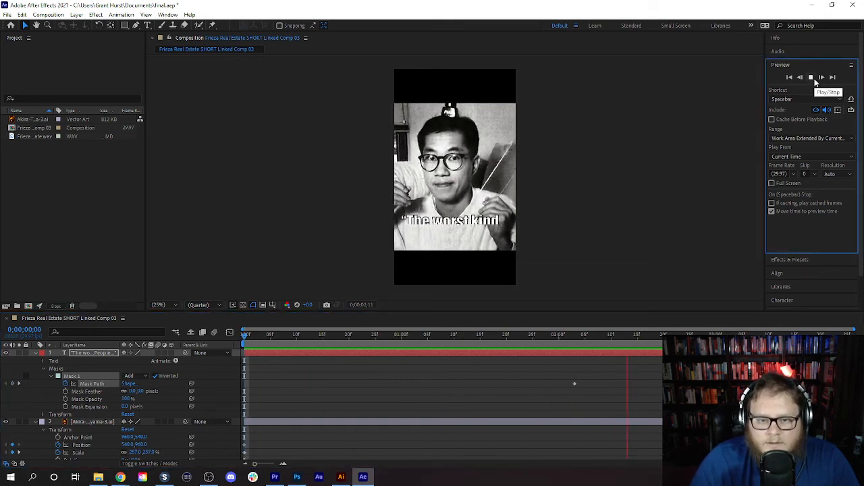
{"action": "left_click", "coordinate": [813, 78]}
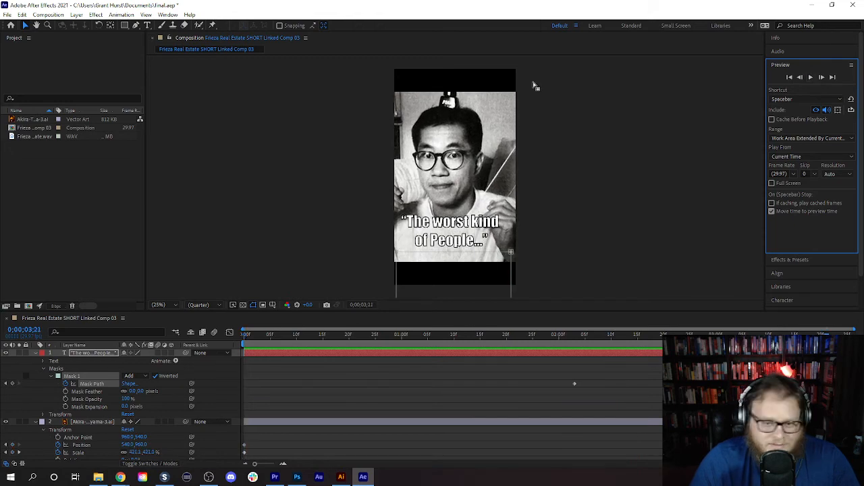
- Save the After Effects project and close it to return to Premiere Pro
{"action": "left_click", "coordinate": [7, 14]}
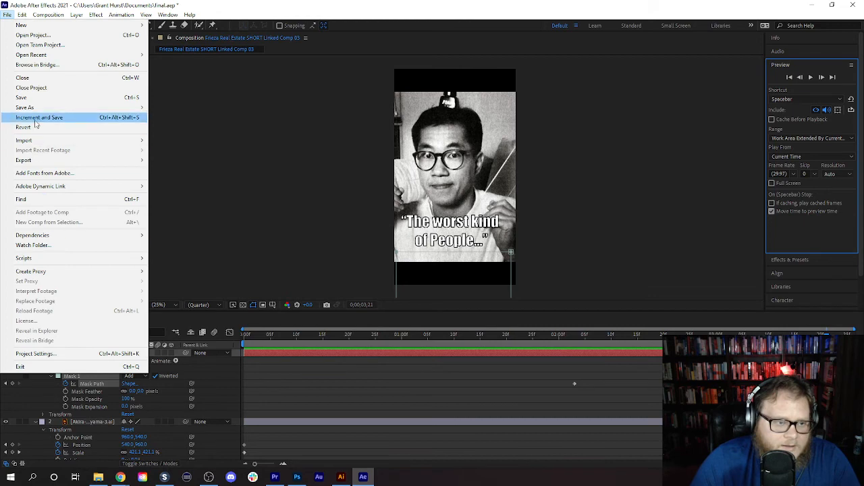
{"action": "left_click", "coordinate": [21, 97]}
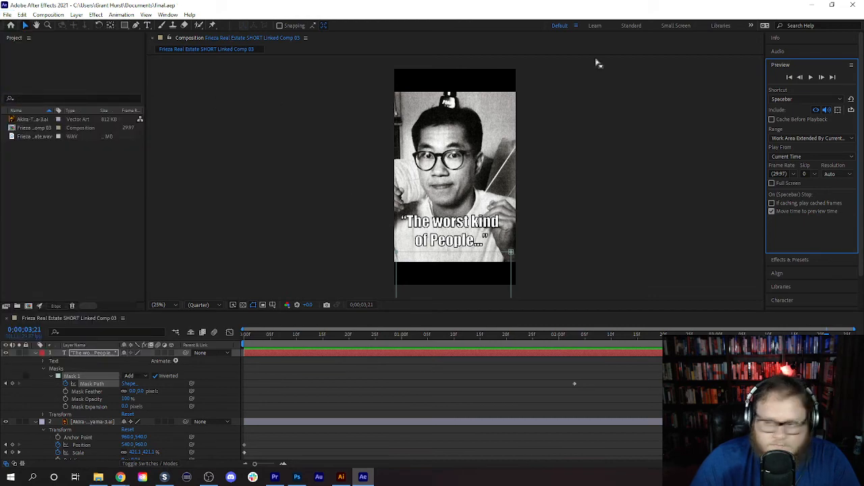
{"action": "left_click", "coordinate": [861, 5]}
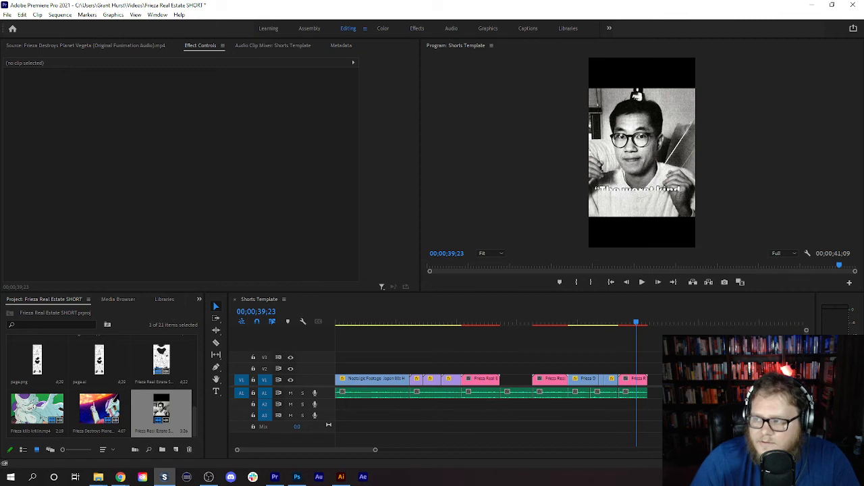
- Import the video of Bardock's crew on Planet Kanassa and mark its source range from 00:00:29:01 to 00:00:31:14
{"action": "left_click_drag", "start_coordinate": [345, 402], "coordinate": [143, 413]}
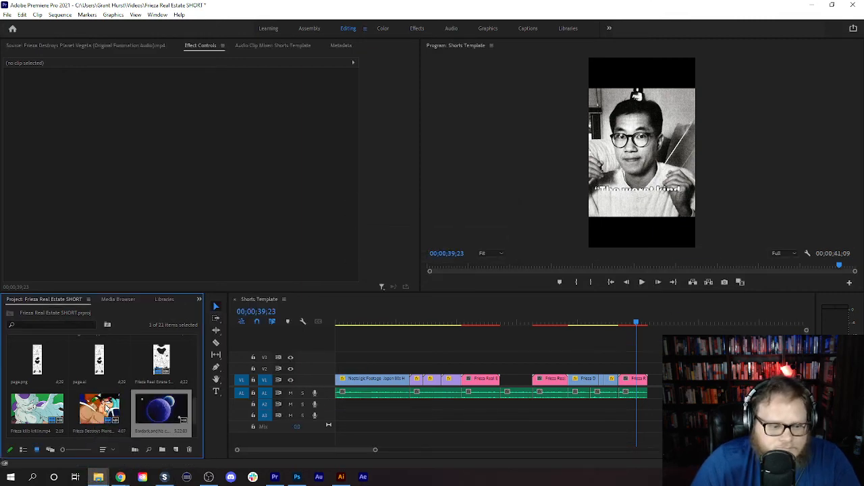
{"action": "double_click", "coordinate": [161, 409]}
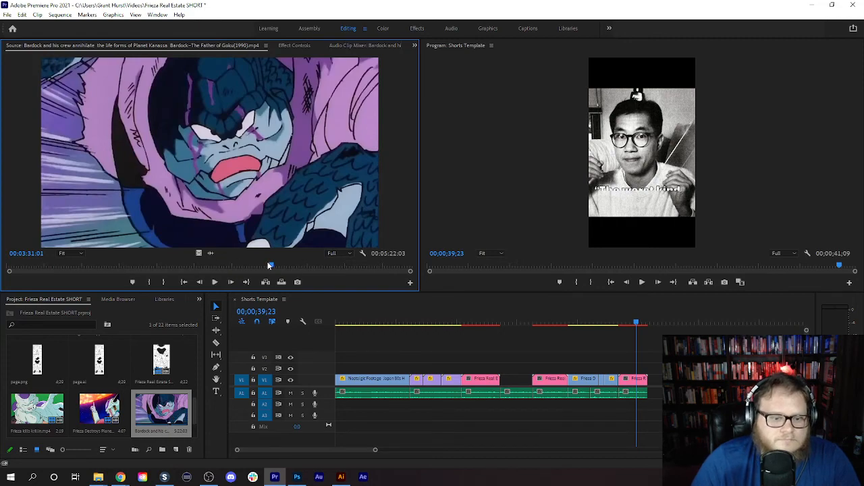
{"action": "left_click_drag", "start_coordinate": [269, 266], "coordinate": [43, 279]}
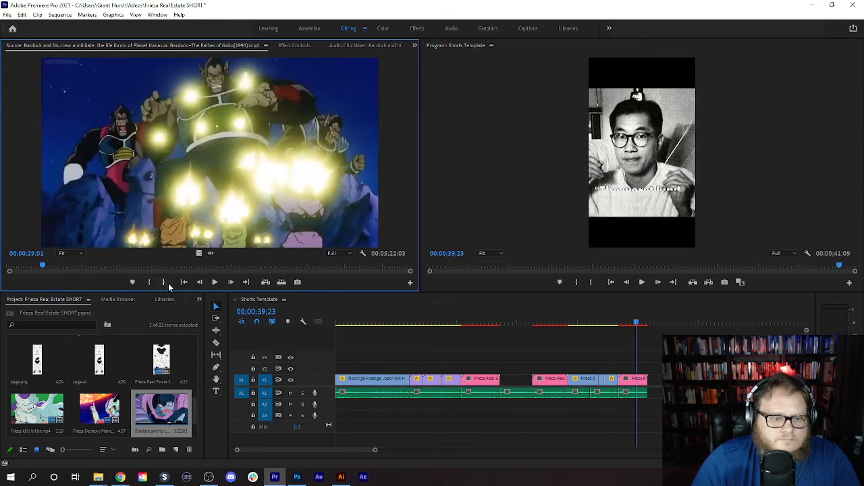
{"action": "left_click", "coordinate": [149, 282]}
{"action": "key", "text": "space"}
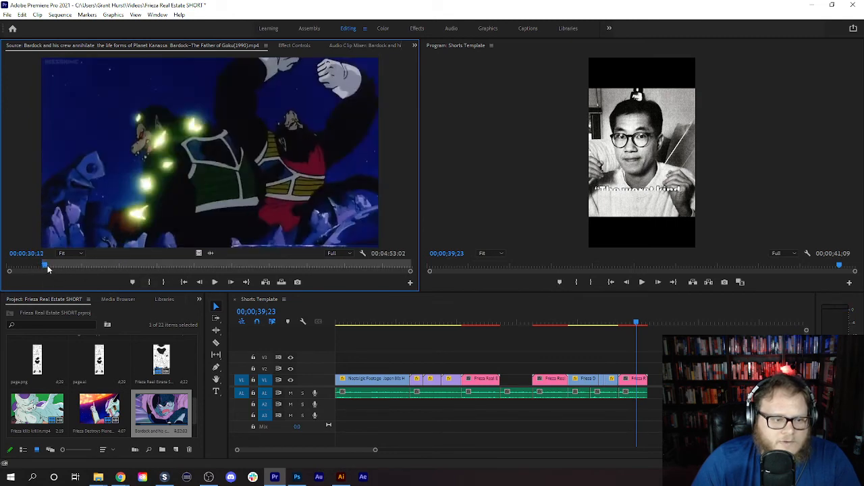
{"action": "left_click", "coordinate": [164, 282]}
- Place only the marked Bardock clip's video on V2 over the empty stretch of V1 and extend it to fill the gap
{"action": "left_click_drag", "start_coordinate": [199, 253], "coordinate": [520, 369]}
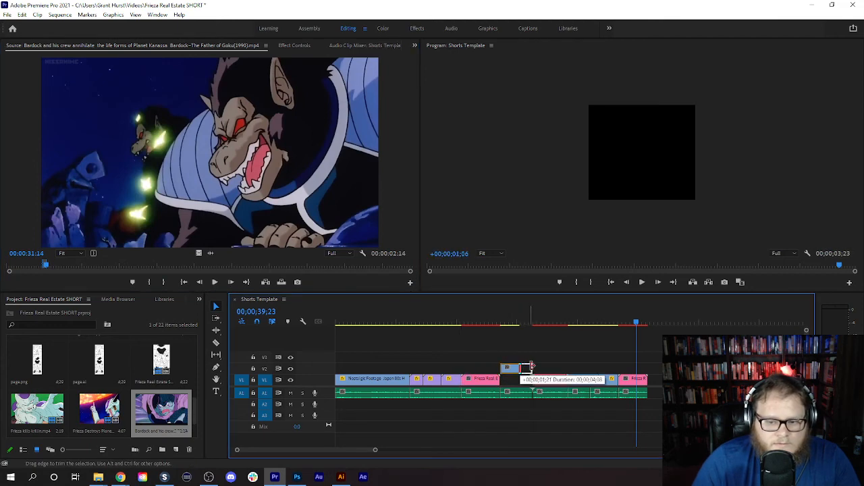
{"action": "left_click", "coordinate": [506, 316]}
- Scale the Bardock clip on V2 to 180 and set its horizontal position to 934 to fill the vertical frame
{"action": "left_click_drag", "start_coordinate": [507, 316], "coordinate": [510, 320]}
{"action": "left_click", "coordinate": [520, 368]}
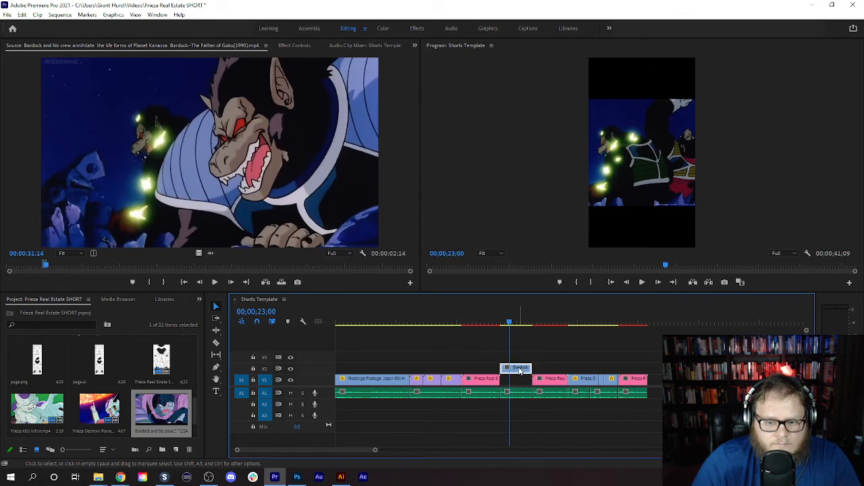
{"action": "left_click", "coordinate": [286, 46]}
{"action": "left_click_drag", "start_coordinate": [183, 91], "coordinate": [191, 91]}
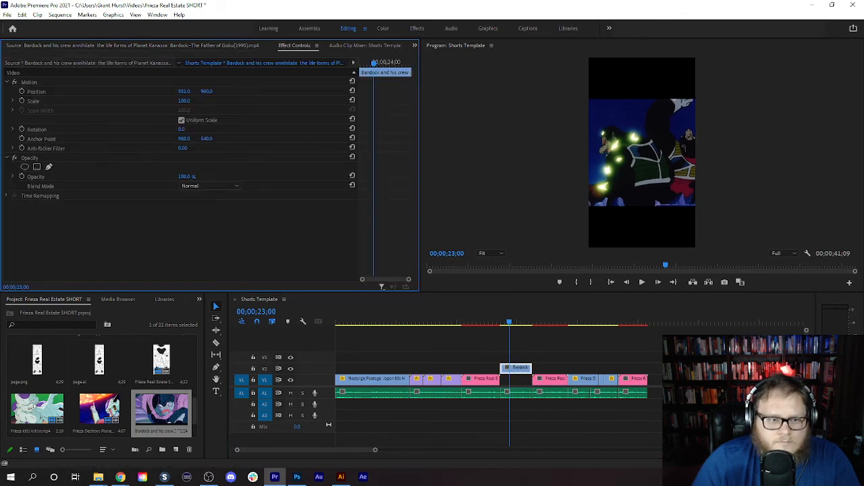
{"action": "left_click", "coordinate": [21, 14]}
{"action": "left_click", "coordinate": [31, 21]}
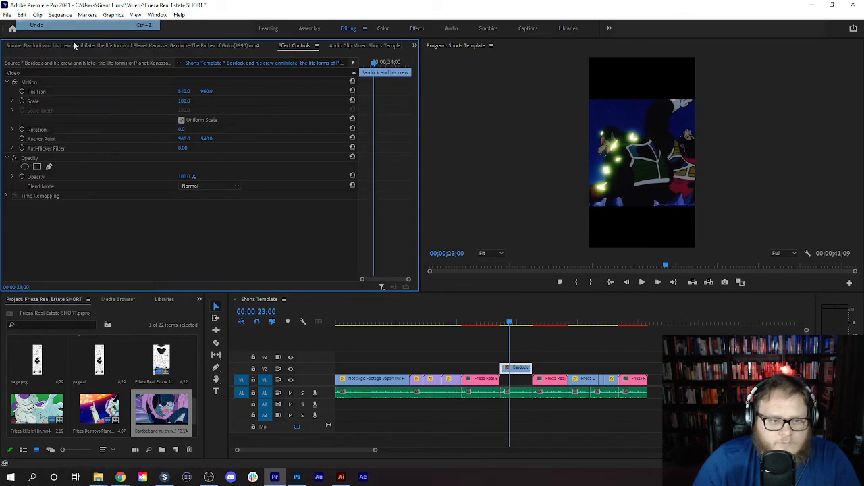
{"action": "left_click_drag", "start_coordinate": [184, 101], "coordinate": [237, 101]}
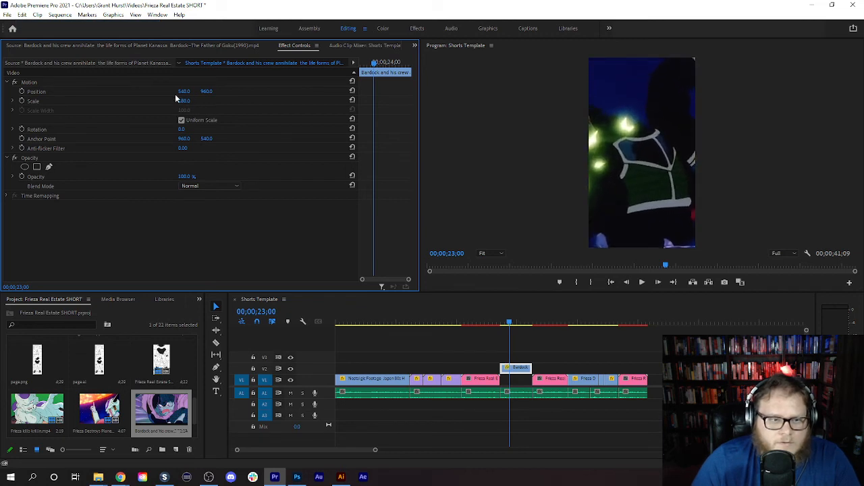
{"action": "left_click_drag", "start_coordinate": [184, 91], "coordinate": [166, 91]}
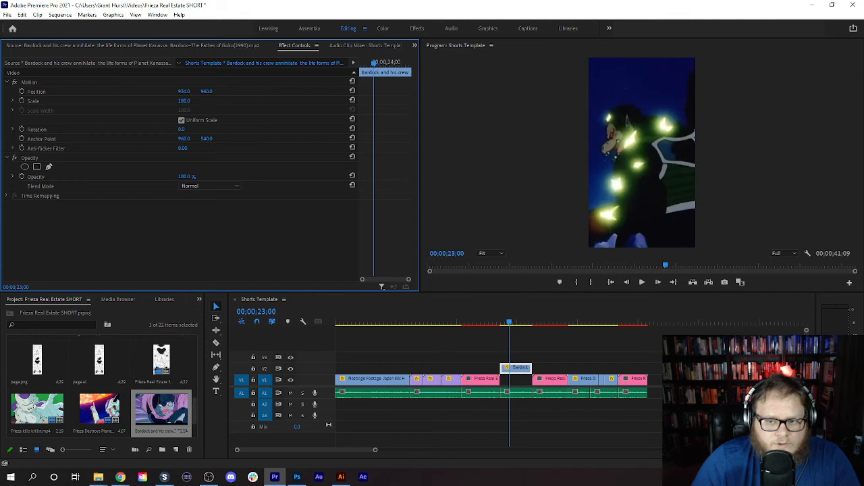
- Move the Bardock clip from V2 down into the gap on V1
{"action": "left_click_drag", "start_coordinate": [509, 325], "coordinate": [540, 329]}
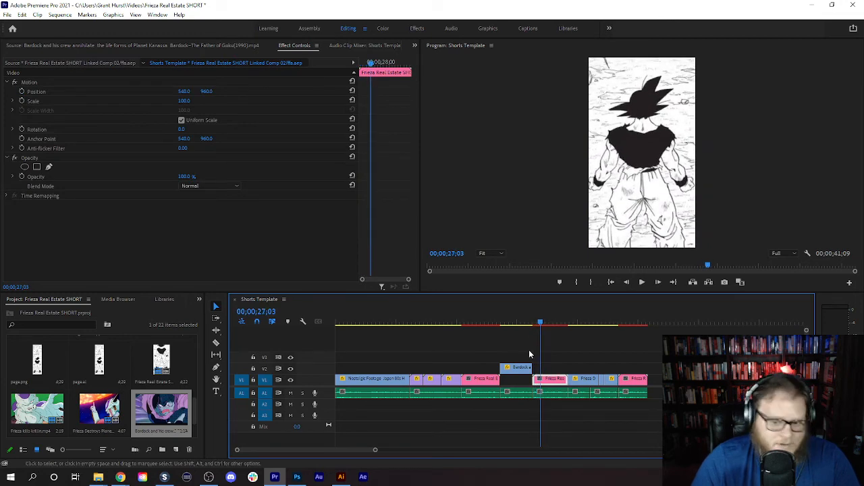
{"action": "left_click_drag", "start_coordinate": [516, 372], "coordinate": [518, 380]}
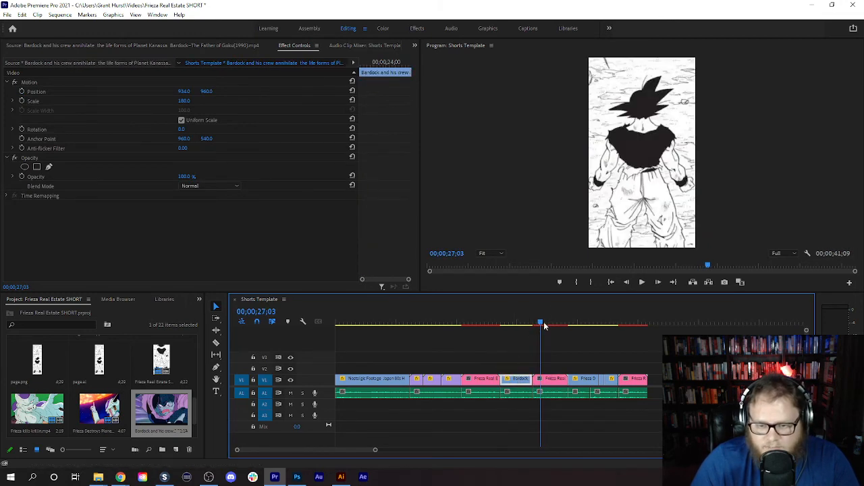
- Play the whole Short from the beginning of the sequence through to its end
{"action": "left_click_drag", "start_coordinate": [542, 326], "coordinate": [334, 339]}
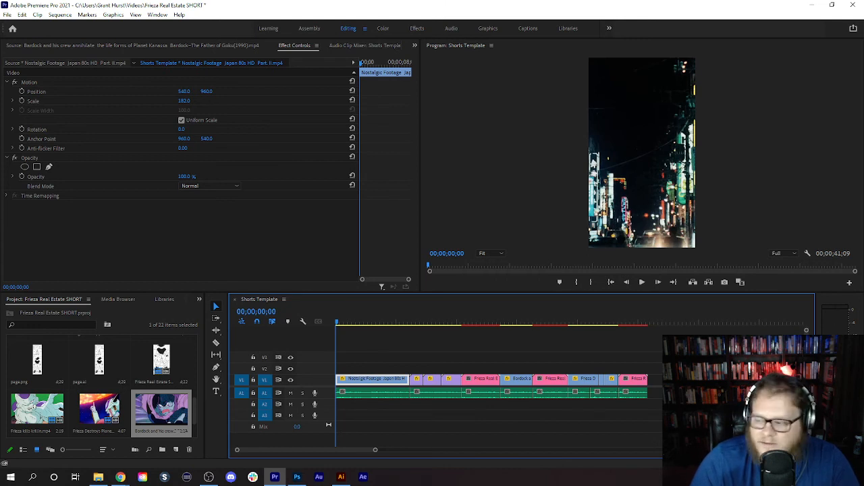
{"action": "left_click", "coordinate": [643, 282]}
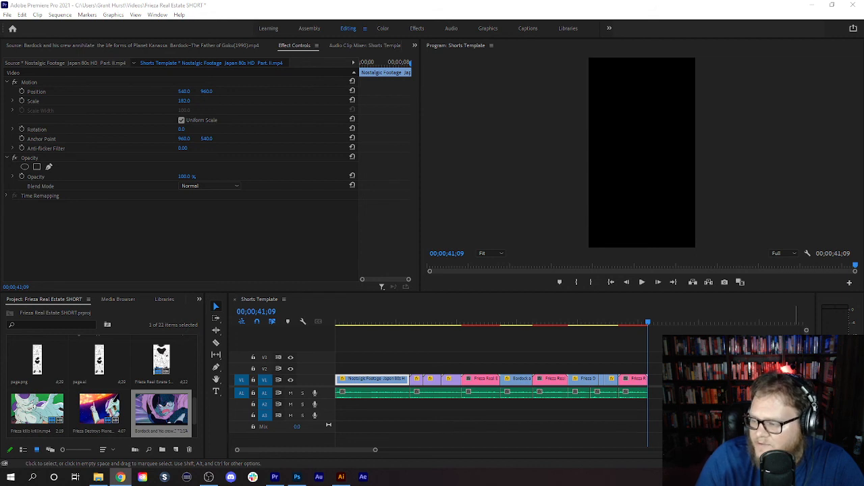
{"action": "left_click", "coordinate": [749, 168]}
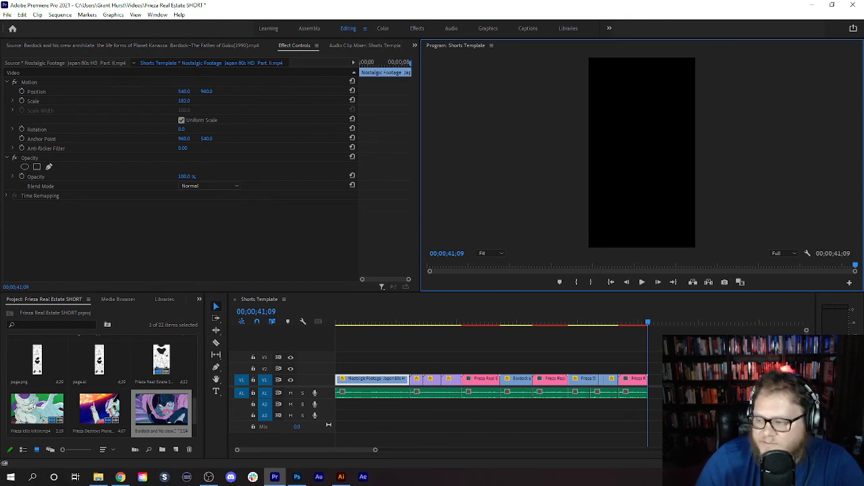
- Save the Premiere Pro project under its existing name
{"action": "key", "text": "alt+Tab"}
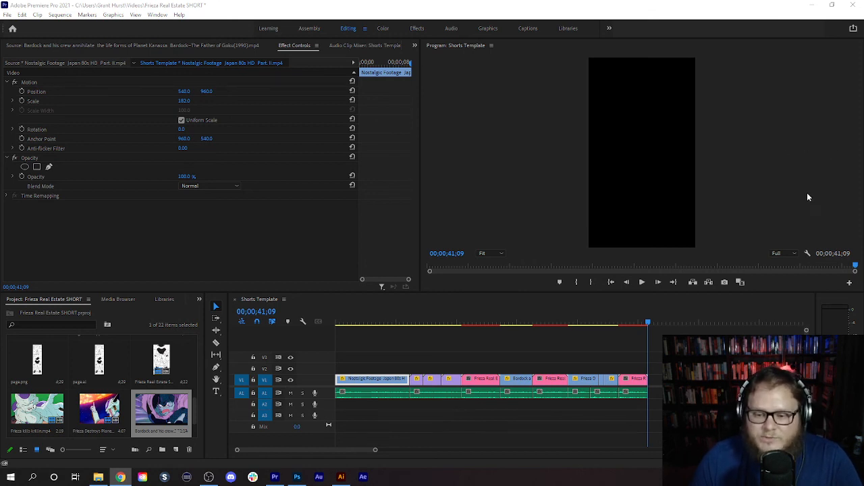
{"action": "left_click", "coordinate": [7, 14]}
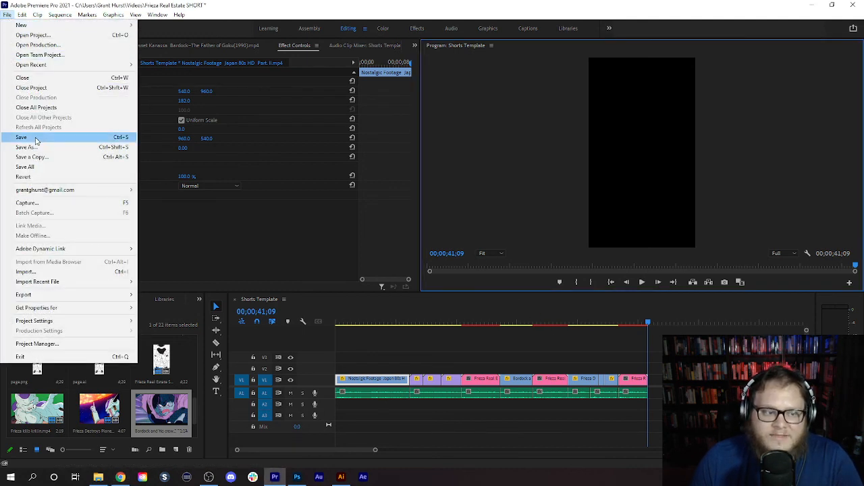
{"action": "left_click", "coordinate": [39, 142]}
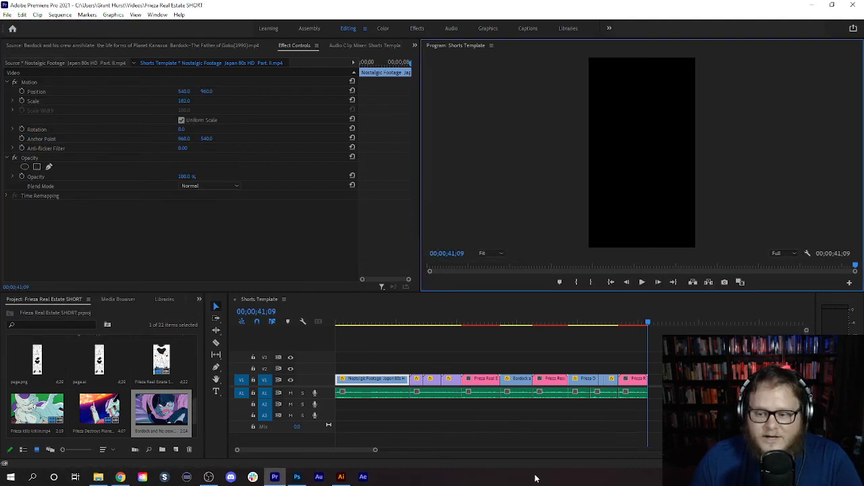